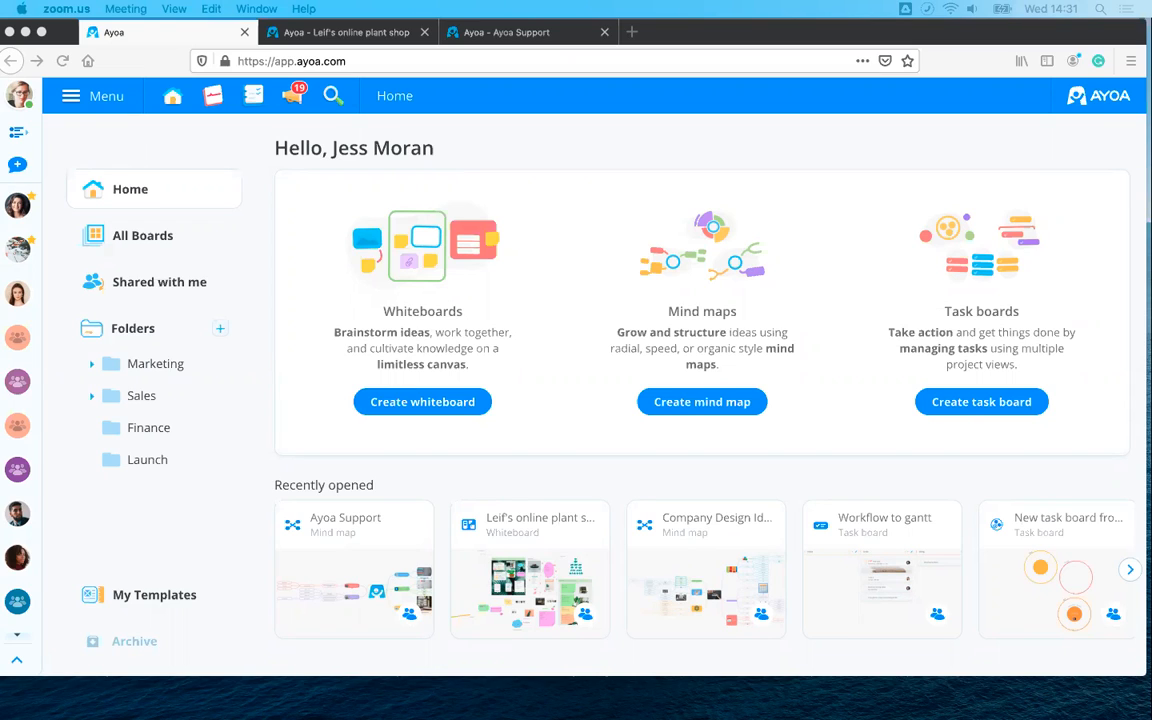
- Open the Leif's online plant shop whiteboard in Firefox and pan across its content
{"action": "left_click", "coordinate": [310, 37]}
{"action": "left_click", "coordinate": [310, 33]}
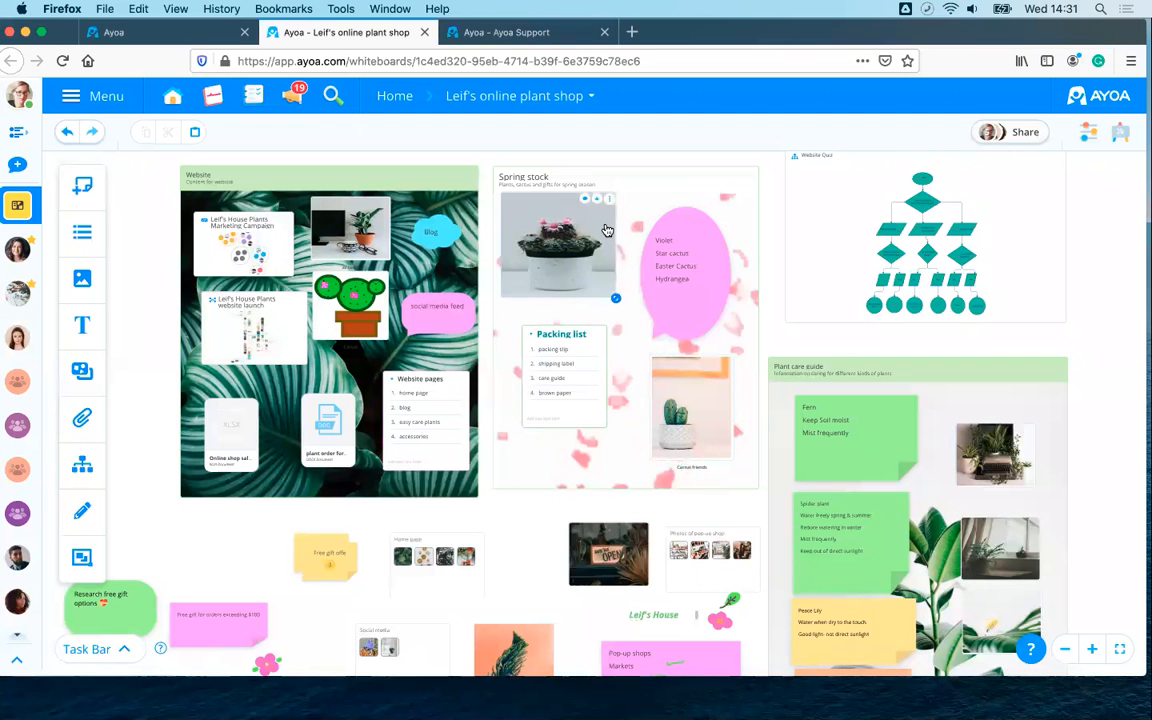
{"action": "scroll", "coordinate": [600, 240], "scroll_direction": "down", "scroll_amount": 2}
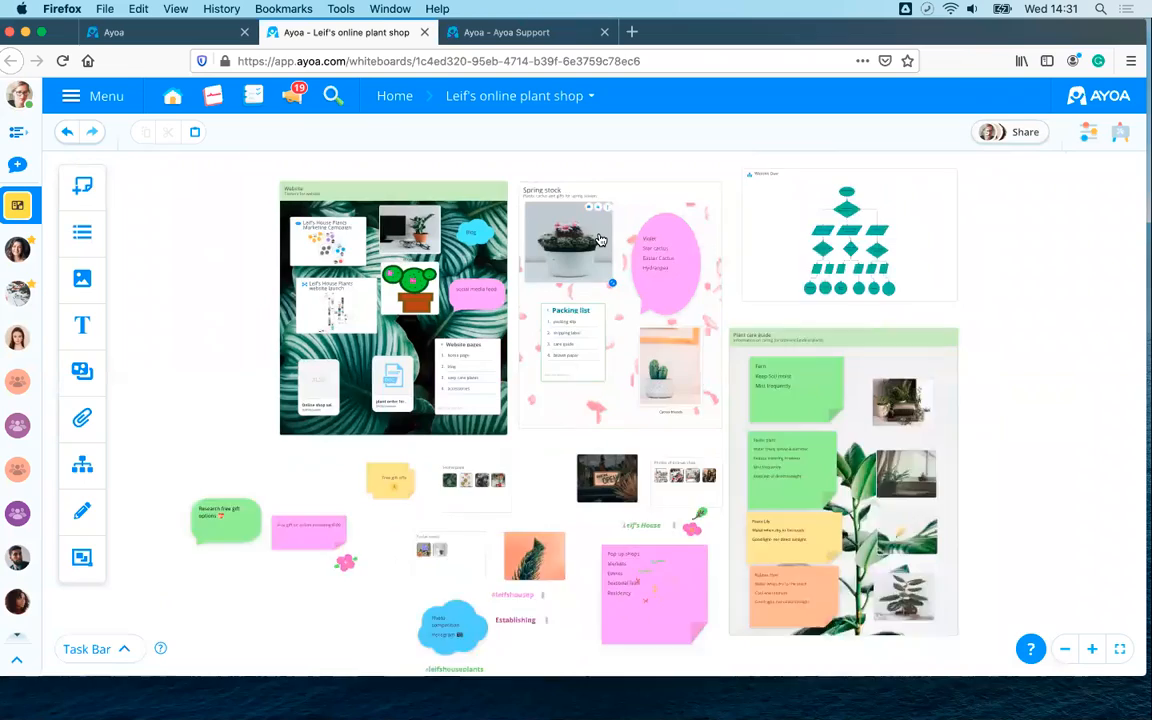
{"action": "scroll", "coordinate": [600, 240], "scroll_direction": "up", "scroll_amount": 4}
{"action": "scroll", "coordinate": [600, 240], "scroll_direction": "down", "scroll_amount": 1}
{"action": "scroll", "coordinate": [580, 245], "scroll_direction": "up", "scroll_amount": 4}
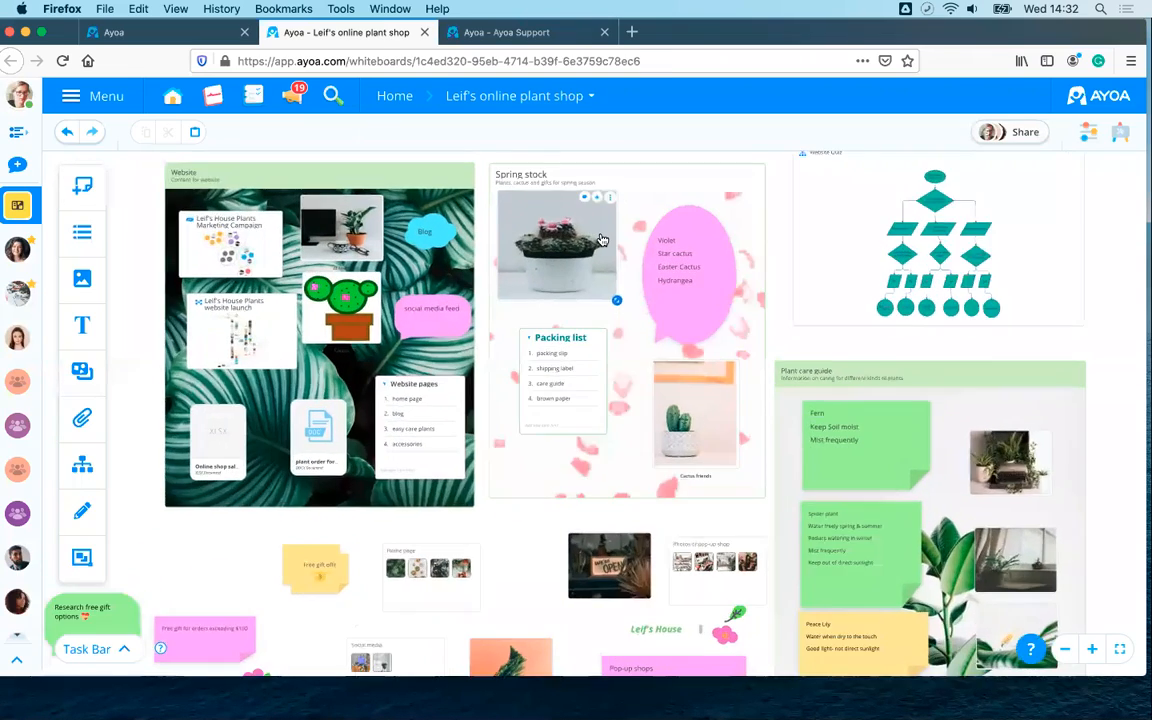
{"action": "scroll", "coordinate": [533, 254], "scroll_direction": "down", "scroll_amount": 1}
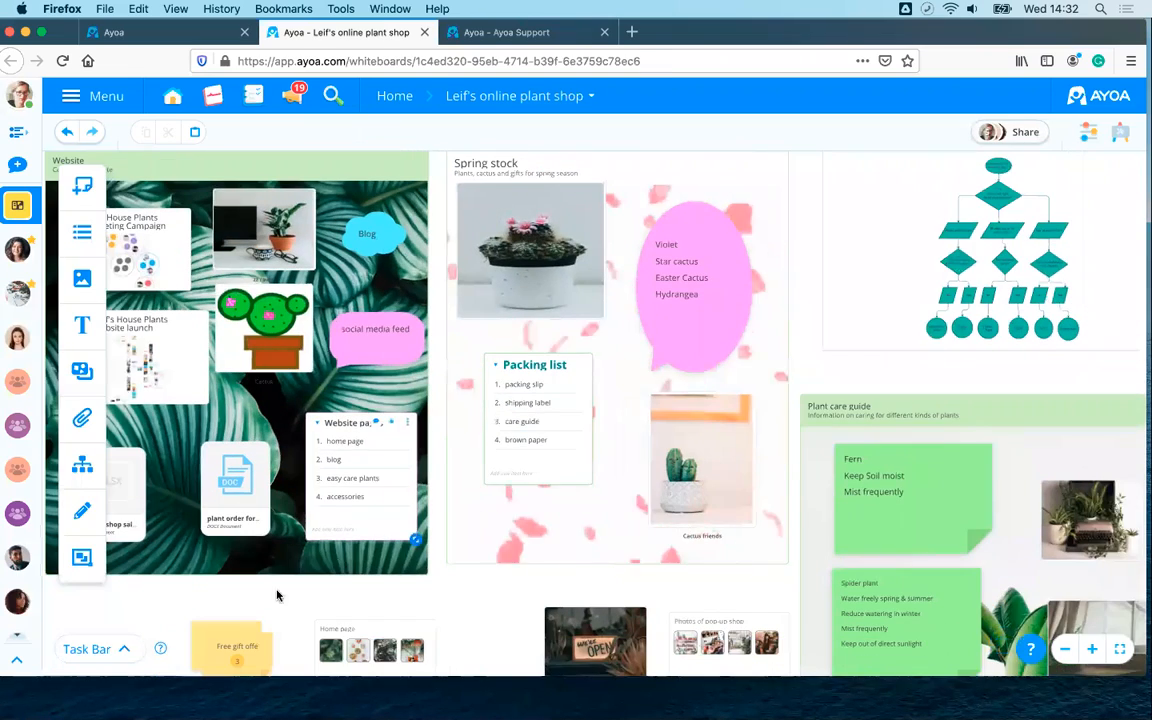
{"action": "left_click_drag", "start_coordinate": [256, 593], "coordinate": [317, 572]}
- Centre the Plant care guide and survey the surrounding board sections
{"action": "scroll", "coordinate": [317, 578], "scroll_direction": "down", "scroll_amount": 1}
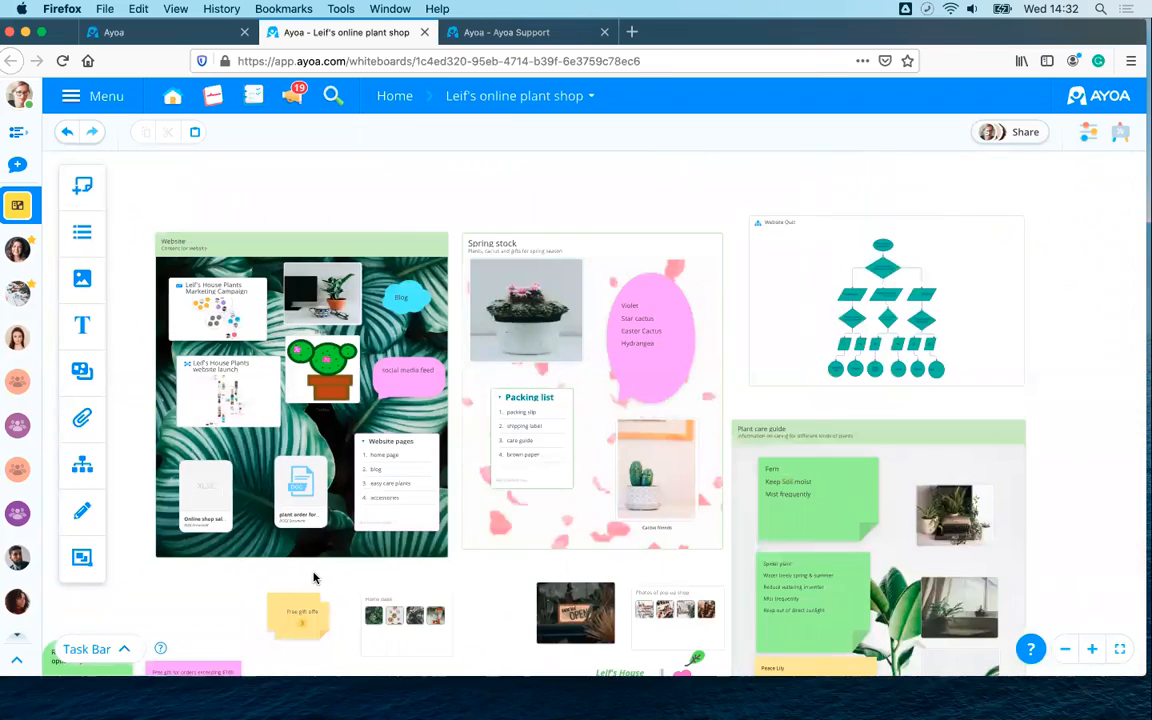
{"action": "scroll", "coordinate": [317, 578], "scroll_direction": "up", "scroll_amount": 1}
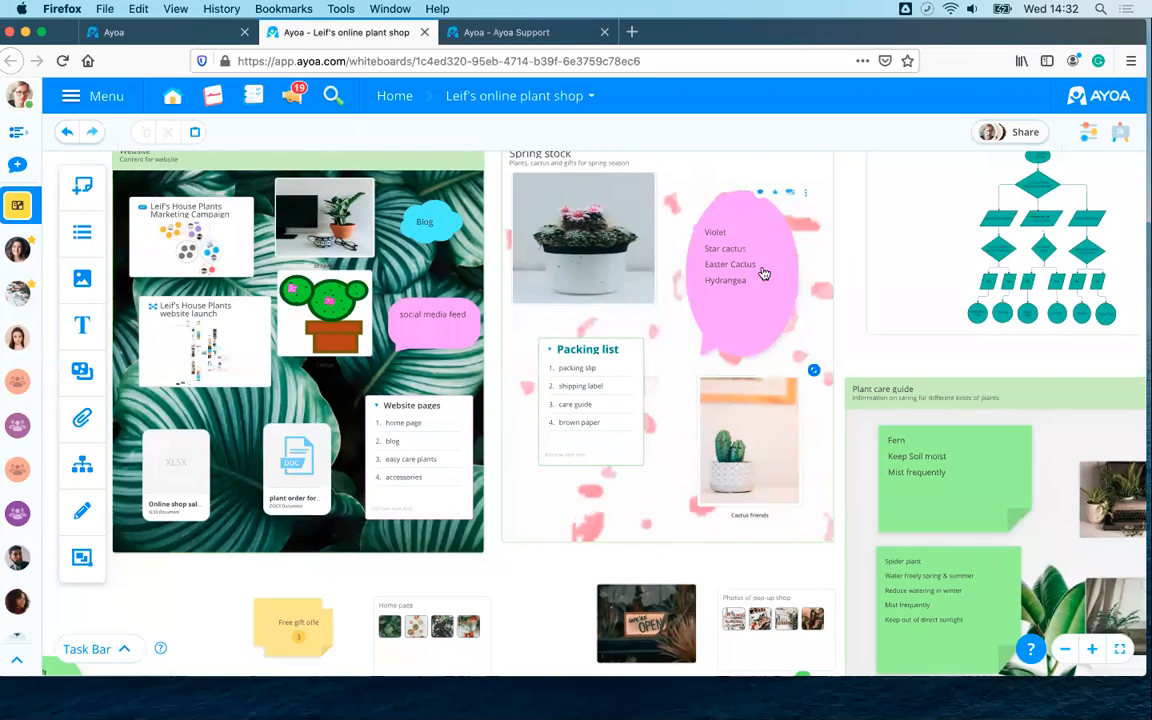
{"action": "scroll", "coordinate": [736, 311], "scroll_direction": "up", "scroll_amount": 2}
{"action": "scroll", "coordinate": [736, 311], "scroll_direction": "down", "scroll_amount": 4}
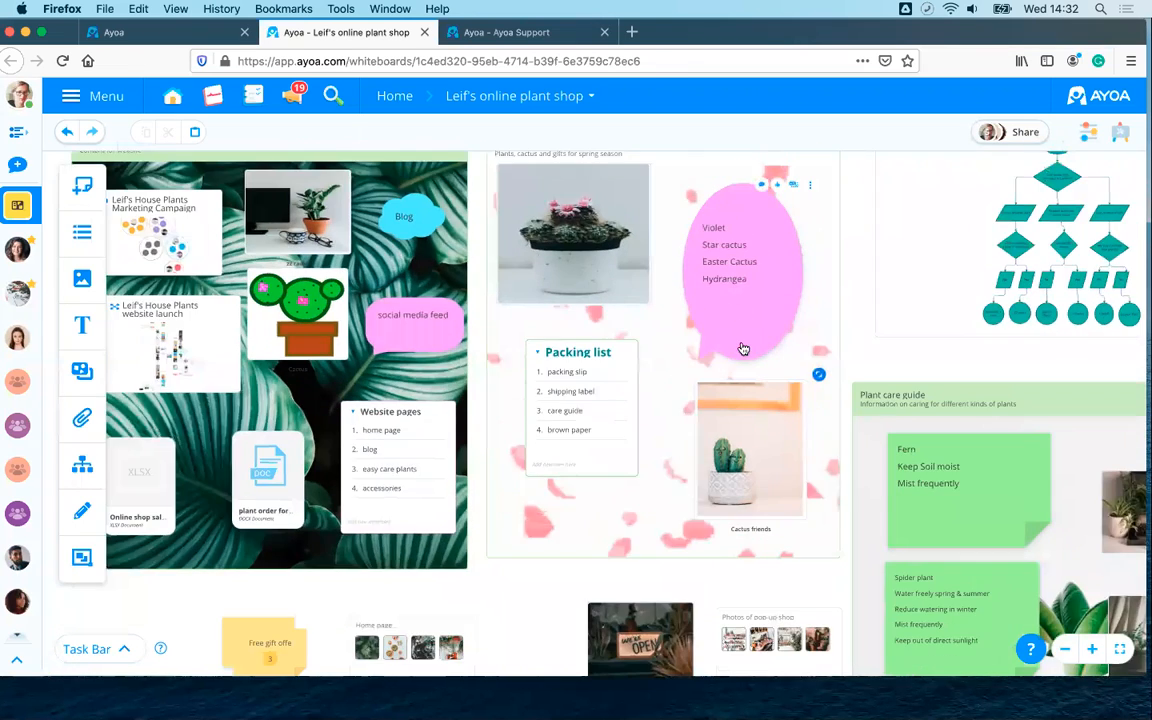
{"action": "left_click_drag", "start_coordinate": [612, 531], "coordinate": [255, 373]}
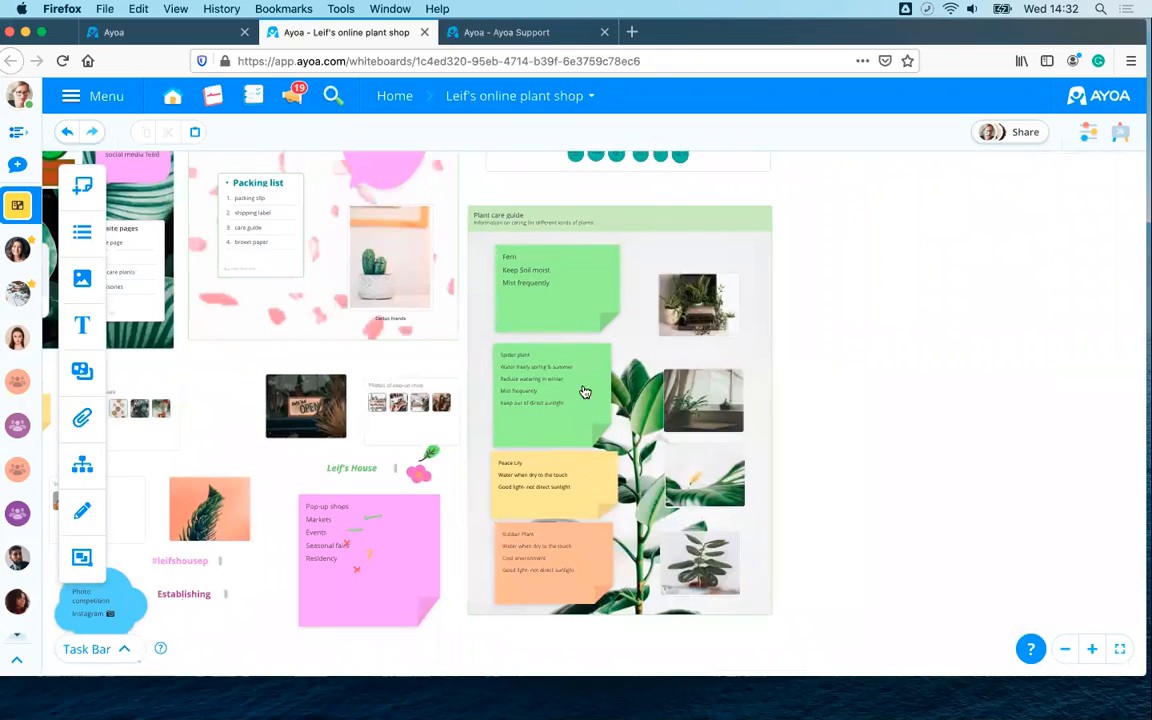
{"action": "scroll", "coordinate": [797, 445], "scroll_direction": "up", "scroll_amount": 3}
{"action": "scroll", "coordinate": [800, 340], "scroll_direction": "down", "scroll_amount": 2}
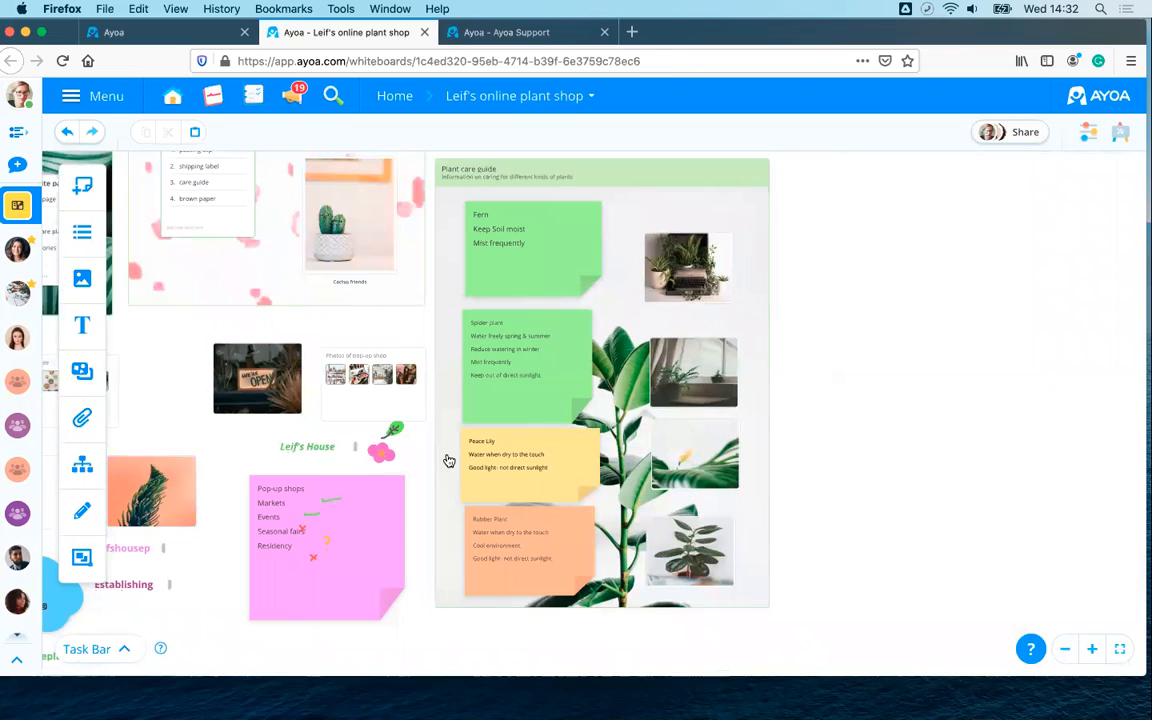
{"action": "left_click_drag", "start_coordinate": [913, 250], "coordinate": [940, 440]}
{"action": "scroll", "coordinate": [940, 440], "scroll_direction": "up", "scroll_amount": 3}
{"action": "left_click_drag", "start_coordinate": [918, 303], "coordinate": [954, 424]}
{"action": "scroll", "coordinate": [954, 424], "scroll_direction": "up", "scroll_amount": 5}
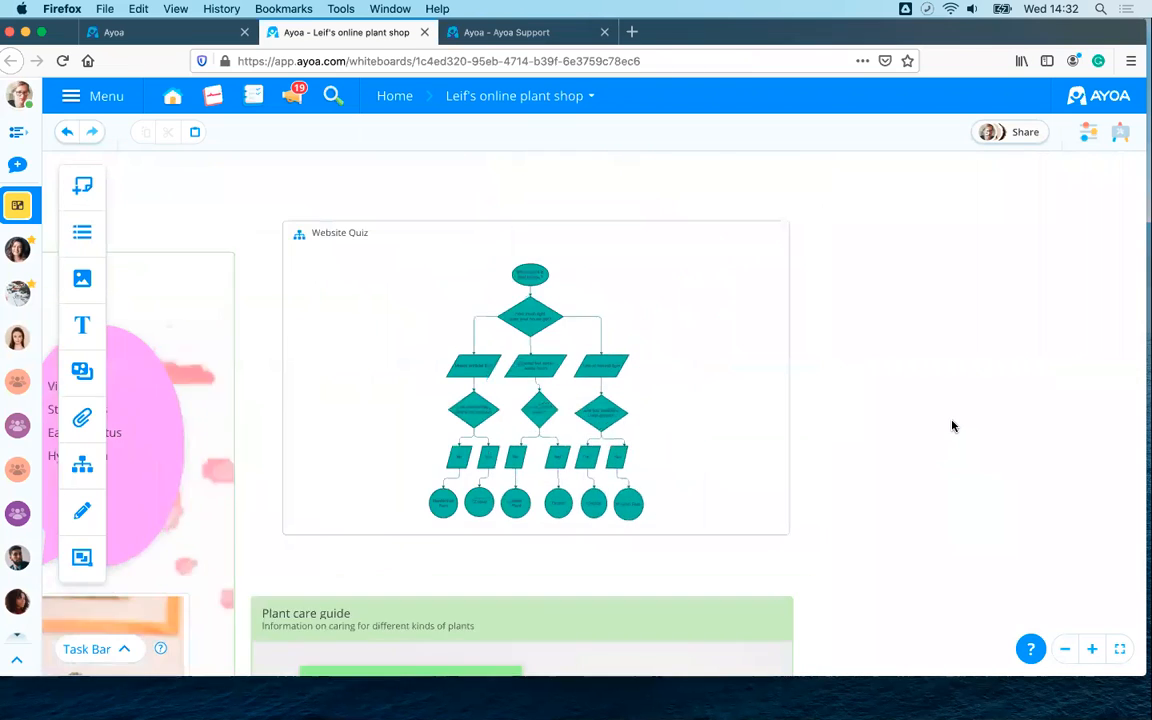
{"action": "mouse_move", "coordinate": [239, 334]}
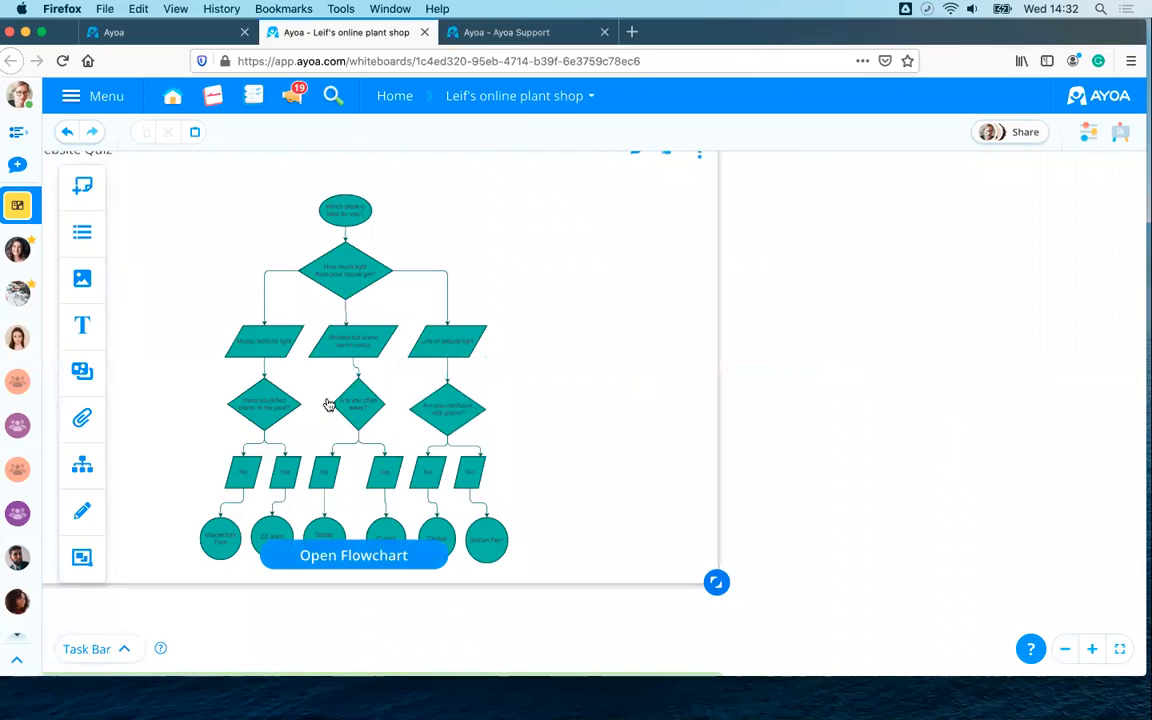
{"action": "left_click_drag", "start_coordinate": [859, 329], "coordinate": [1124, 278]}
{"action": "scroll", "coordinate": [708, 333], "scroll_direction": "down", "scroll_amount": 5}
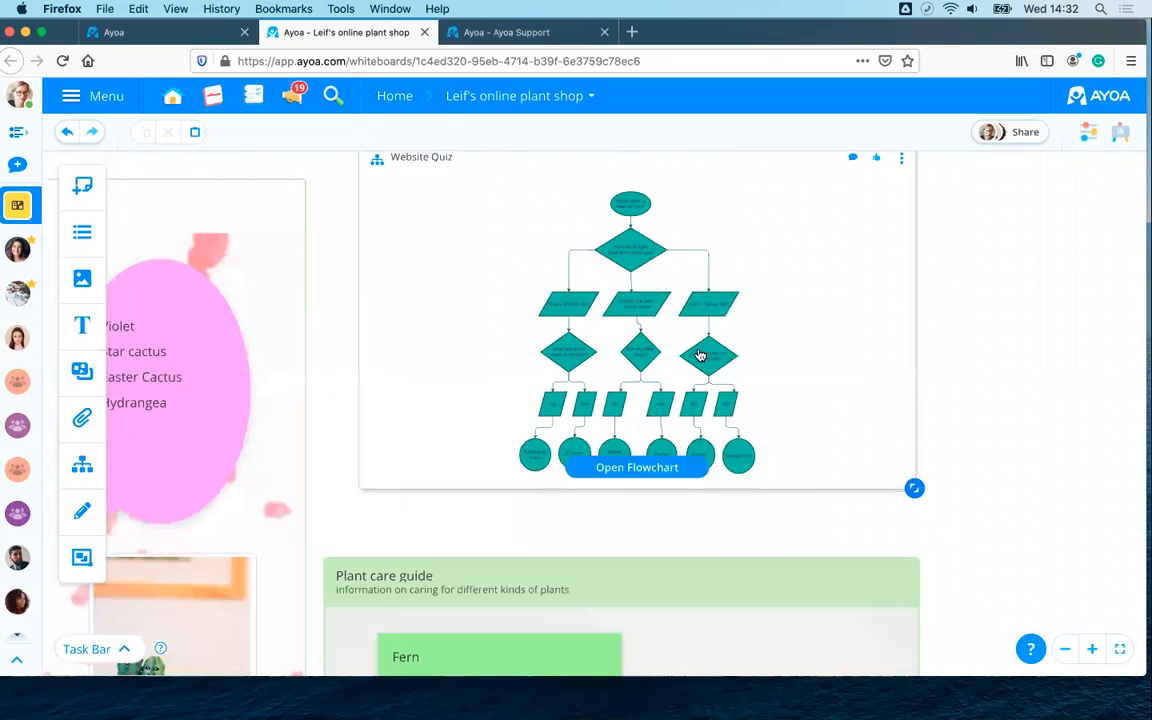
{"action": "left_click_drag", "start_coordinate": [383, 214], "coordinate": [589, 86]}
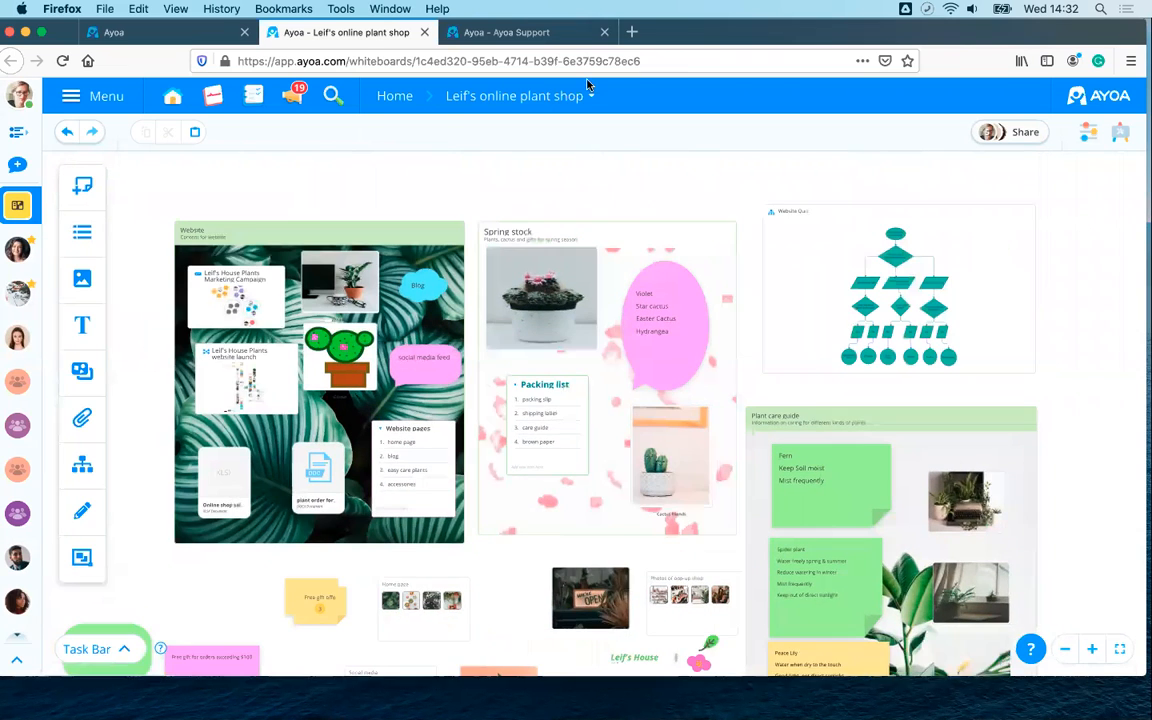
{"action": "mouse_move", "coordinate": [527, 338]}
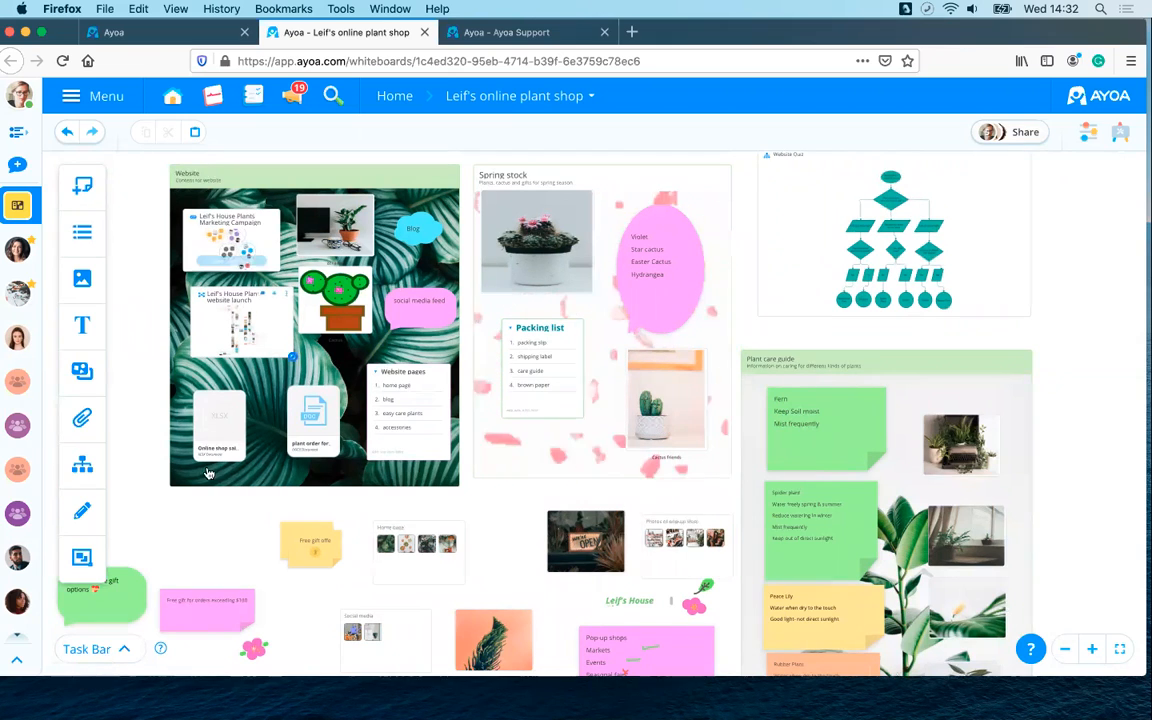
{"action": "scroll", "coordinate": [234, 481], "scroll_direction": "down", "scroll_amount": 4}
{"action": "scroll", "coordinate": [234, 481], "scroll_direction": "up", "scroll_amount": 2}
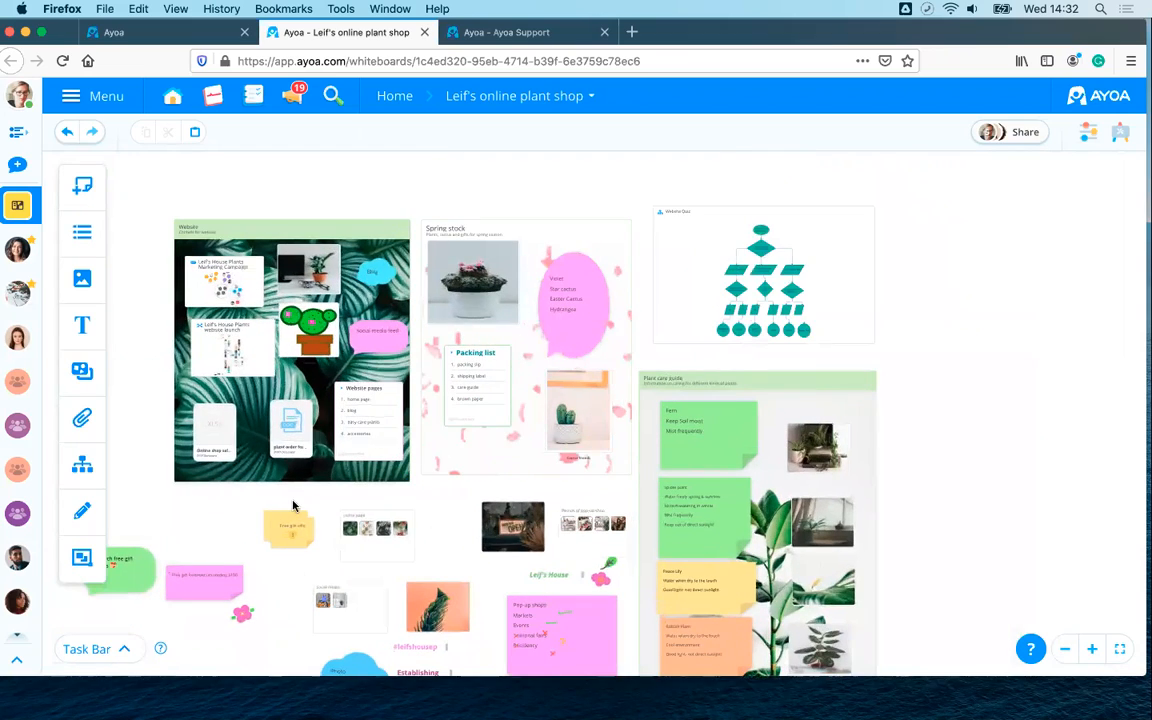
{"action": "left_click_drag", "start_coordinate": [193, 503], "coordinate": [293, 505]}
{"action": "scroll", "coordinate": [293, 505], "scroll_direction": "up", "scroll_amount": 5}
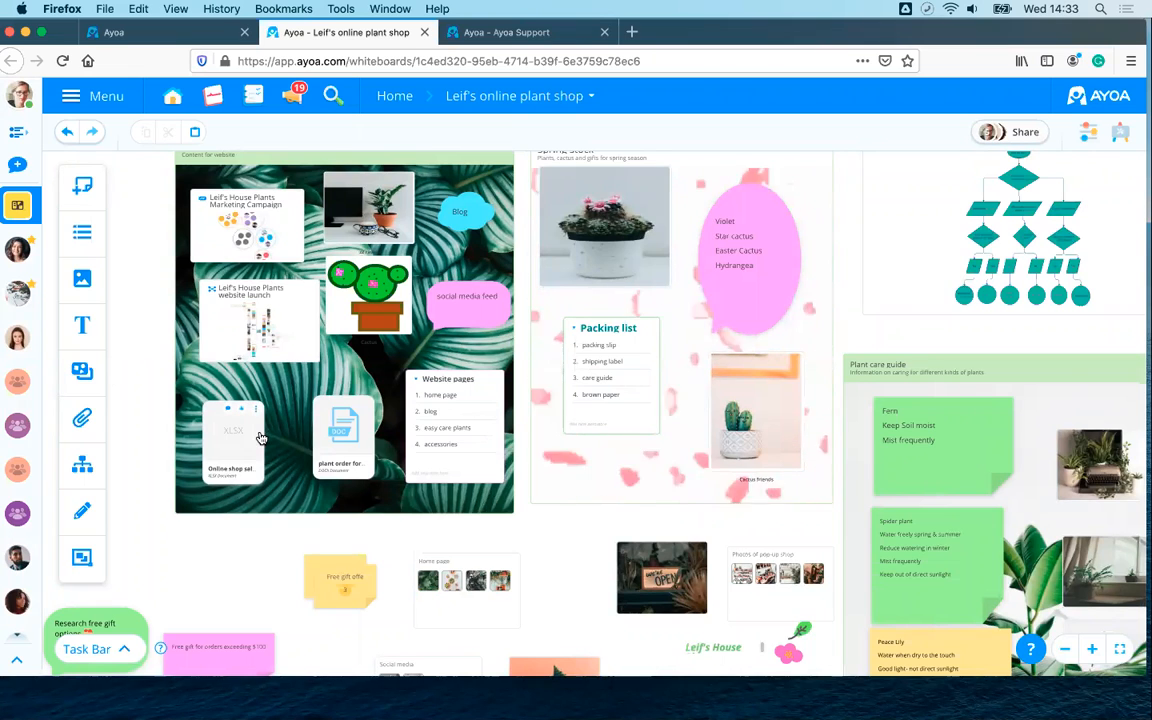
{"action": "scroll", "coordinate": [260, 437], "scroll_direction": "up", "scroll_amount": 3}
{"action": "left_click_drag", "start_coordinate": [121, 356], "coordinate": [195, 518]}
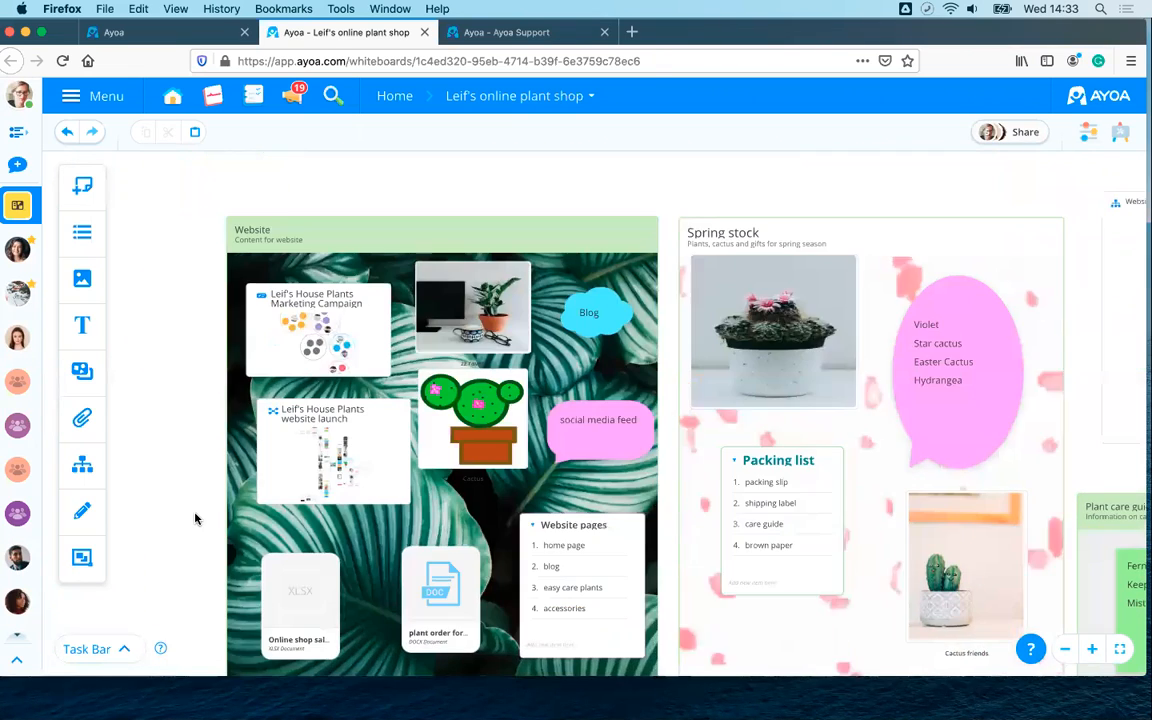
{"action": "scroll", "coordinate": [195, 518], "scroll_direction": "up", "scroll_amount": 5}
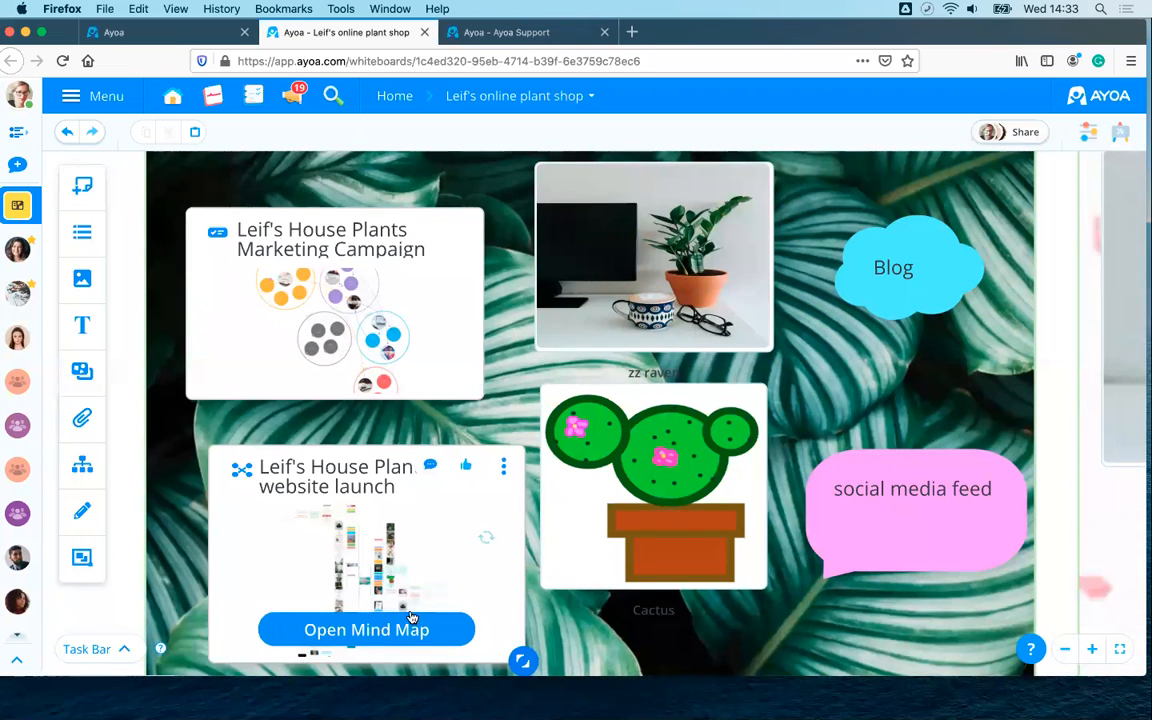
{"action": "scroll", "coordinate": [412, 617], "scroll_direction": "down", "scroll_amount": 4}
{"action": "left_click_drag", "start_coordinate": [193, 547], "coordinate": [142, 410]}
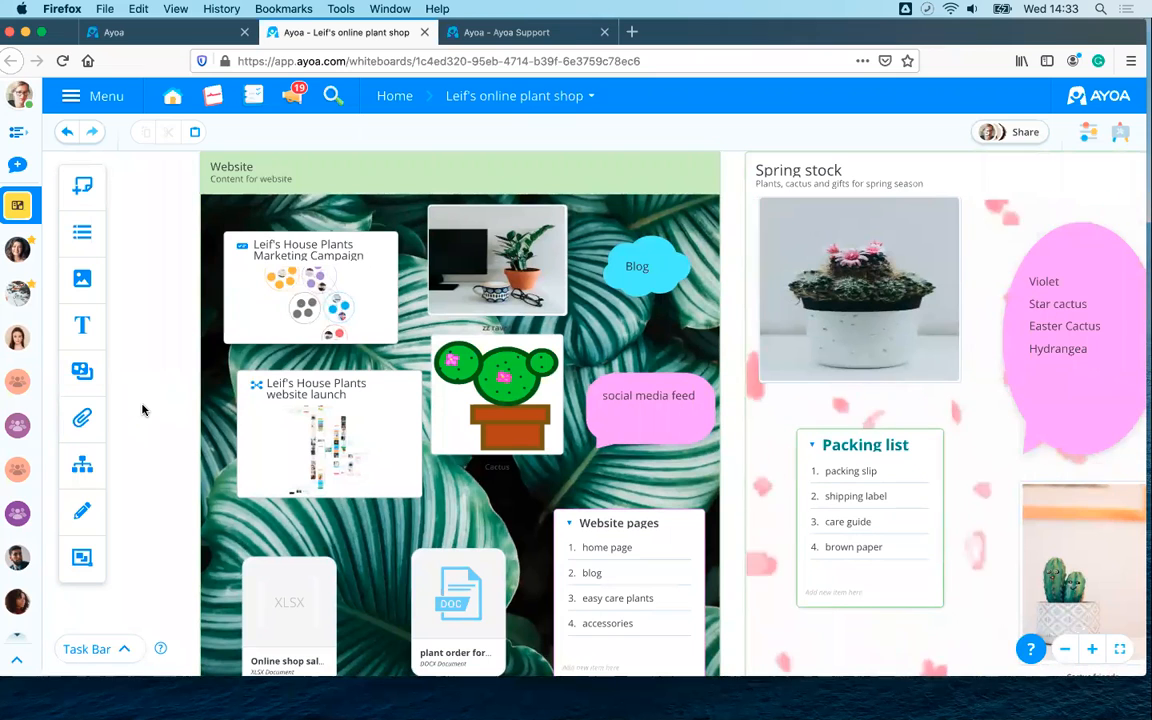
{"action": "scroll", "coordinate": [176, 380], "scroll_direction": "down", "scroll_amount": 2}
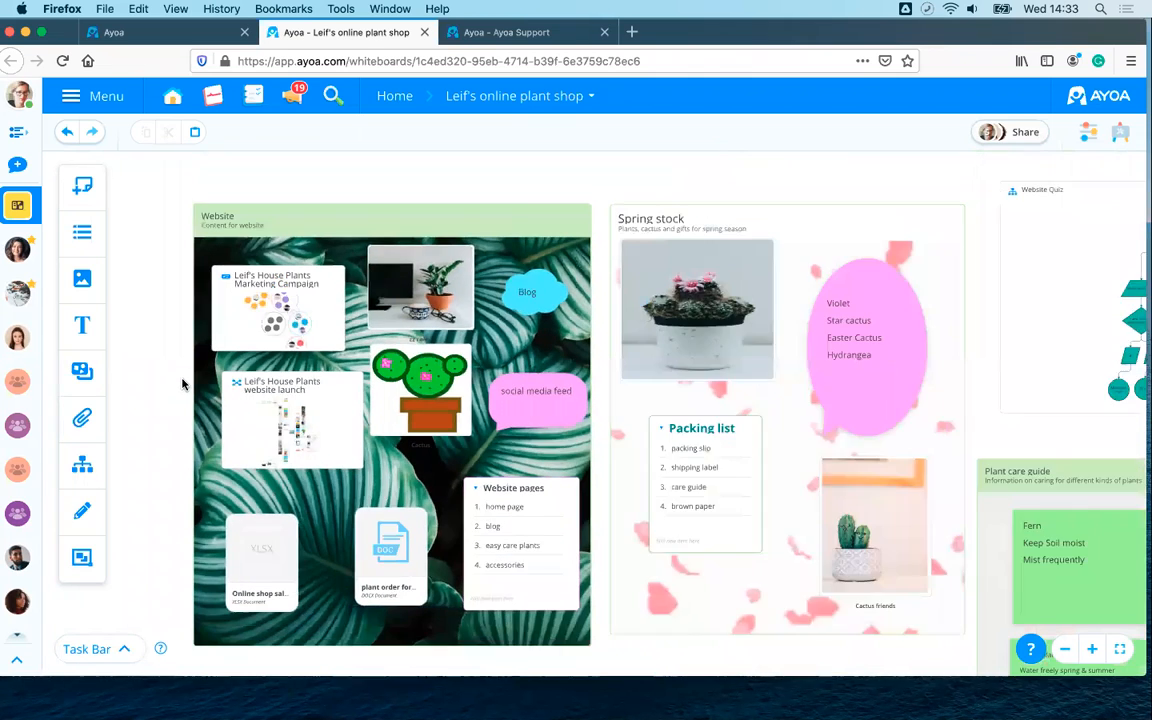
{"action": "scroll", "coordinate": [182, 384], "scroll_direction": "down", "scroll_amount": 2}
{"action": "left_click_drag", "start_coordinate": [600, 172], "coordinate": [584, 98]}
{"action": "left_click_drag", "start_coordinate": [253, 561], "coordinate": [283, 537]}
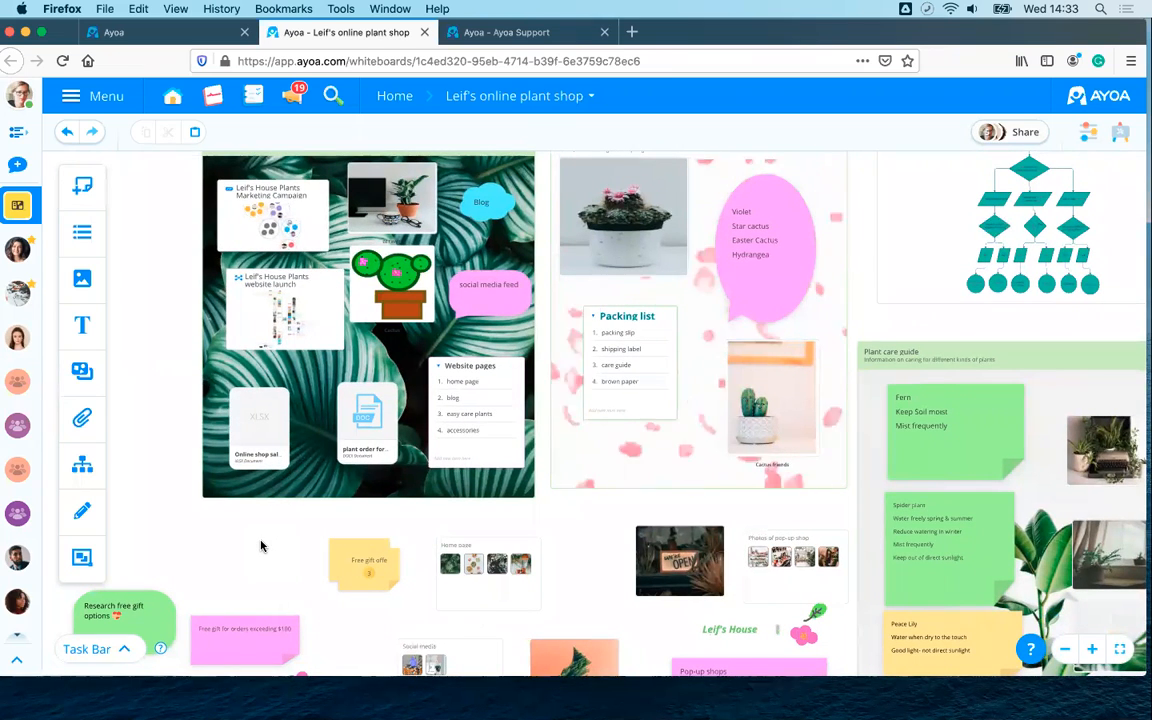
{"action": "left_click_drag", "start_coordinate": [259, 520], "coordinate": [219, 546]}
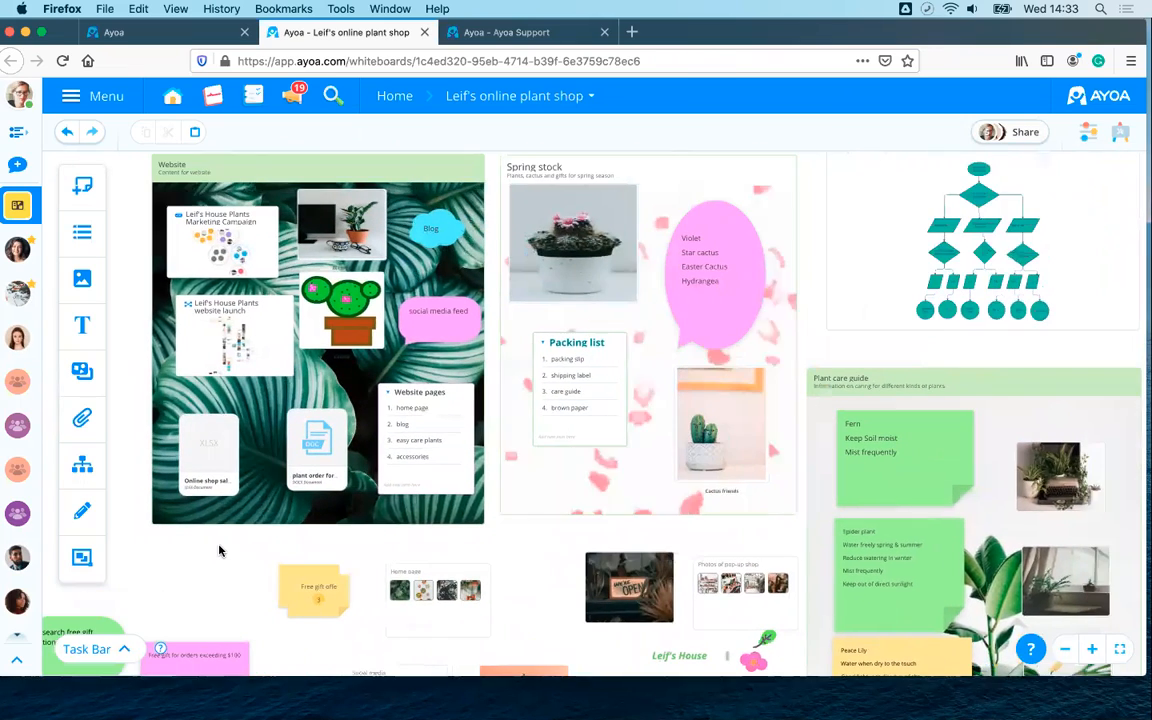
{"action": "scroll", "coordinate": [219, 550], "scroll_direction": "up", "scroll_amount": 2}
{"action": "scroll", "coordinate": [219, 552], "scroll_direction": "down", "scroll_amount": 3}
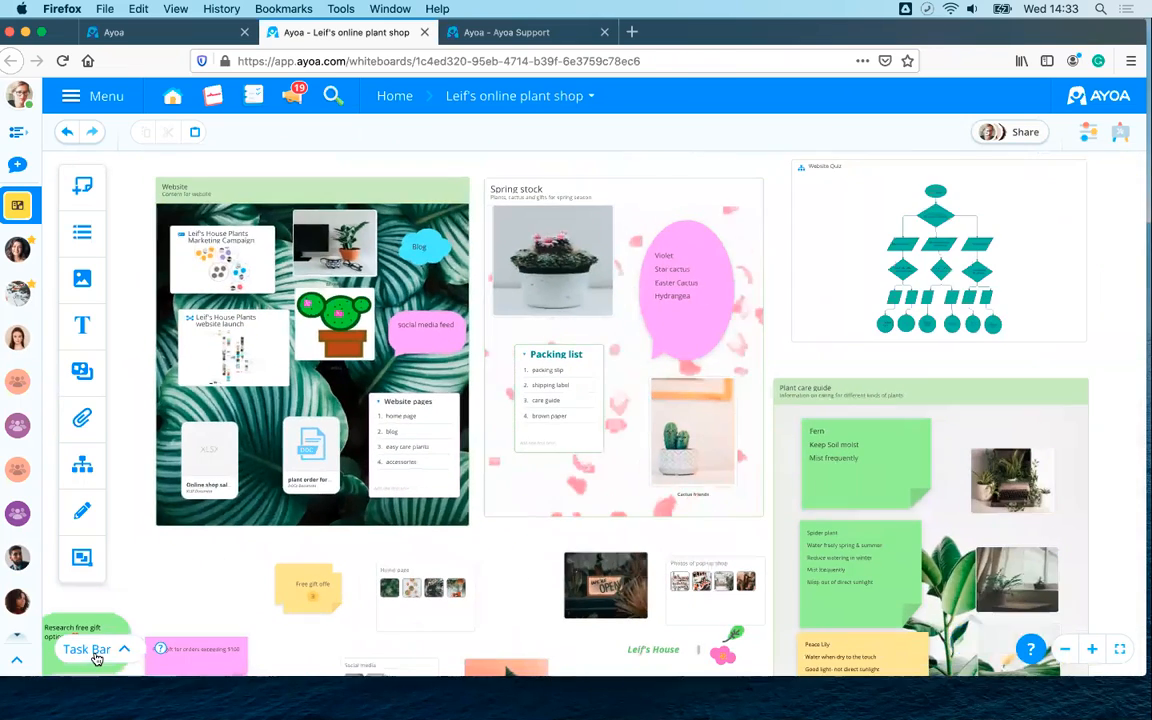
- Expand and collapse the Task Bar, then return to the Ayoa Home dashboard
{"action": "left_click", "coordinate": [96, 655]}
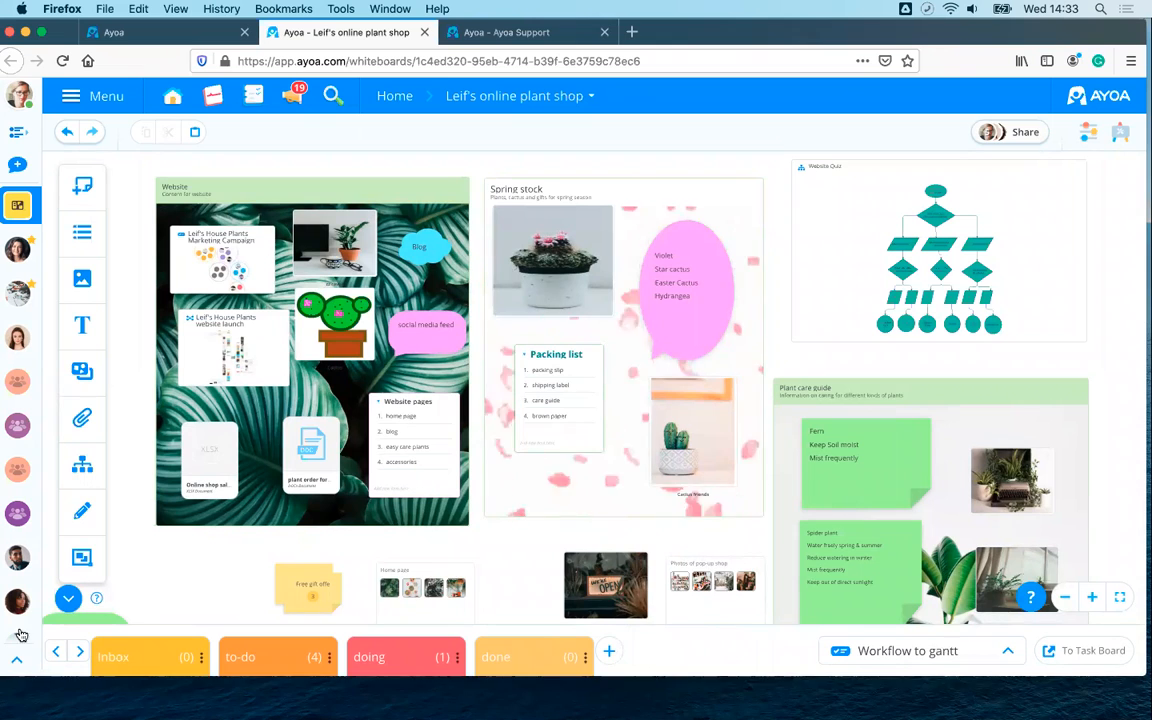
{"action": "left_click", "coordinate": [68, 598]}
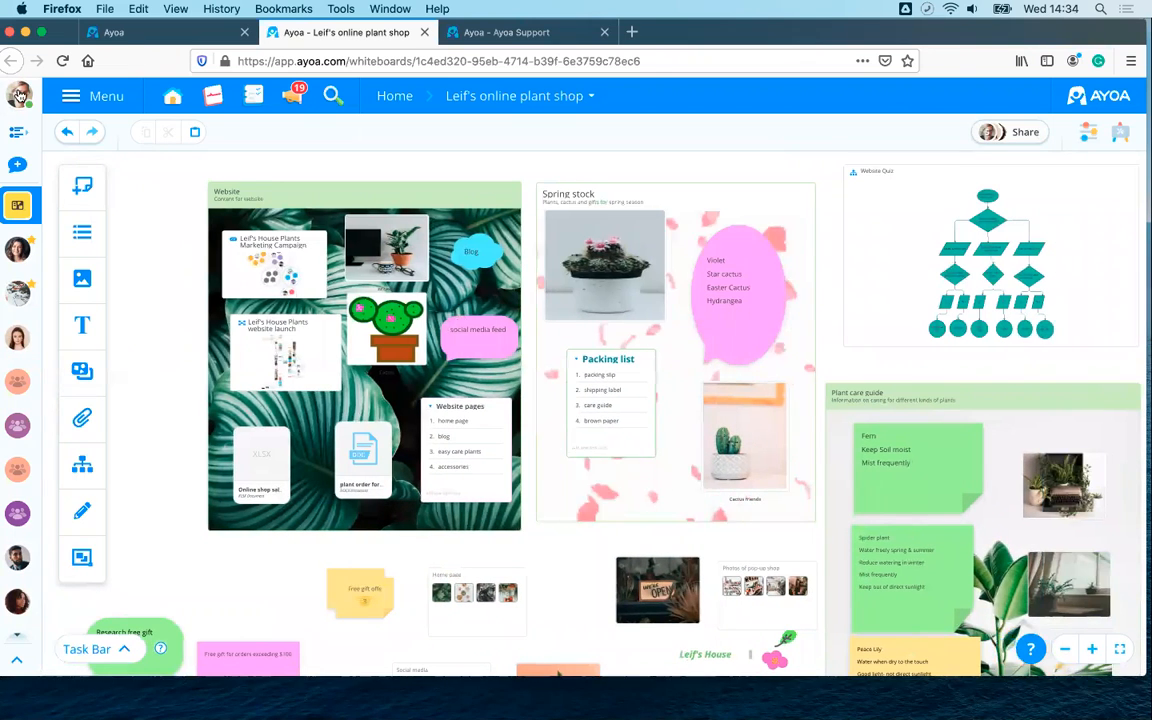
{"action": "left_click", "coordinate": [112, 32]}
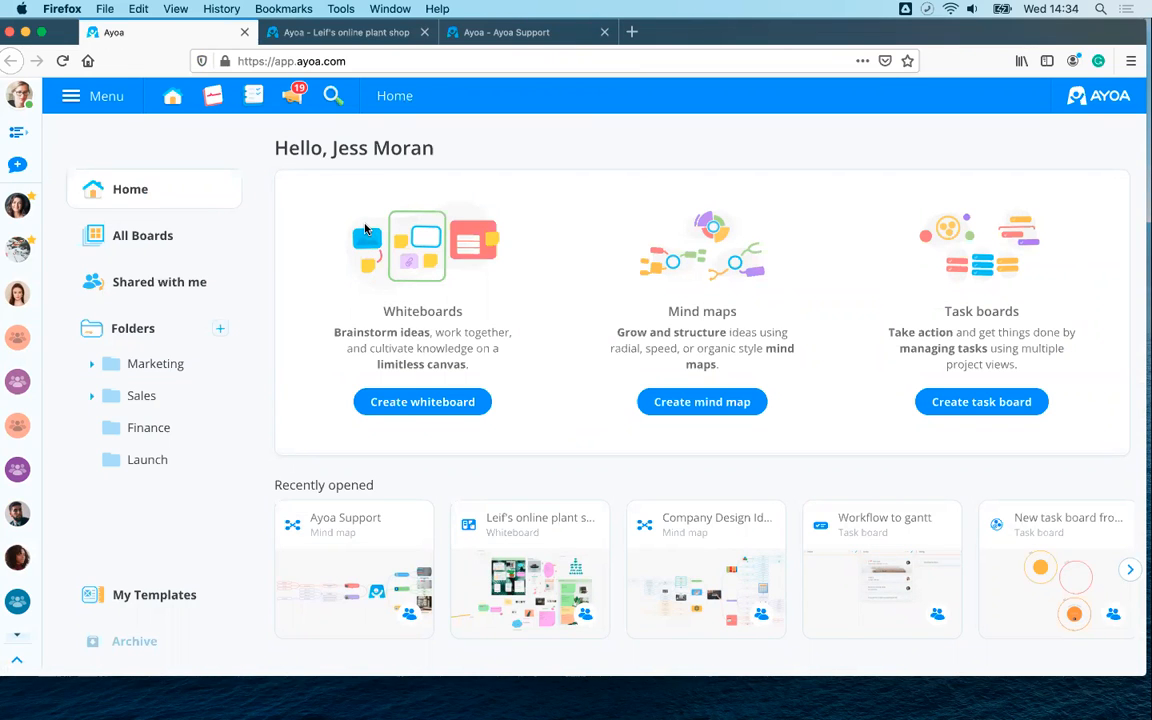
{"action": "left_click", "coordinate": [410, 403]}
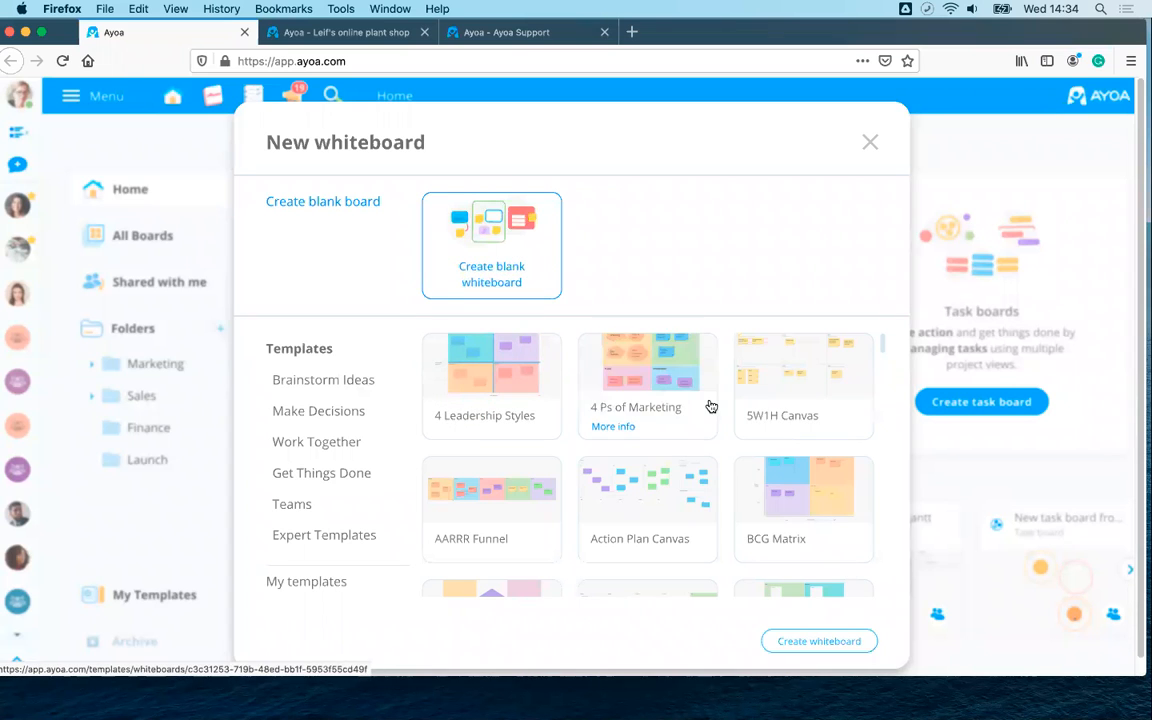
{"action": "scroll", "coordinate": [710, 410], "scroll_direction": "down", "scroll_amount": 10}
{"action": "scroll", "coordinate": [709, 420], "scroll_direction": "down", "scroll_amount": 15}
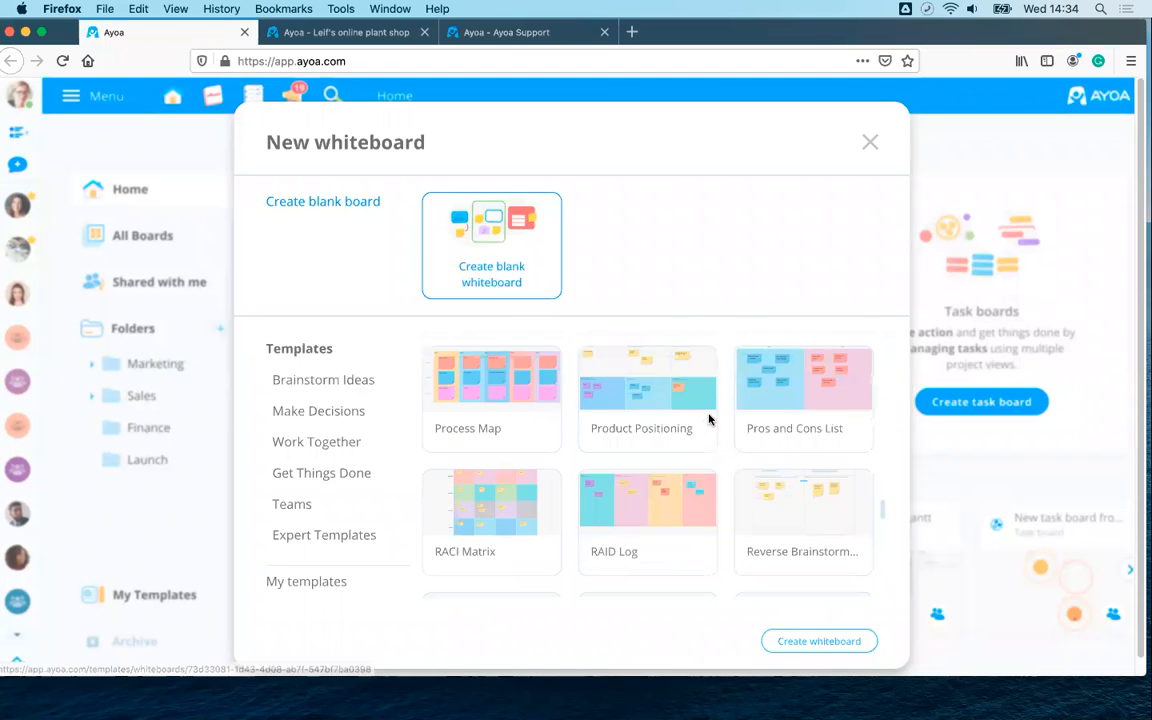
{"action": "scroll", "coordinate": [709, 420], "scroll_direction": "down", "scroll_amount": 8}
{"action": "scroll", "coordinate": [708, 420], "scroll_direction": "up", "scroll_amount": 15}
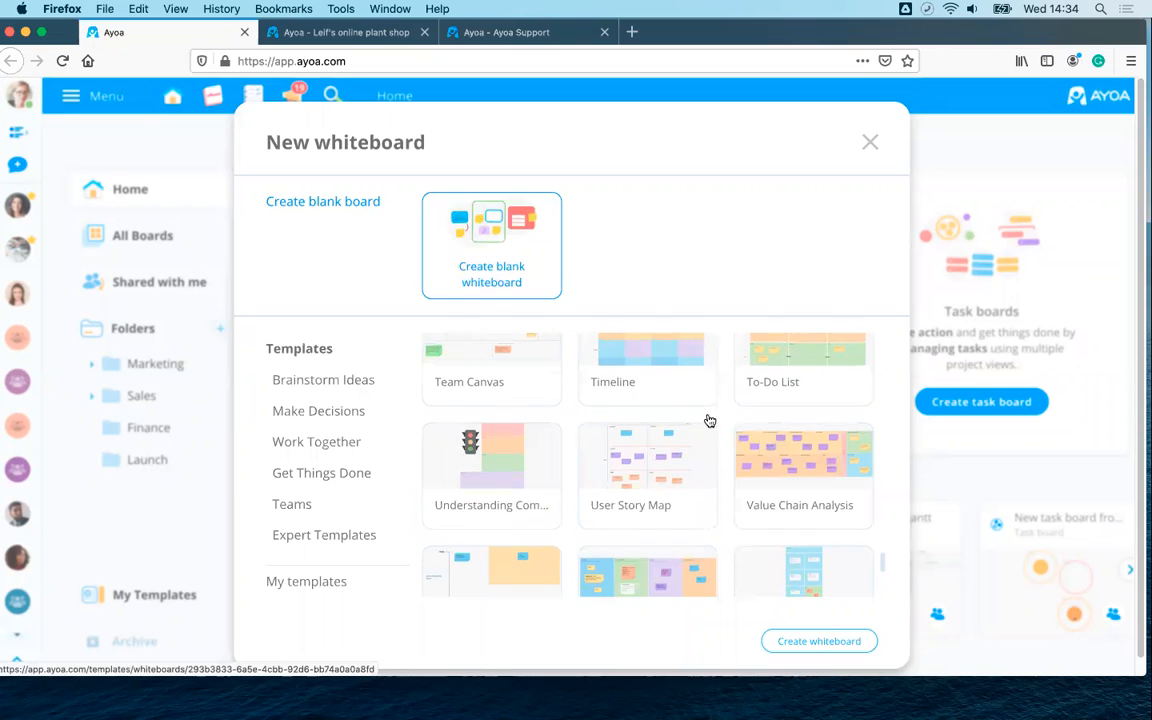
{"action": "scroll", "coordinate": [709, 420], "scroll_direction": "down", "scroll_amount": 8}
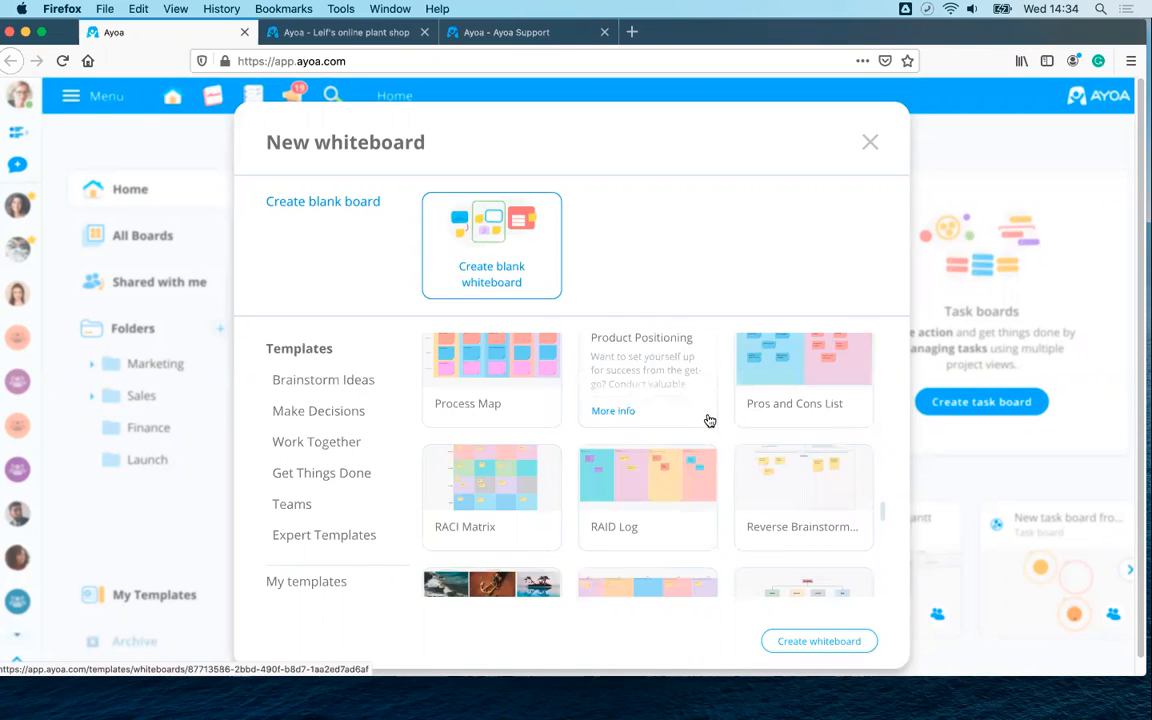
{"action": "scroll", "coordinate": [707, 423], "scroll_direction": "down", "scroll_amount": 8}
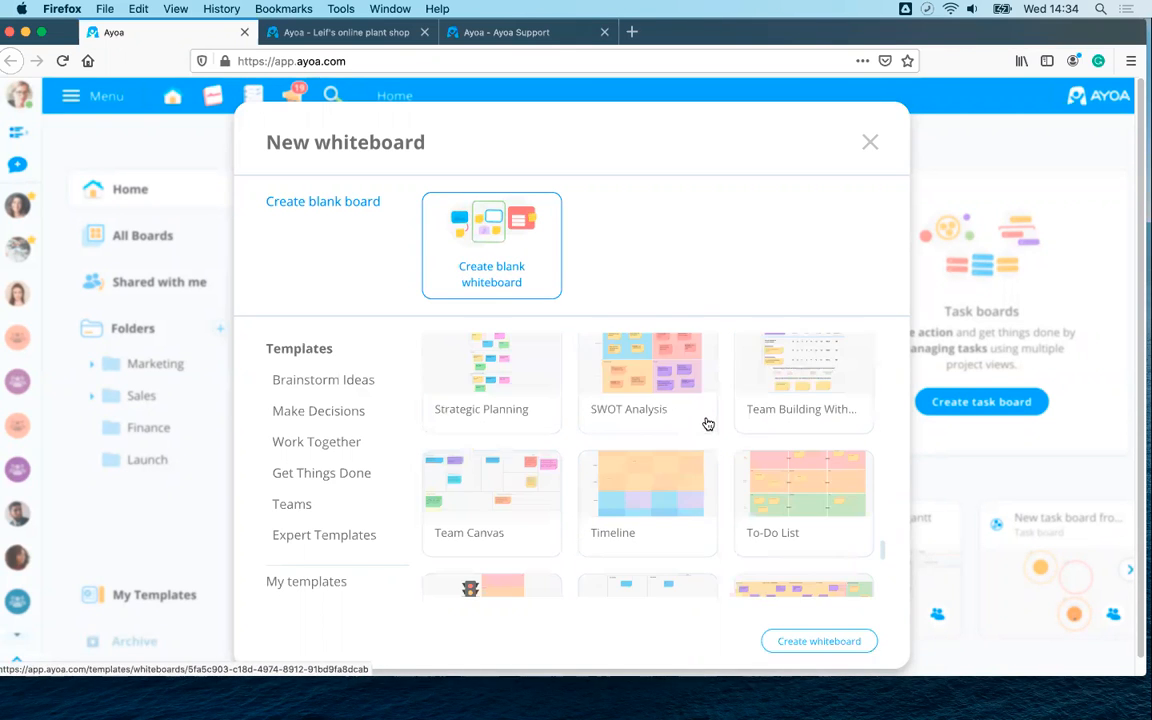
{"action": "scroll", "coordinate": [706, 426], "scroll_direction": "down", "scroll_amount": 5}
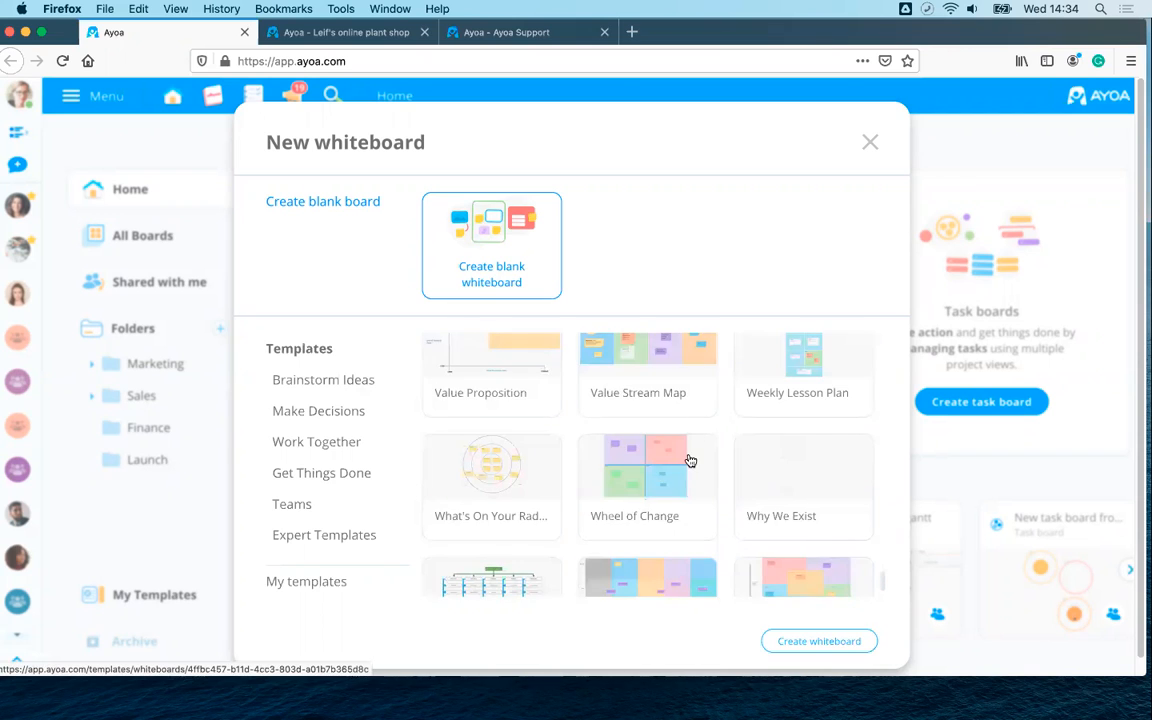
{"action": "scroll", "coordinate": [632, 495], "scroll_direction": "up", "scroll_amount": 15}
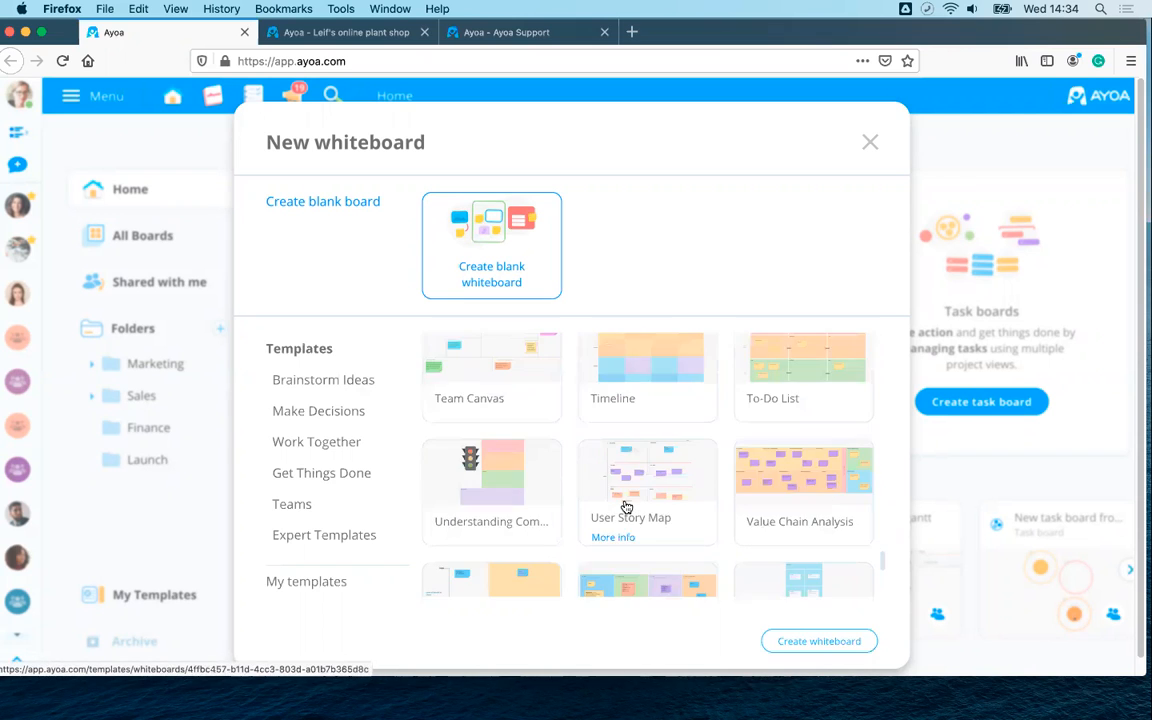
{"action": "scroll", "coordinate": [626, 507], "scroll_direction": "up", "scroll_amount": 5}
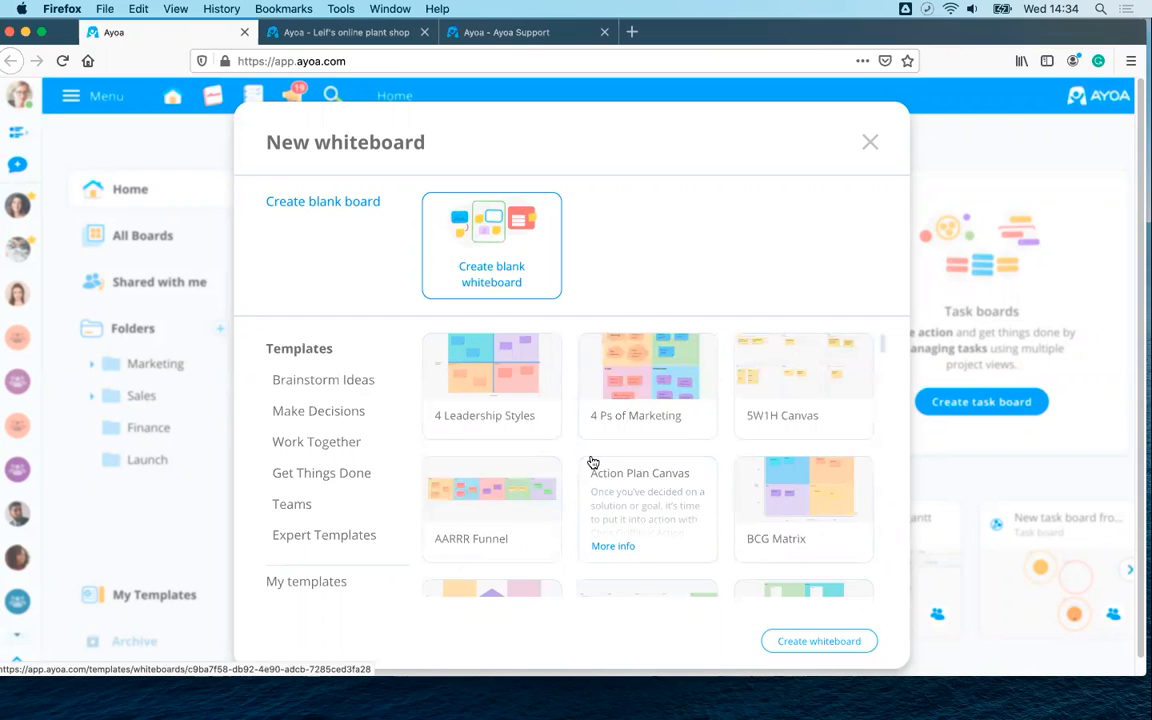
{"action": "left_click", "coordinate": [328, 580]}
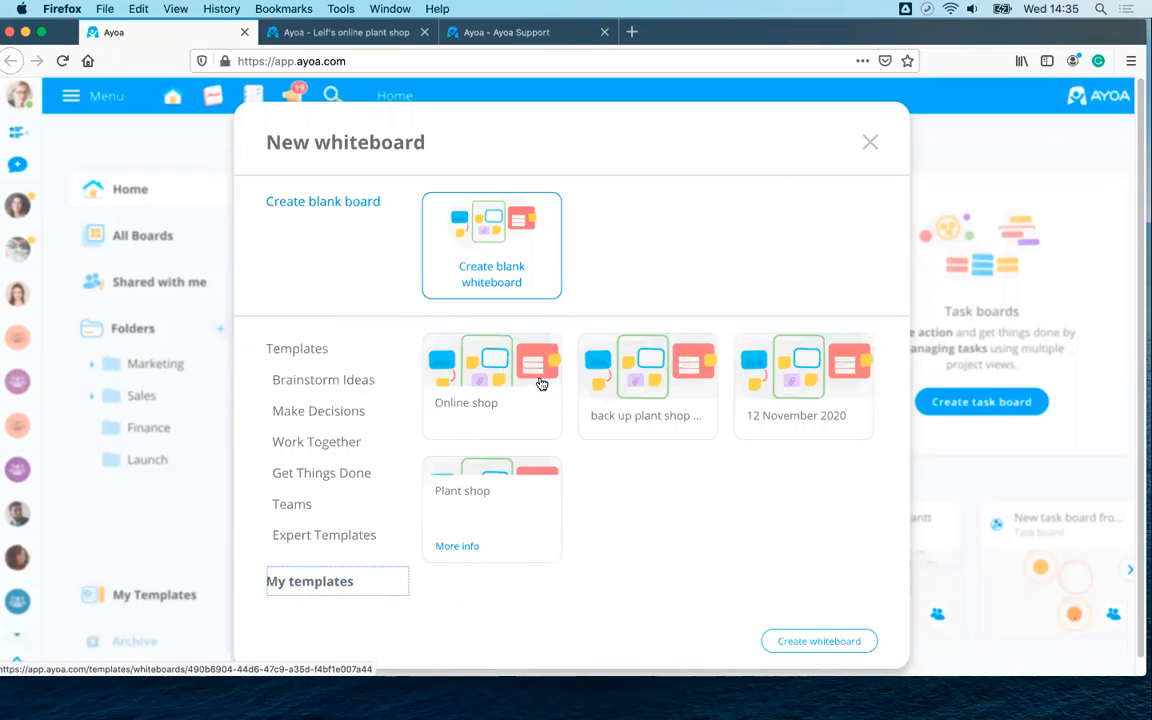
{"action": "left_click", "coordinate": [282, 350]}
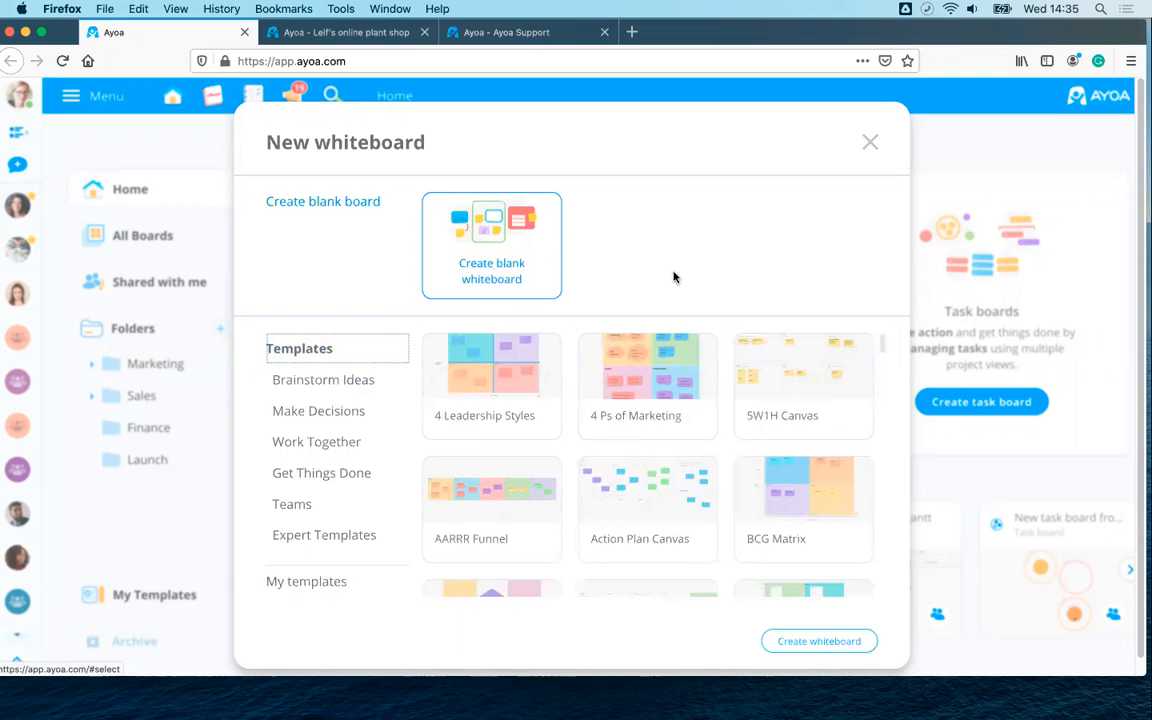
- Create a blank whiteboard named 'March 24th' described as 'Learning about whiteboards'
{"action": "left_click", "coordinate": [496, 240]}
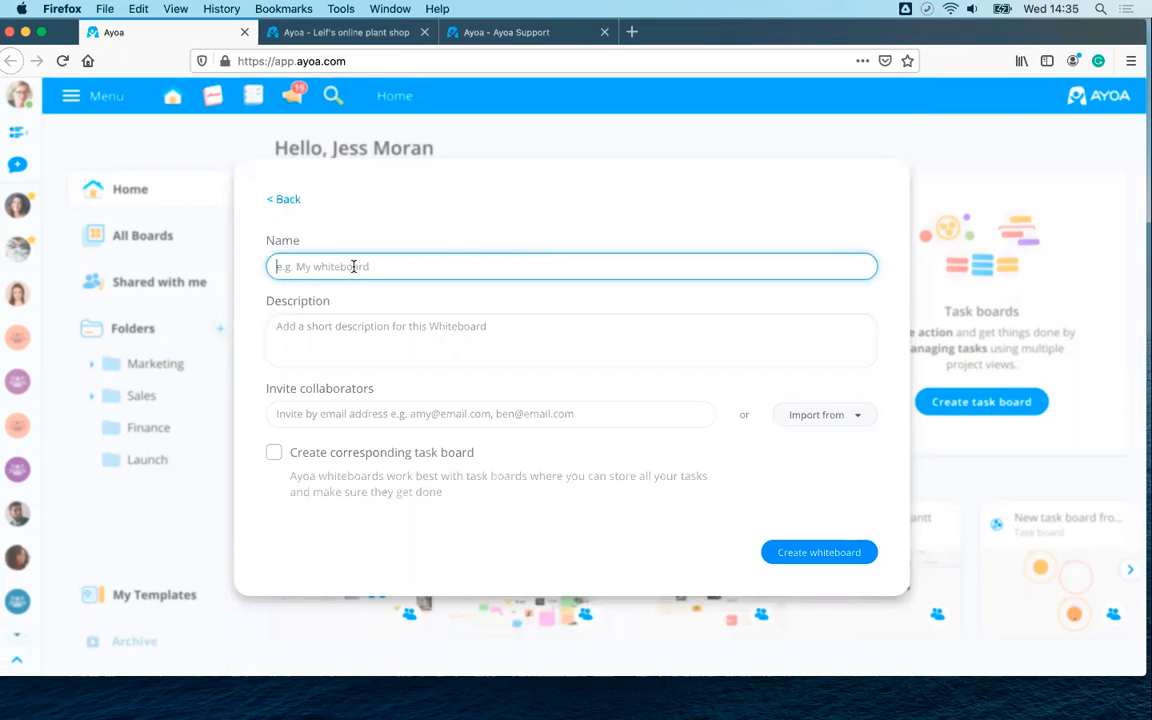
{"action": "type", "text": "March 24th"}
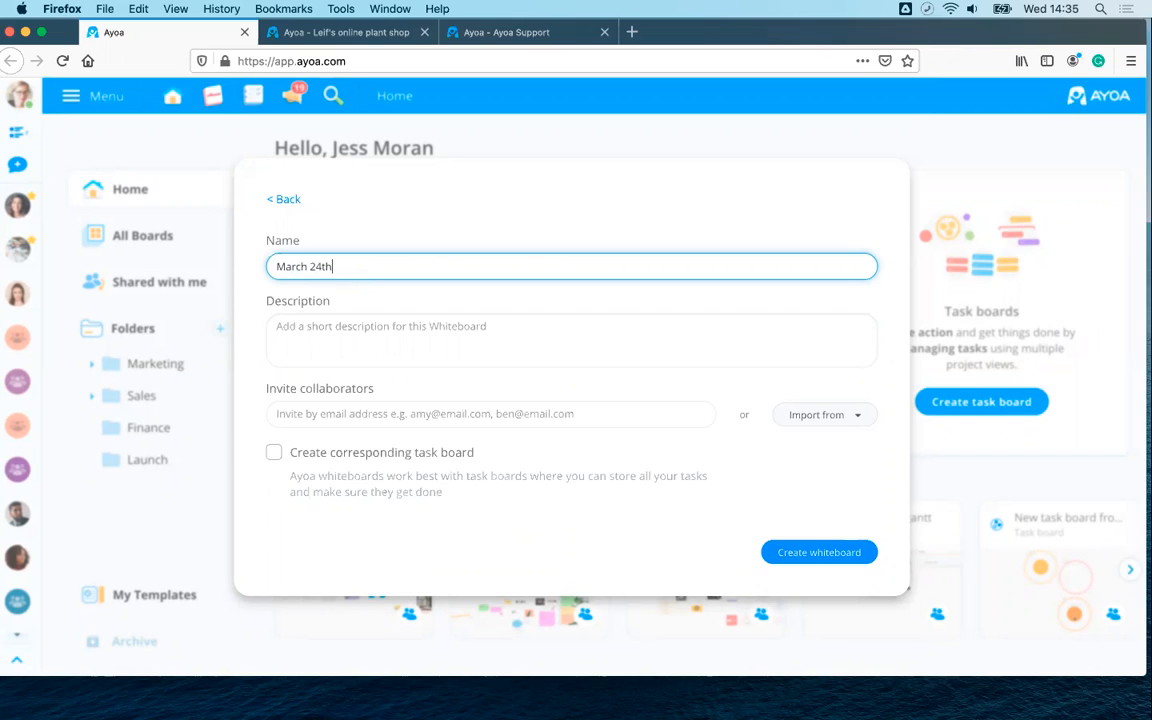
{"action": "left_click", "coordinate": [335, 330]}
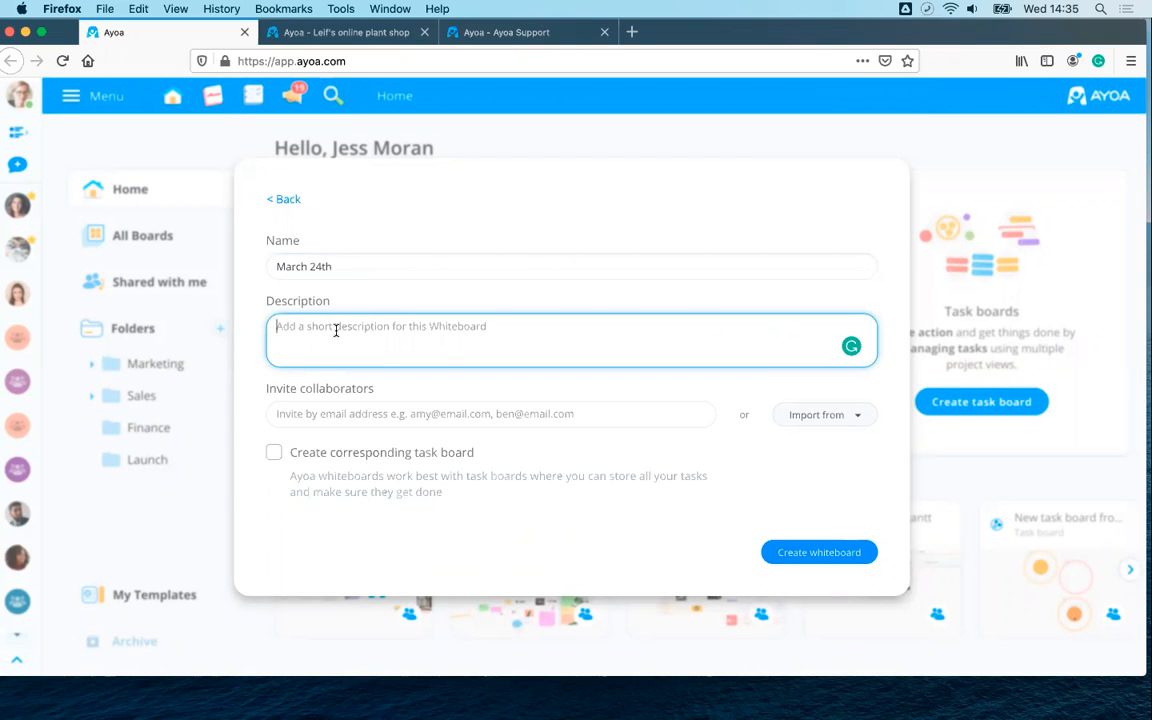
{"action": "type", "text": "Learning about w"}
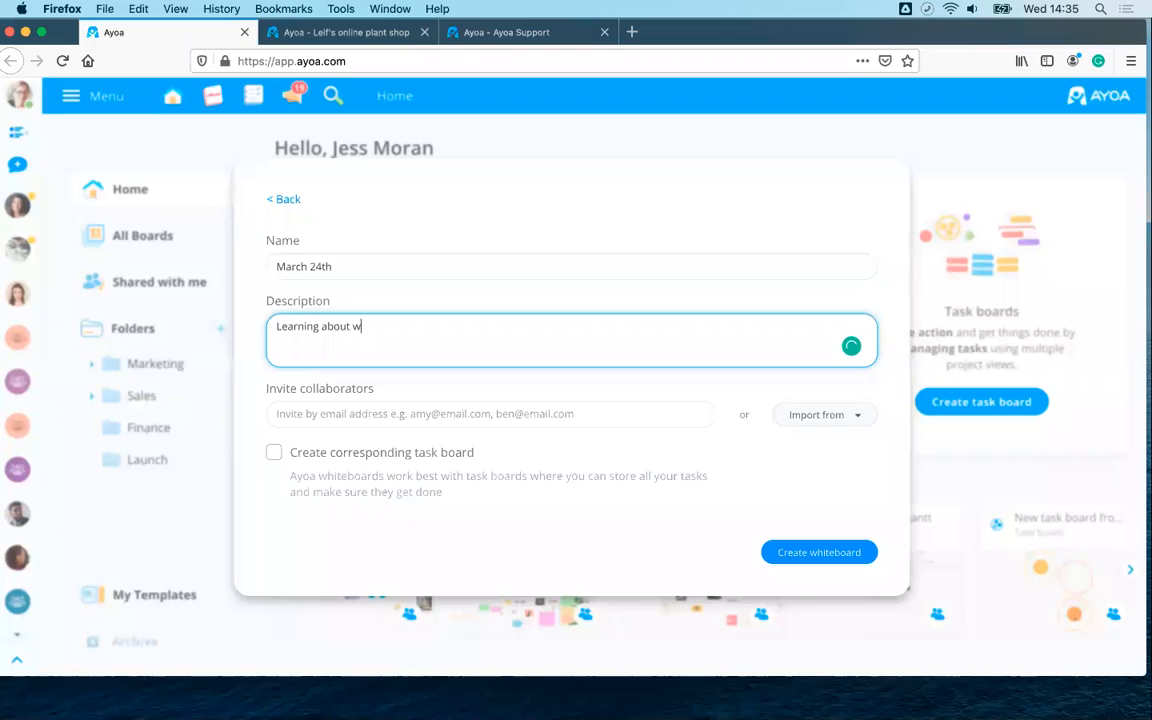
{"action": "type", "text": "hiteboards"}
- Invite two contacts as collaborators, filtering the second by 'do', then view their permissions
{"action": "left_click", "coordinate": [315, 414]}
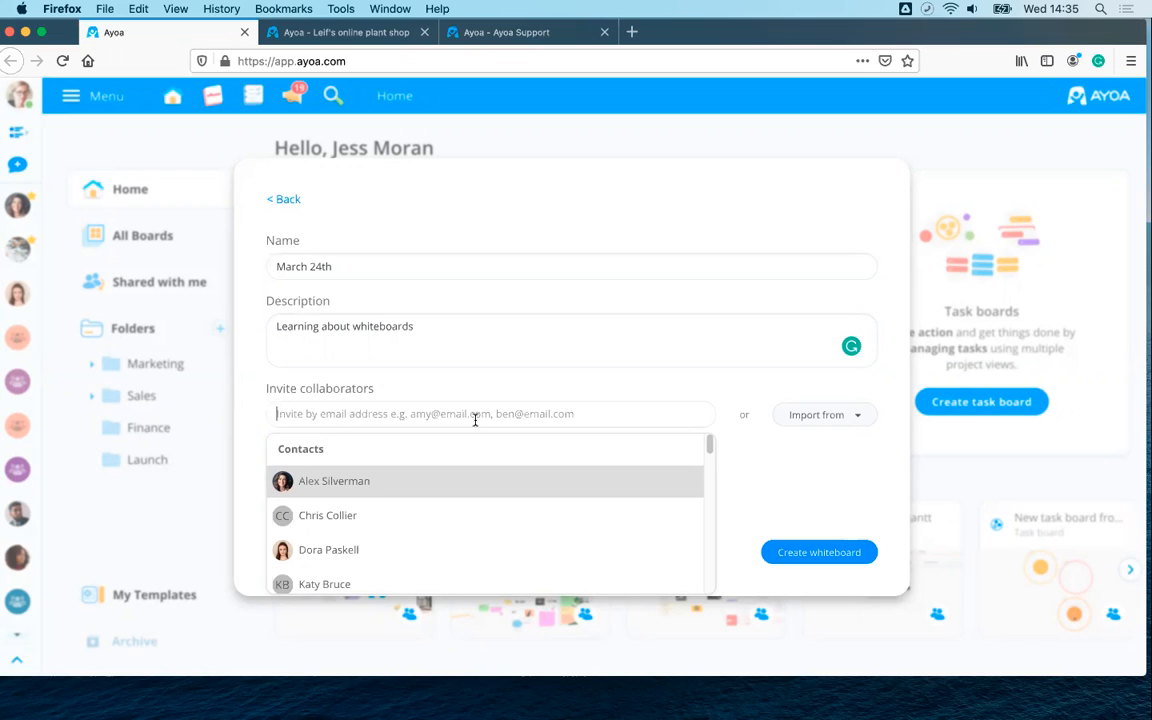
{"action": "left_click", "coordinate": [347, 481]}
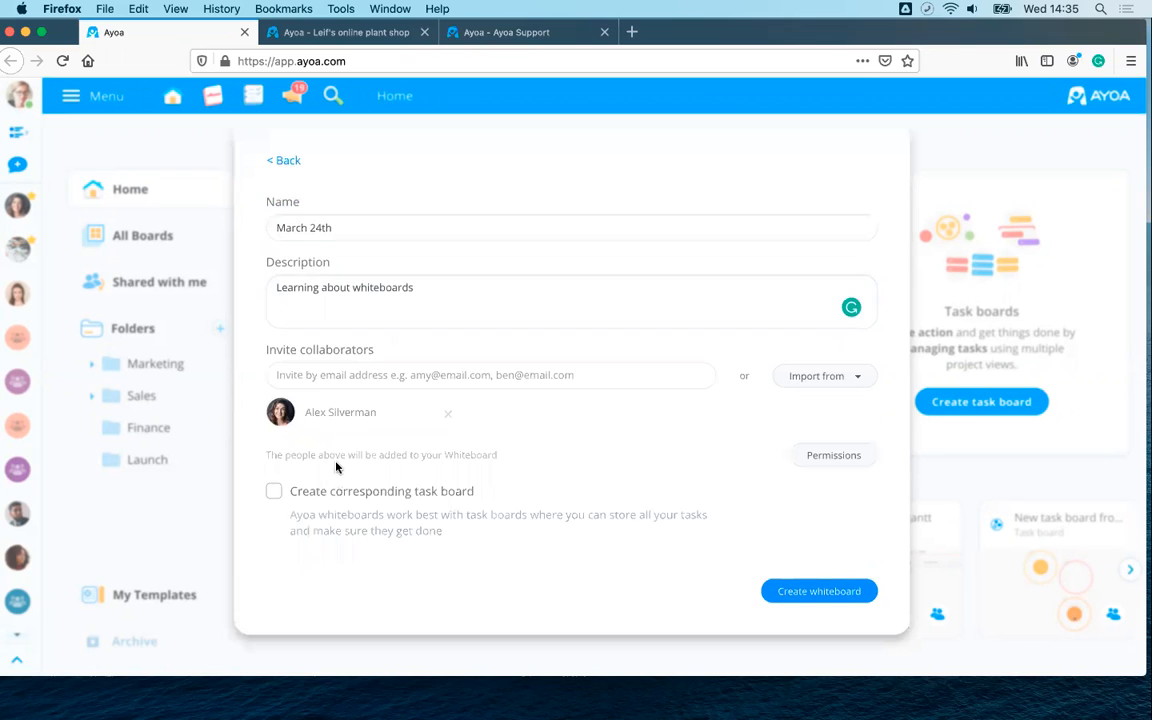
{"action": "left_click", "coordinate": [320, 375]}
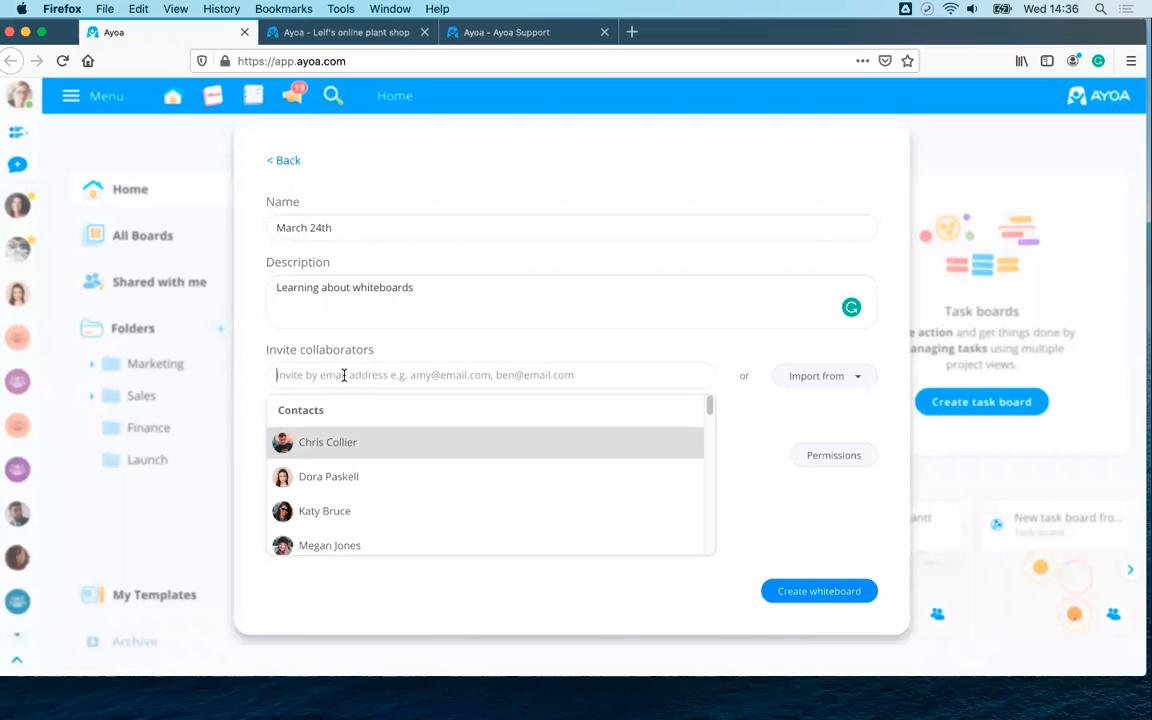
{"action": "type", "text": "do"}
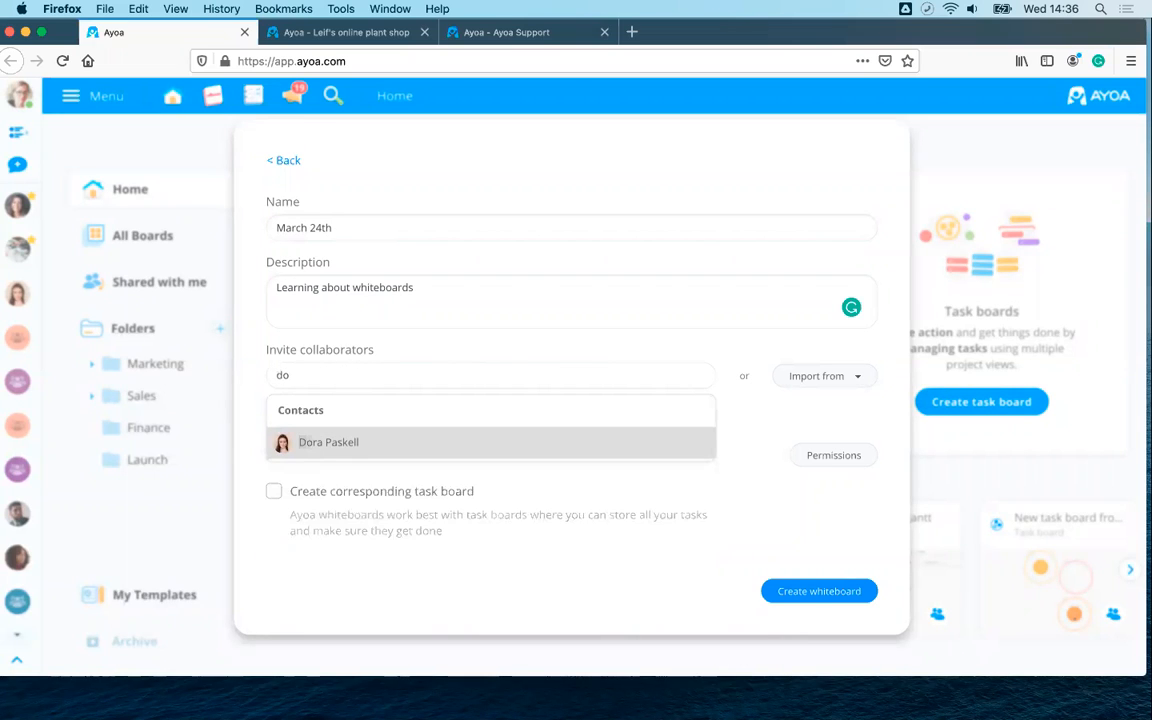
{"action": "left_click", "coordinate": [333, 442]}
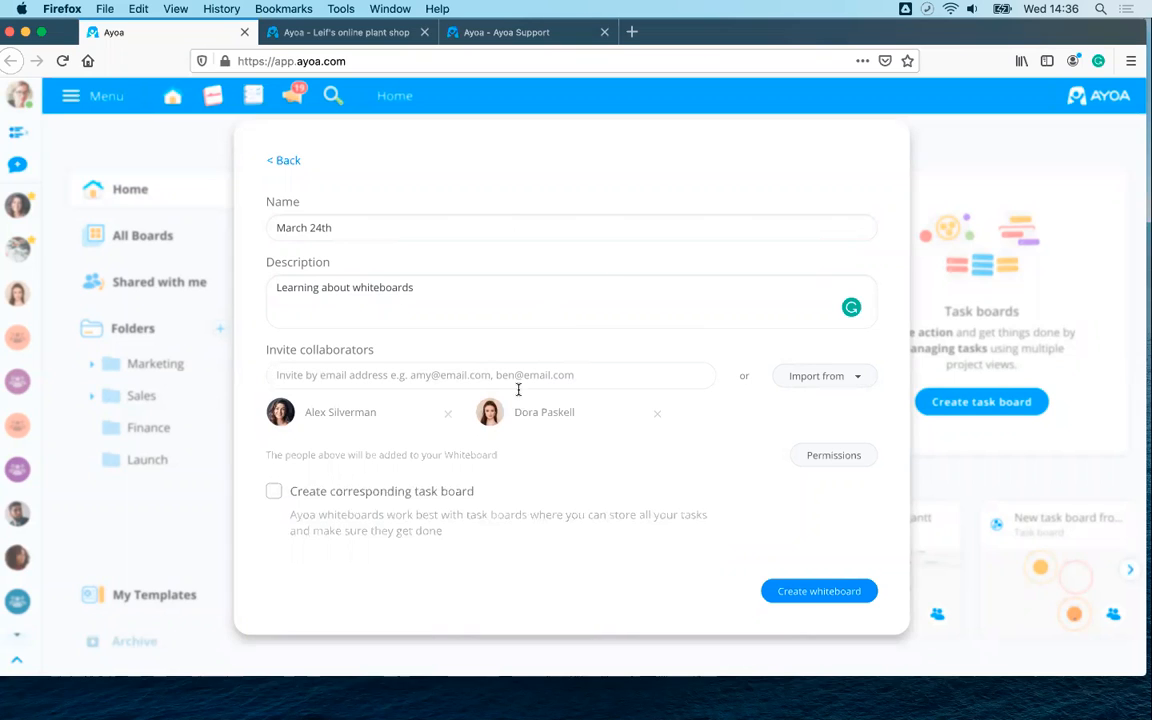
{"action": "left_click", "coordinate": [830, 459]}
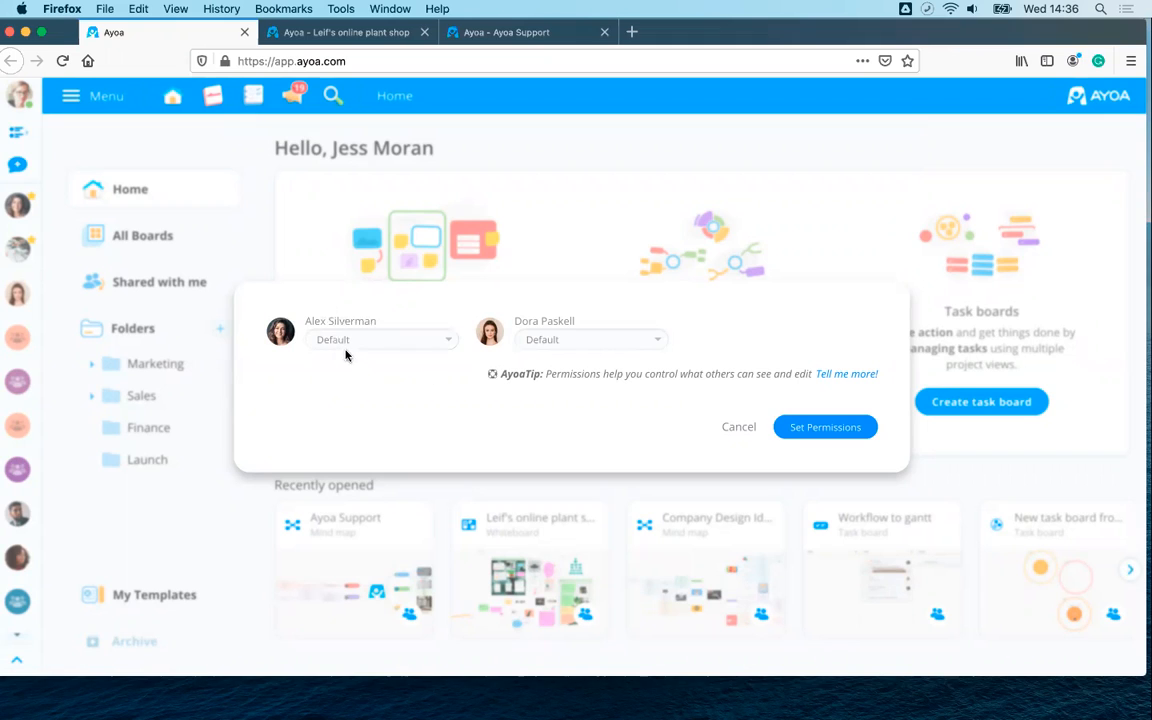
- Set the second collaborator to Read Only and apply the permissions
{"action": "left_click", "coordinate": [587, 344]}
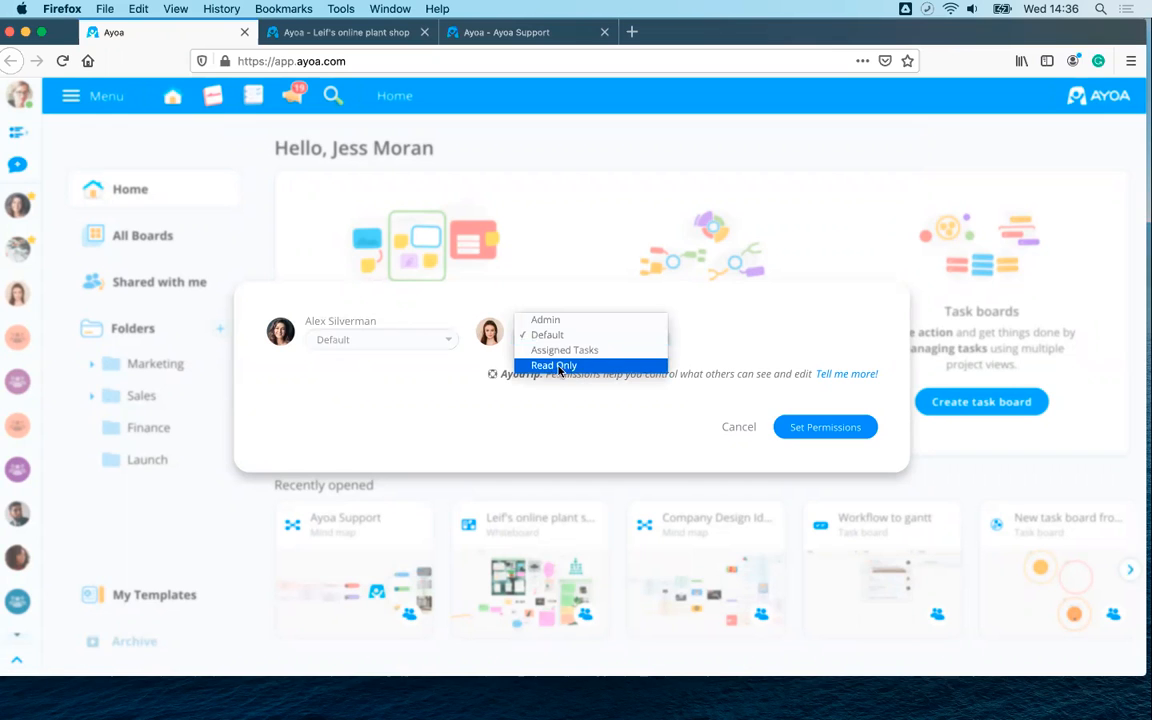
{"action": "left_click", "coordinate": [565, 366]}
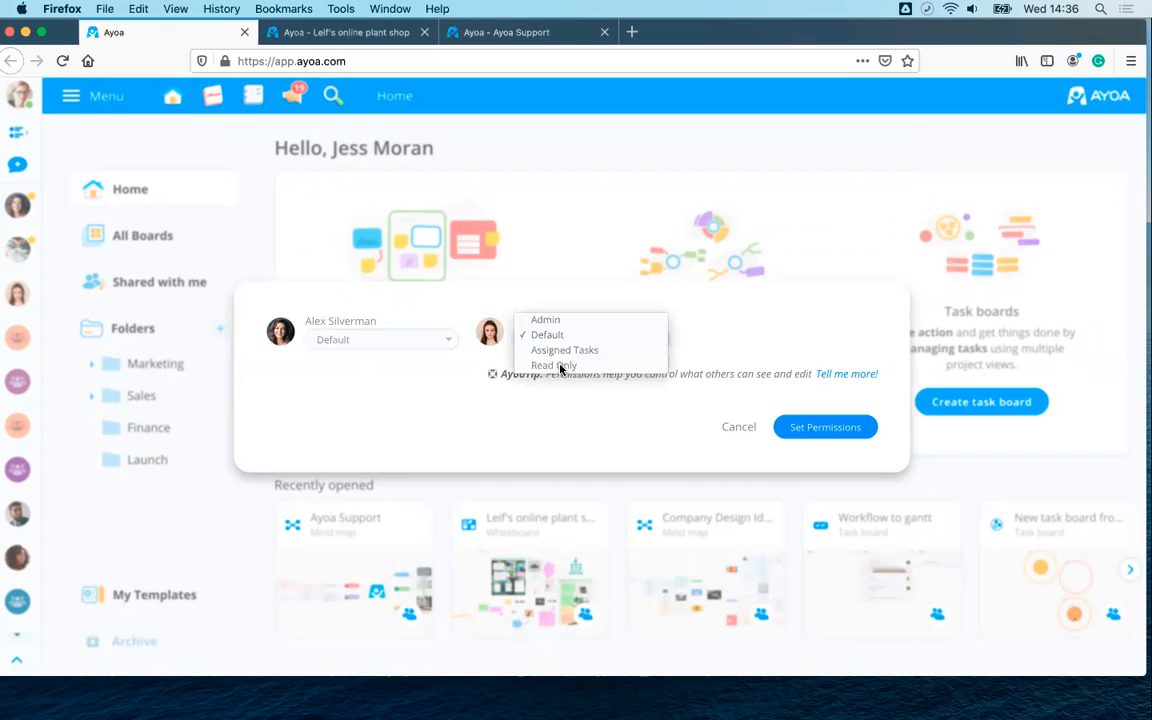
{"action": "left_click", "coordinate": [826, 430]}
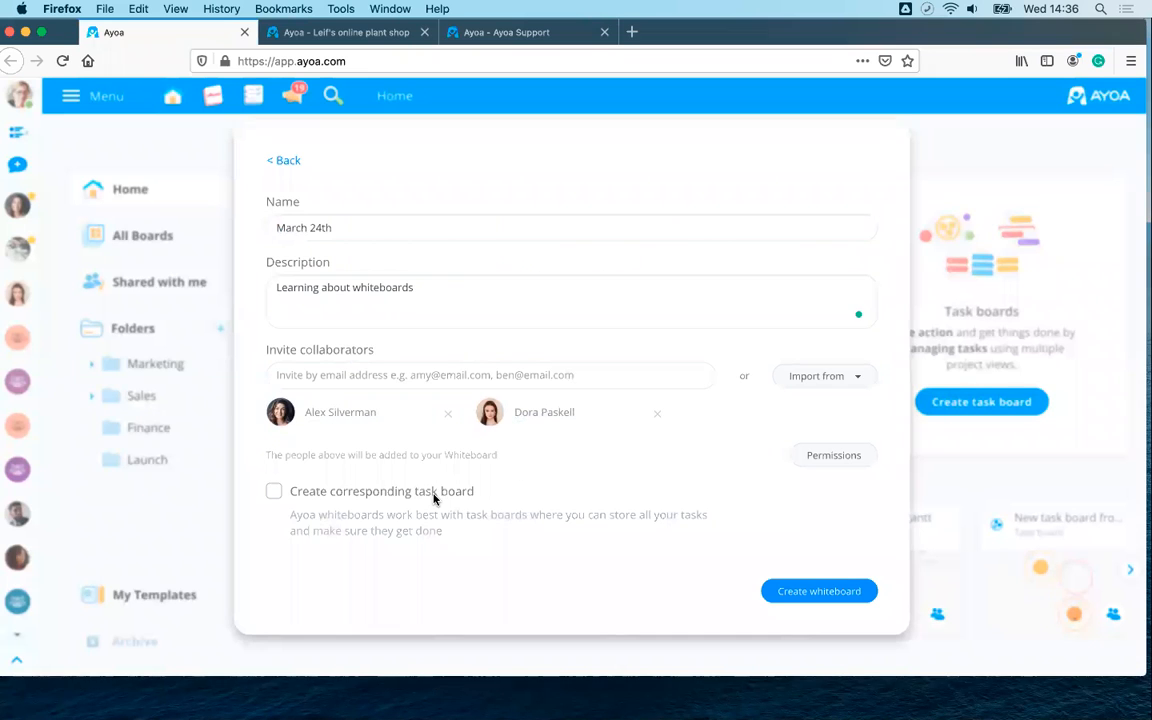
- Add a corresponding task board using the Kanban Board template and create the whiteboard
{"action": "left_click", "coordinate": [272, 492]}
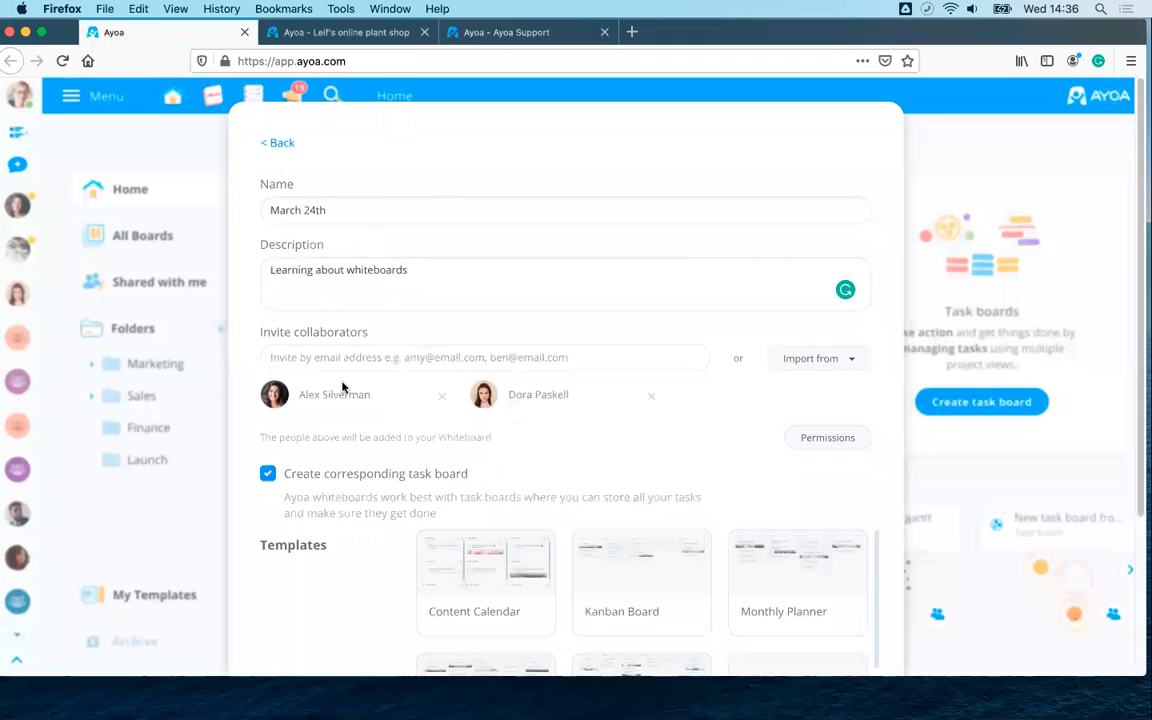
{"action": "scroll", "coordinate": [469, 408], "scroll_direction": "down", "scroll_amount": 4}
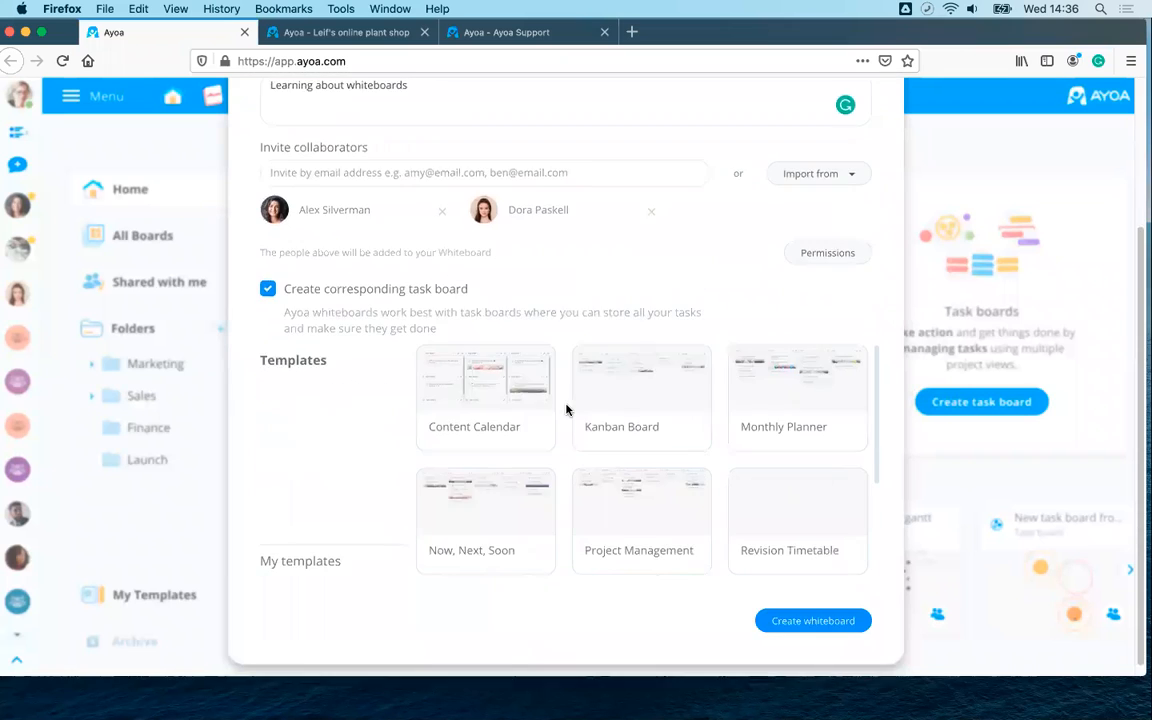
{"action": "scroll", "coordinate": [510, 430], "scroll_direction": "down", "scroll_amount": 3}
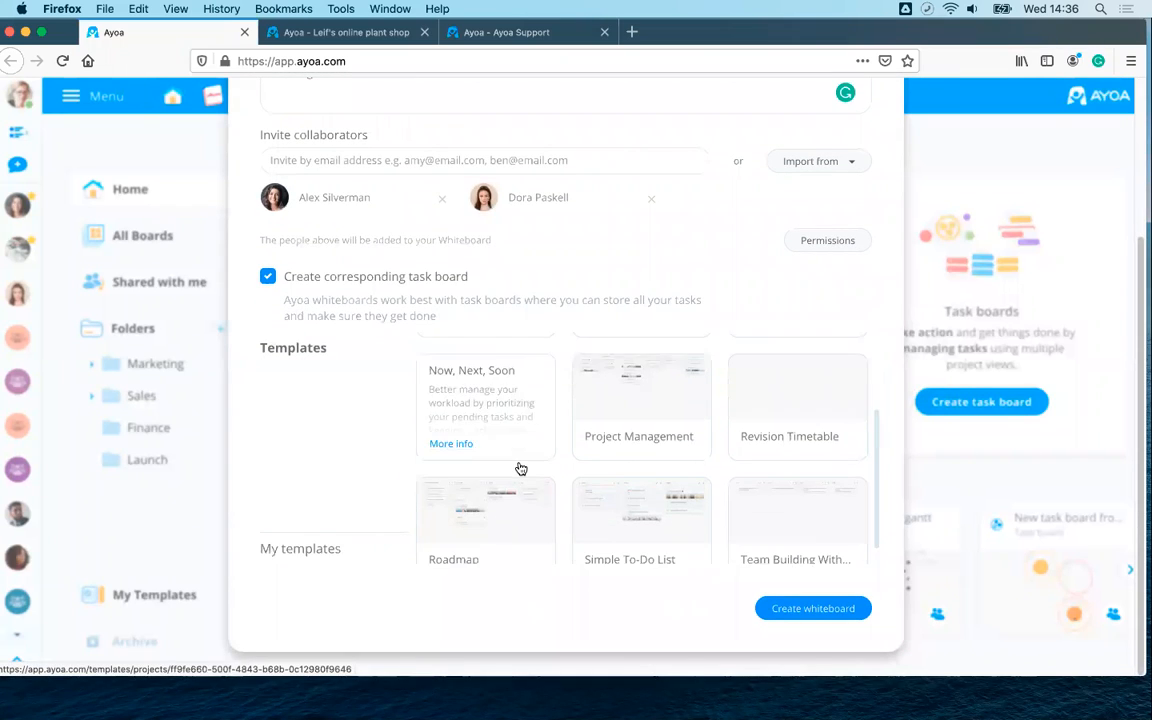
{"action": "scroll", "coordinate": [520, 469], "scroll_direction": "up", "scroll_amount": 3}
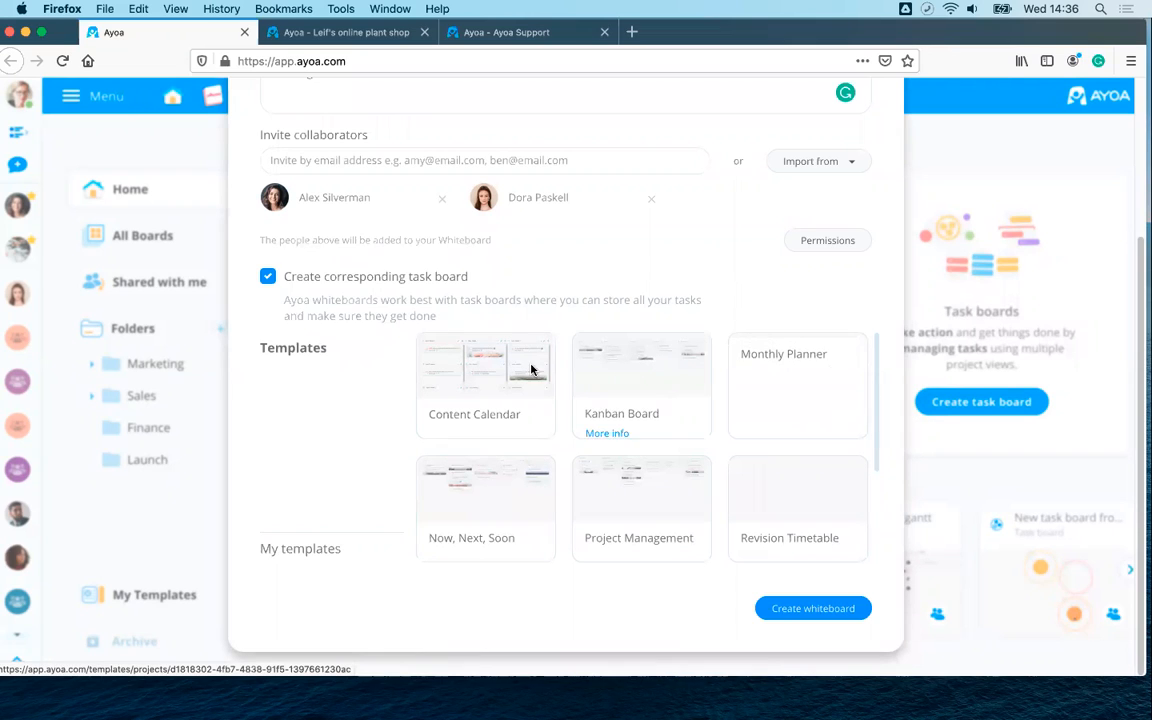
{"action": "left_click", "coordinate": [631, 380]}
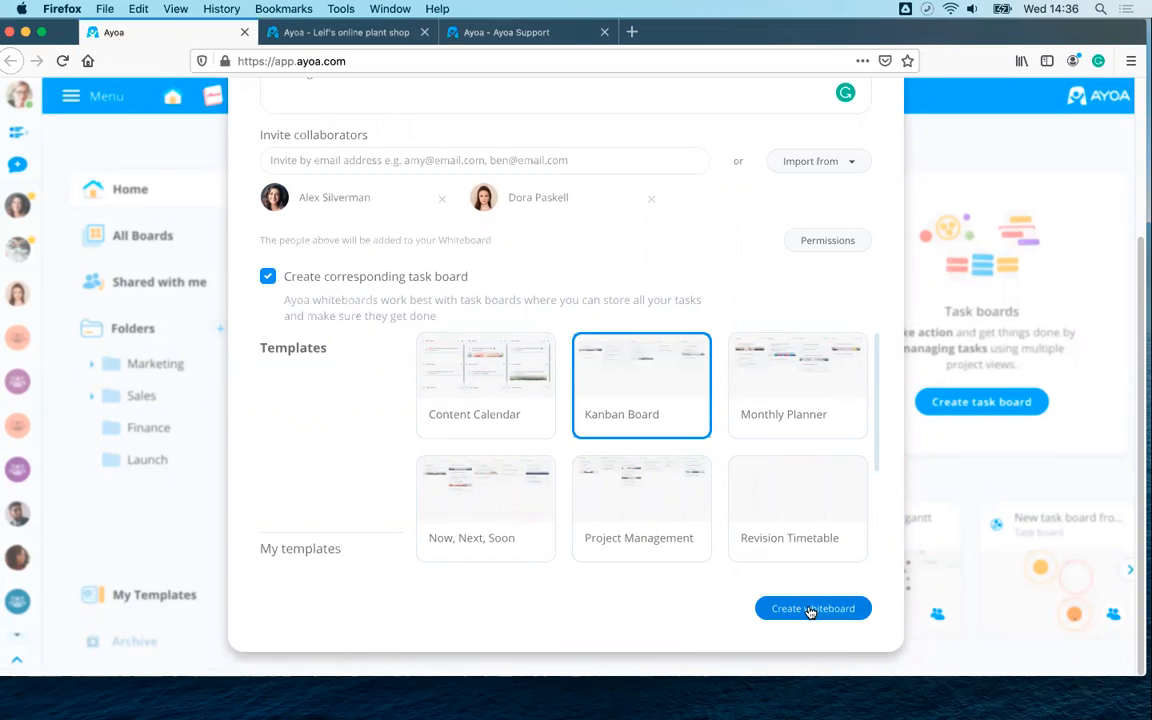
{"action": "scroll", "coordinate": [725, 517], "scroll_direction": "up", "scroll_amount": 3}
{"action": "scroll", "coordinate": [725, 517], "scroll_direction": "down", "scroll_amount": 3}
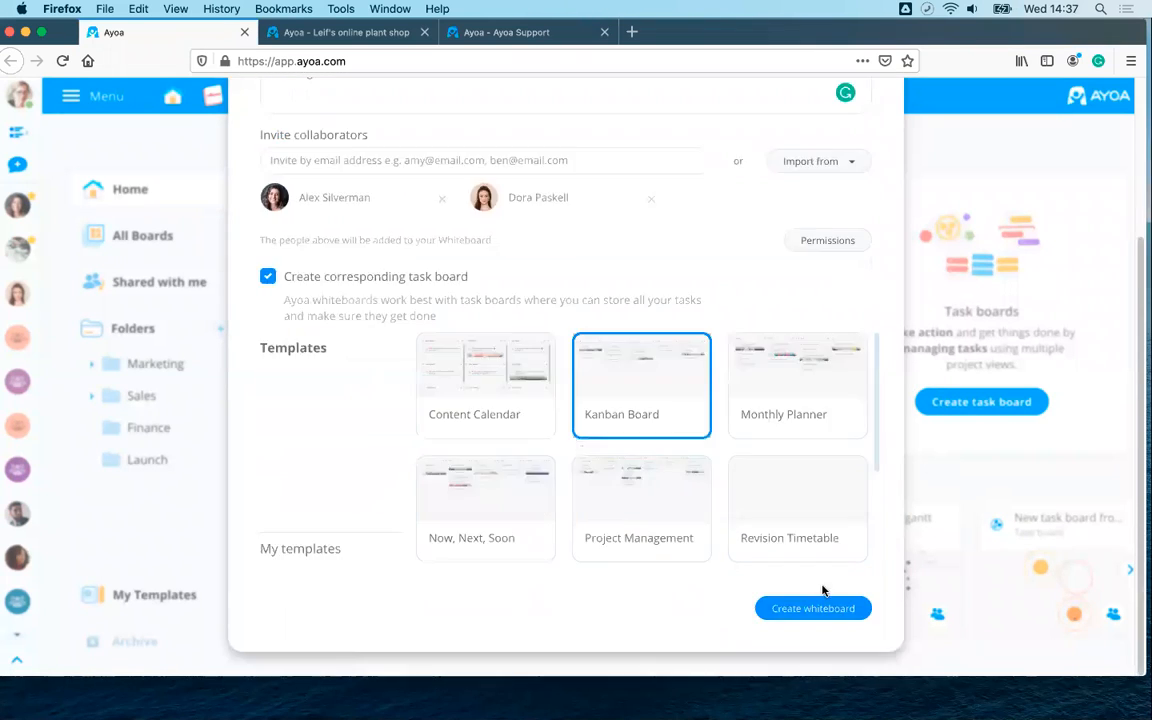
{"action": "left_click", "coordinate": [822, 610]}
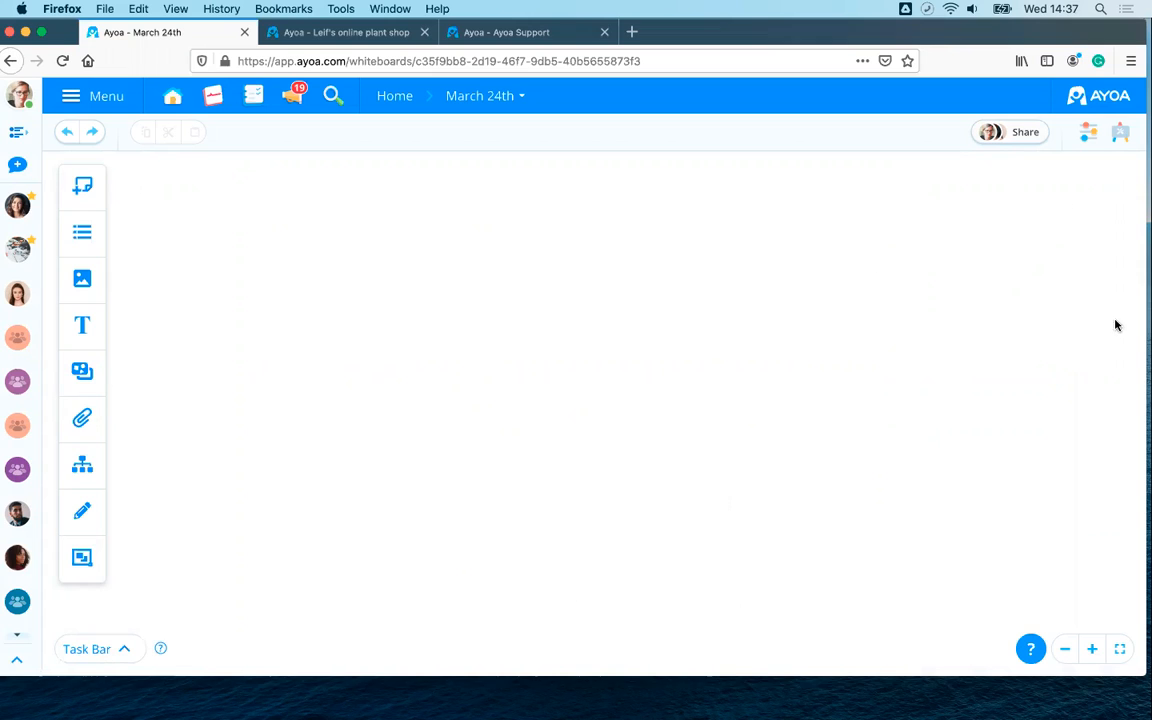
- Share the board with another contact at the Default role and start a board chat
{"action": "left_click", "coordinate": [1012, 135]}
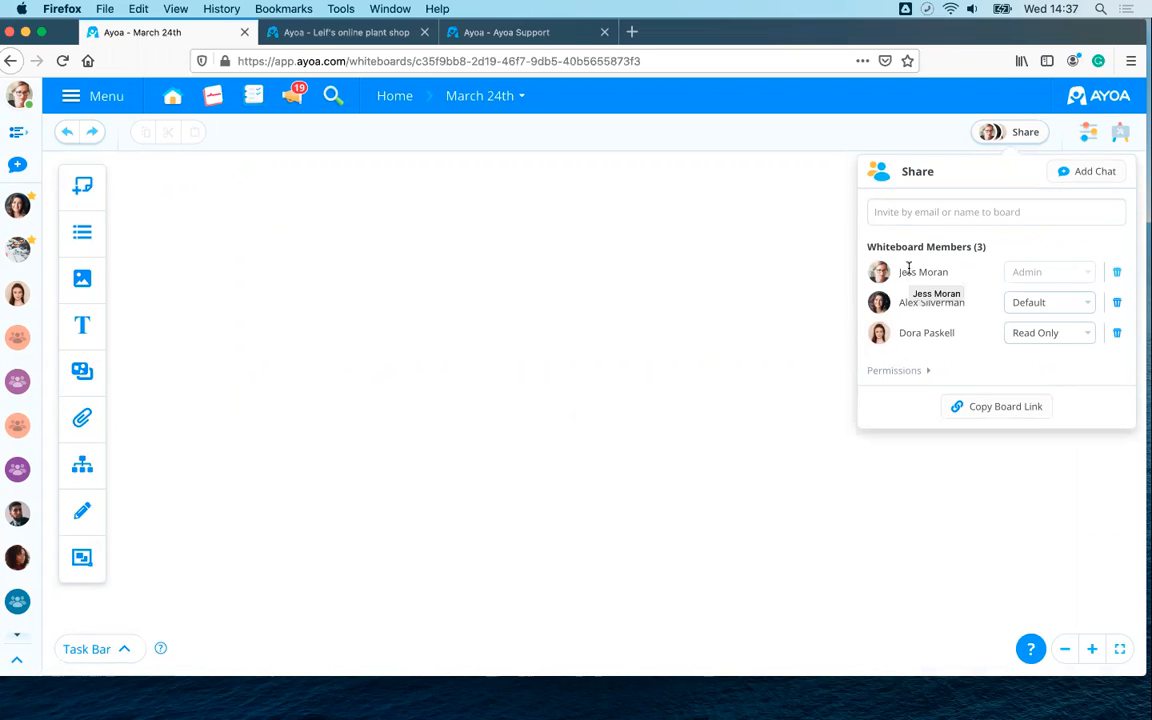
{"action": "left_click", "coordinate": [905, 213]}
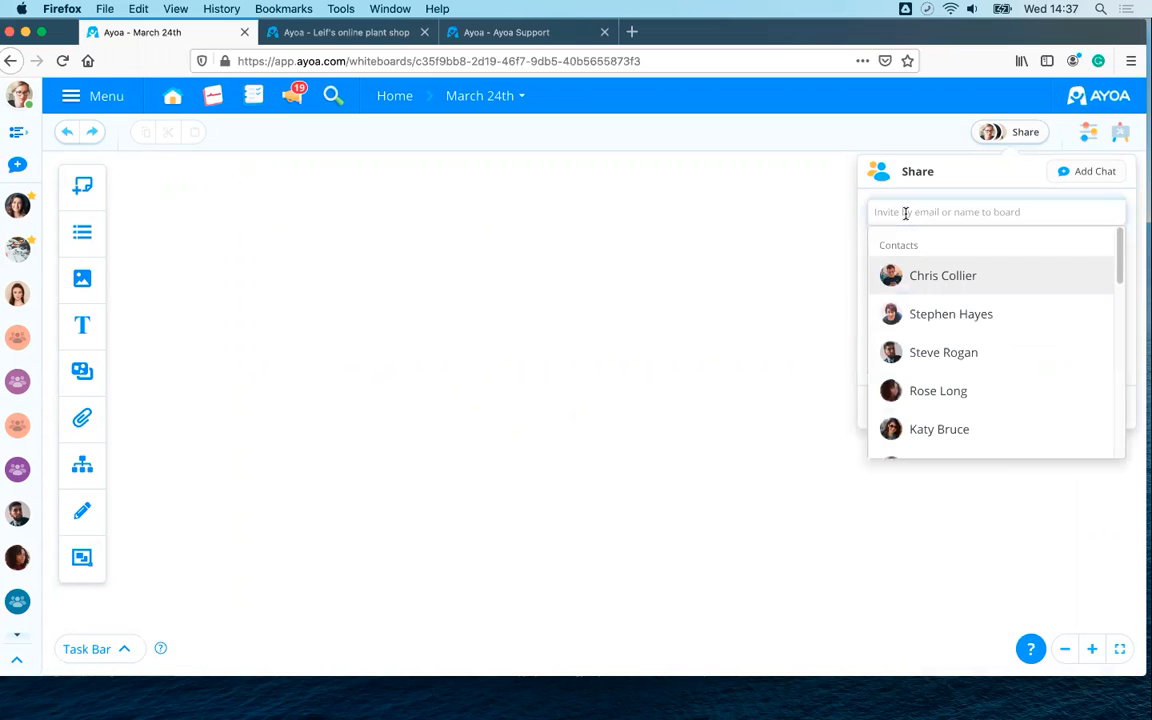
{"action": "left_click", "coordinate": [937, 349]}
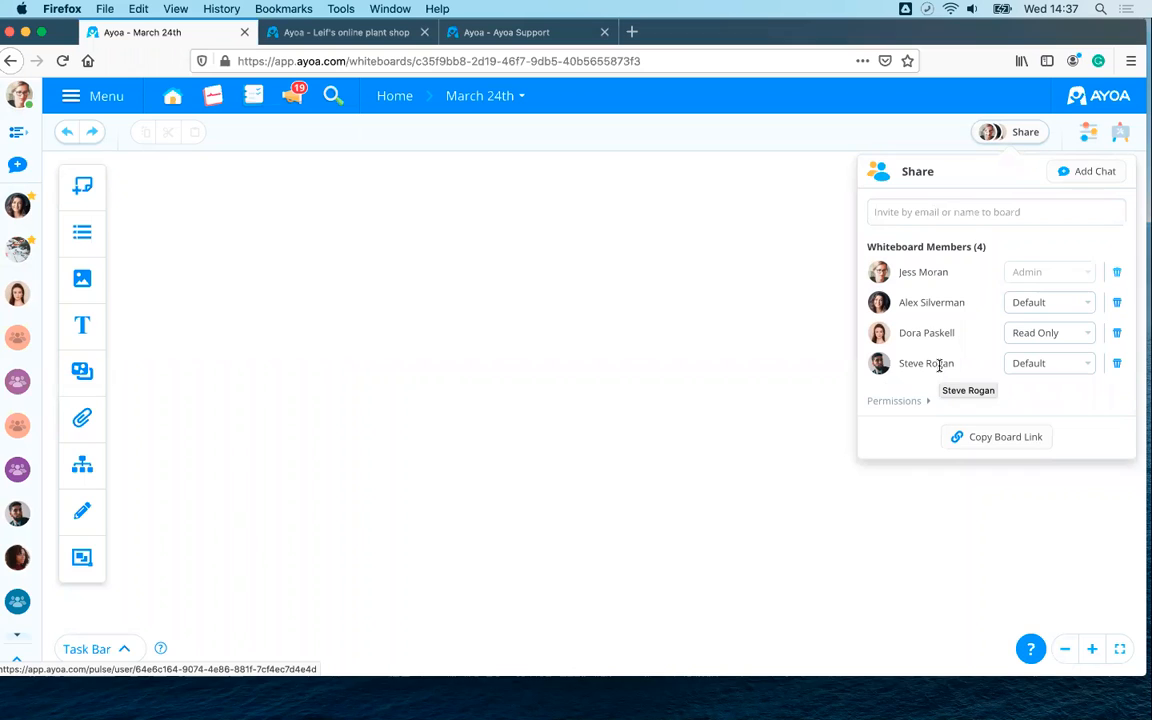
{"action": "left_click", "coordinate": [1034, 372]}
{"action": "left_click", "coordinate": [1036, 375]}
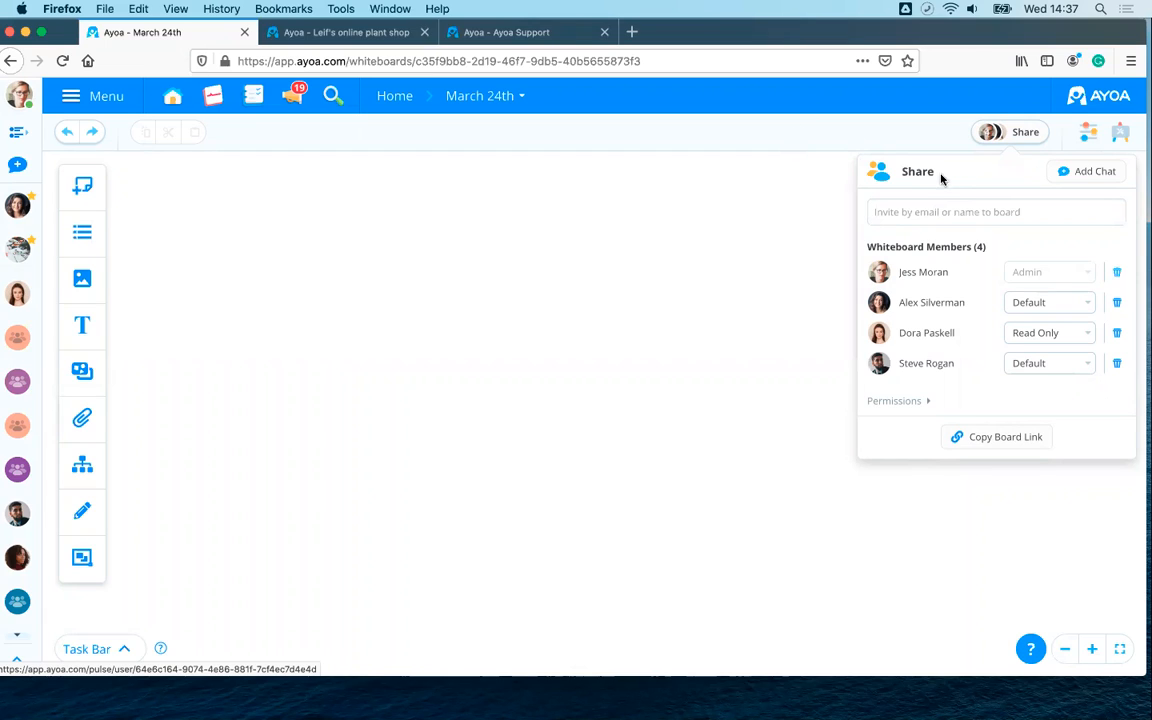
{"action": "left_click", "coordinate": [1080, 174]}
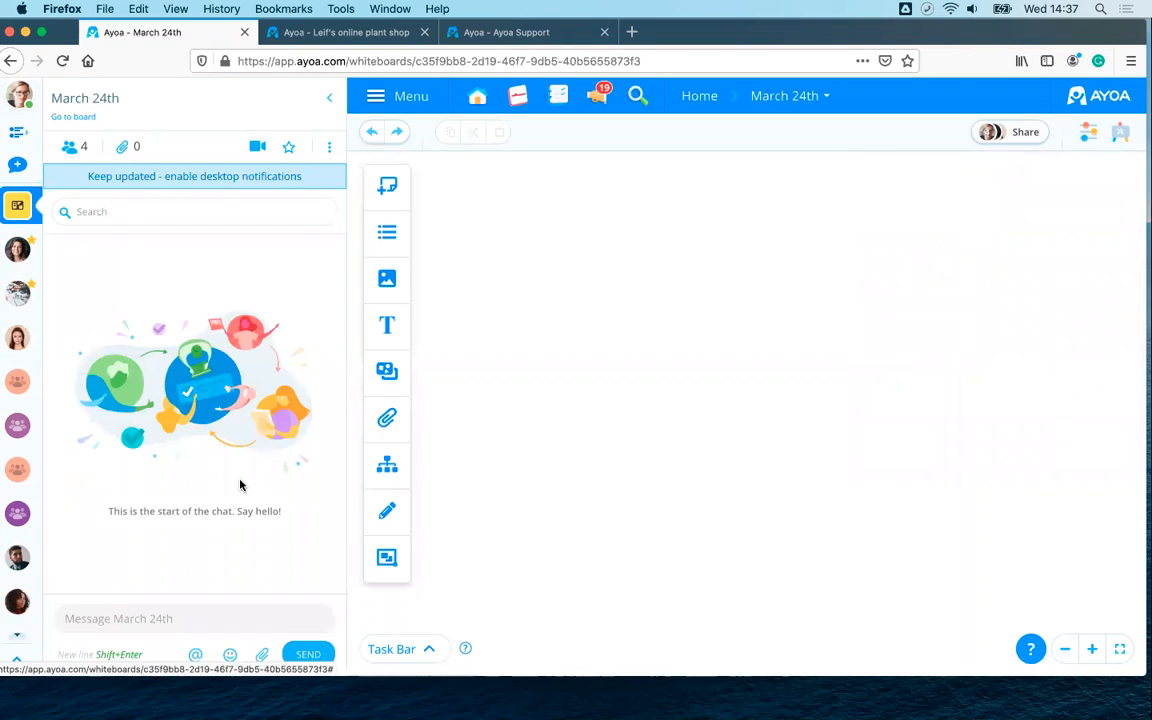
- Check the chat's member list and video-meeting options, then collapse the chat panel
{"action": "left_click", "coordinate": [73, 153]}
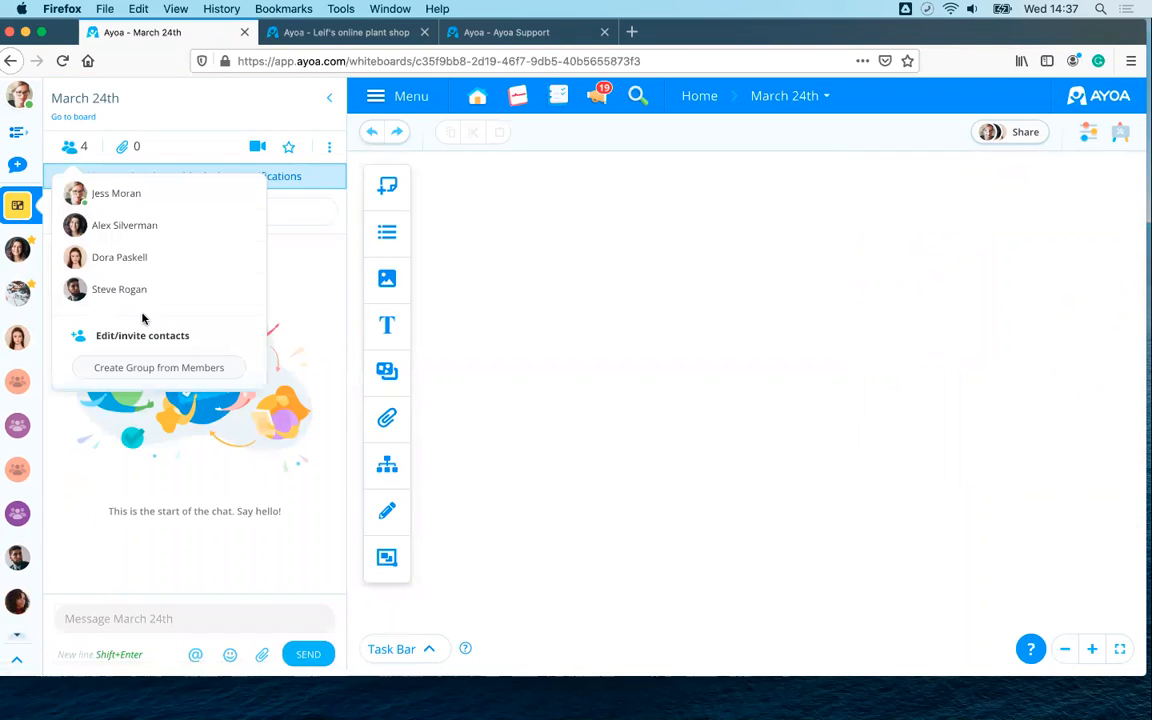
{"action": "left_click", "coordinate": [72, 148]}
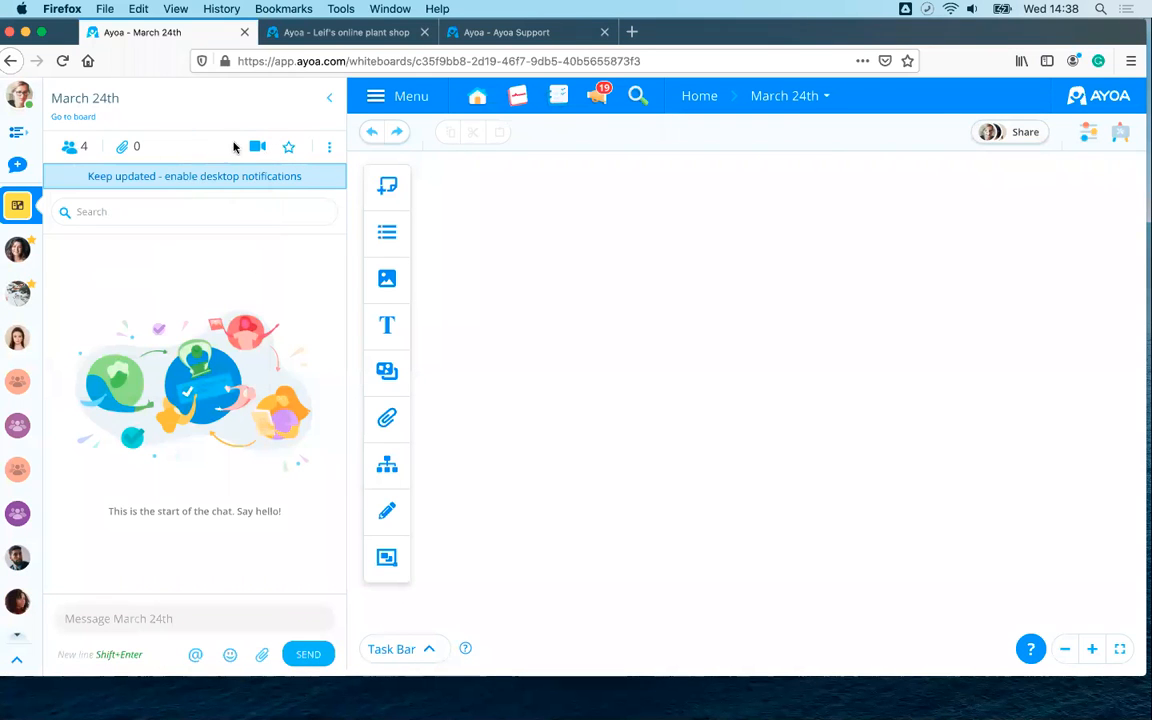
{"action": "left_click", "coordinate": [257, 148]}
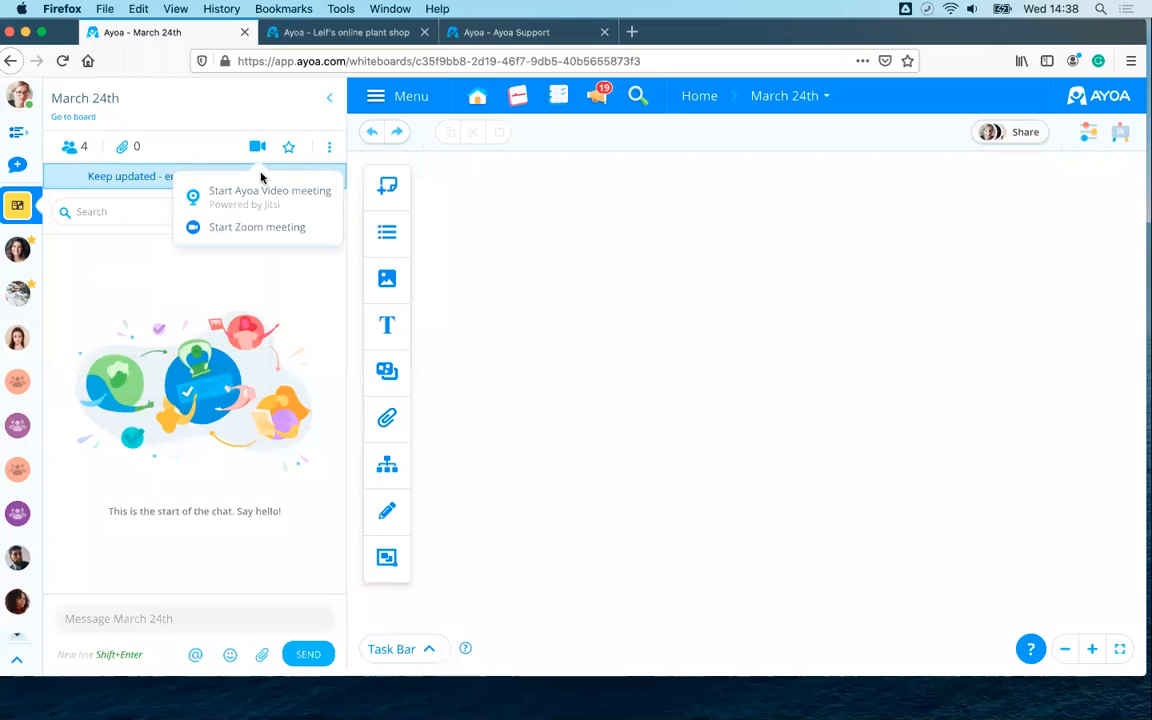
{"action": "left_click", "coordinate": [330, 100]}
{"action": "left_click", "coordinate": [330, 100]}
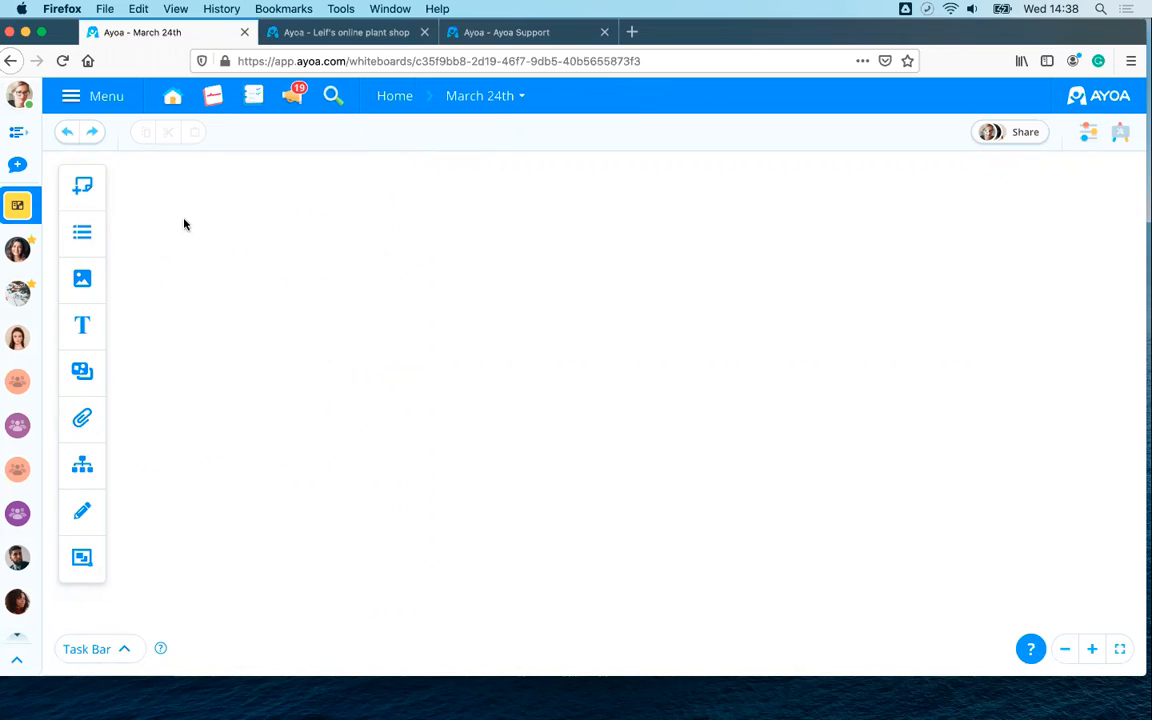
- Bring up the sticky note choices, browse the plant shop board, then return to March 24th
{"action": "left_click", "coordinate": [88, 188]}
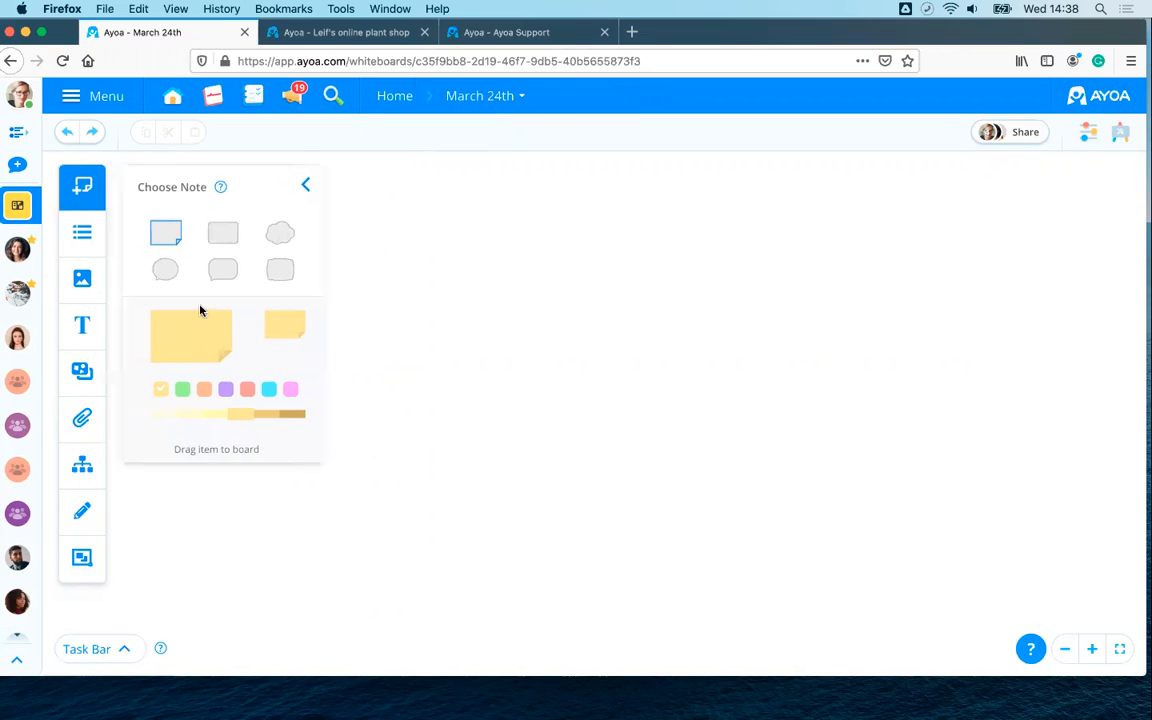
{"action": "left_click", "coordinate": [320, 33]}
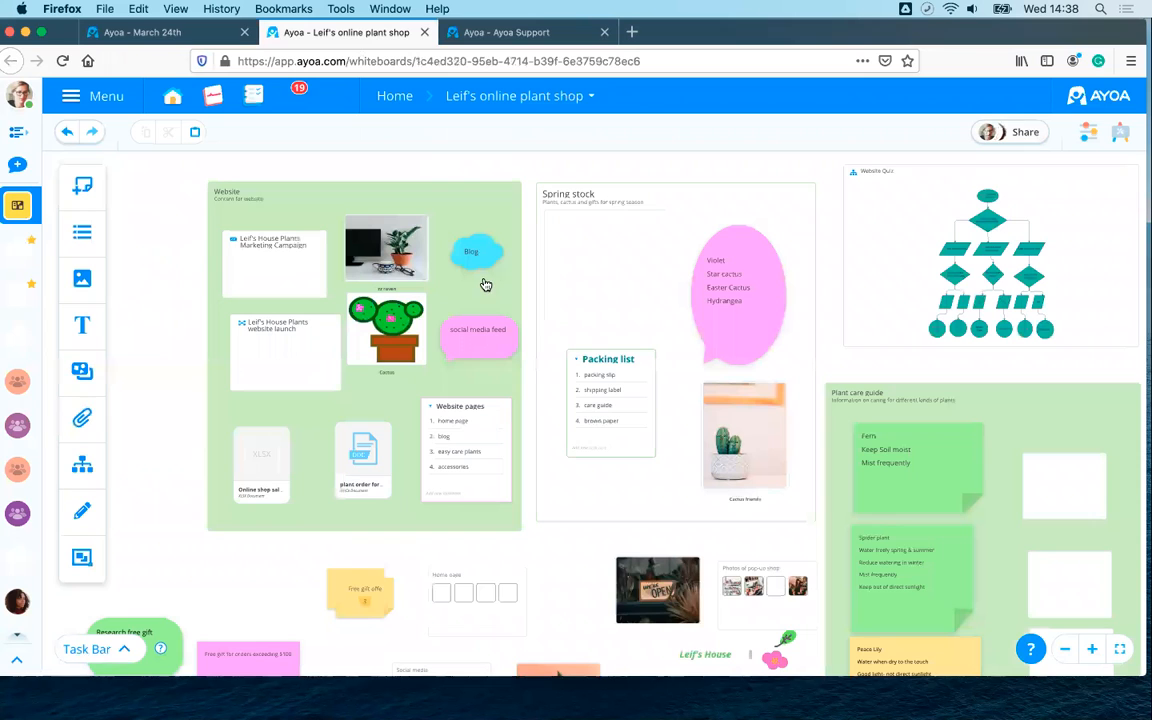
{"action": "scroll", "coordinate": [553, 295], "scroll_direction": "up", "scroll_amount": 3}
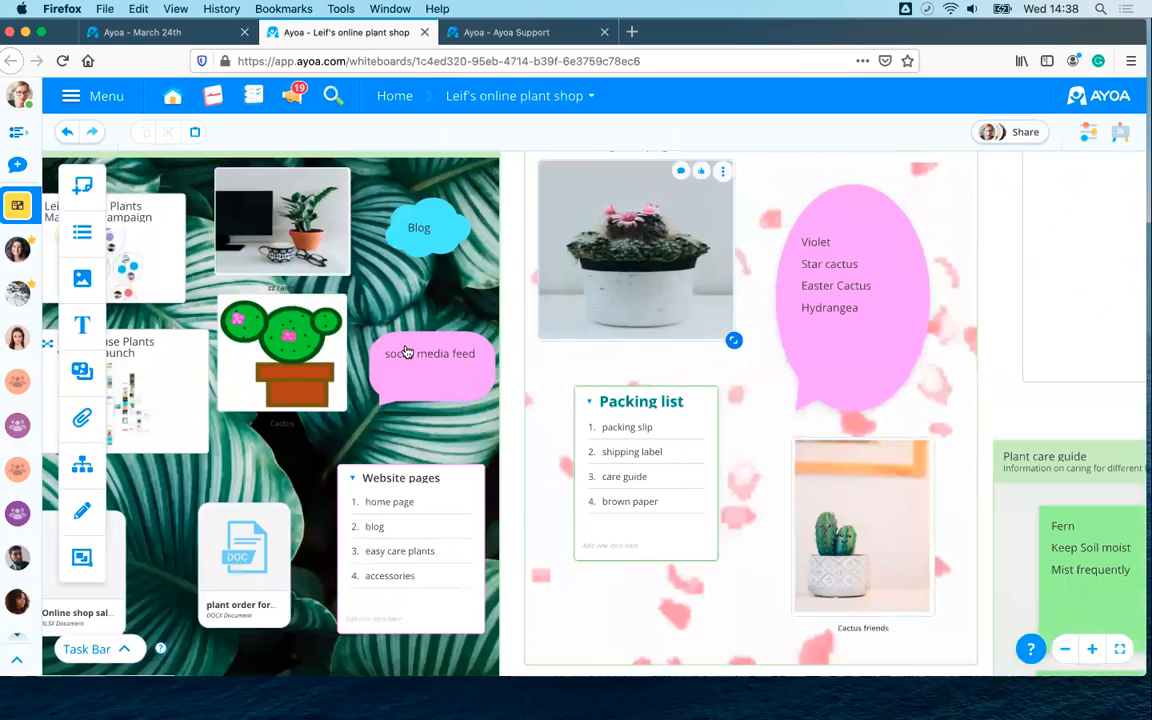
{"action": "scroll", "coordinate": [425, 335], "scroll_direction": "down", "scroll_amount": 3}
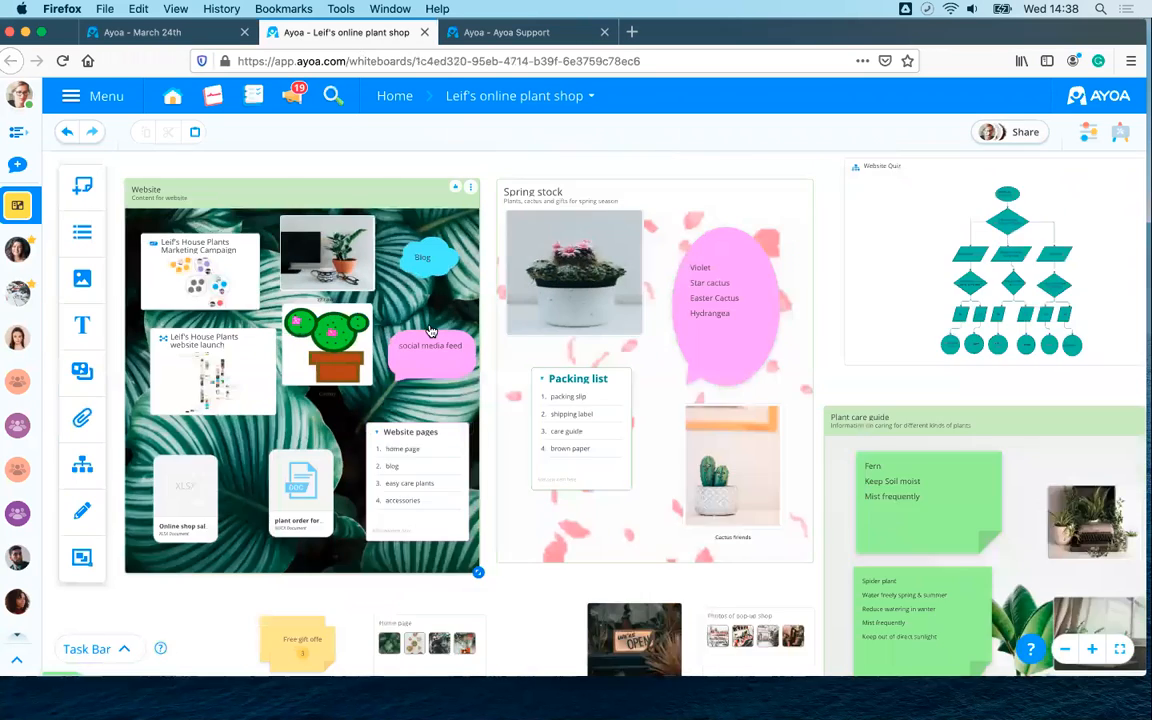
{"action": "scroll", "coordinate": [430, 331], "scroll_direction": "down", "scroll_amount": 2}
{"action": "scroll", "coordinate": [440, 330], "scroll_direction": "up", "scroll_amount": 2}
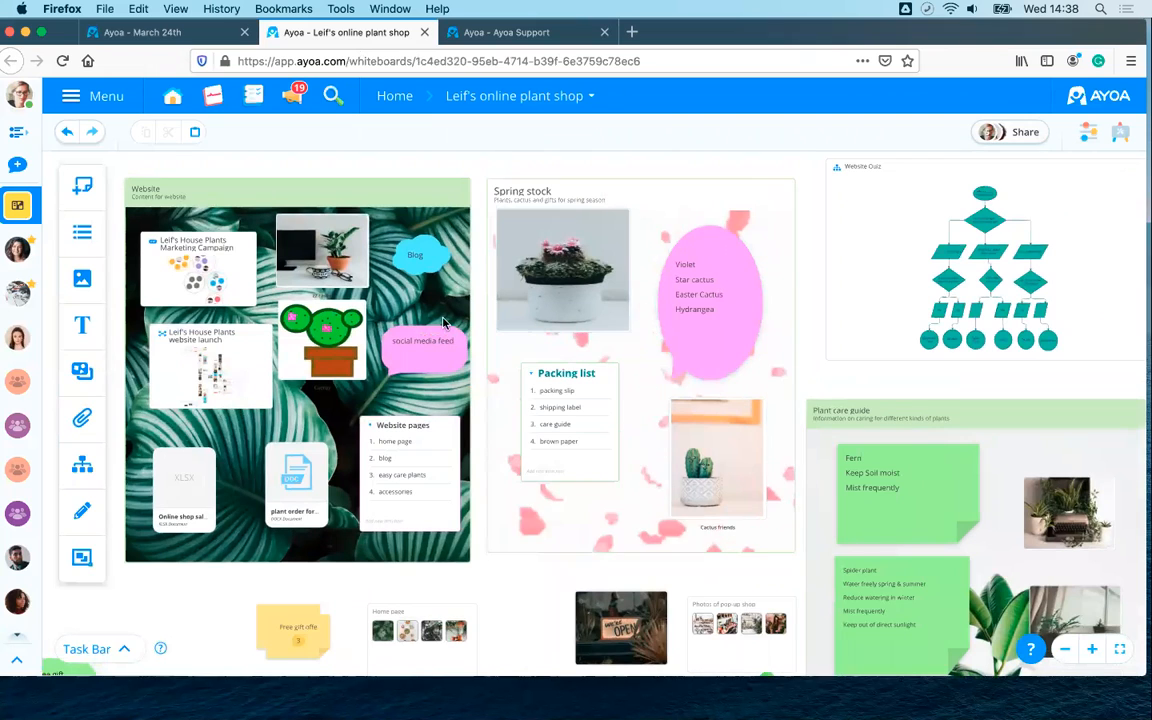
{"action": "scroll", "coordinate": [463, 371], "scroll_direction": "down", "scroll_amount": 5}
{"action": "scroll", "coordinate": [463, 371], "scroll_direction": "right", "scroll_amount": 2}
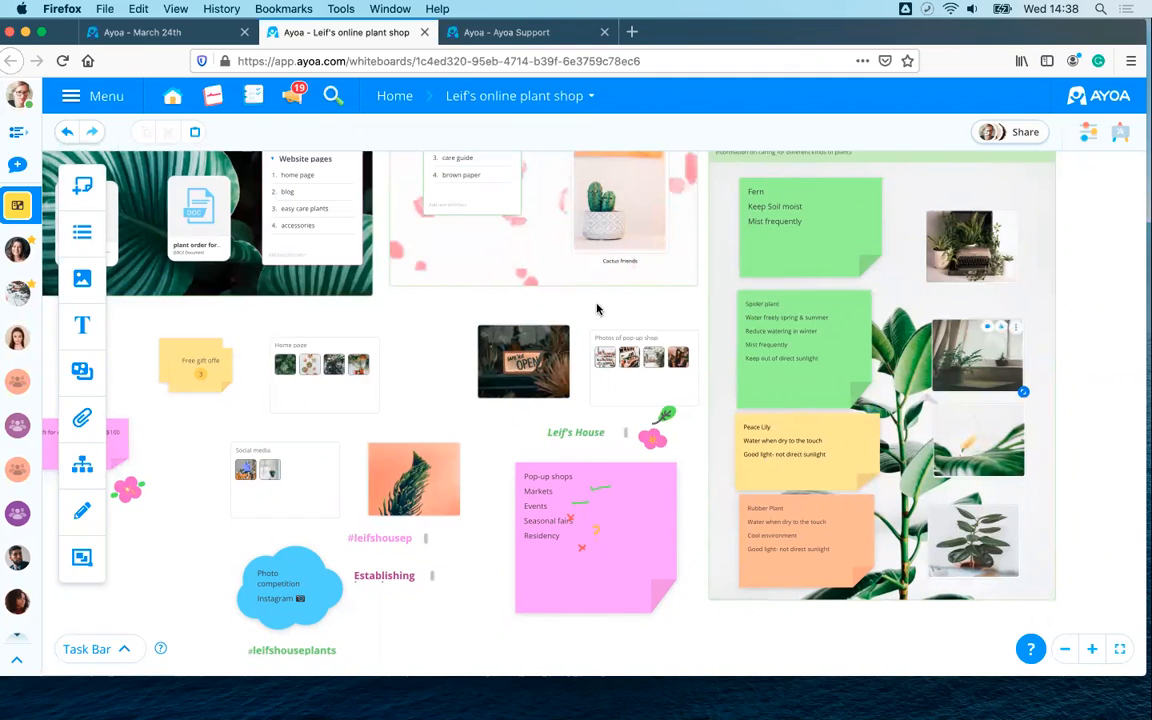
{"action": "left_click", "coordinate": [140, 35]}
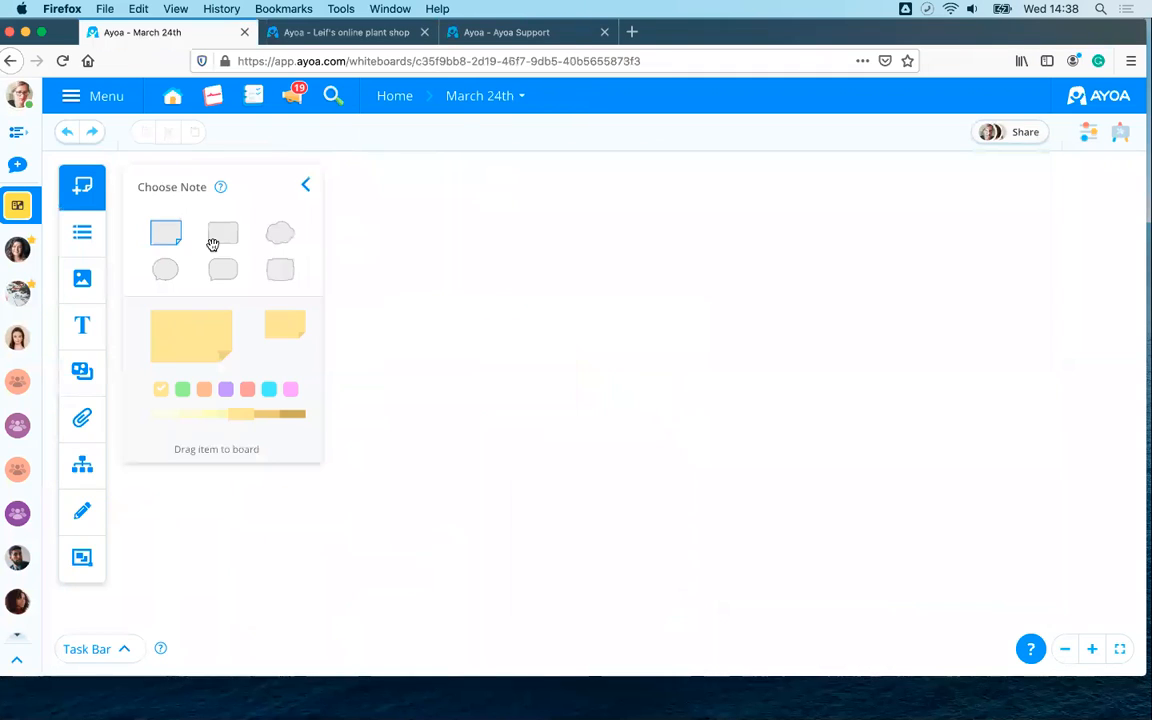
- Place a large speech-bubble note in a light purple-pink shade on the board
{"action": "left_click", "coordinate": [222, 229]}
{"action": "left_click", "coordinate": [279, 232]}
{"action": "left_click", "coordinate": [279, 268]}
{"action": "left_click", "coordinate": [166, 270]}
{"action": "left_click", "coordinate": [184, 390]}
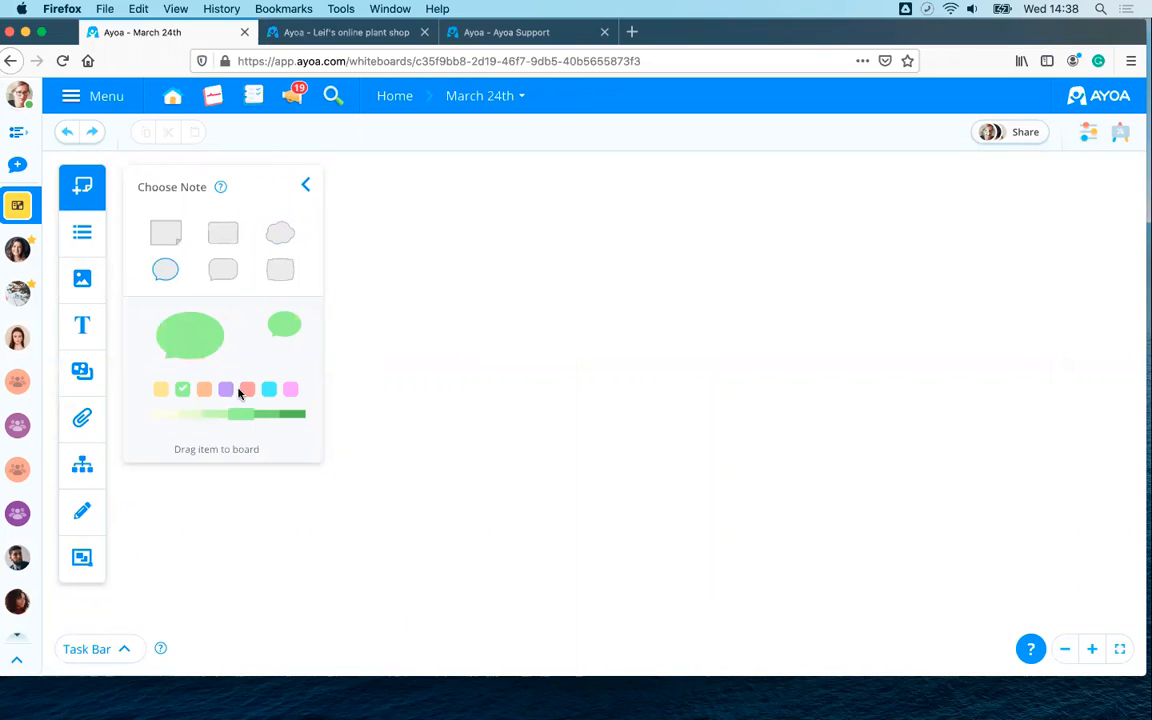
{"action": "left_click", "coordinate": [226, 389]}
{"action": "left_click_drag", "start_coordinate": [217, 415], "coordinate": [180, 417]}
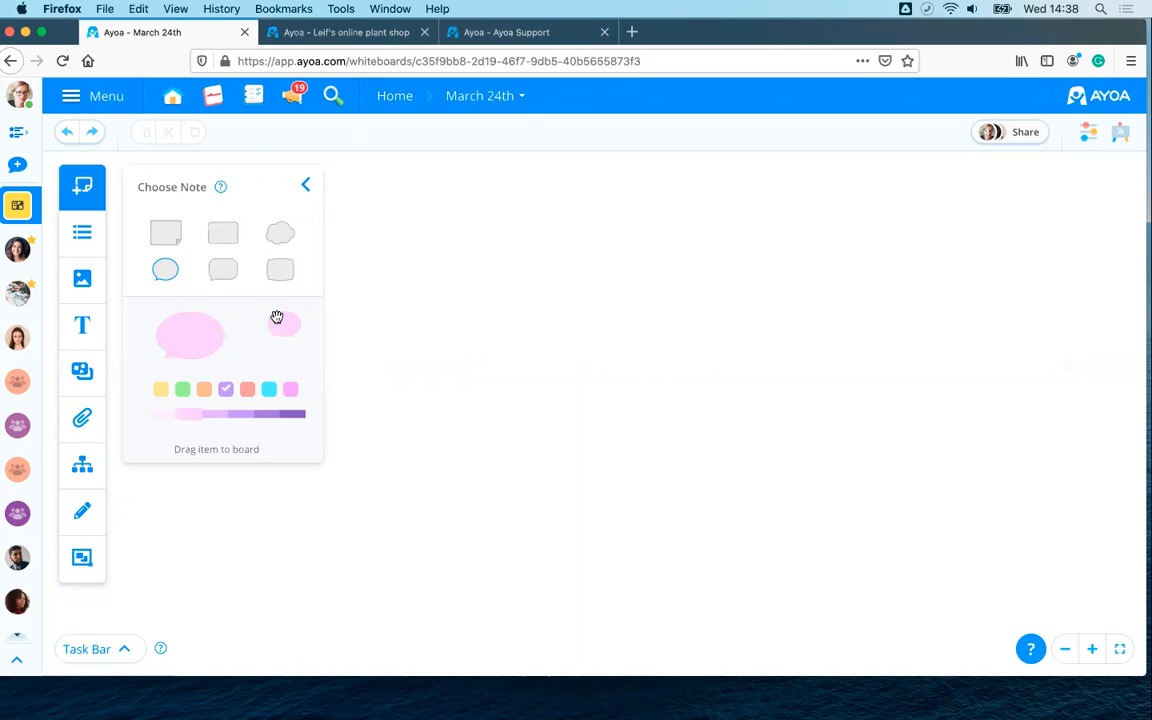
{"action": "left_click_drag", "start_coordinate": [170, 332], "coordinate": [512, 278]}
- Type 'Sticky note' into the bubble and adjust its size
{"action": "type", "text": "Stck"}
{"action": "key", "text": "BackSpace"}
{"action": "key", "text": "BackSpace"}
{"action": "type", "text": "icky note"}
{"action": "key", "text": "Escape"}
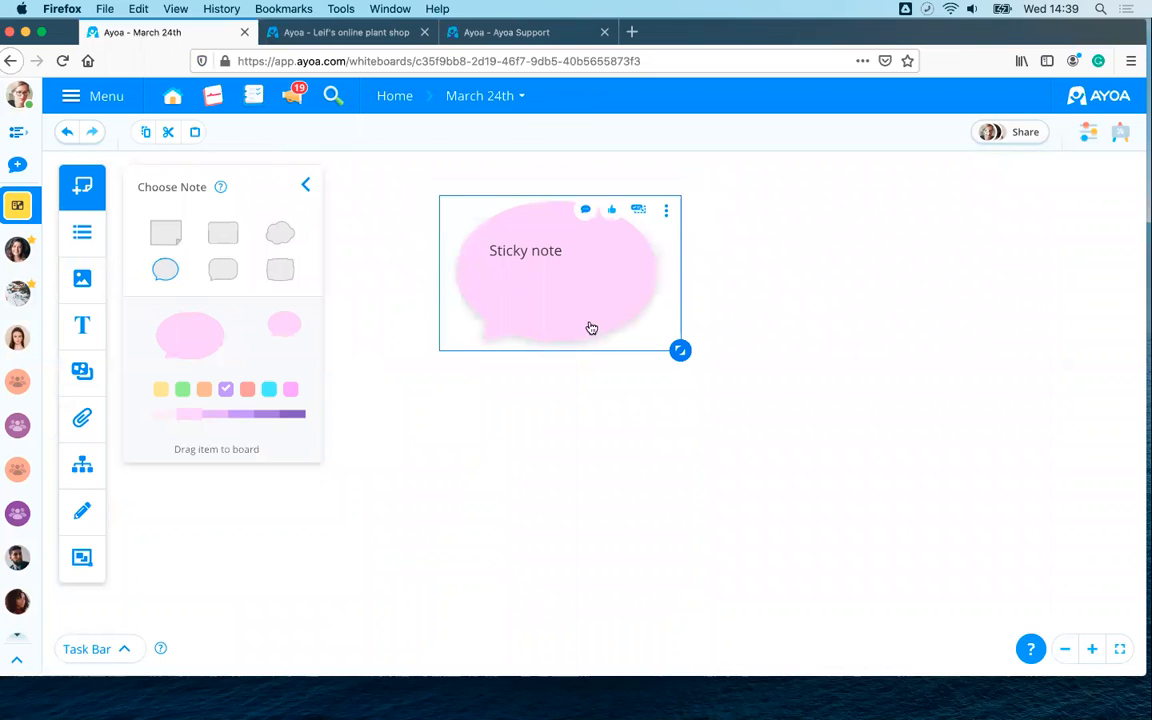
{"action": "left_click_drag", "start_coordinate": [680, 350], "coordinate": [808, 487]}
{"action": "left_click_drag", "start_coordinate": [600, 295], "coordinate": [674, 336]}
- Restyle the 'Sticky note' text in the Oswald font with purple colour
{"action": "double_click", "coordinate": [528, 251]}
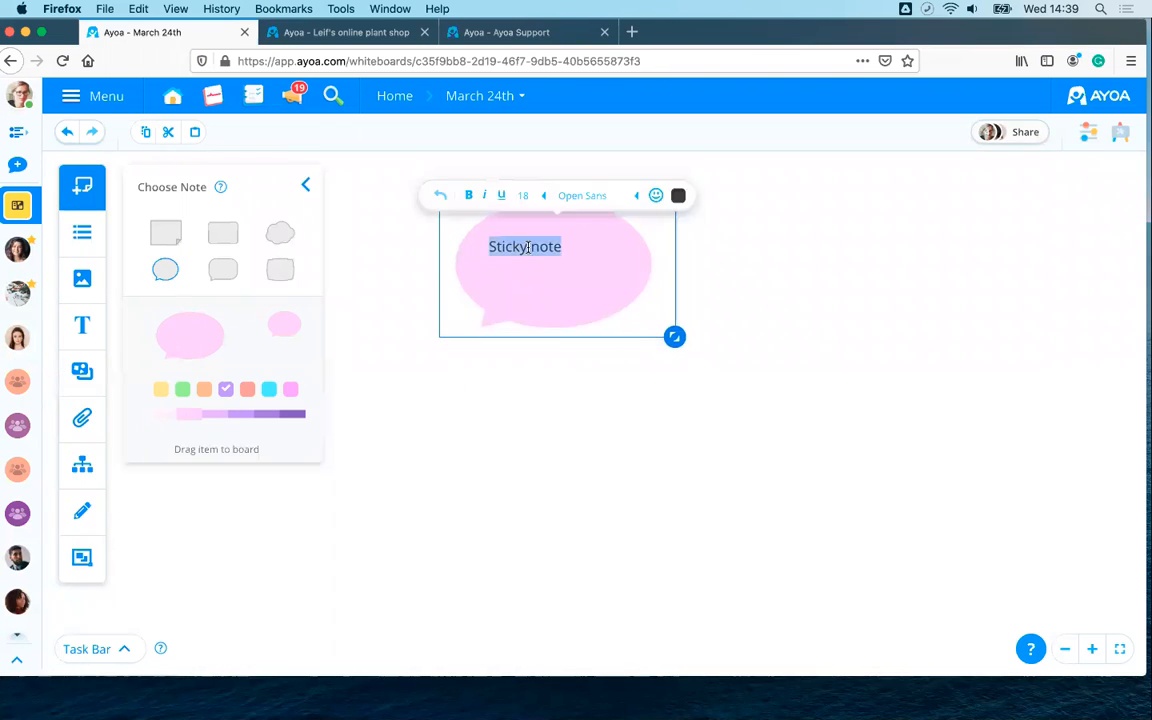
{"action": "left_click", "coordinate": [602, 196]}
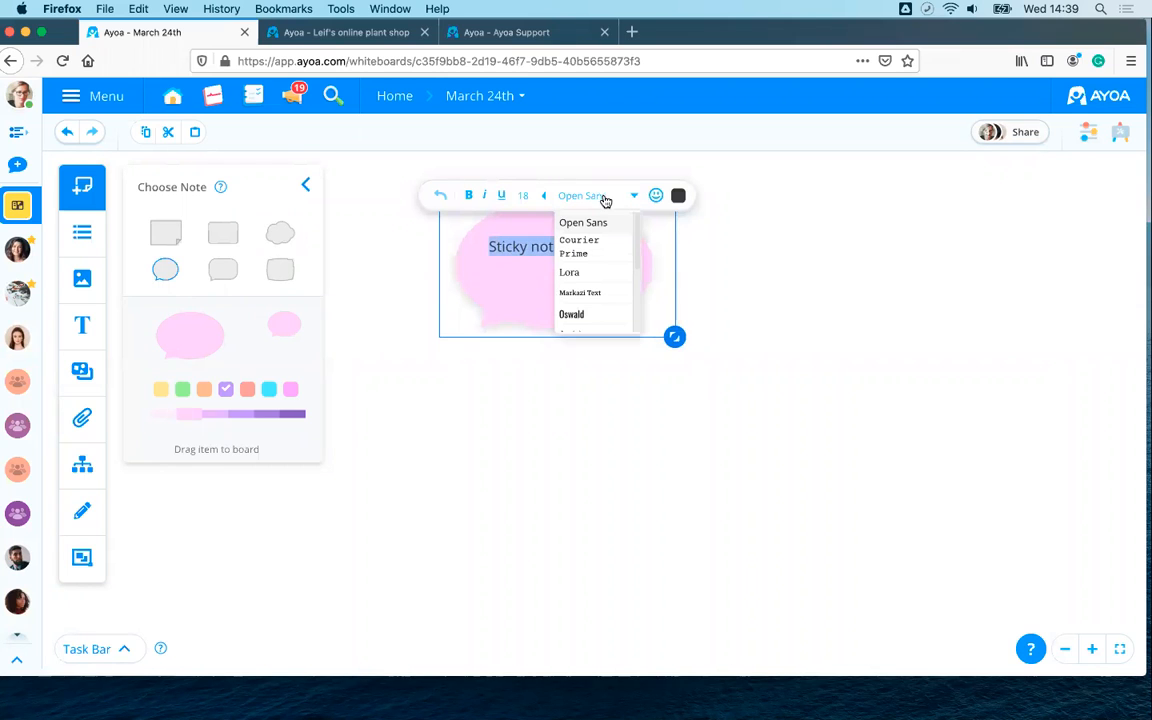
{"action": "left_click", "coordinate": [587, 314]}
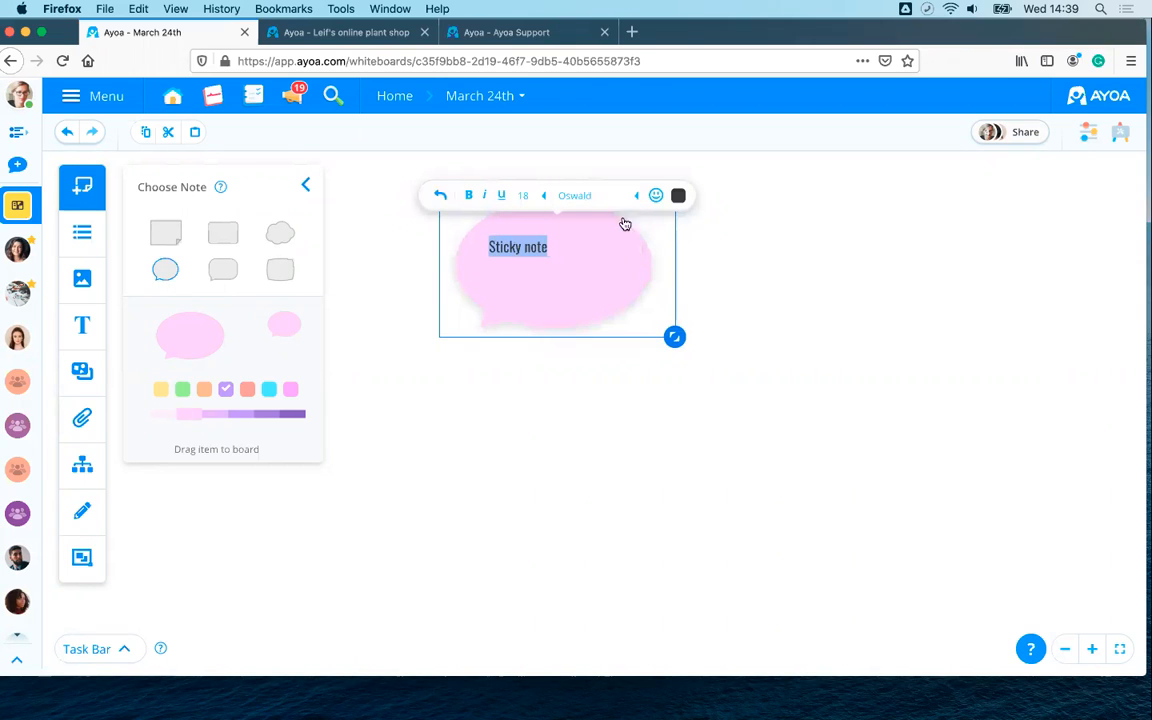
{"action": "left_click", "coordinate": [680, 196]}
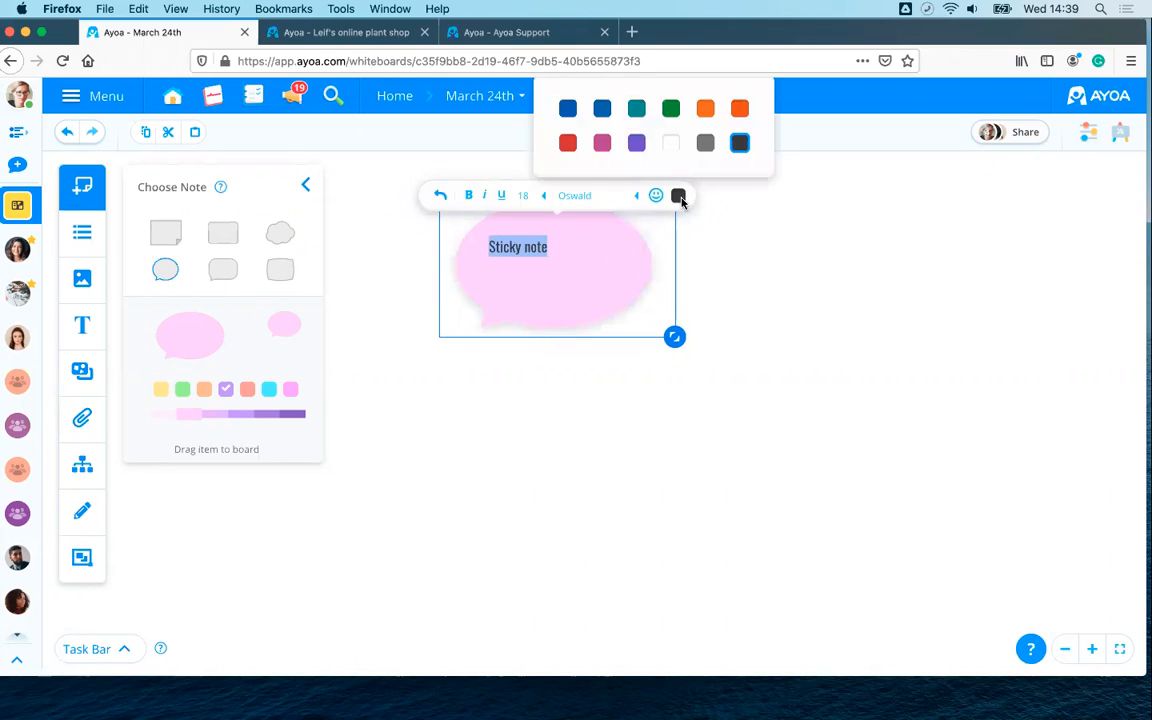
{"action": "left_click", "coordinate": [635, 141]}
{"action": "left_click", "coordinate": [853, 313]}
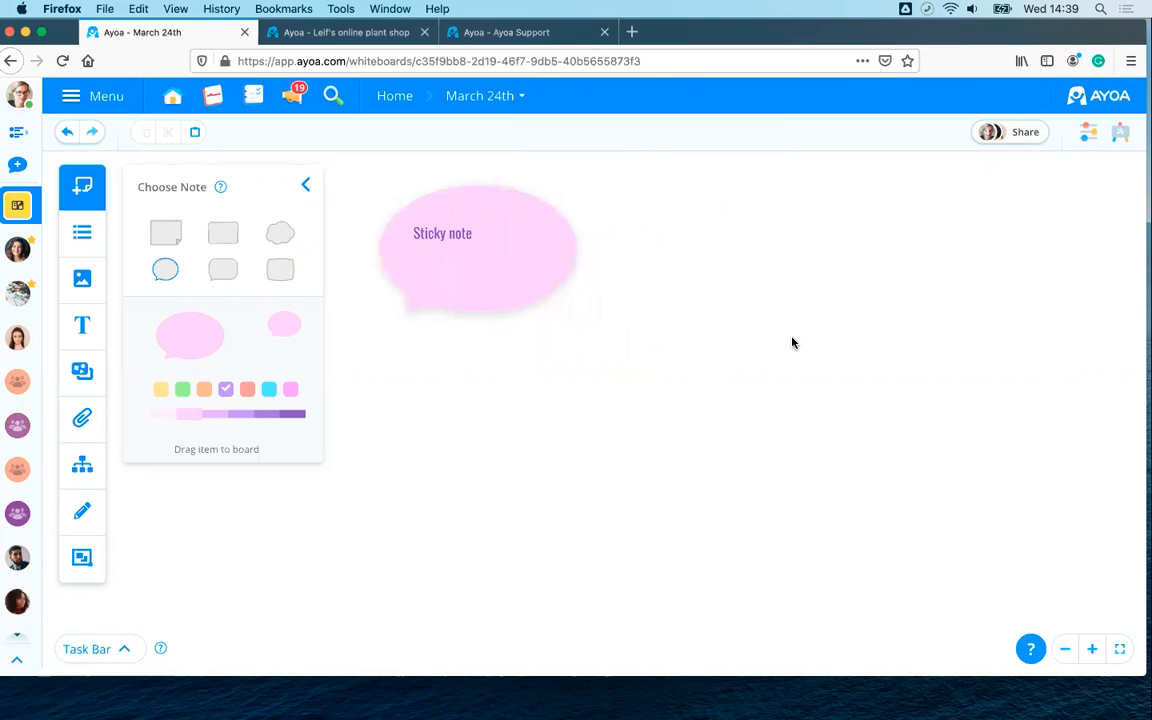
{"action": "left_click", "coordinate": [275, 231]}
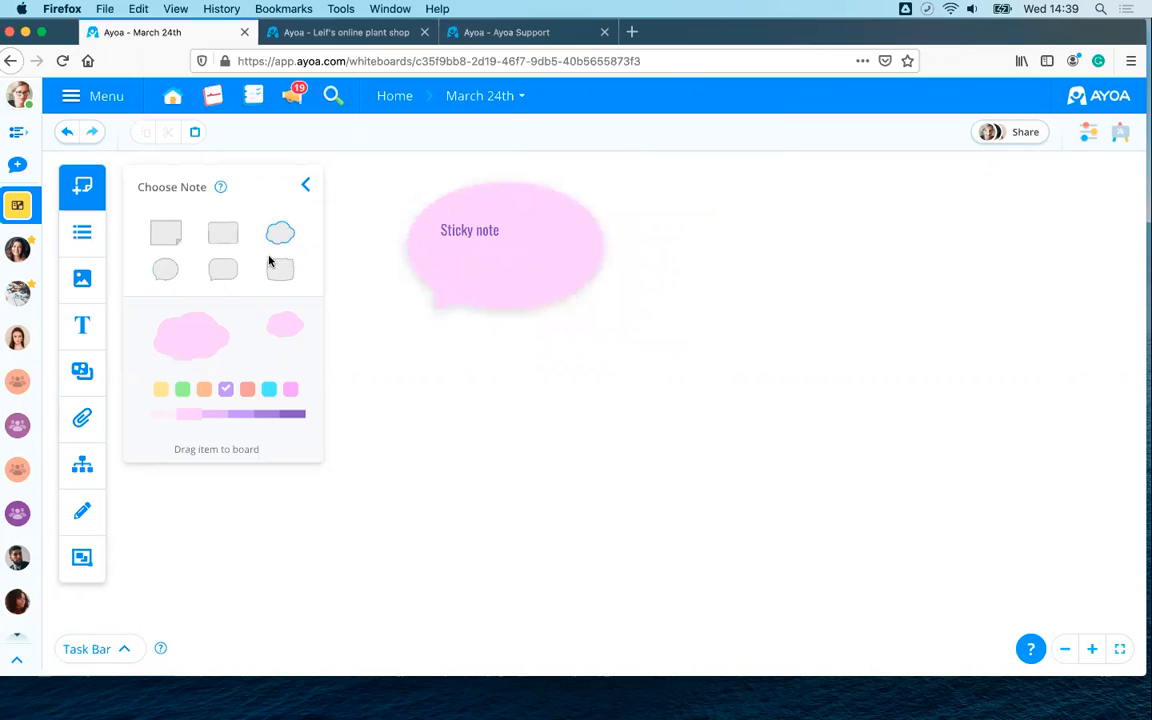
- Add a green cloud note reading 'one' to the board
{"action": "left_click", "coordinate": [182, 389]}
{"action": "left_click_drag", "start_coordinate": [213, 343], "coordinate": [685, 343]}
{"action": "type", "text": "one"}
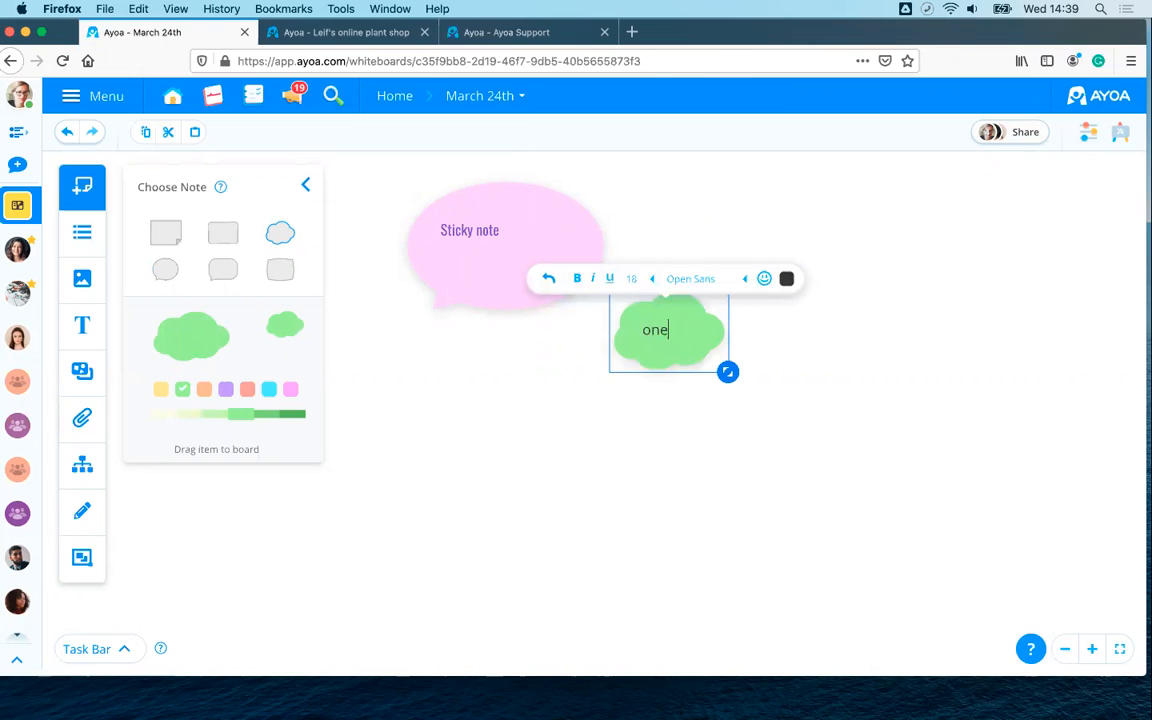
{"action": "key", "text": "Escape"}
- Add a small pink speech-bubble note reading 'two'
{"action": "left_click", "coordinate": [165, 269]}
{"action": "left_click", "coordinate": [290, 390]}
{"action": "left_click_drag", "start_coordinate": [302, 322], "coordinate": [488, 383]}
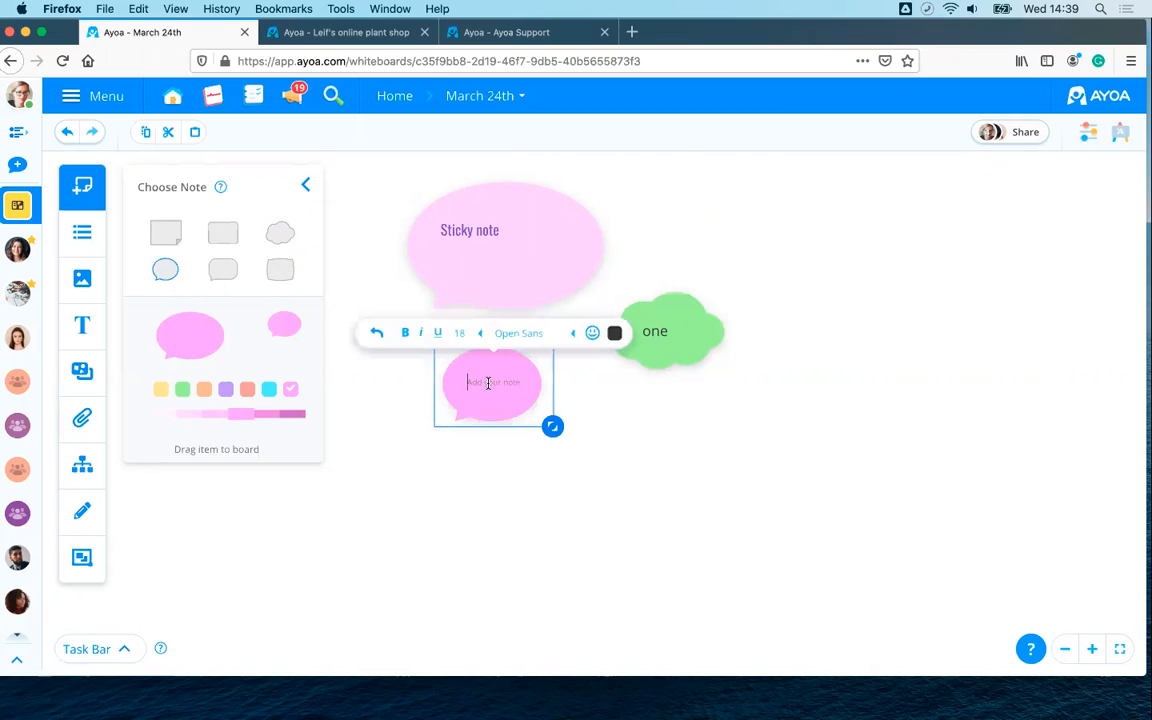
{"action": "type", "text": "two"}
{"action": "key", "text": "Escape"}
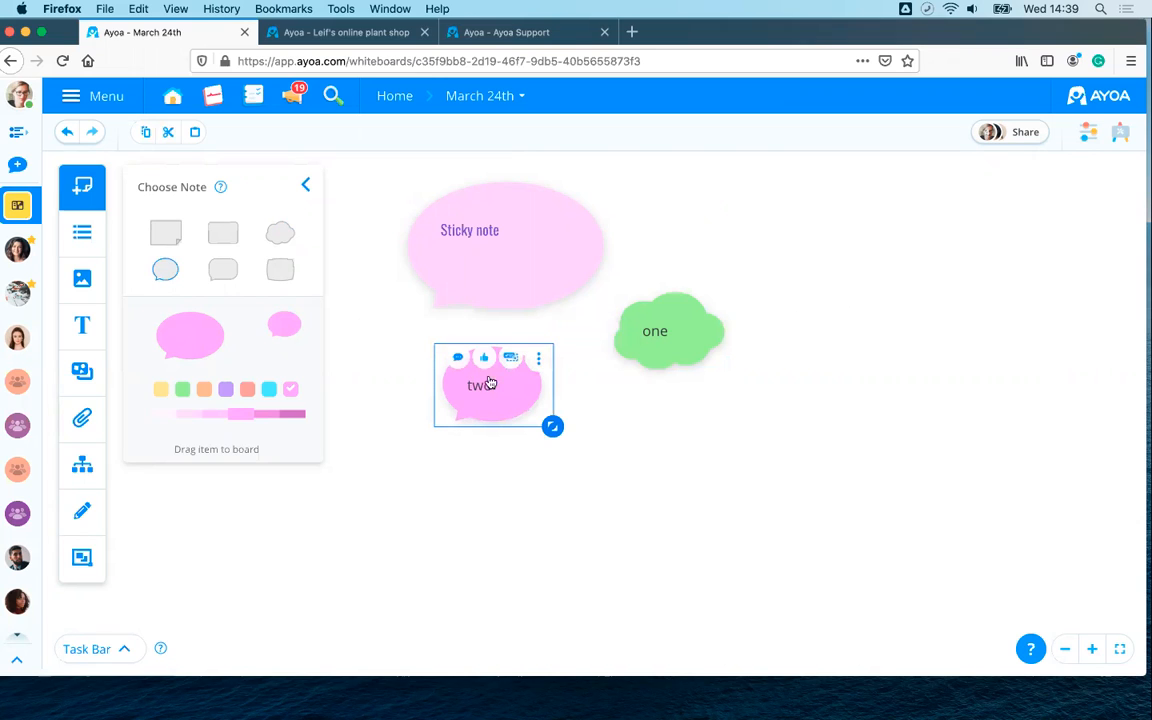
- Stack the 'two' note onto the Sticky note and bring the 'one' cloud toward the collection
{"action": "left_click", "coordinate": [305, 185]}
{"action": "left_click", "coordinate": [755, 205]}
{"action": "left_click_drag", "start_coordinate": [804, 250], "coordinate": [671, 243]}
{"action": "left_click", "coordinate": [380, 394]}
{"action": "left_click_drag", "start_coordinate": [380, 392], "coordinate": [386, 253]}
{"action": "left_click_drag", "start_coordinate": [540, 329], "coordinate": [340, 224]}
- Drop the 'one' cloud into the New Collection and rename the collection to 'ideas'
{"action": "left_click_drag", "start_coordinate": [478, 306], "coordinate": [477, 399]}
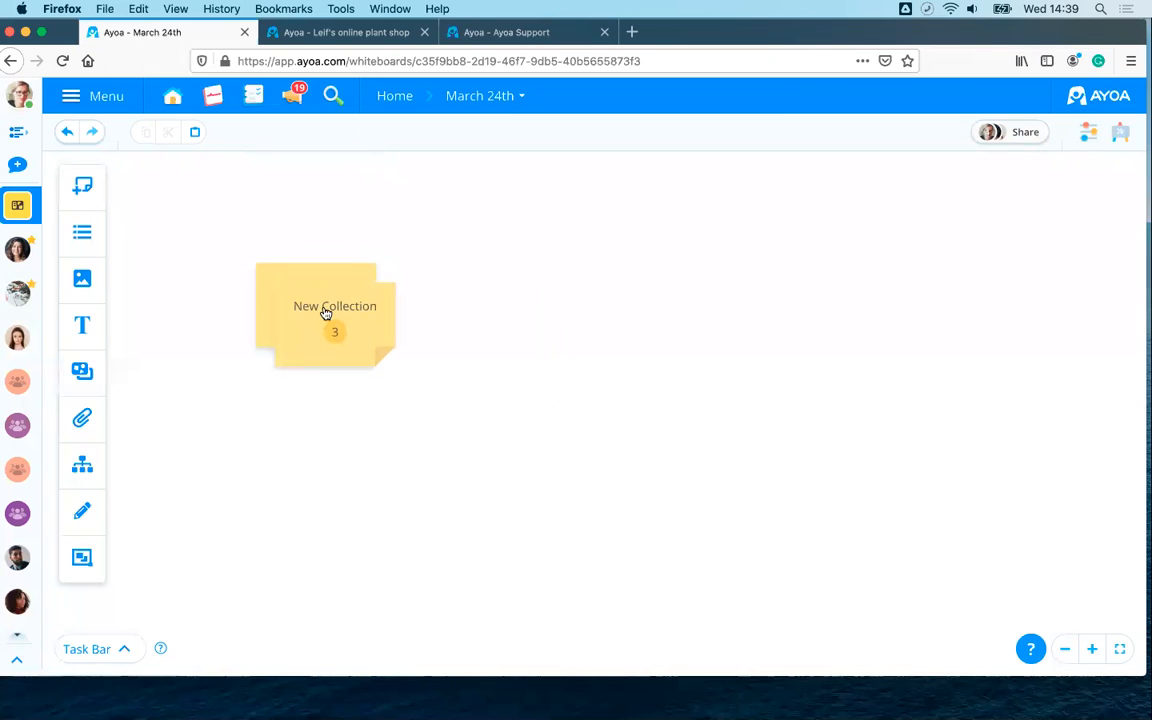
{"action": "left_click", "coordinate": [325, 313]}
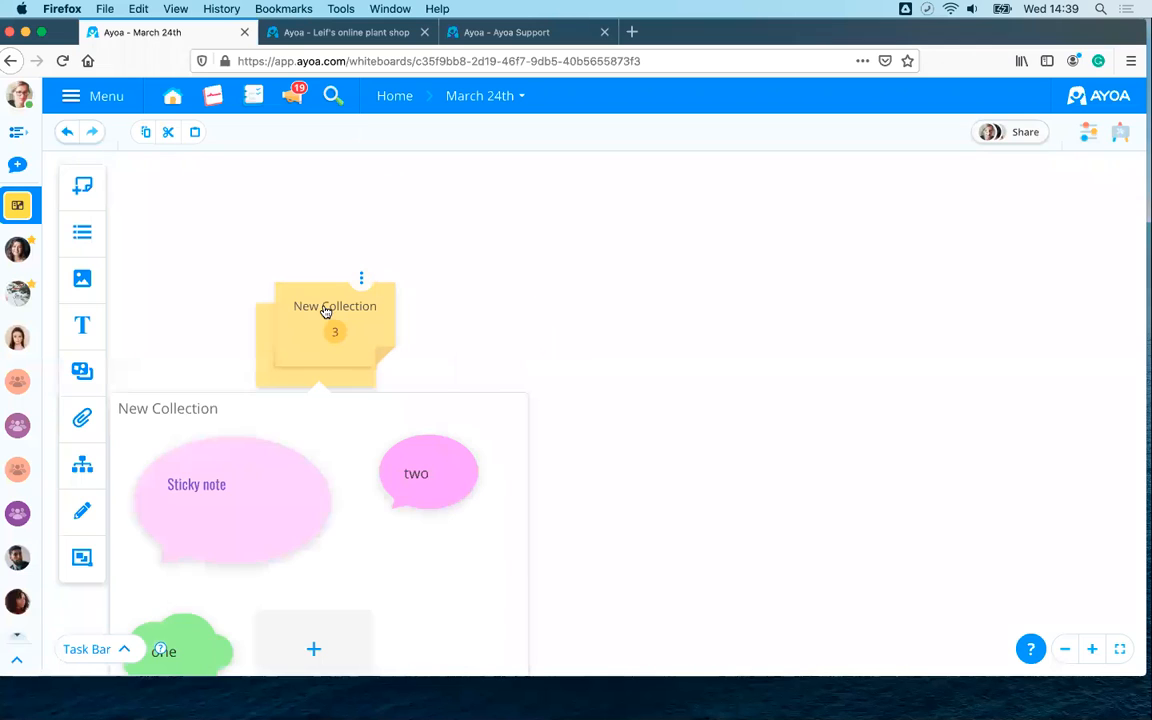
{"action": "left_click", "coordinate": [187, 413]}
{"action": "left_click", "coordinate": [133, 410], "text": "shift"}
{"action": "left_click", "coordinate": [134, 410]}
{"action": "left_click", "coordinate": [118, 410], "text": "shift"}
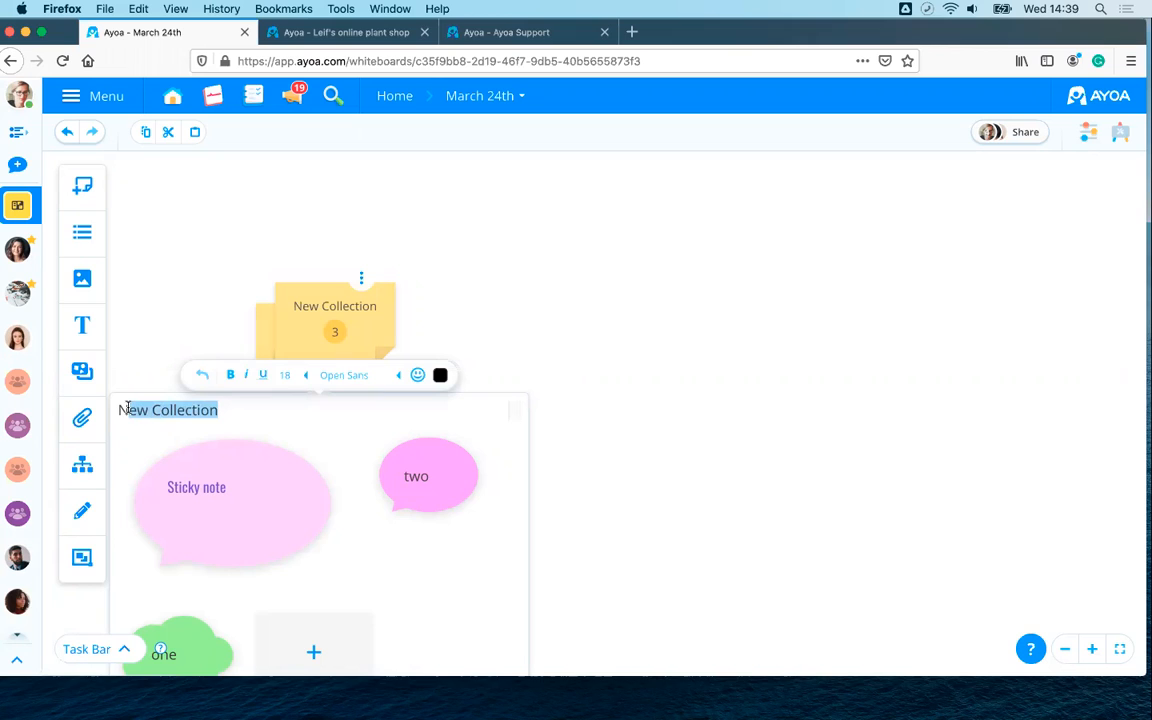
{"action": "type", "text": "ideas"}
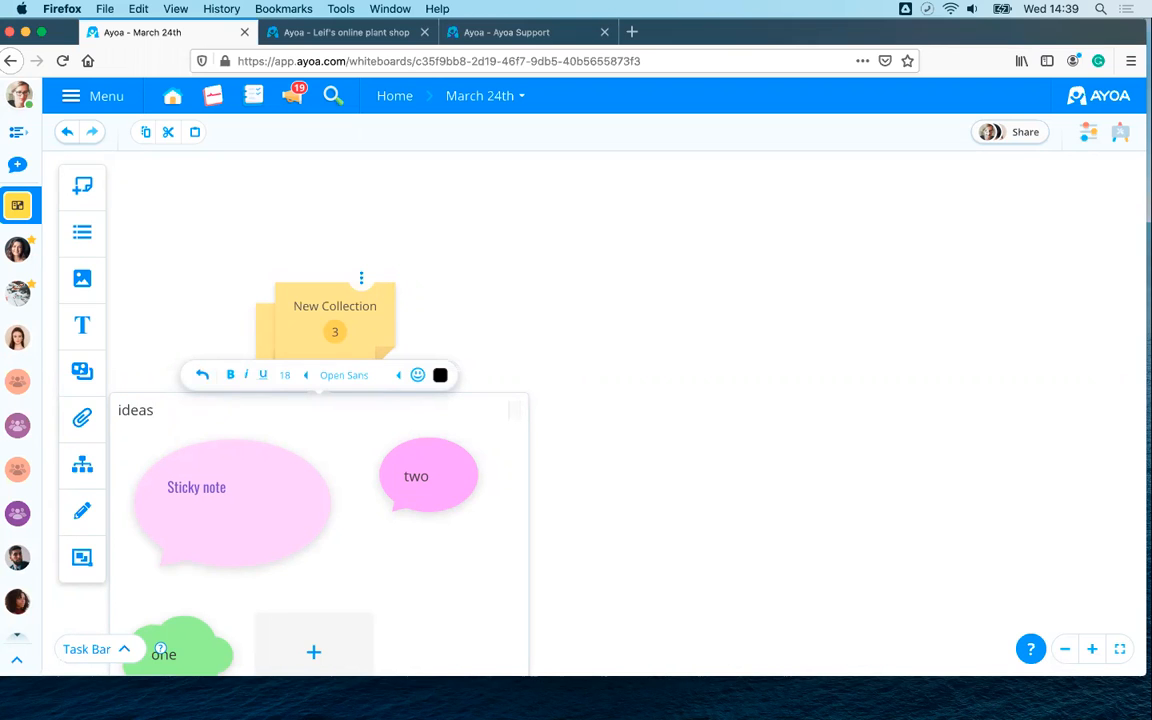
{"action": "key", "text": "Return"}
{"action": "left_click", "coordinate": [643, 296]}
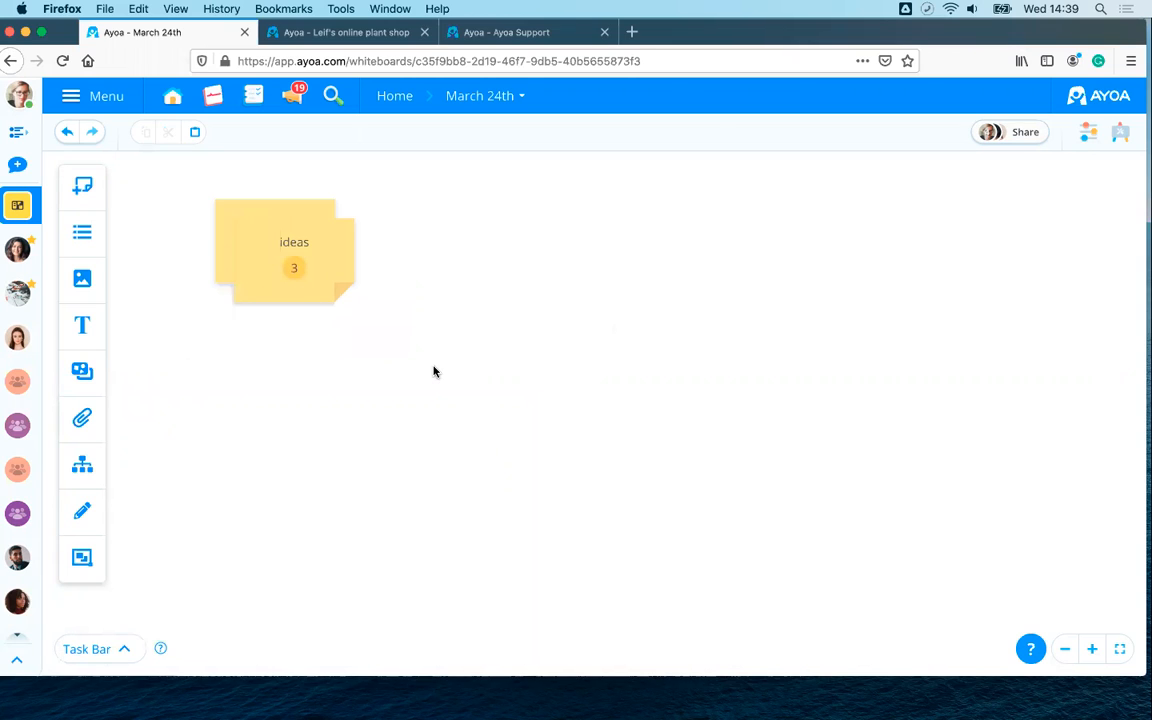
{"action": "left_click", "coordinate": [268, 252]}
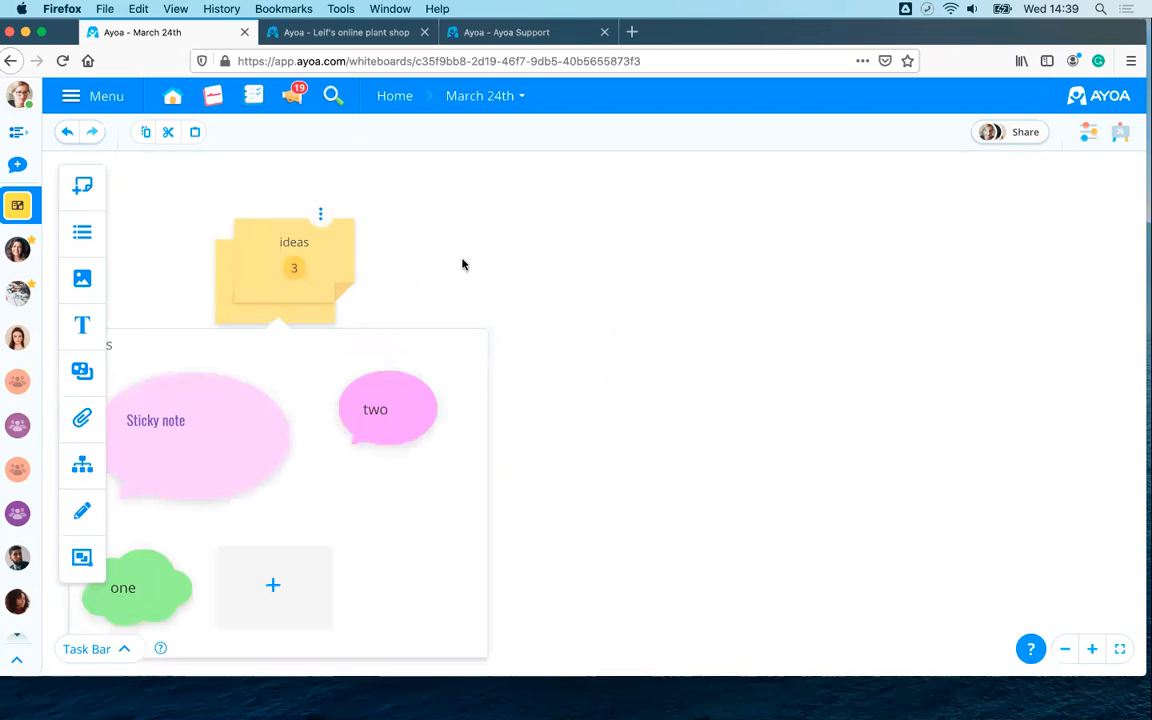
{"action": "left_click", "coordinate": [391, 257]}
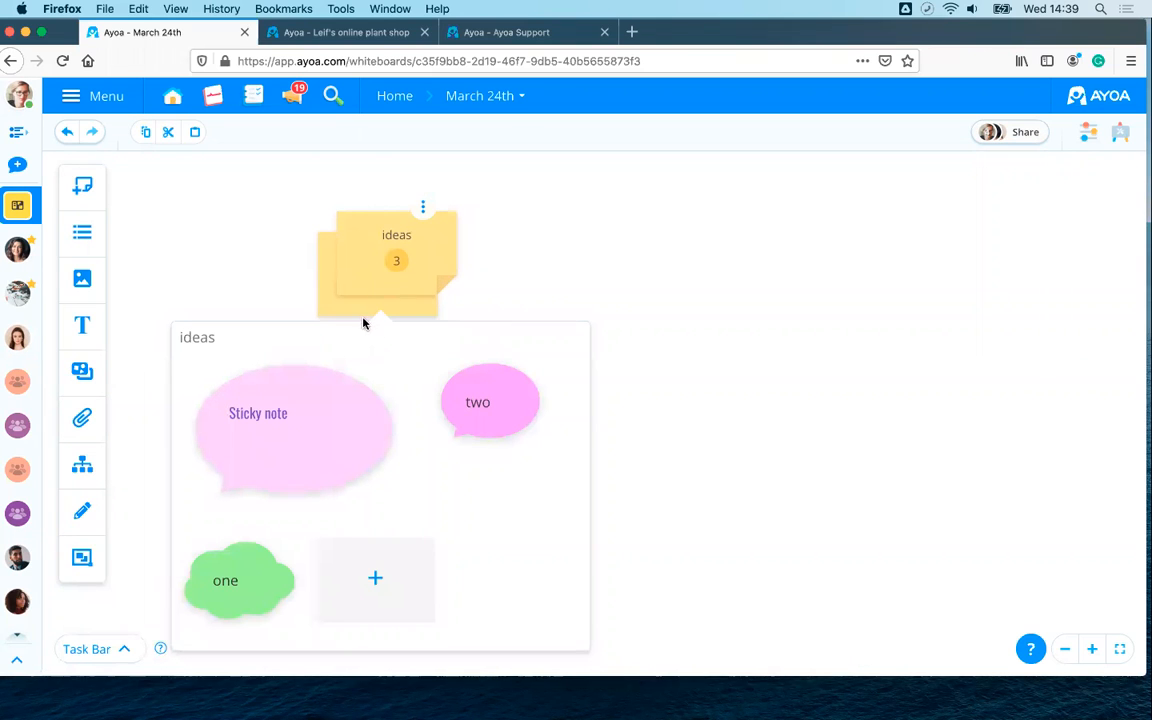
{"action": "left_click_drag", "start_coordinate": [275, 431], "coordinate": [592, 230]}
{"action": "left_click_drag", "start_coordinate": [488, 398], "coordinate": [700, 458]}
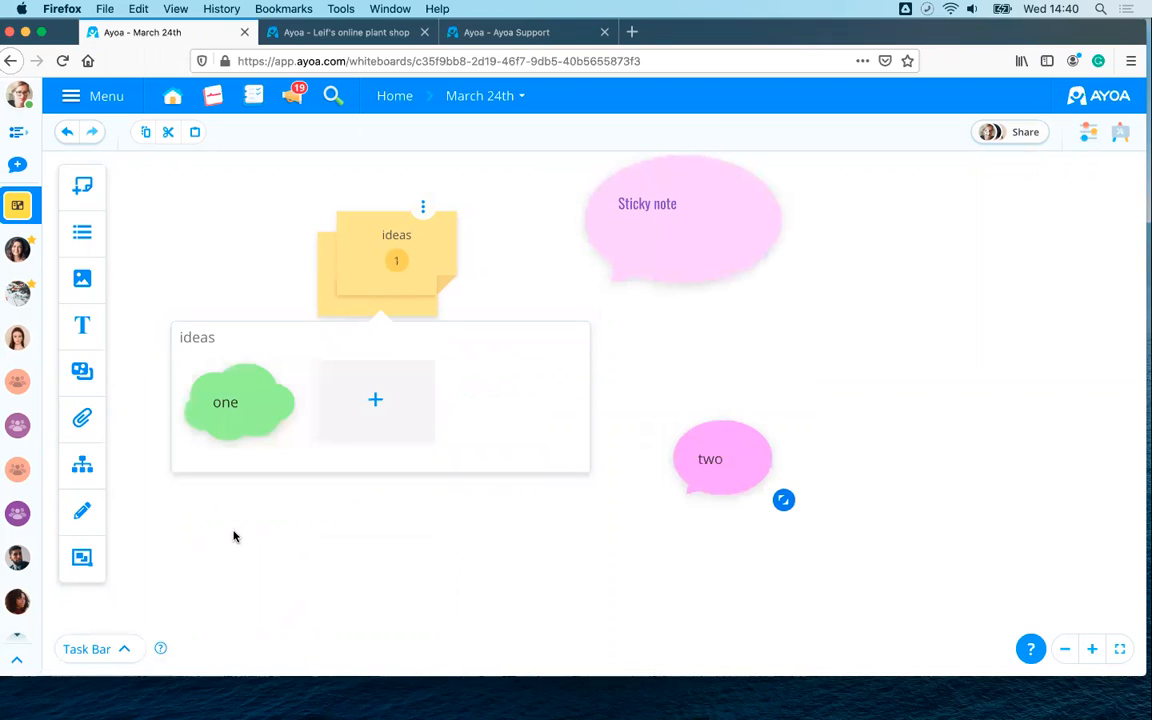
{"action": "left_click_drag", "start_coordinate": [232, 431], "coordinate": [720, 365]}
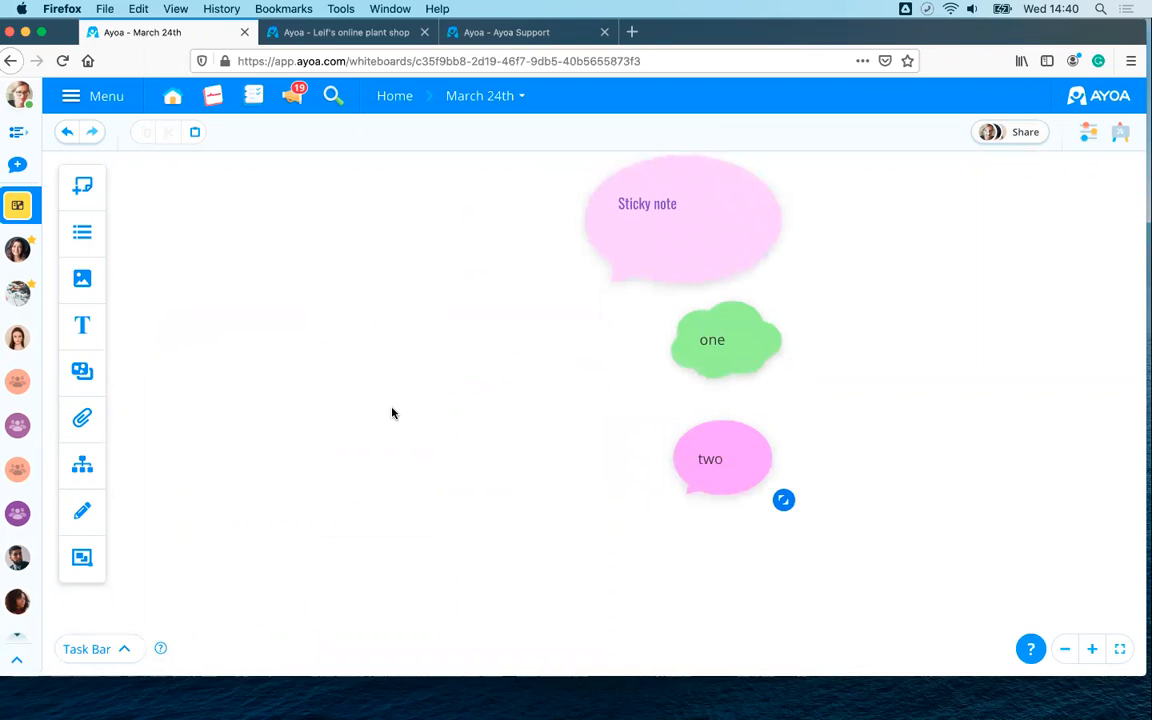
{"action": "left_click_drag", "start_coordinate": [589, 375], "coordinate": [373, 239]}
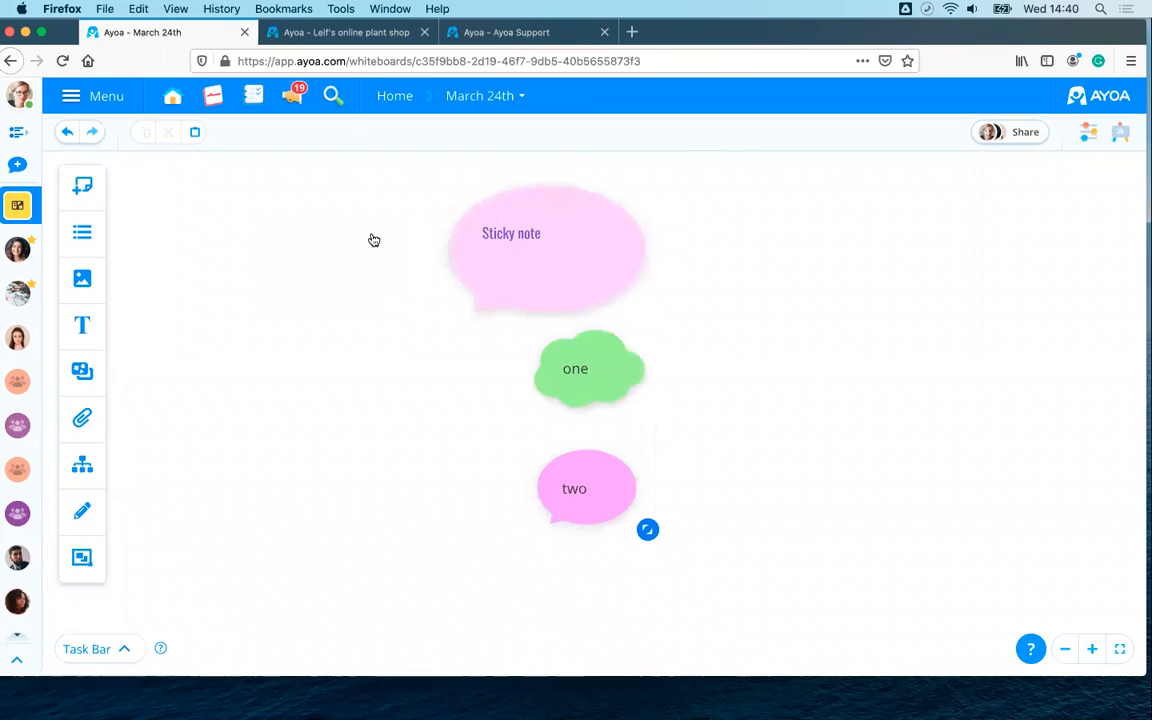
{"action": "left_click_drag", "start_coordinate": [565, 487], "coordinate": [697, 221]}
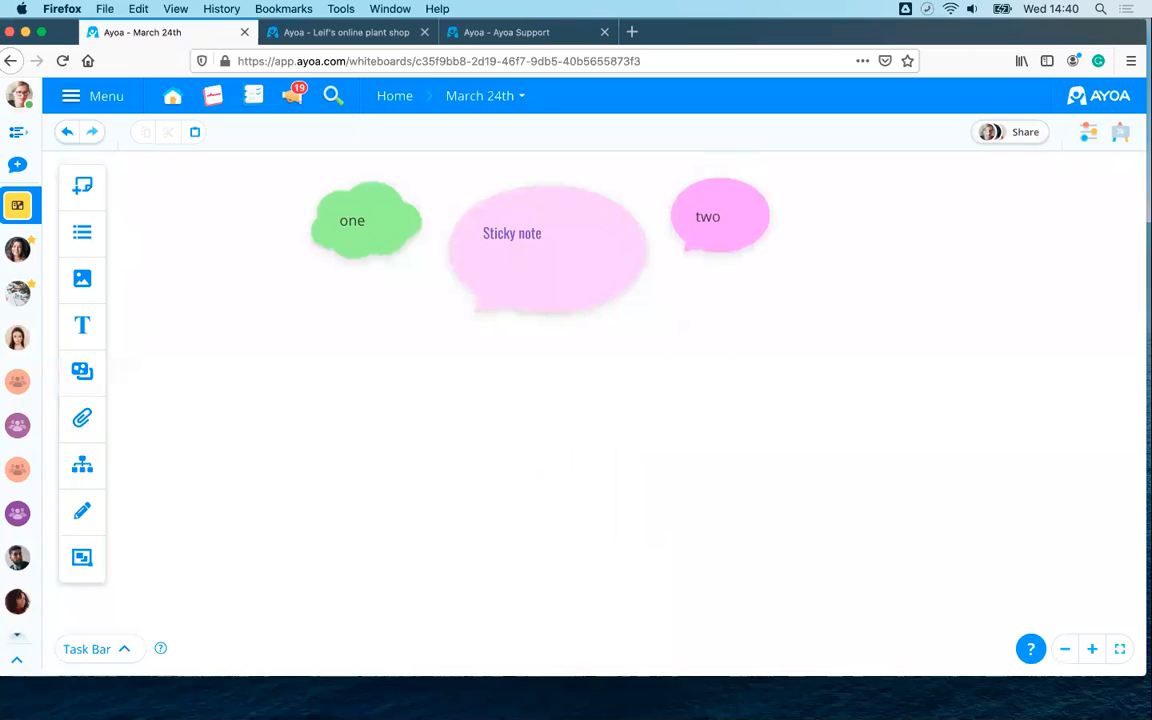
- Place a new green list on the board titled 'Wednesday'
{"action": "left_click", "coordinate": [81, 235]}
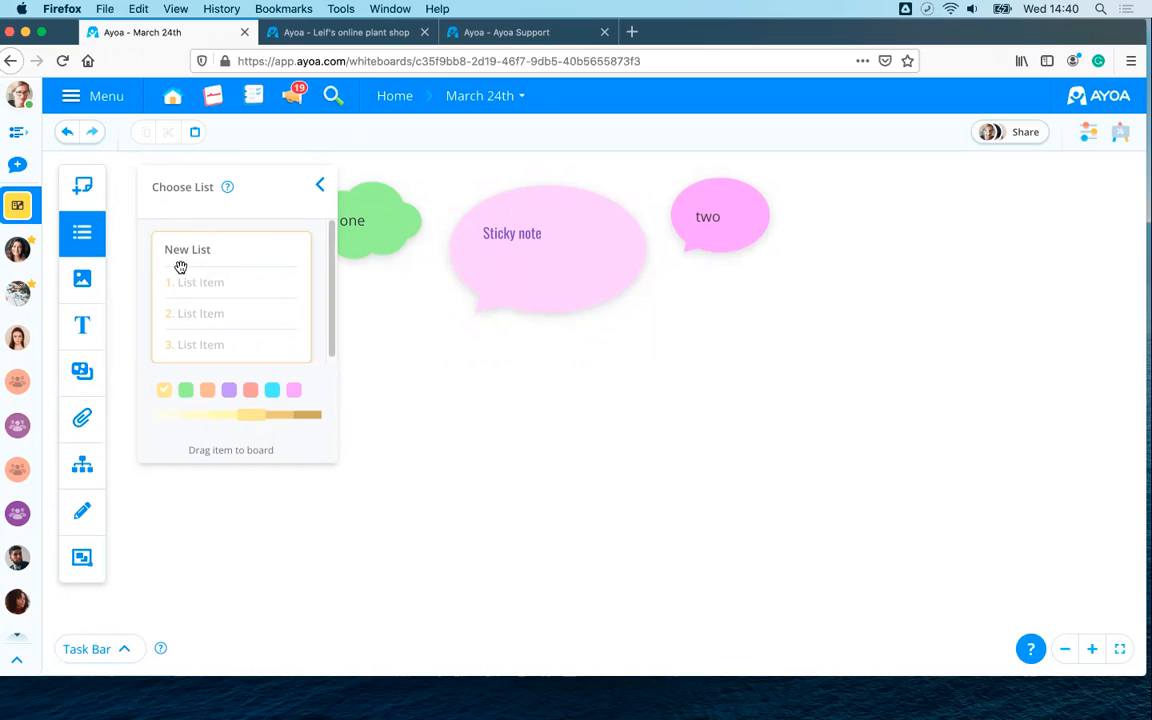
{"action": "left_click", "coordinate": [291, 389]}
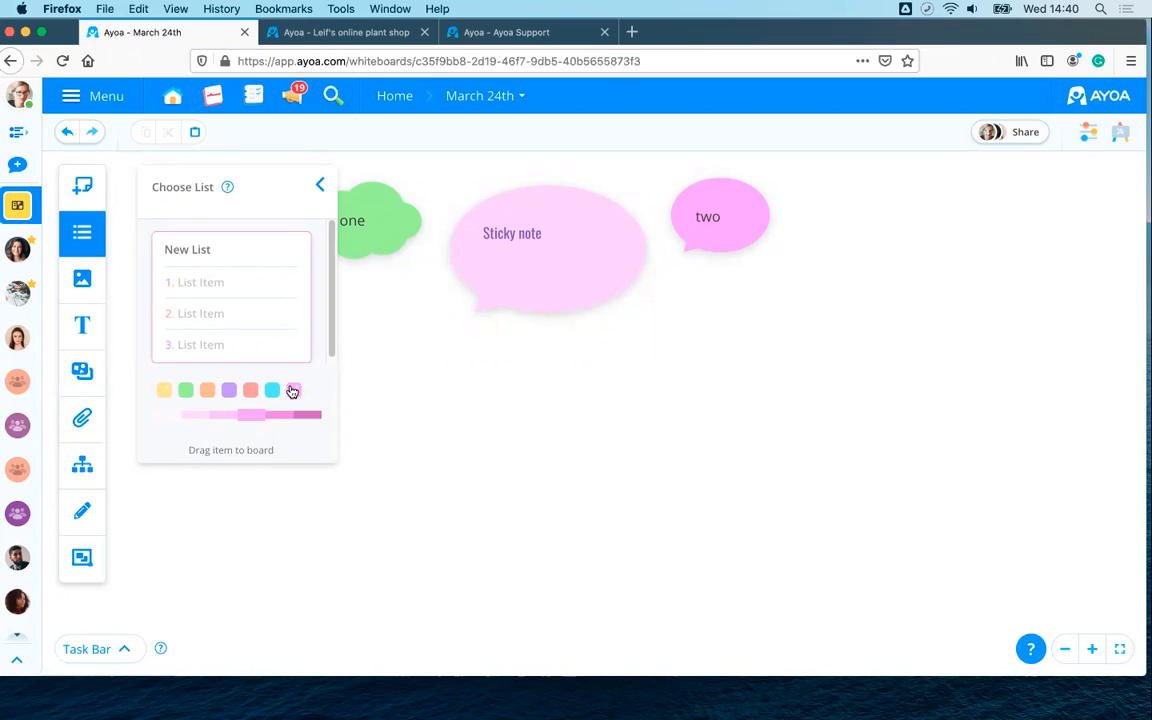
{"action": "left_click", "coordinate": [185, 392]}
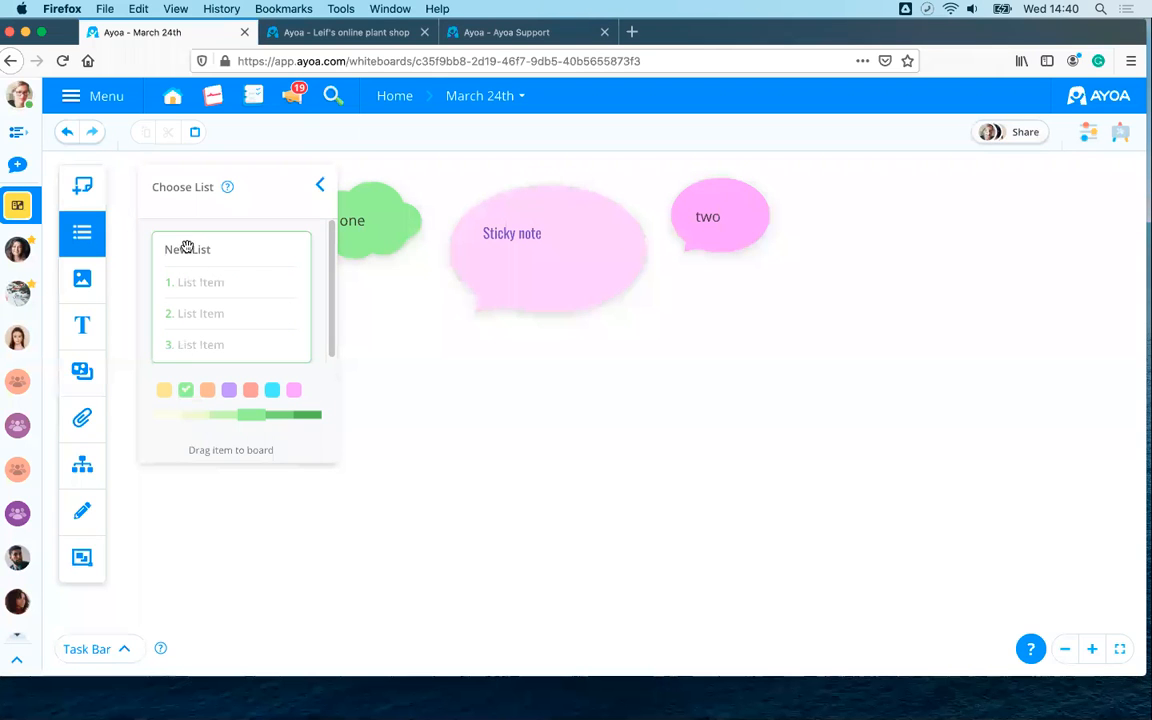
{"action": "left_click_drag", "start_coordinate": [186, 247], "coordinate": [607, 351]}
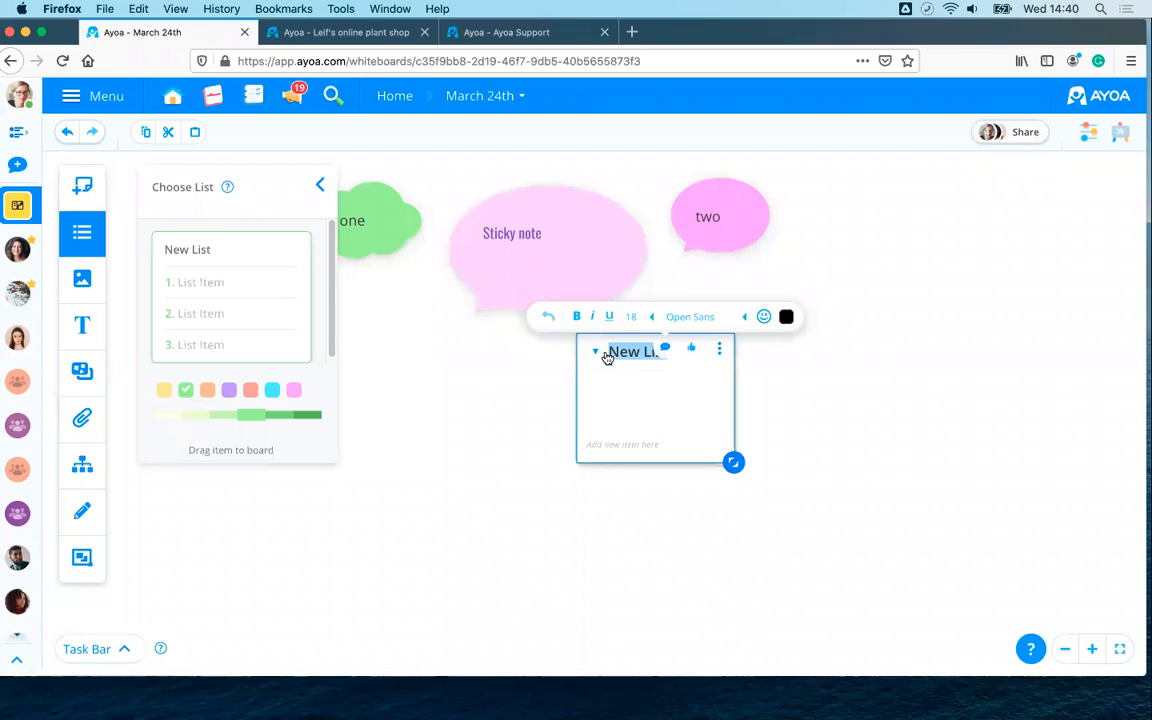
{"action": "type", "text": "Wednesday"}
{"action": "left_click", "coordinate": [762, 421]}
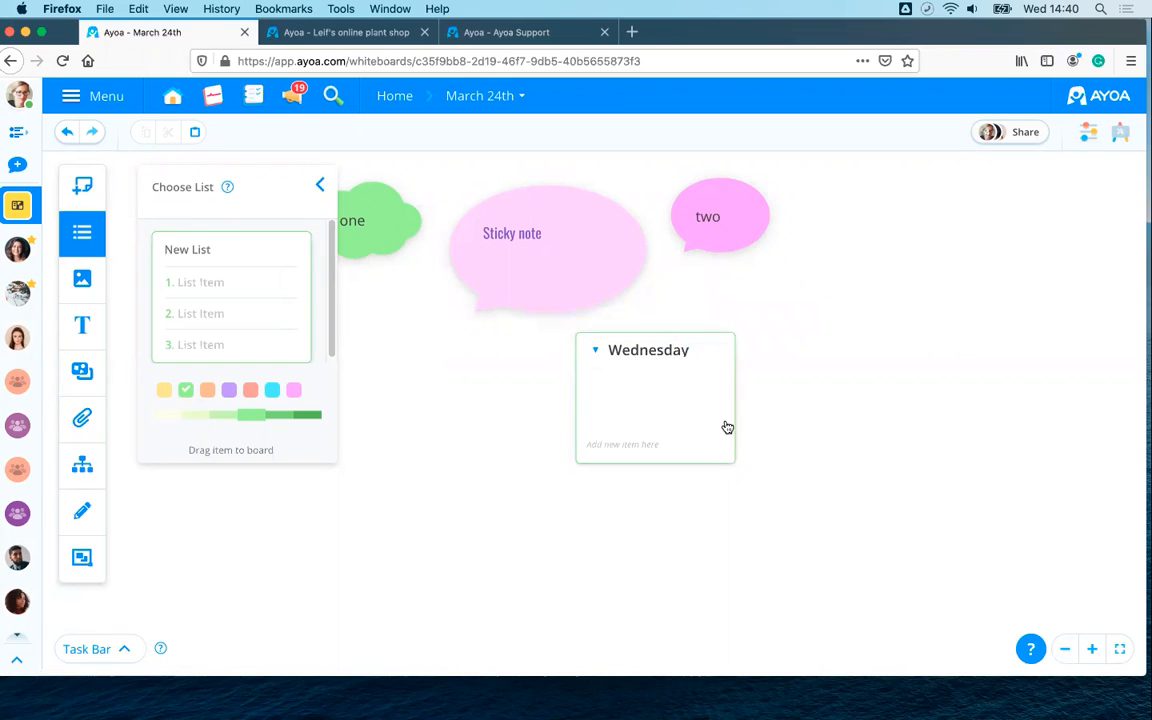
- Add list items one, two, three, four and five to the Wednesday list
{"action": "left_click", "coordinate": [606, 446]}
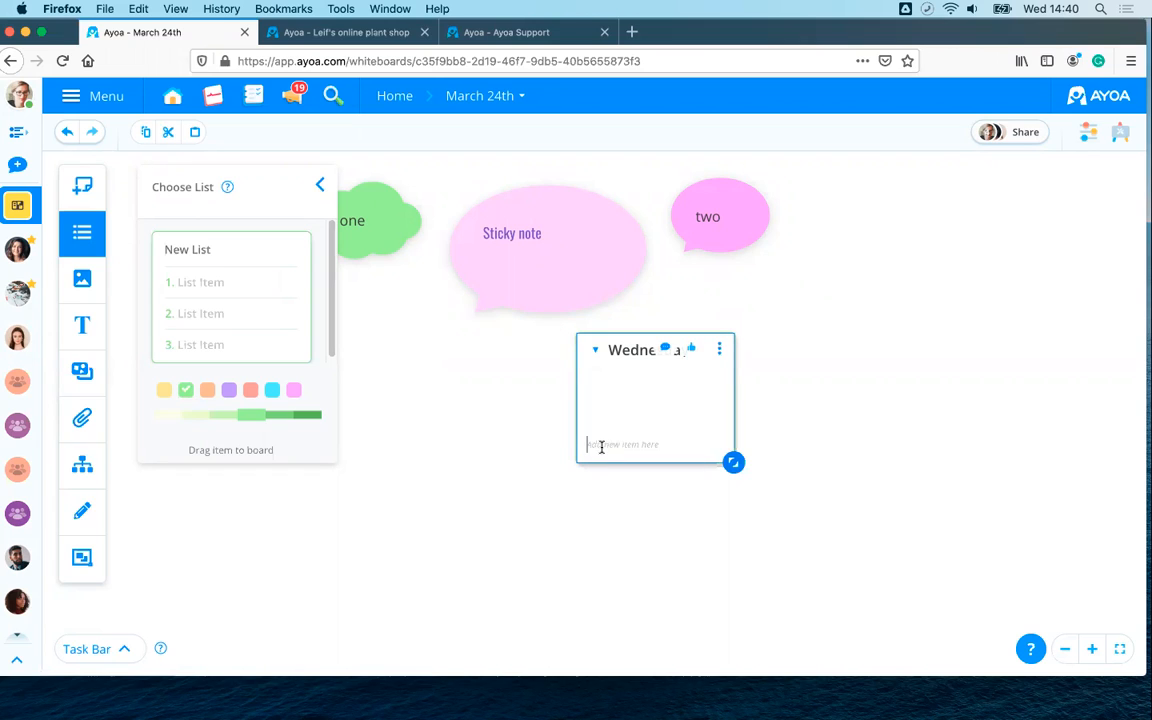
{"action": "type", "text": "one"}
{"action": "key", "text": "Return"}
{"action": "type", "text": "two"}
{"action": "key", "text": "Return"}
{"action": "type", "text": "three"}
{"action": "key", "text": "Return"}
{"action": "type", "text": "four"}
{"action": "key", "text": "Return"}
{"action": "type", "text": "f"}
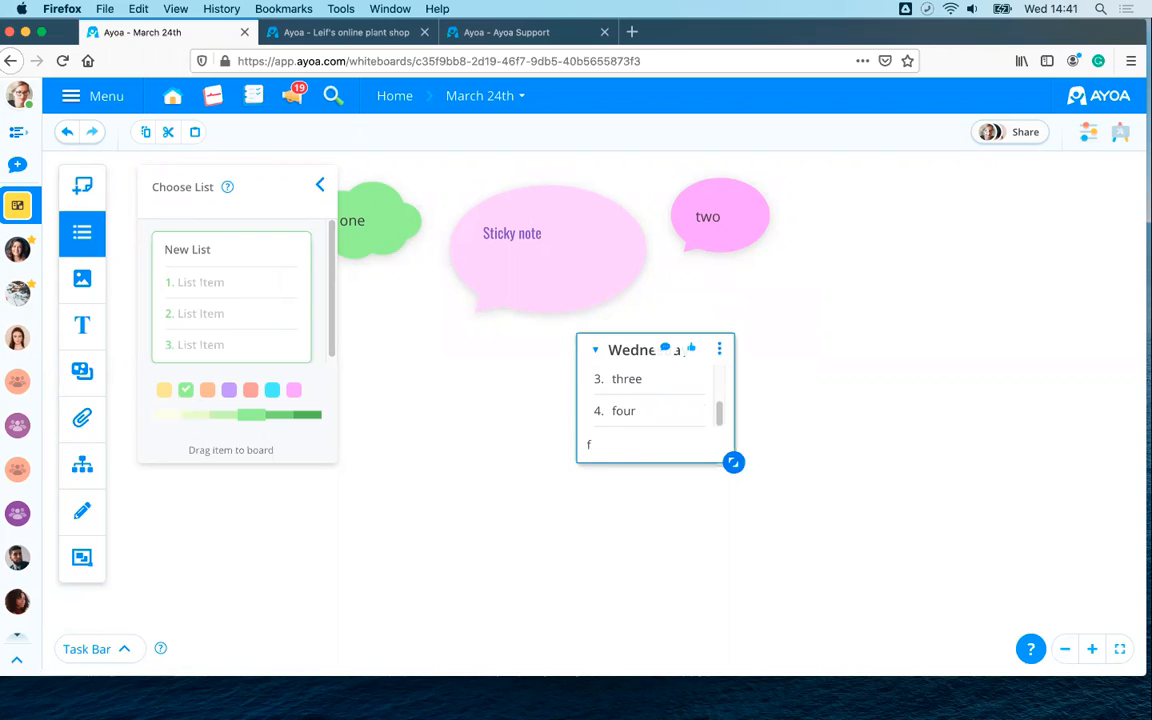
{"action": "type", "text": "ive"}
{"action": "key", "text": "Return"}
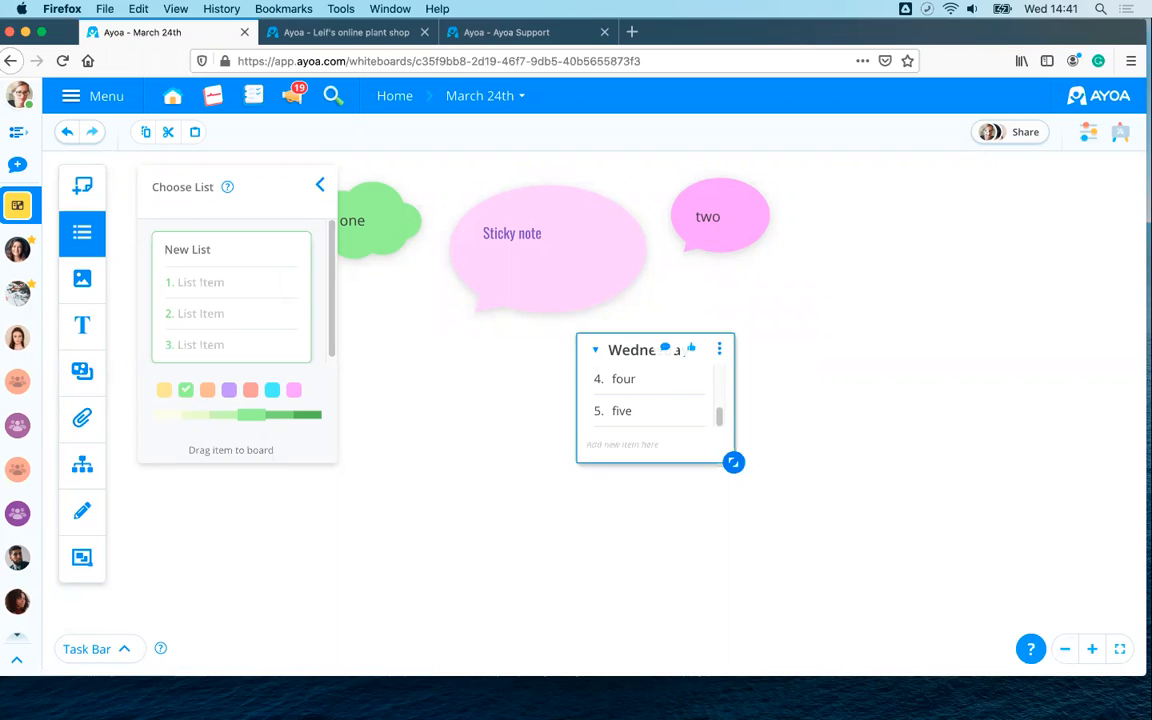
- Make the Wednesday list card taller and keep its colour green
{"action": "left_click_drag", "start_coordinate": [733, 462], "coordinate": [739, 513]}
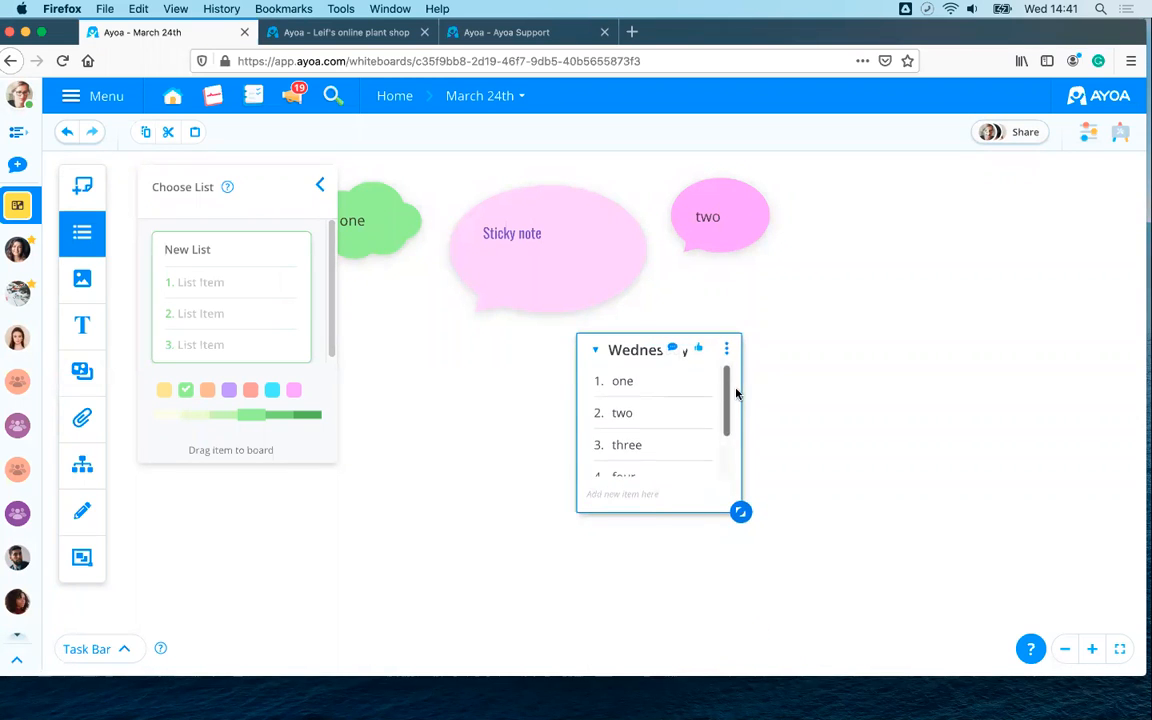
{"action": "scroll", "coordinate": [733, 481], "scroll_direction": "down", "scroll_amount": 2}
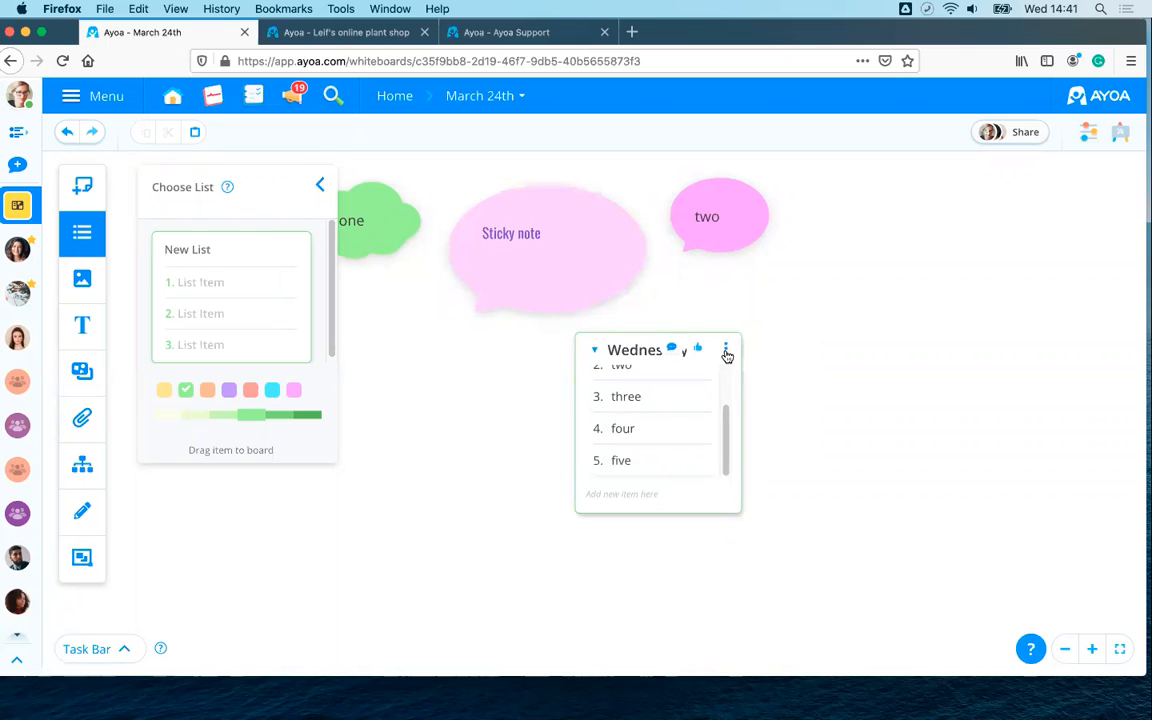
{"action": "left_click", "coordinate": [726, 352]}
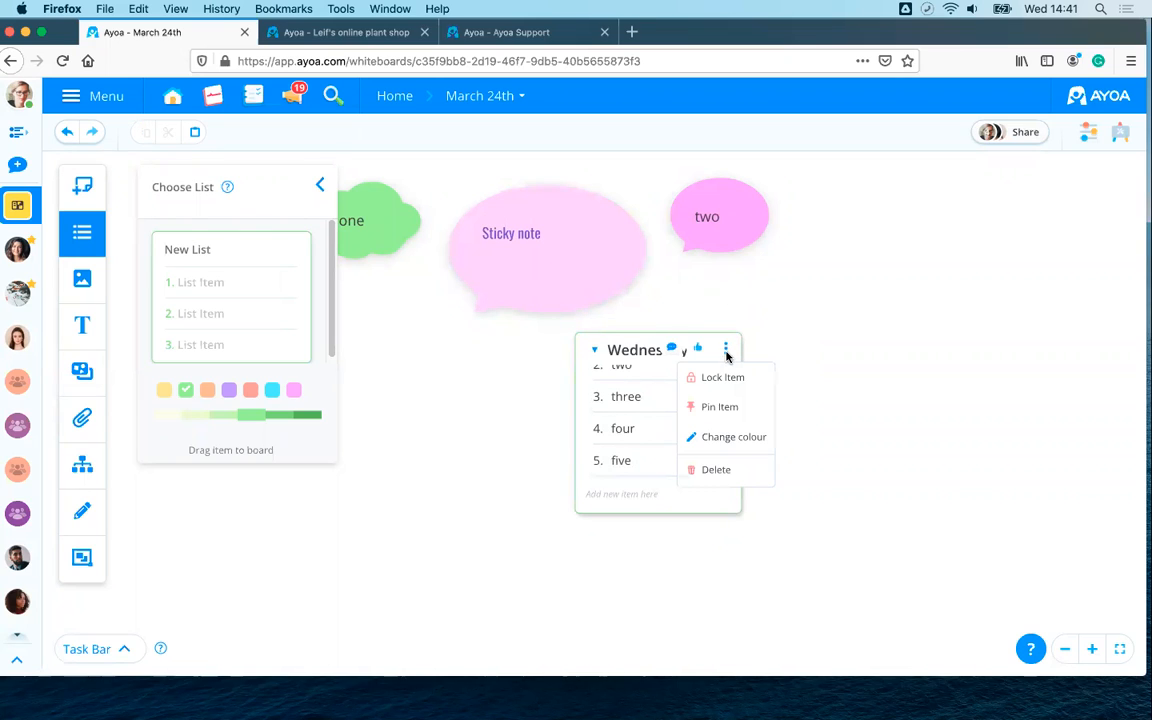
{"action": "left_click", "coordinate": [732, 440]}
{"action": "left_click", "coordinate": [705, 400]}
{"action": "left_click", "coordinate": [705, 384]}
{"action": "left_click", "coordinate": [728, 381]}
{"action": "left_click", "coordinate": [898, 394]}
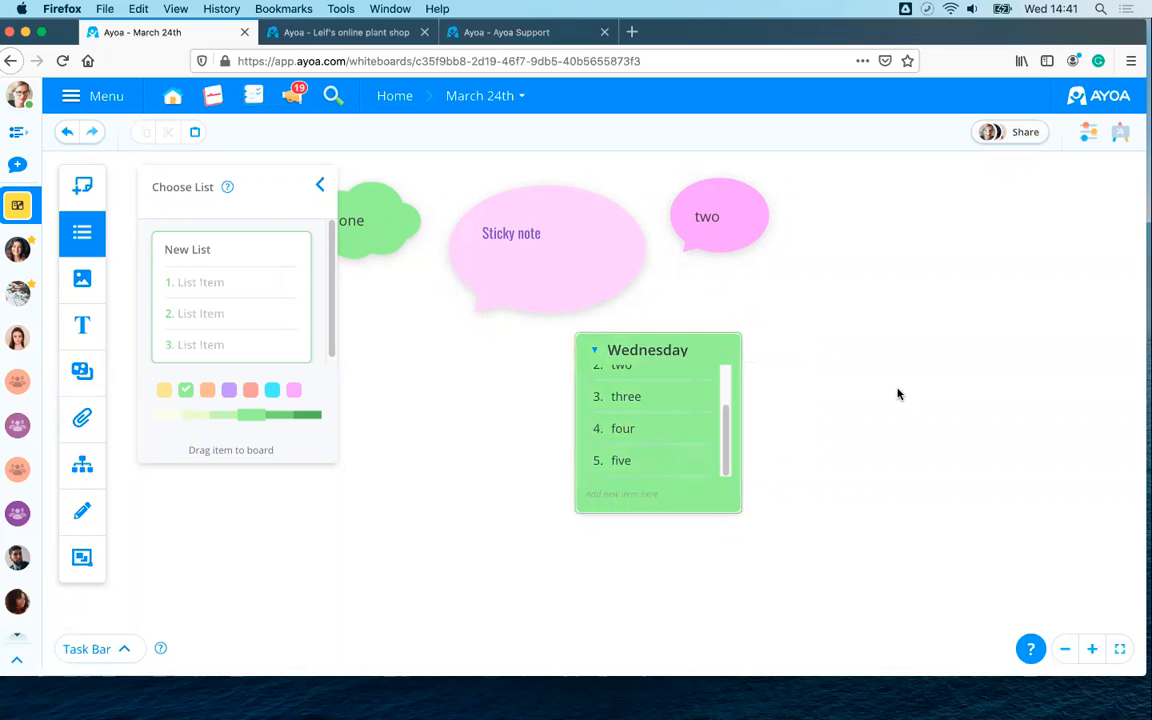
{"action": "left_click", "coordinate": [319, 185]}
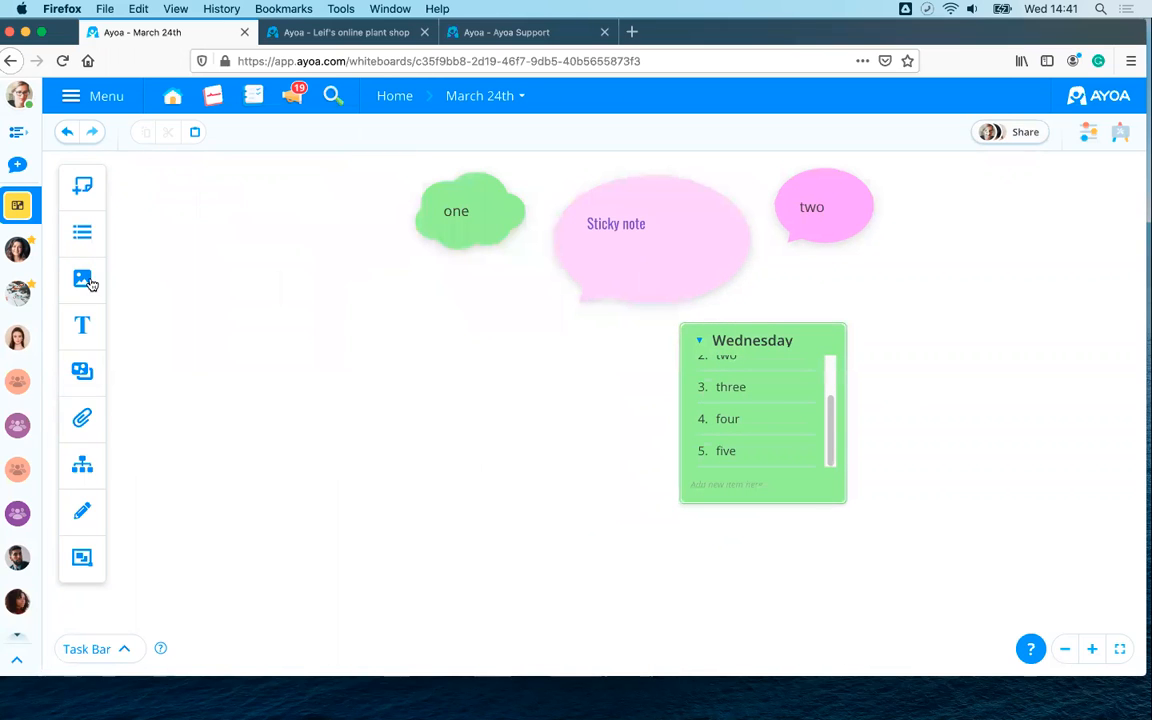
- Add a heart-eyes emoji, then a grey cat photo from a 'cat' search right of the list
{"action": "left_click", "coordinate": [87, 281]}
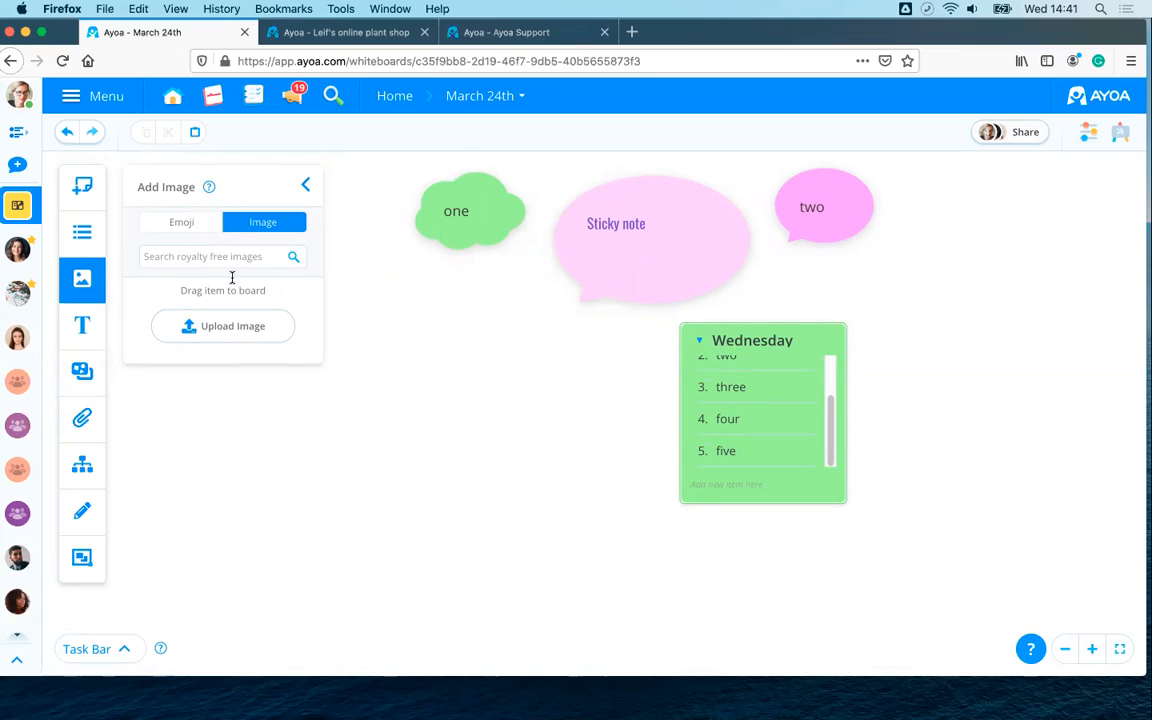
{"action": "left_click_drag", "start_coordinate": [171, 305], "coordinate": [533, 398]}
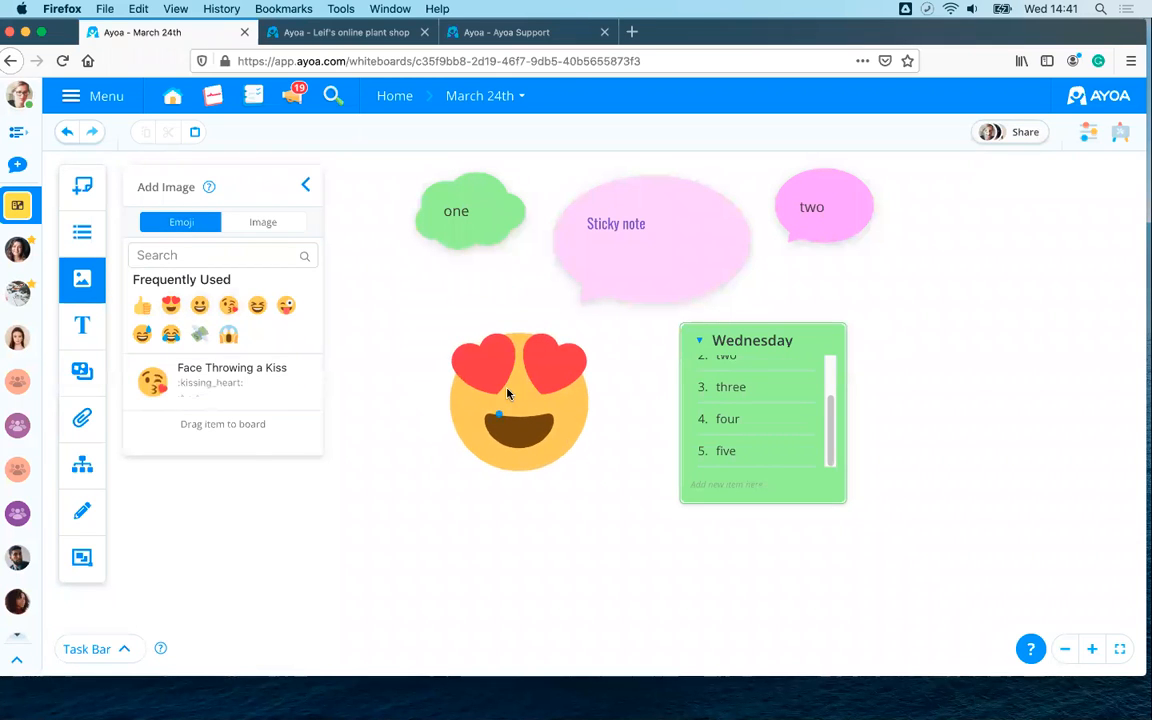
{"action": "left_click", "coordinate": [247, 225]}
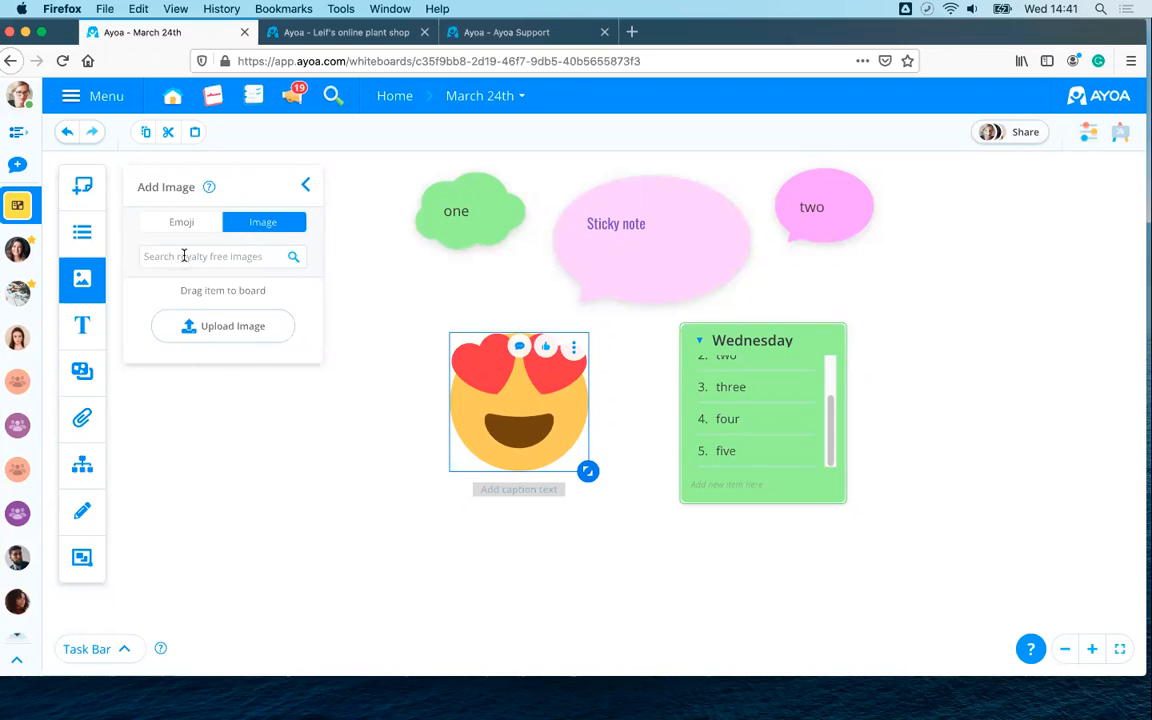
{"action": "type", "text": "cat"}
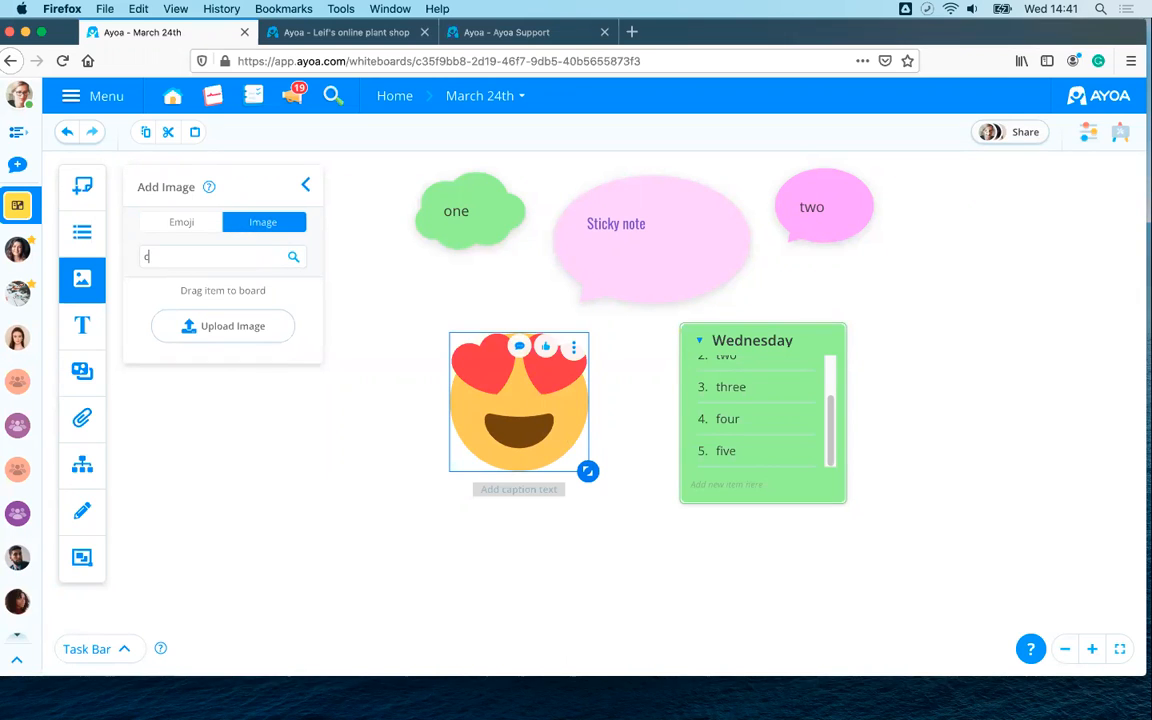
{"action": "left_click", "coordinate": [293, 260]}
{"action": "scroll", "coordinate": [260, 367], "scroll_direction": "down", "scroll_amount": 3}
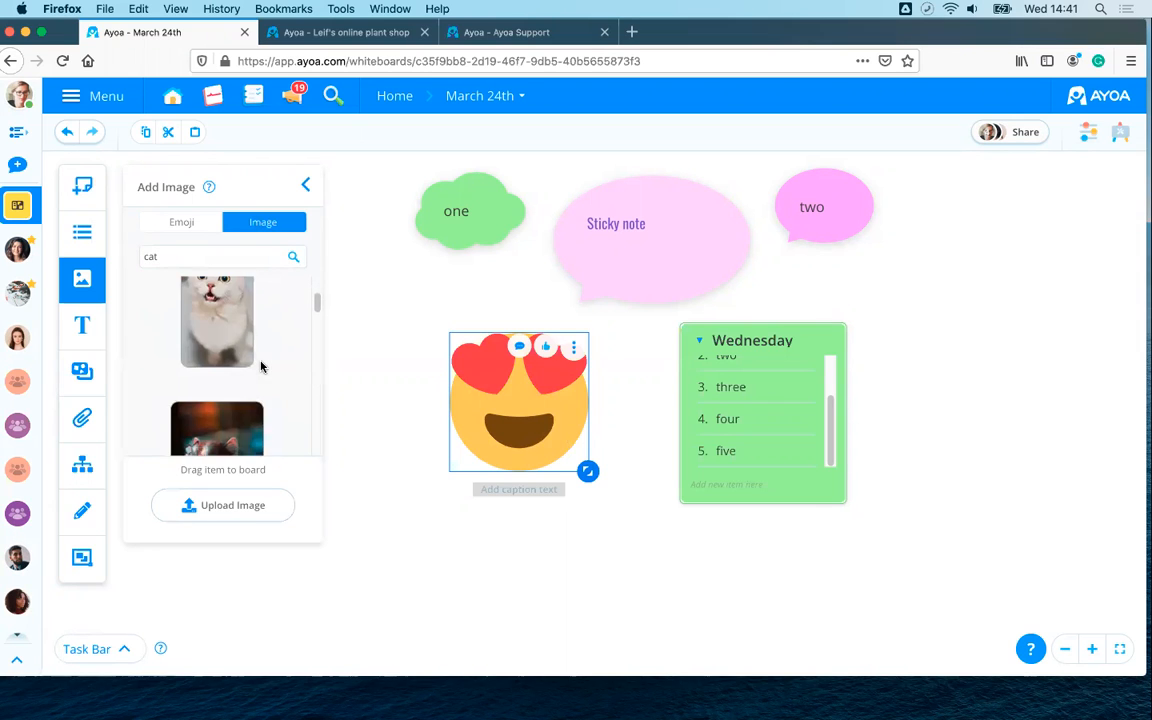
{"action": "scroll", "coordinate": [260, 367], "scroll_direction": "down", "scroll_amount": 5}
{"action": "scroll", "coordinate": [262, 367], "scroll_direction": "down", "scroll_amount": 4}
{"action": "left_click_drag", "start_coordinate": [180, 318], "coordinate": [931, 331]}
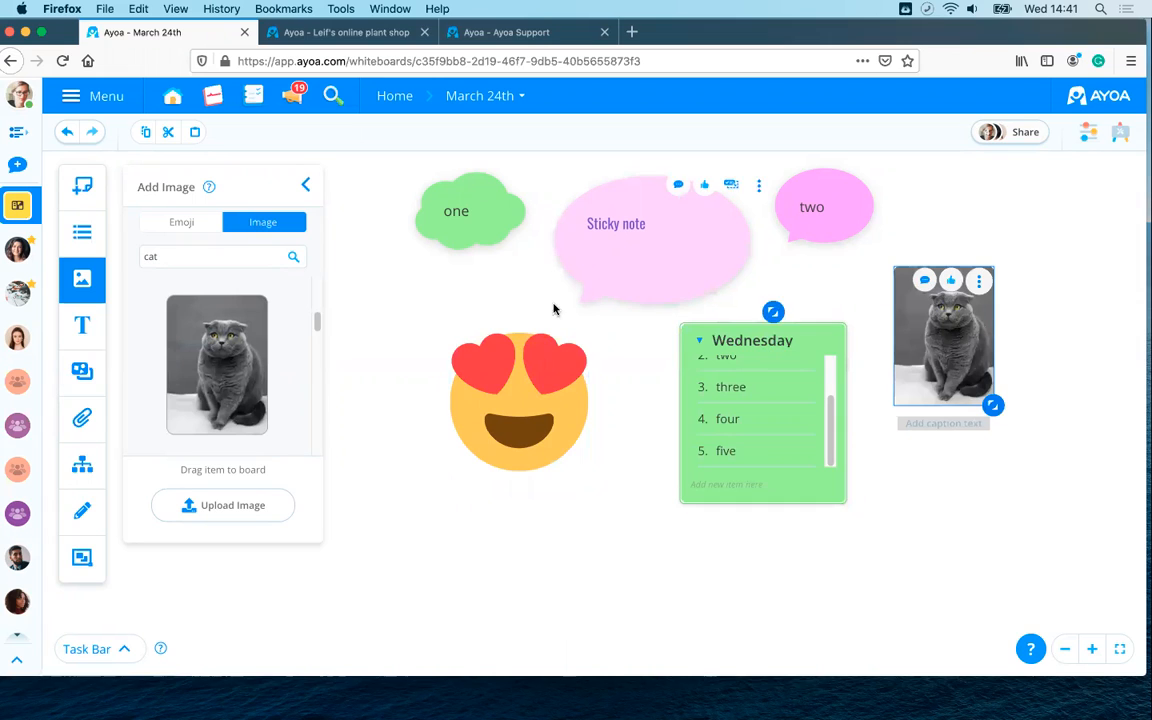
- Caption the cat photo 'scared cat'
{"action": "left_click", "coordinate": [306, 188]}
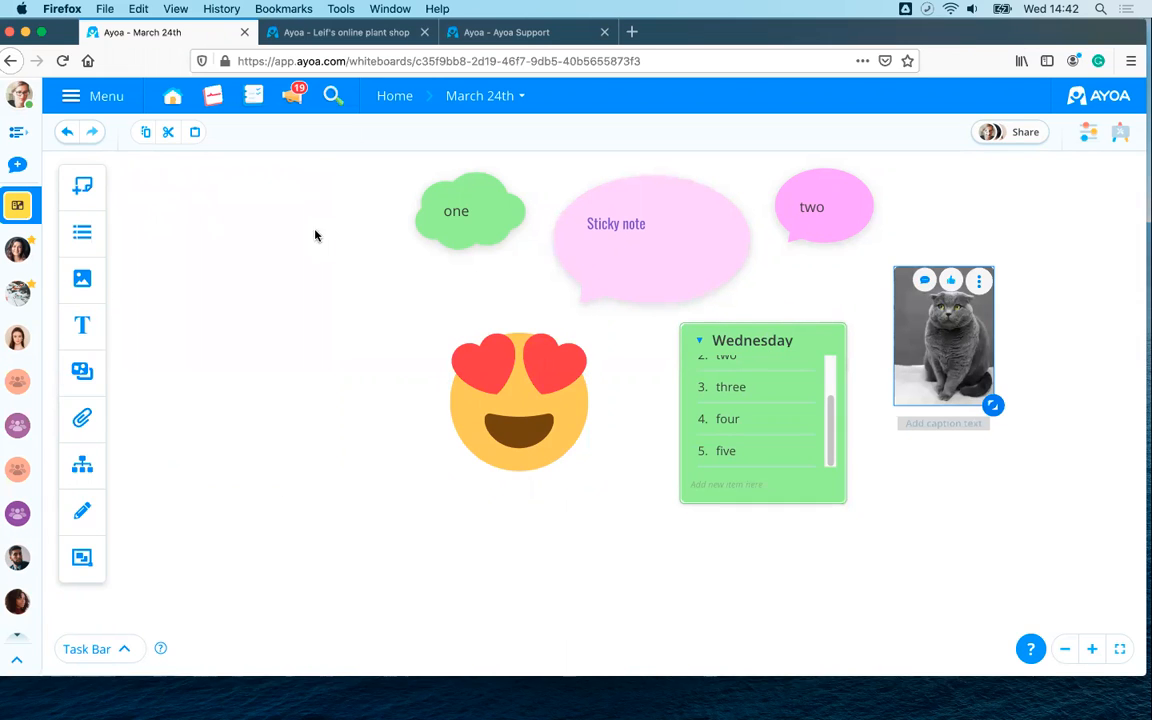
{"action": "left_click", "coordinate": [945, 423]}
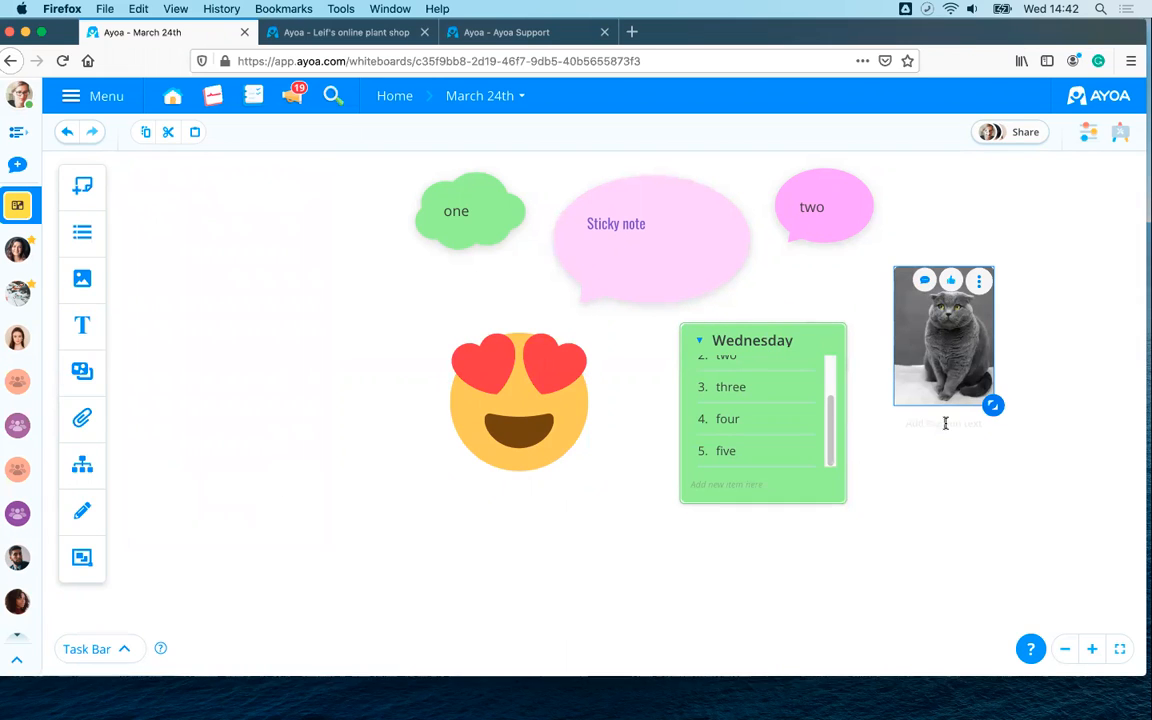
{"action": "type", "text": "scared cat"}
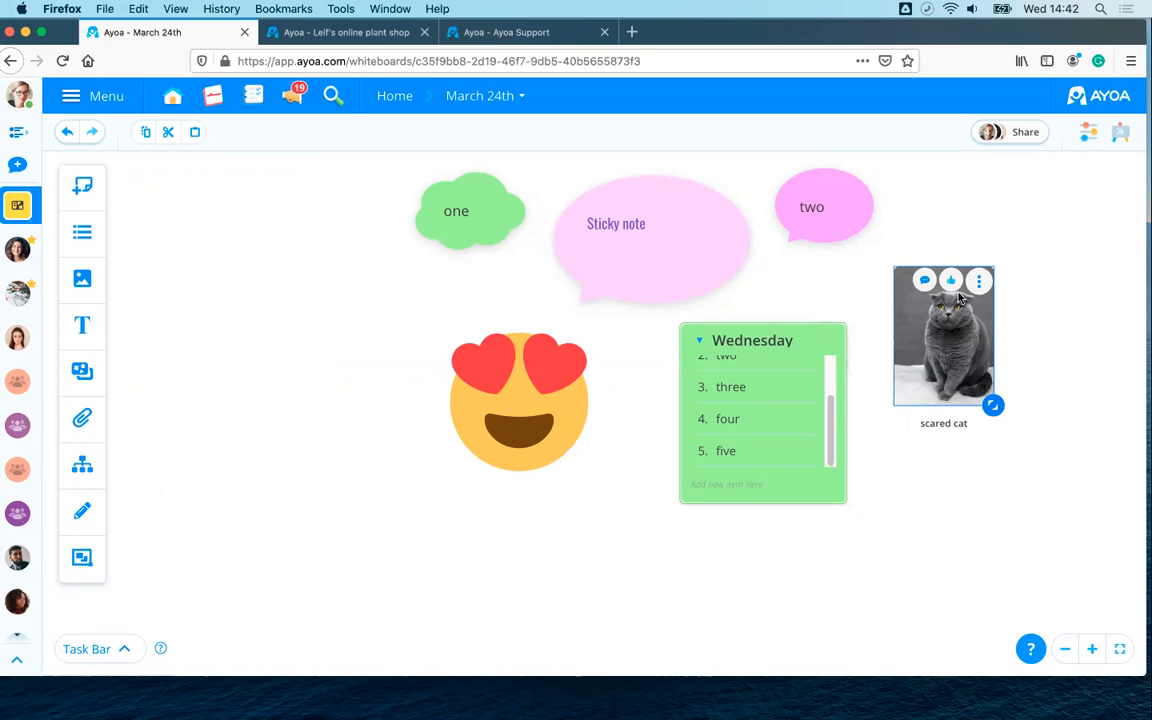
{"action": "left_click", "coordinate": [1067, 325]}
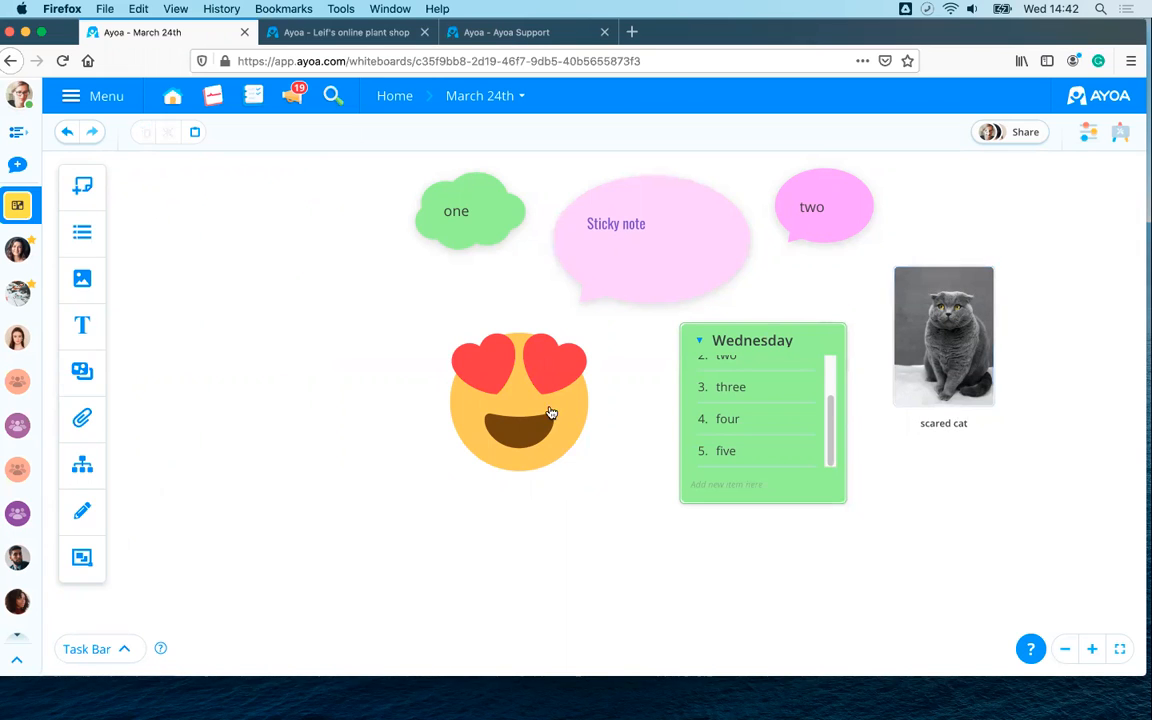
- Create a text item reading '24th March 2021'
{"action": "left_click", "coordinate": [88, 324]}
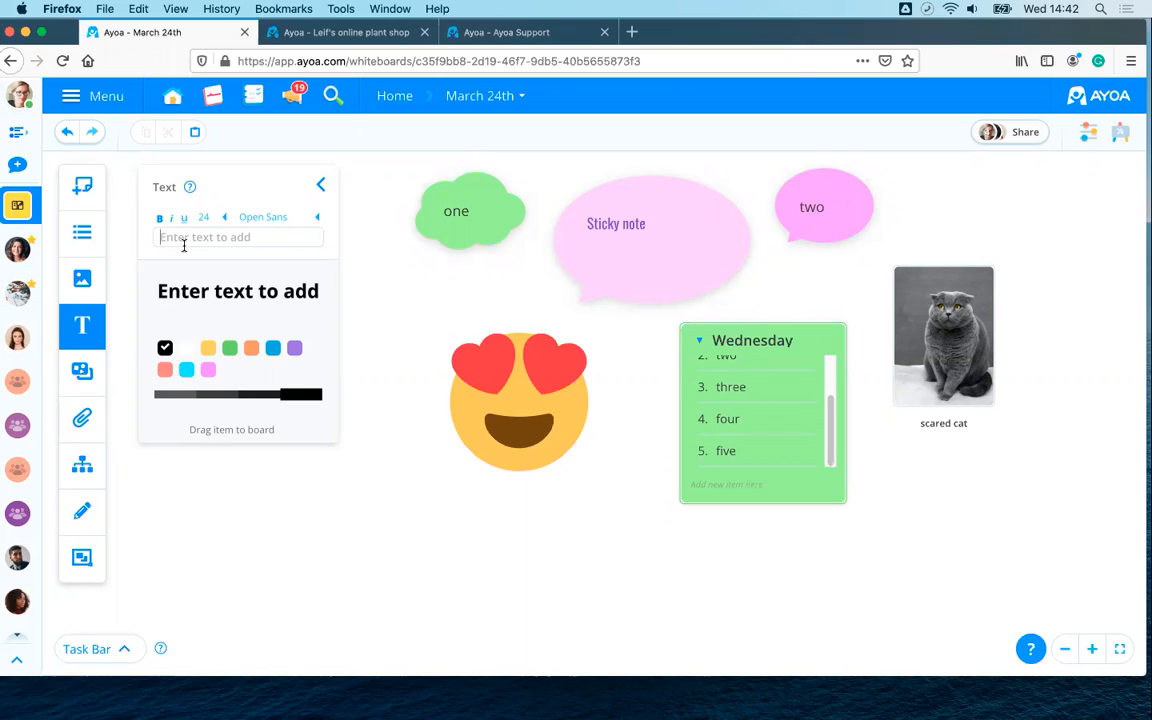
{"action": "type", "text": "24th March 29"}
{"action": "key", "text": "BackSpace"}
{"action": "type", "text": "021"}
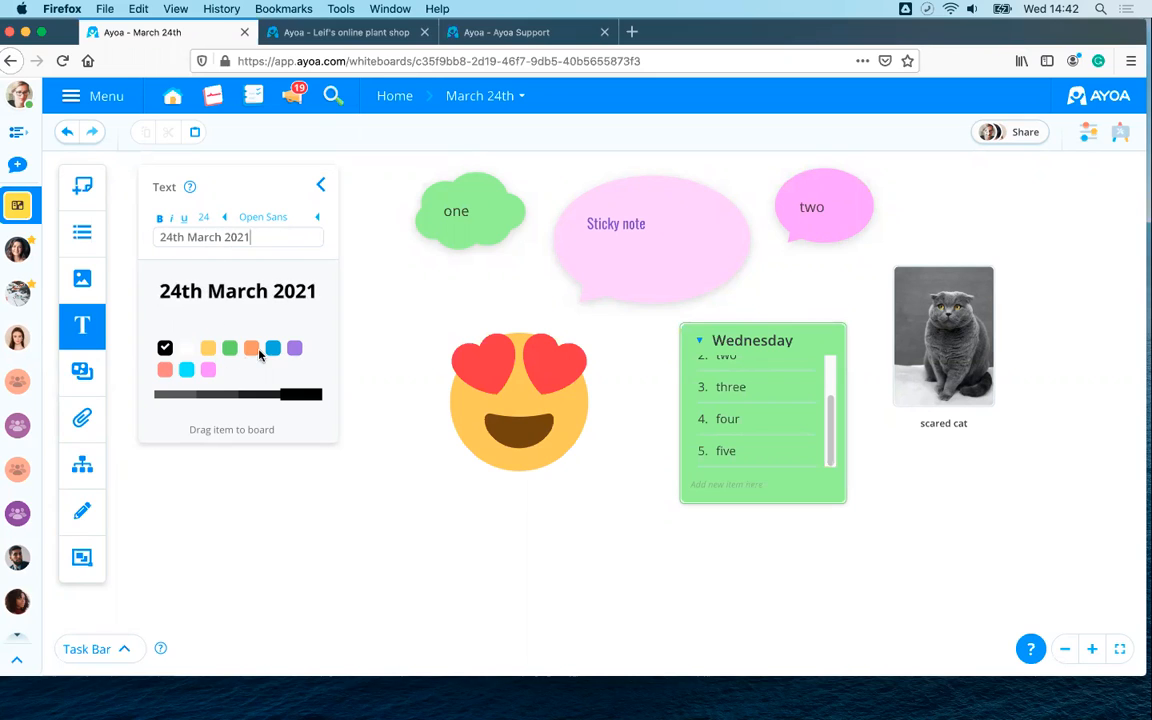
- Format the date text dark purple, Permanent Marker font, italic
{"action": "left_click", "coordinate": [251, 348]}
{"action": "left_click", "coordinate": [294, 348]}
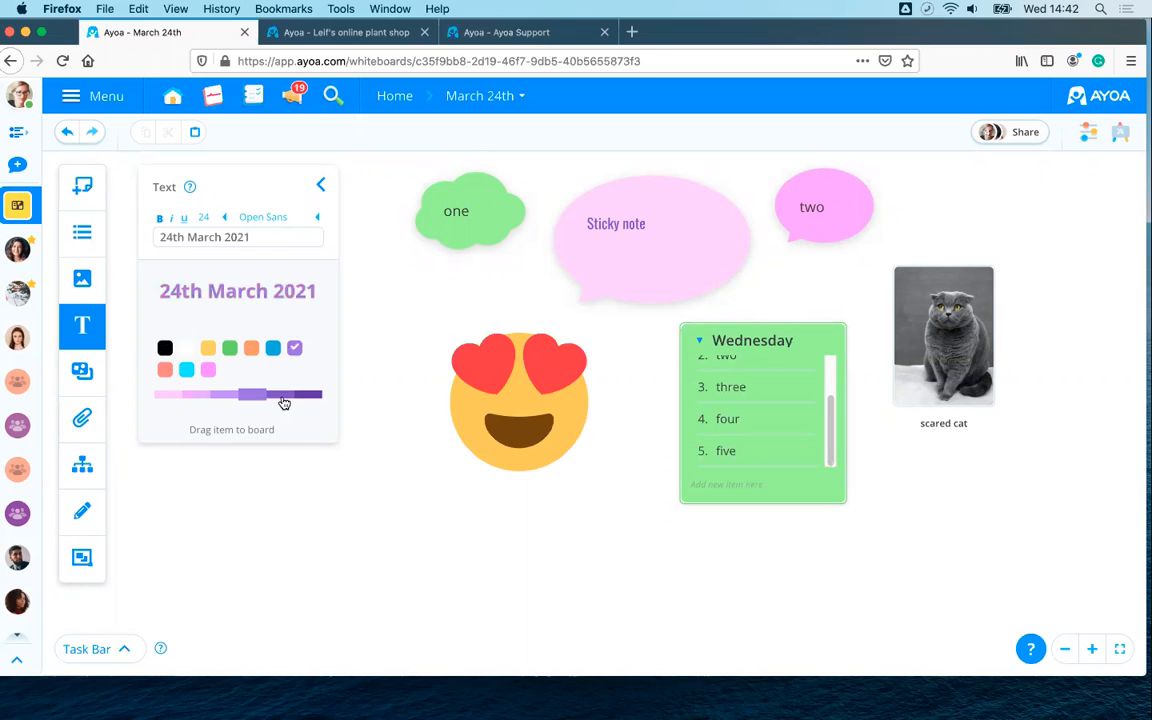
{"action": "left_click", "coordinate": [302, 394]}
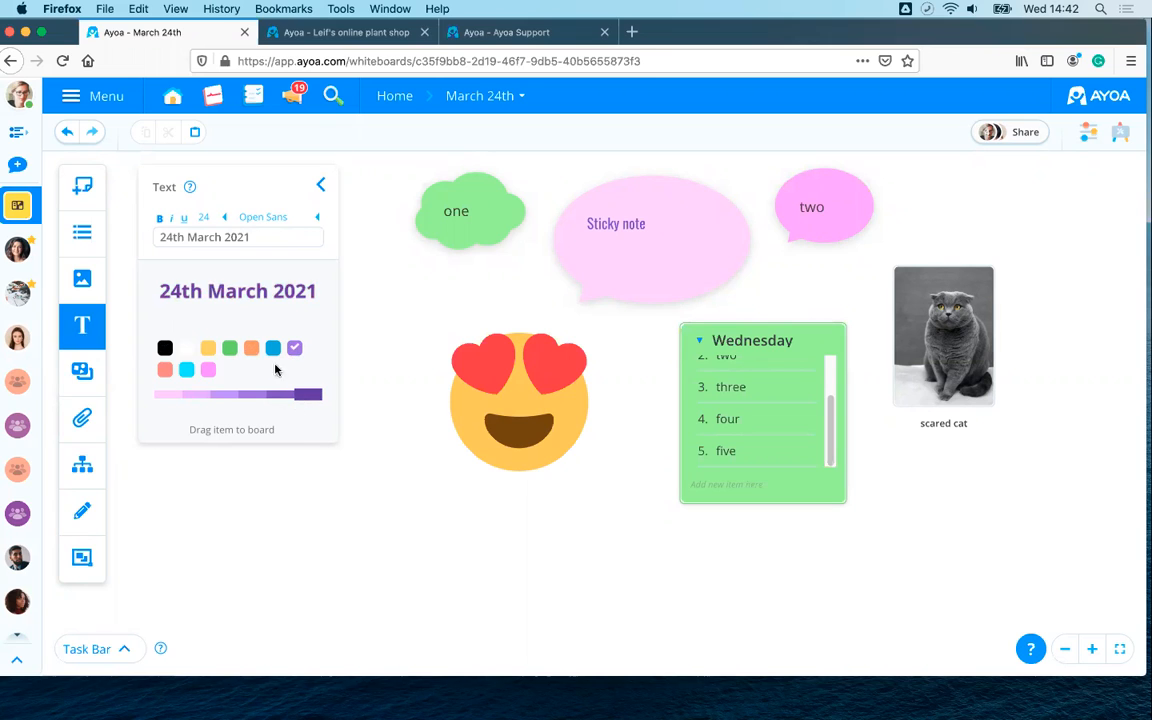
{"action": "left_click_drag", "start_coordinate": [256, 239], "coordinate": [82, 232]}
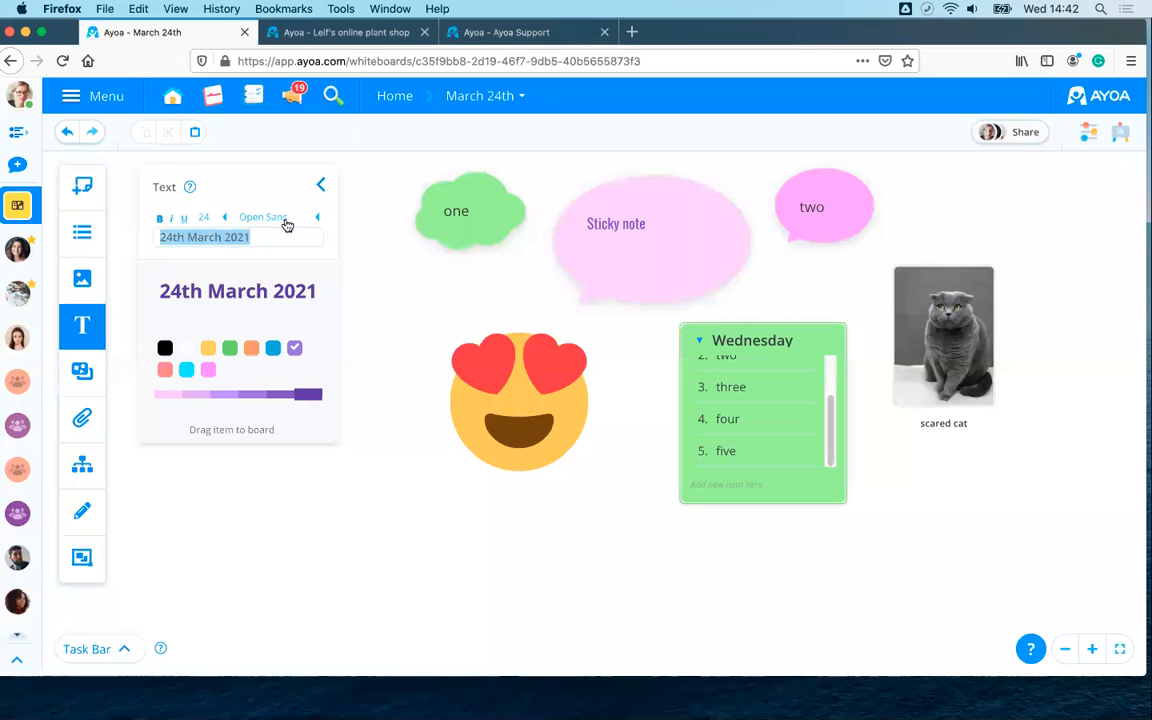
{"action": "left_click", "coordinate": [278, 222]}
{"action": "scroll", "coordinate": [272, 280], "scroll_direction": "down", "scroll_amount": 3}
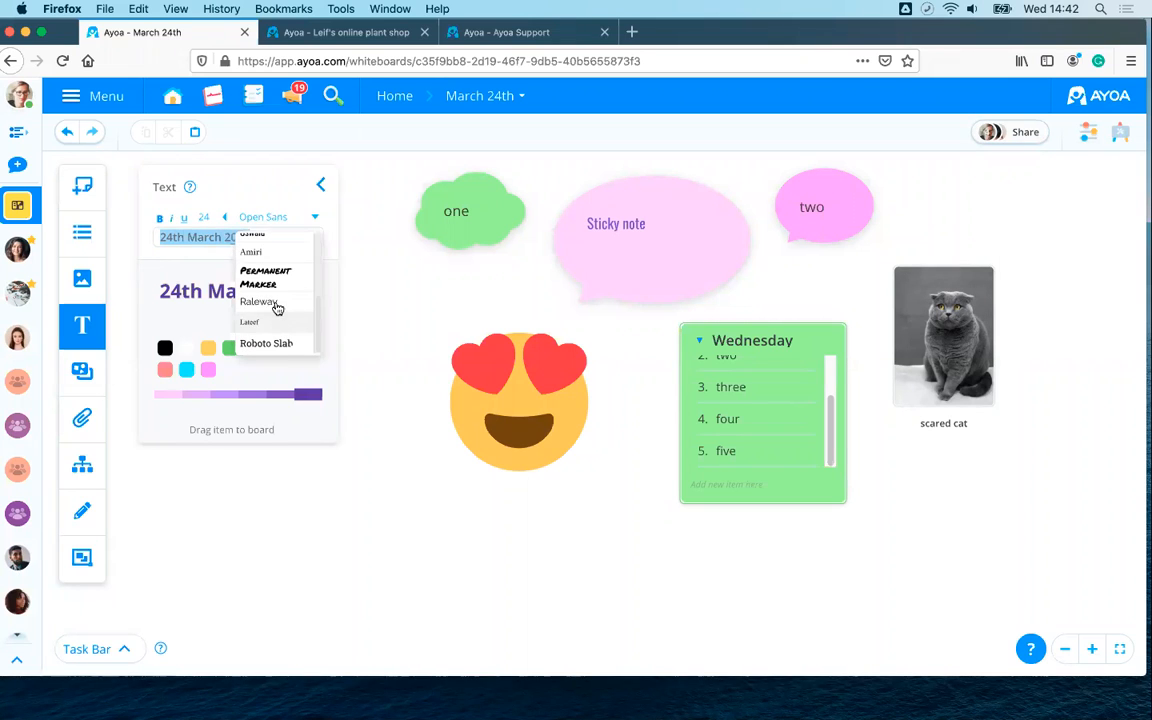
{"action": "left_click", "coordinate": [272, 278]}
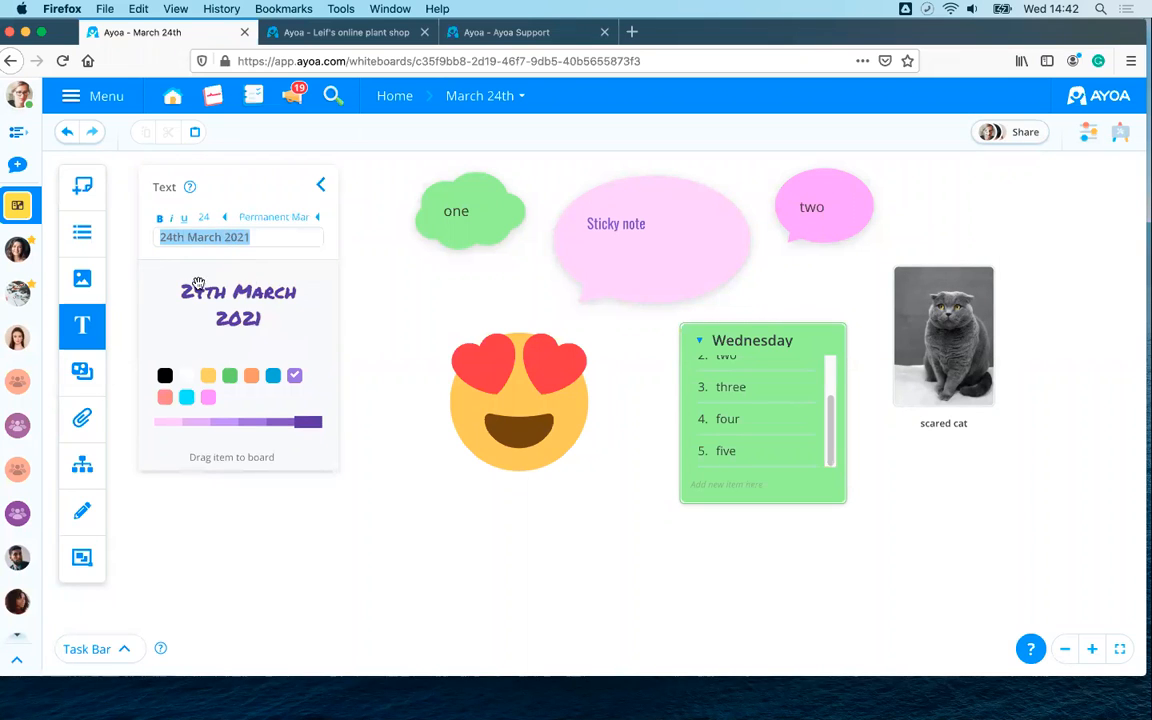
{"action": "left_click", "coordinate": [172, 219]}
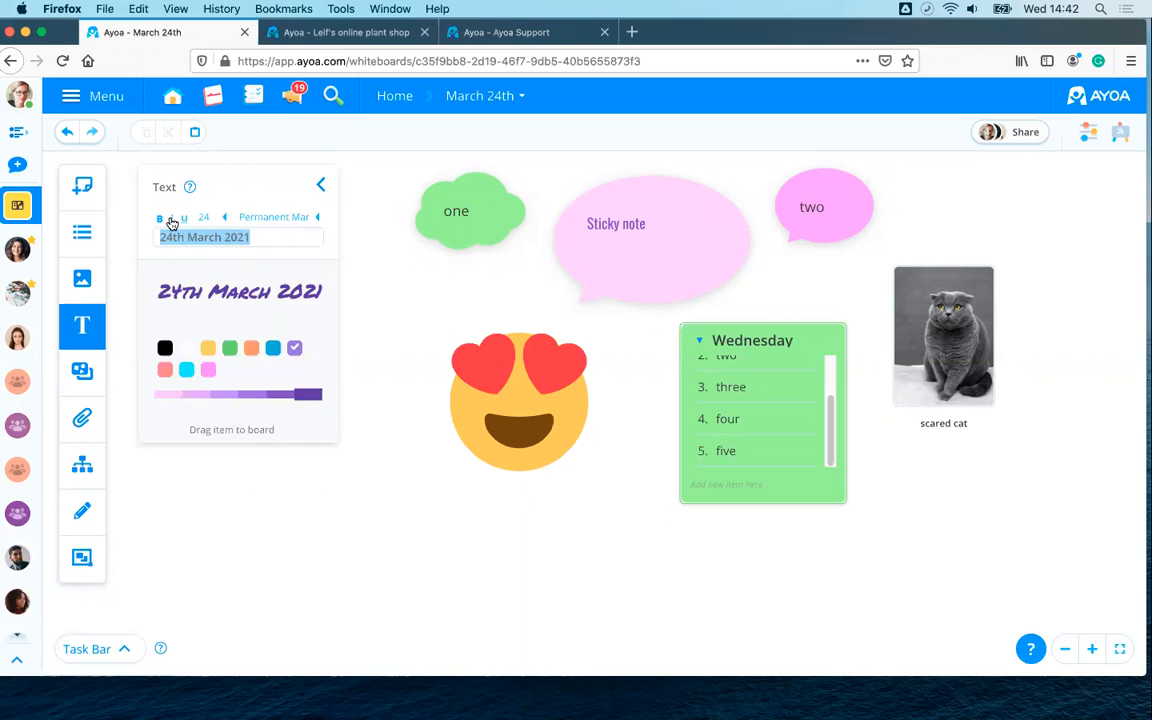
- Place the '24th March 2021' text just below the heart-eyes emoji
{"action": "left_click_drag", "start_coordinate": [212, 294], "coordinate": [506, 496]}
{"action": "double_click", "coordinate": [586, 507]}
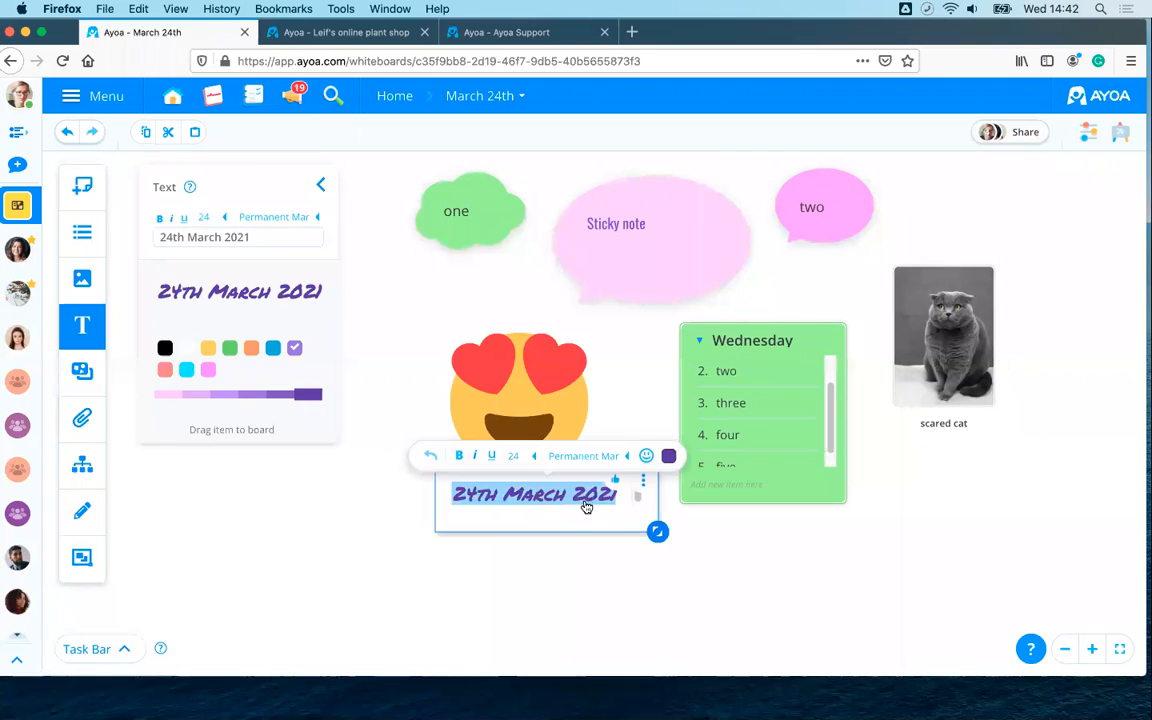
{"action": "left_click", "coordinate": [735, 589]}
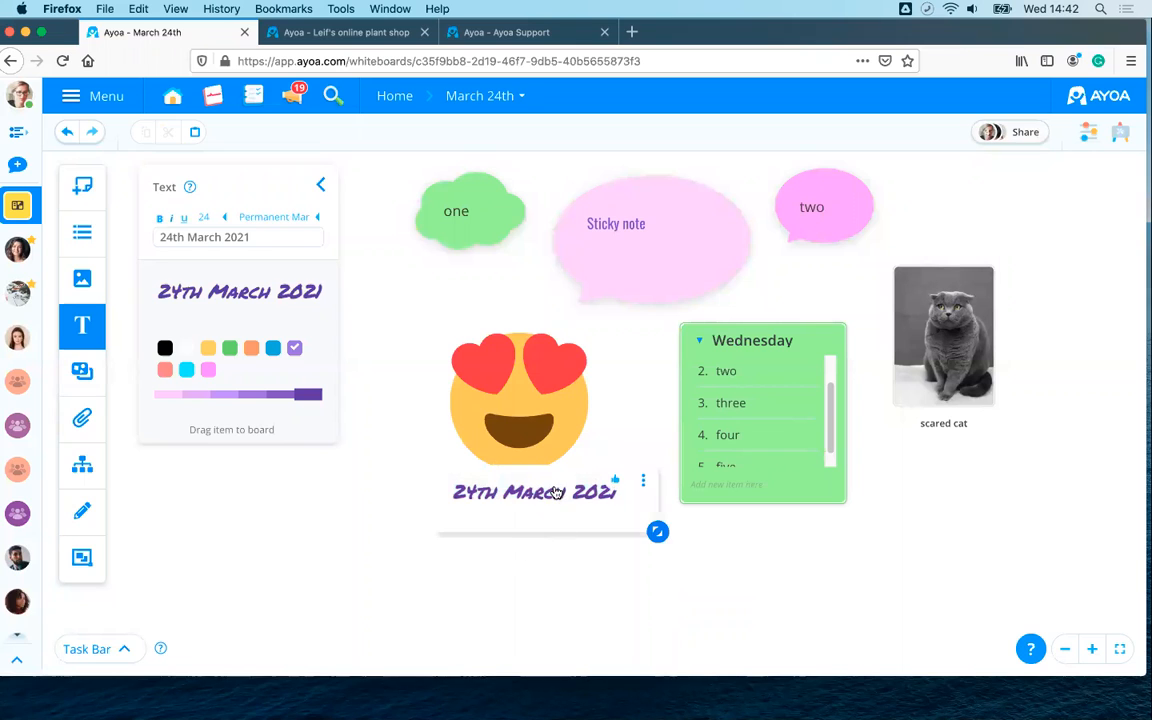
{"action": "left_click", "coordinate": [320, 185]}
{"action": "left_click_drag", "start_coordinate": [259, 286], "coordinate": [358, 287]}
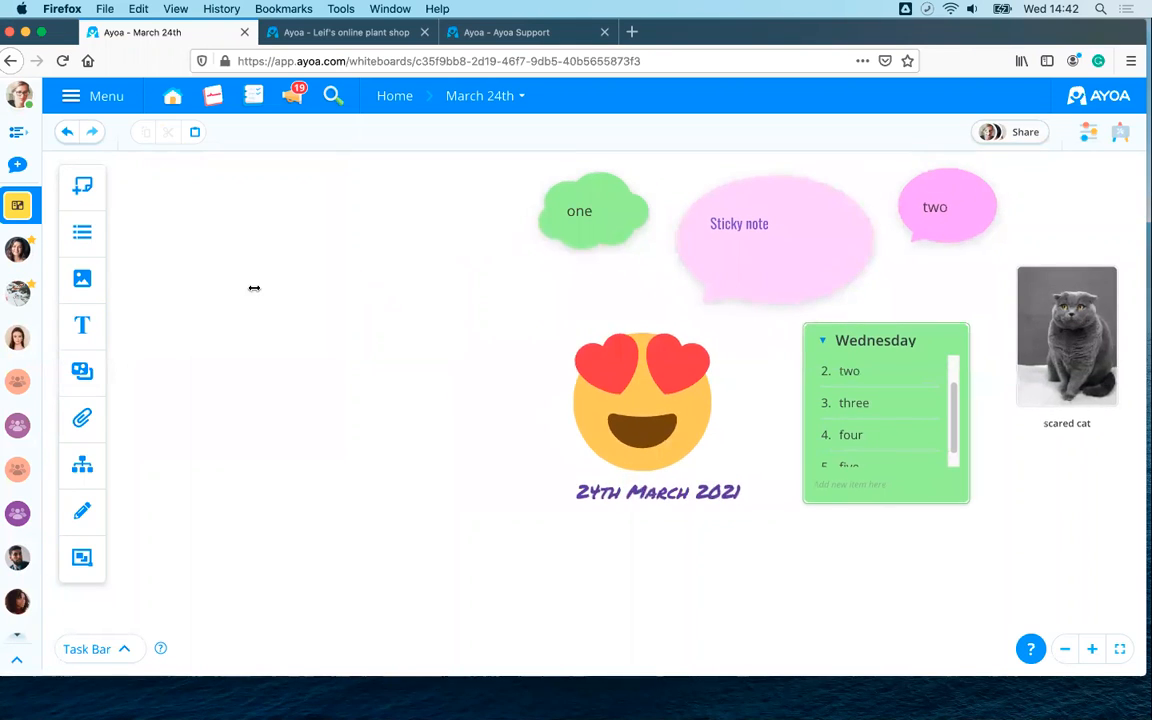
- Embed the Ayoa Support mind map as a card on the board
{"action": "left_click", "coordinate": [88, 372]}
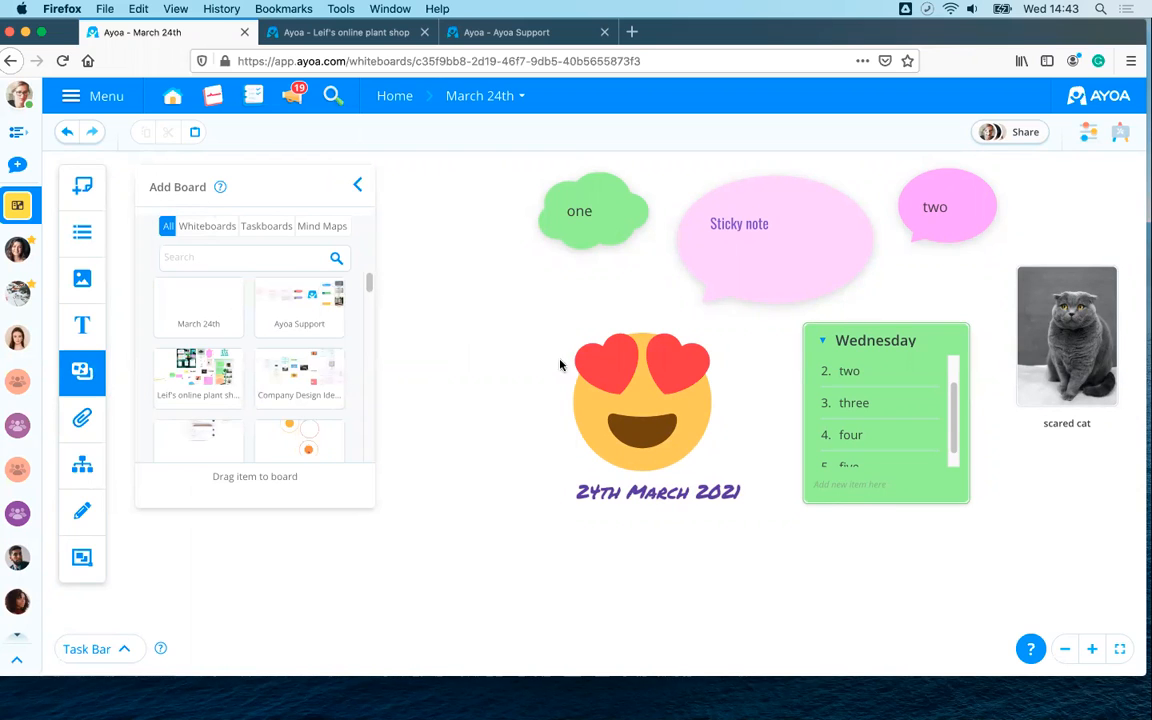
{"action": "left_click_drag", "start_coordinate": [521, 333], "coordinate": [591, 346]}
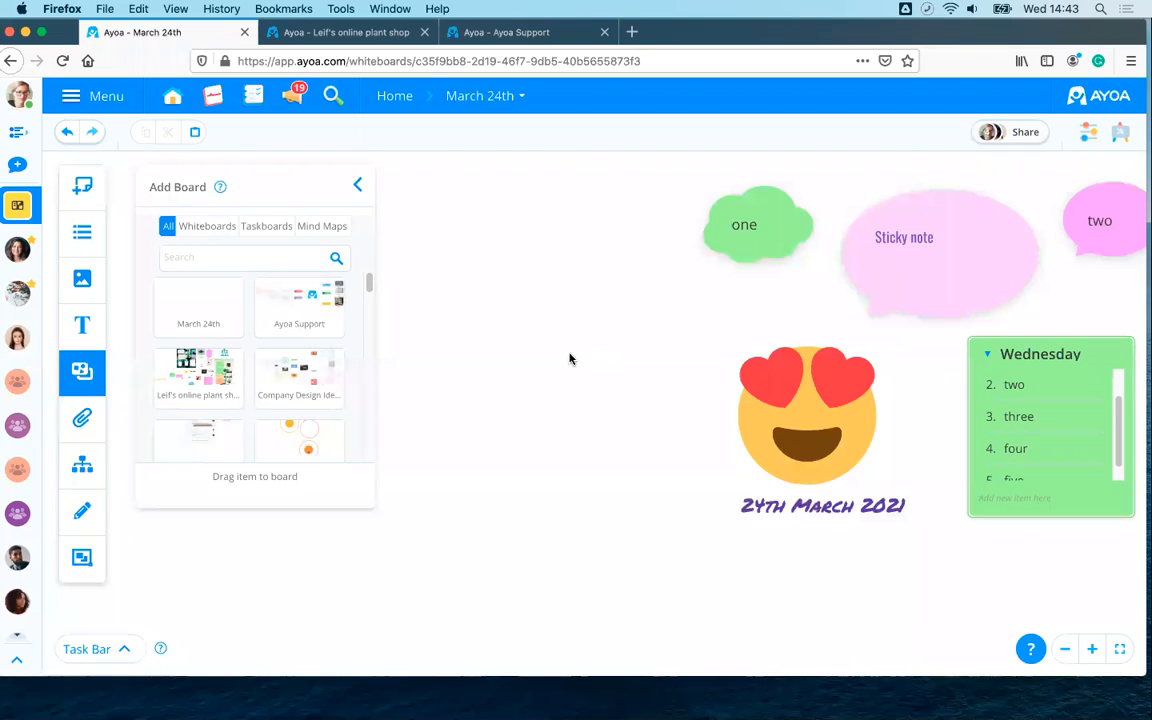
{"action": "left_click_drag", "start_coordinate": [470, 354], "coordinate": [445, 379]}
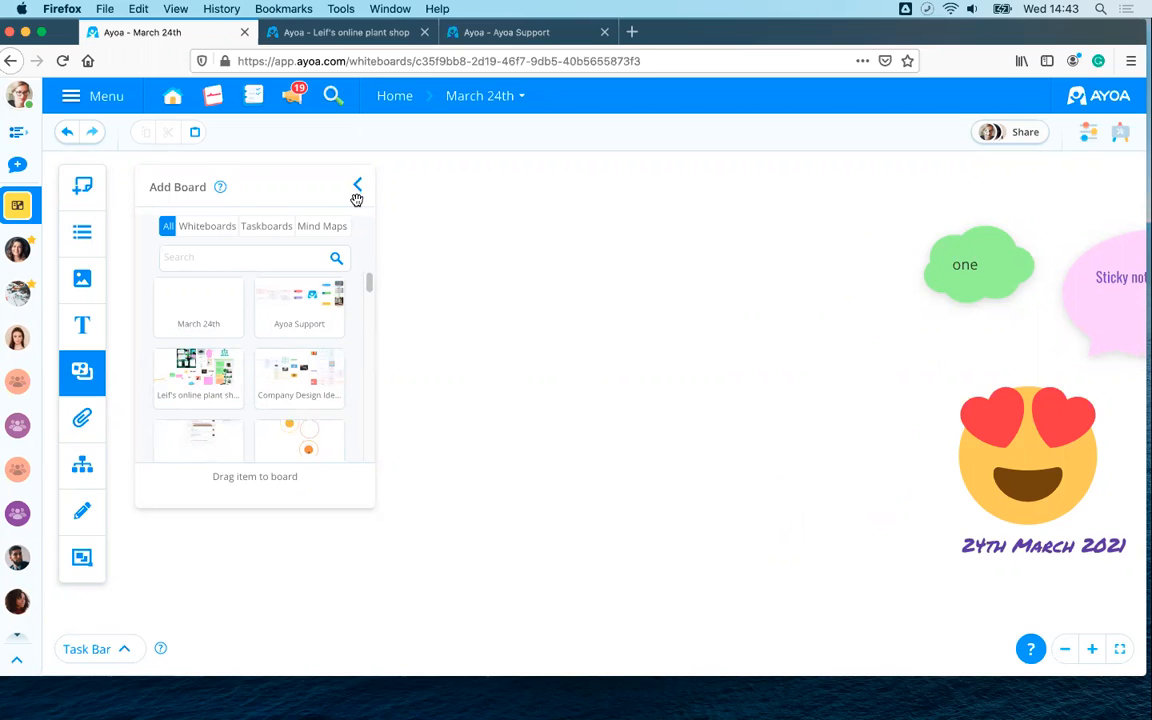
{"action": "left_click", "coordinate": [357, 205]}
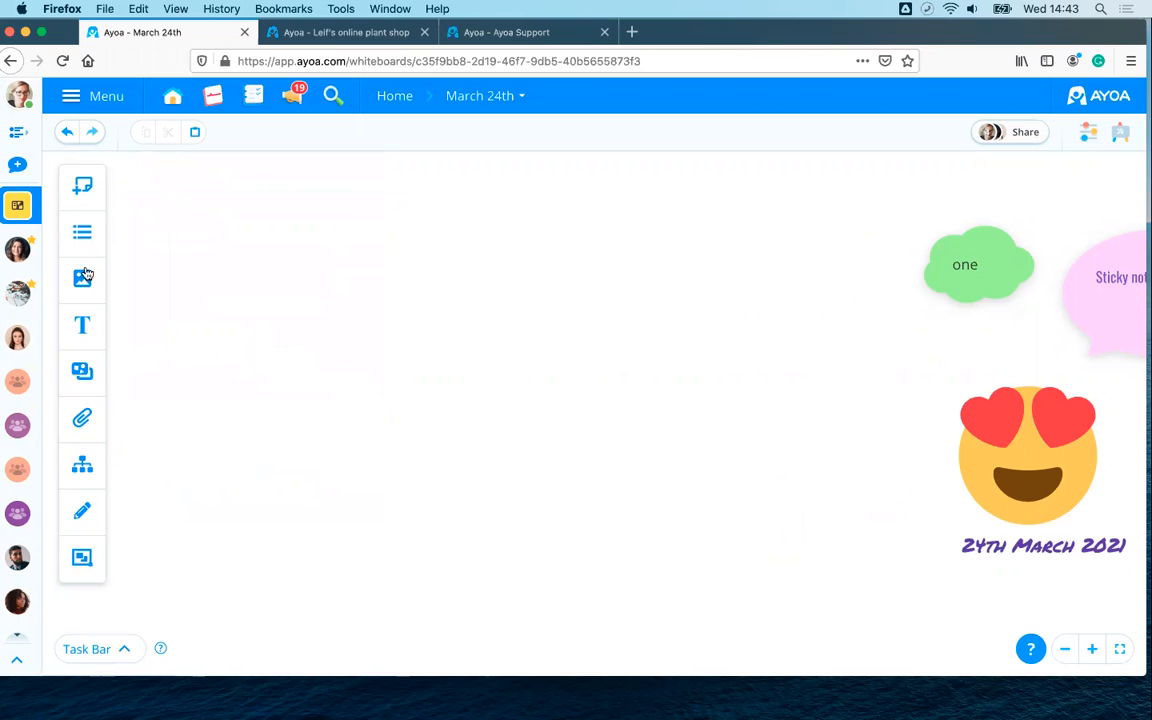
{"action": "left_click", "coordinate": [83, 372]}
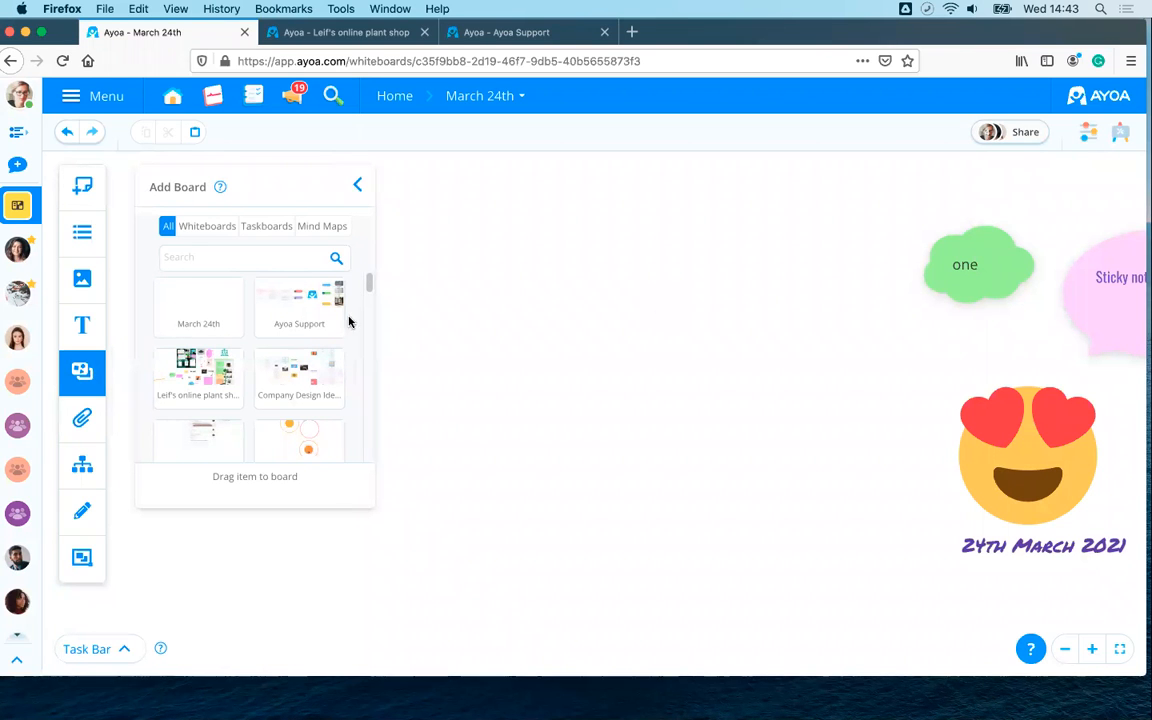
{"action": "left_click_drag", "start_coordinate": [350, 321], "coordinate": [589, 329]}
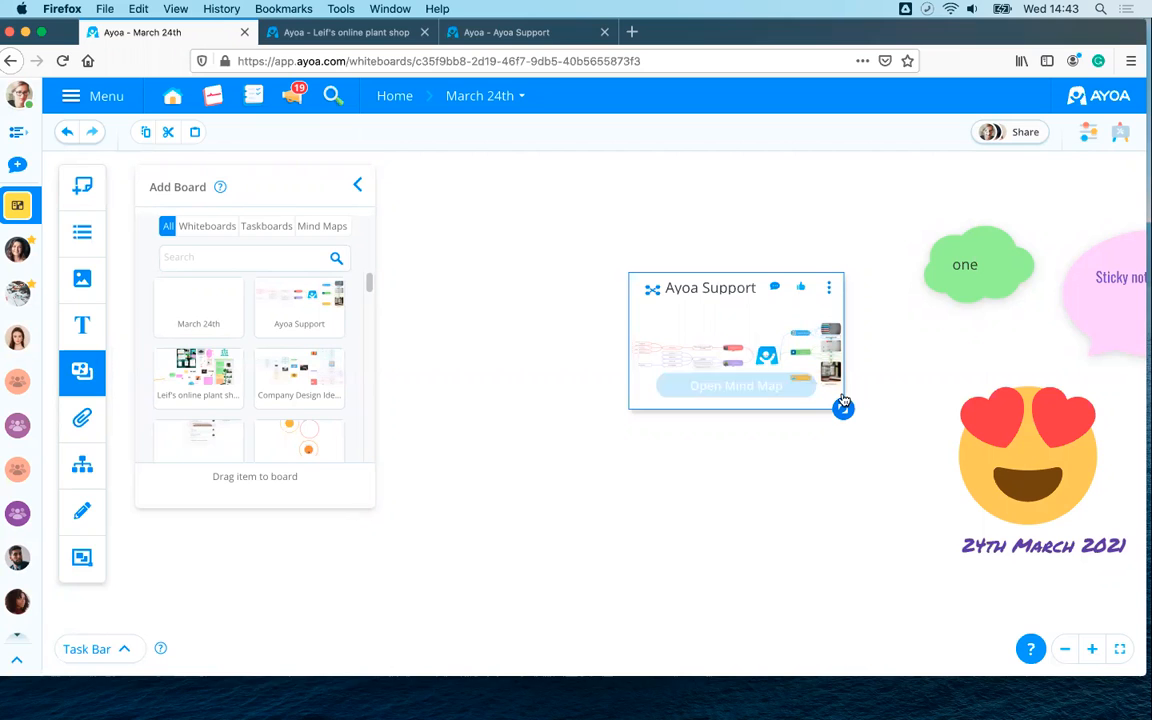
- Resize the Ayoa Support card and position it beside the 'one' cloud and emoji
{"action": "left_click_drag", "start_coordinate": [901, 456], "coordinate": [1016, 568]}
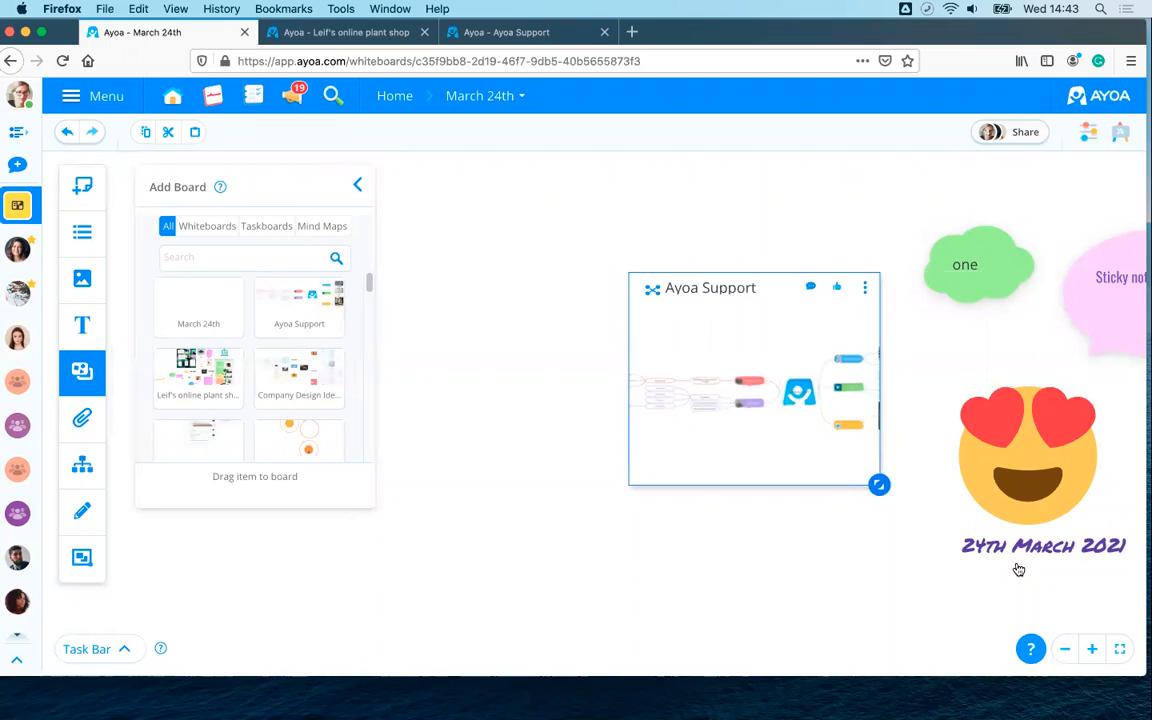
{"action": "left_click_drag", "start_coordinate": [670, 287], "coordinate": [449, 177]}
{"action": "left_click", "coordinate": [356, 187]}
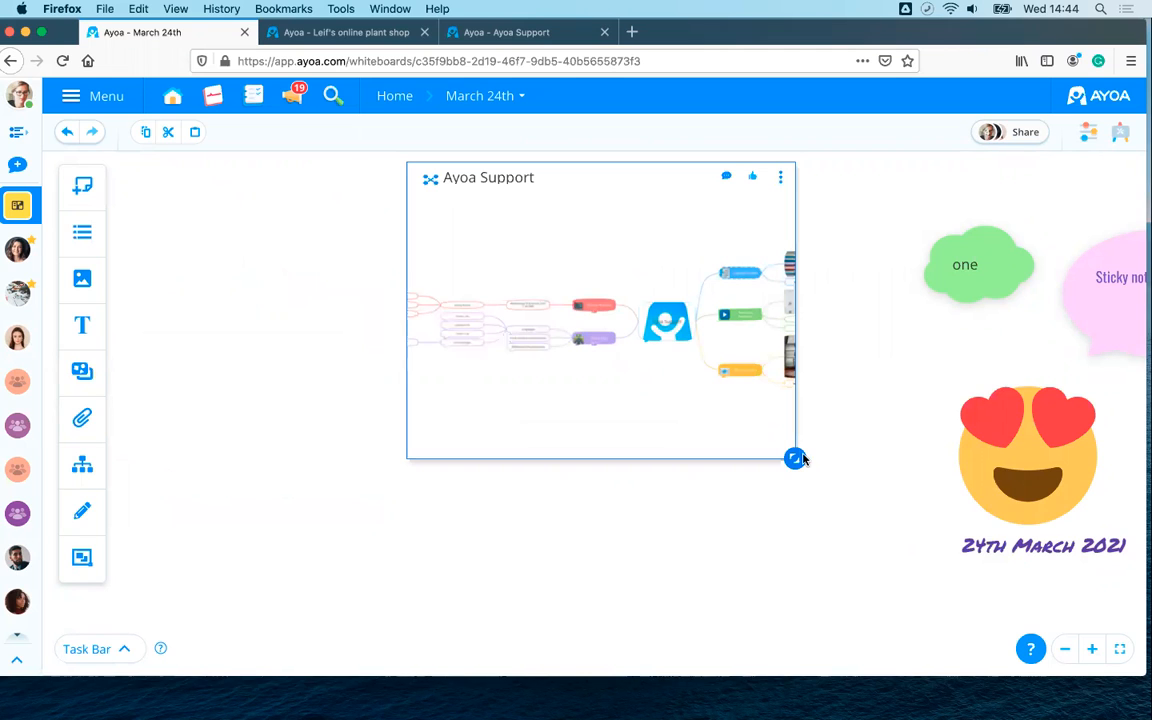
{"action": "left_click_drag", "start_coordinate": [812, 468], "coordinate": [1023, 587]}
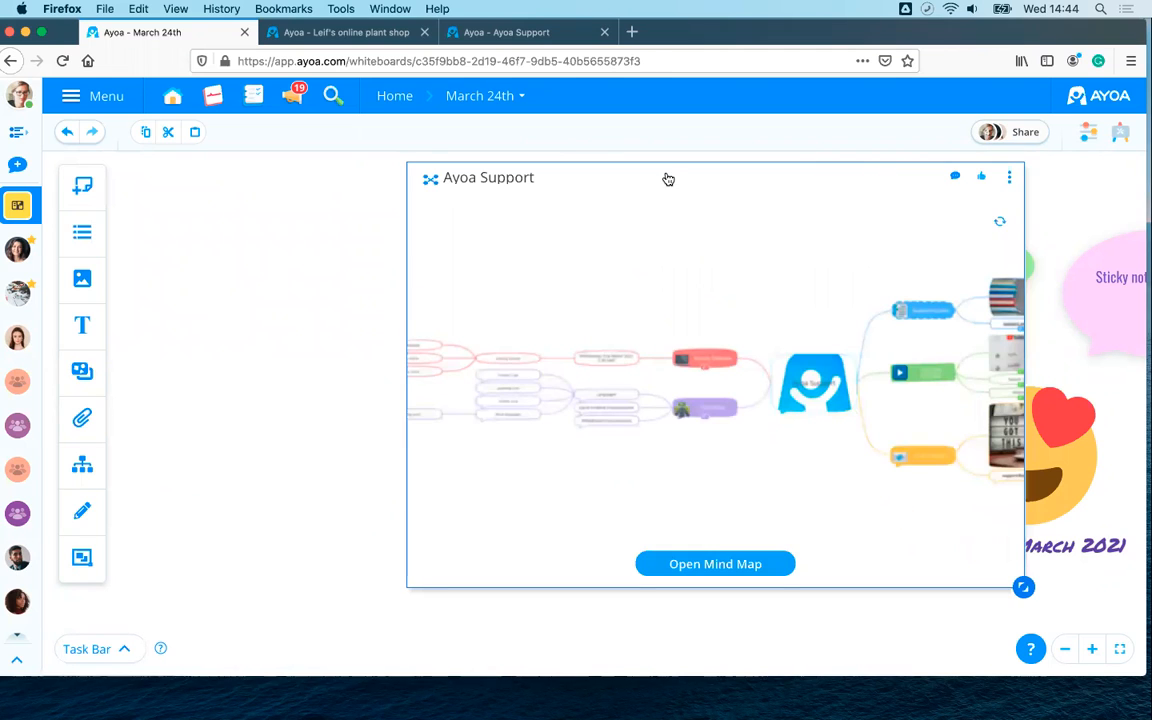
{"action": "left_click_drag", "start_coordinate": [432, 163], "coordinate": [176, 166]}
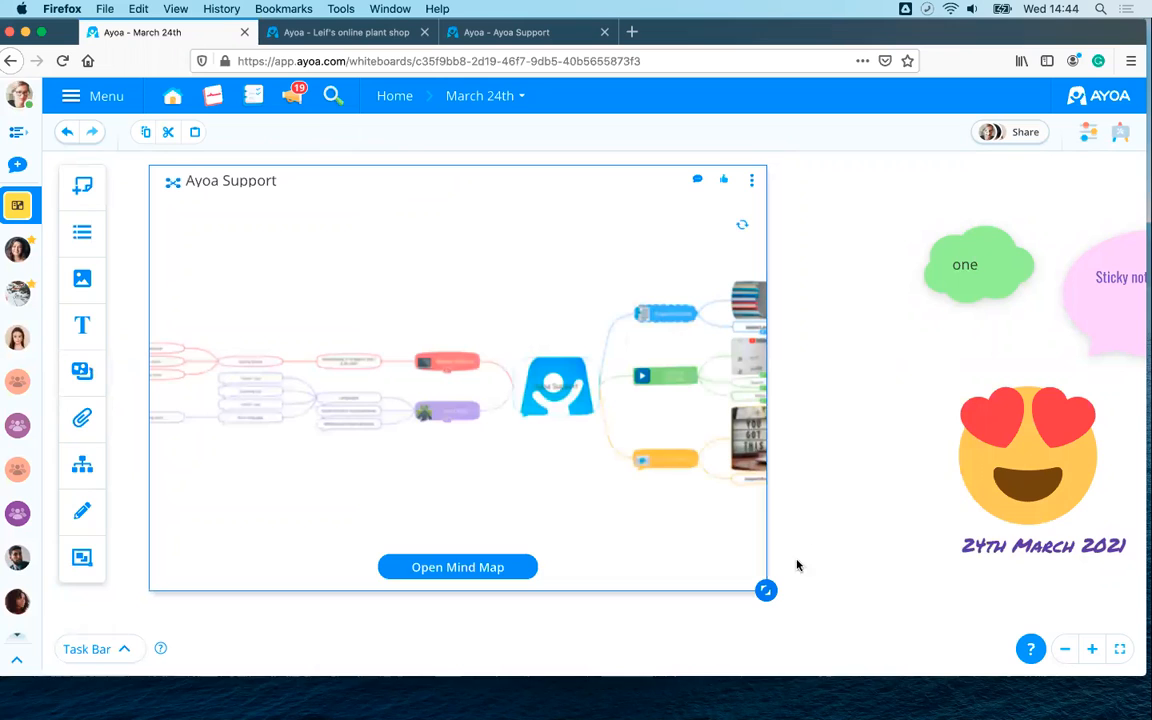
{"action": "left_click_drag", "start_coordinate": [766, 590], "coordinate": [920, 593]}
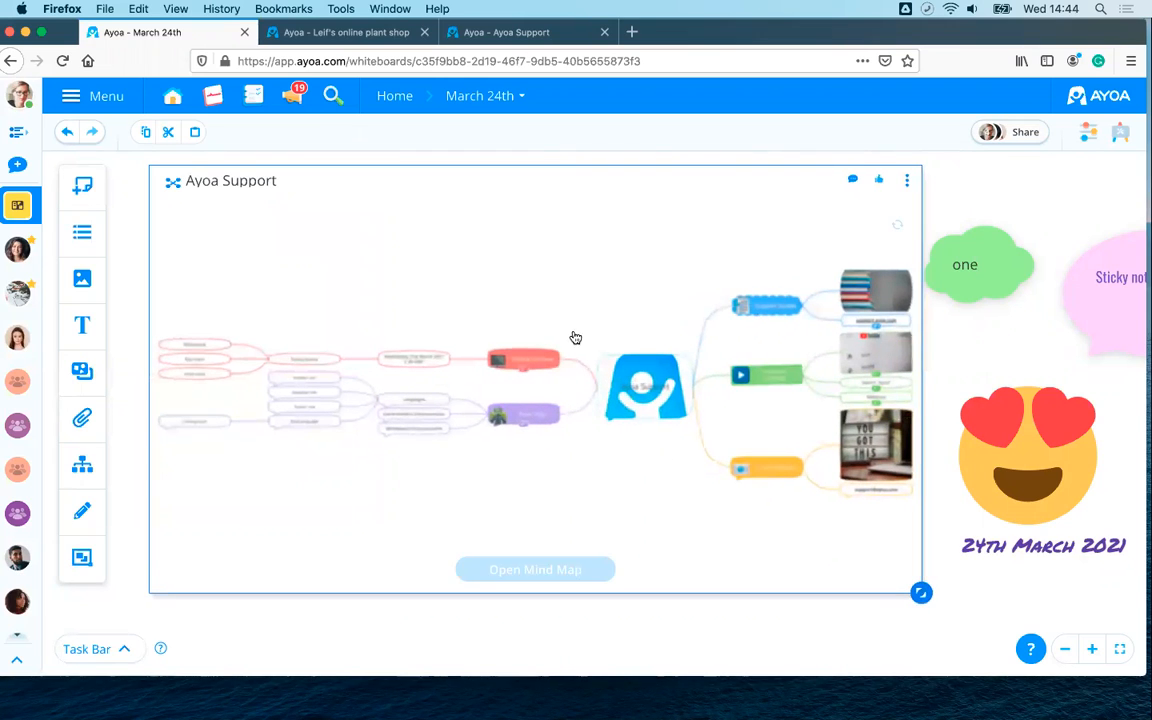
{"action": "left_click", "coordinate": [779, 625]}
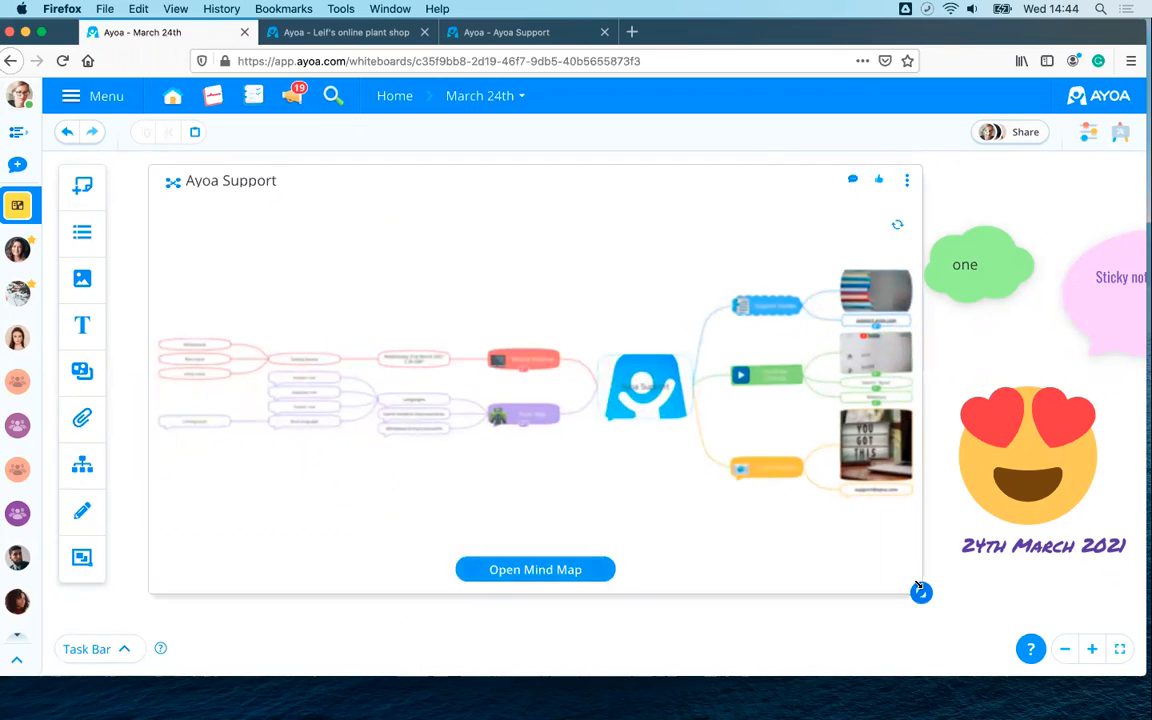
{"action": "left_click_drag", "start_coordinate": [921, 593], "coordinate": [425, 450]}
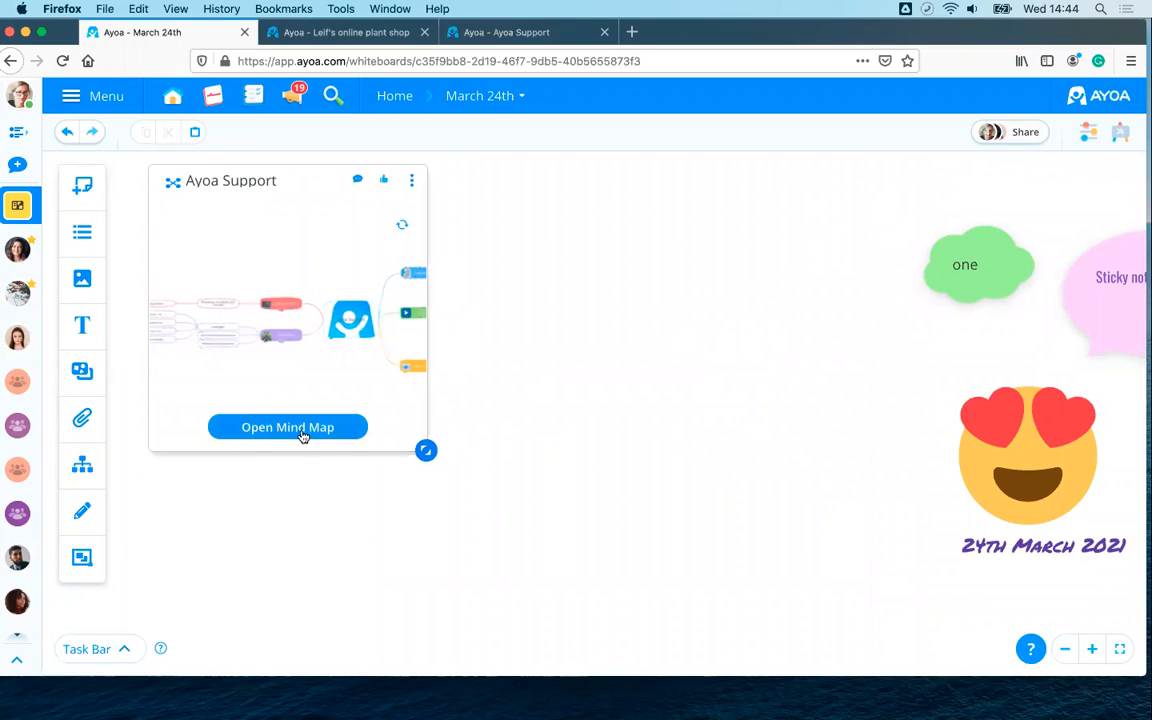
{"action": "left_click_drag", "start_coordinate": [258, 177], "coordinate": [704, 216]}
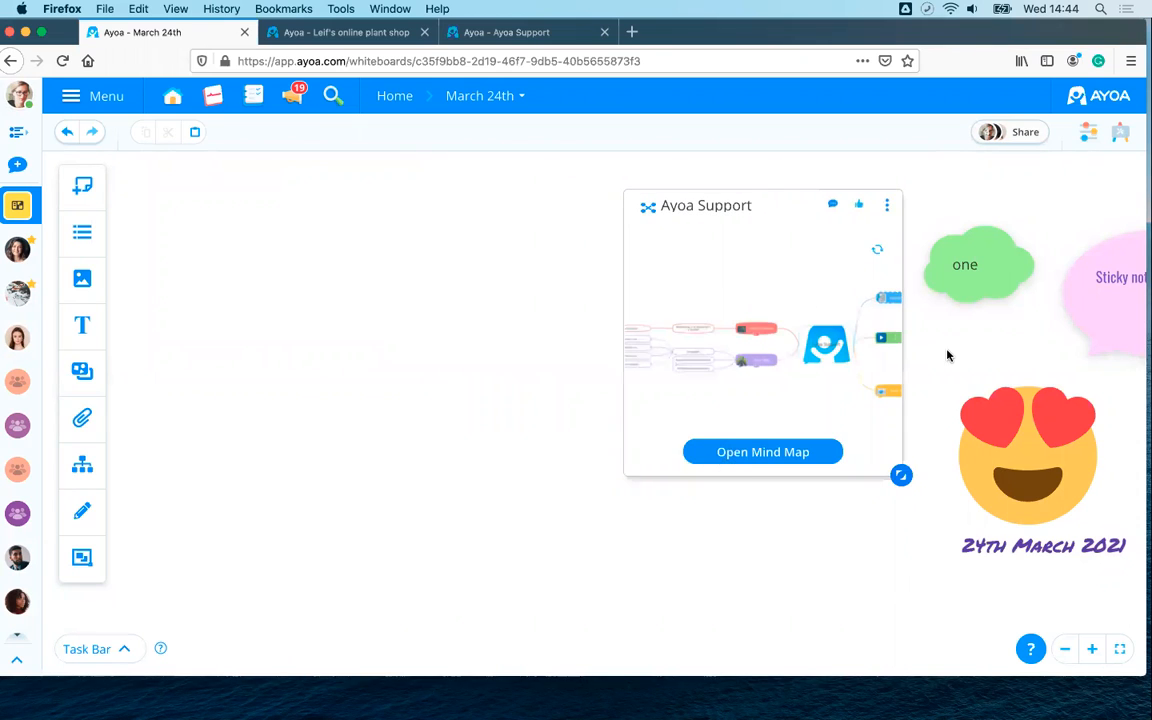
{"action": "mouse_move", "coordinate": [402, 355]}
{"action": "left_mouse_down"}
{"action": "mouse_move", "coordinate": [313, 356]}
{"action": "mouse_move", "coordinate": [417, 360]}
{"action": "left_mouse_up"}
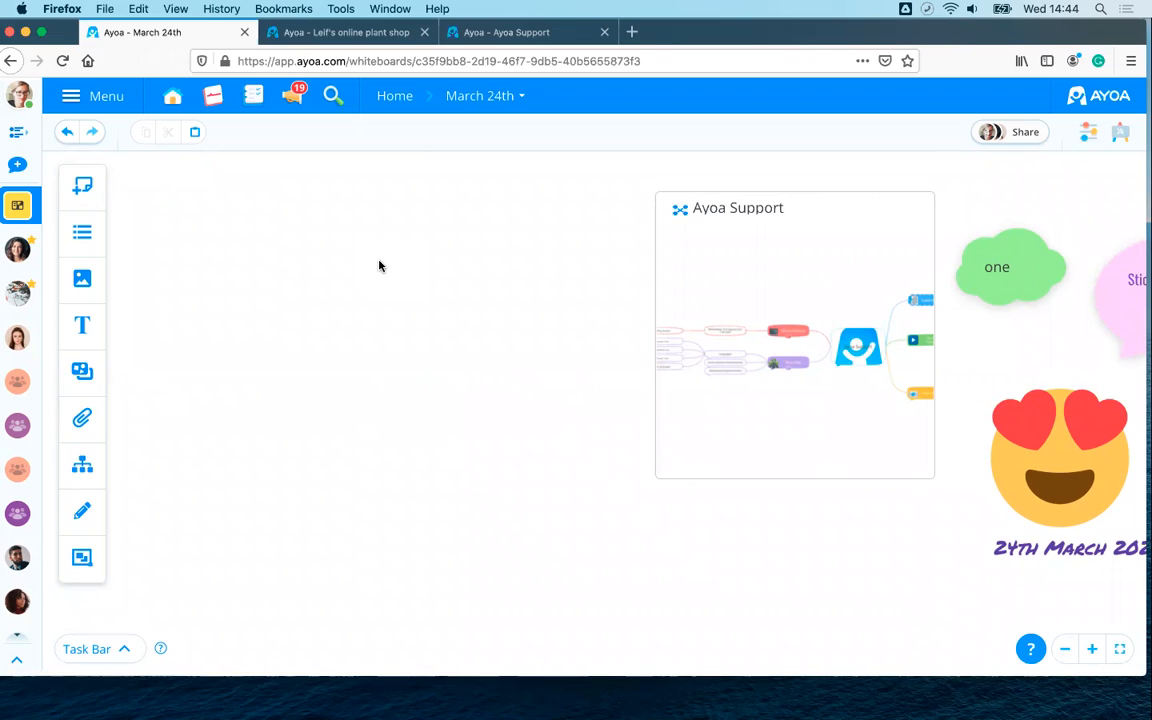
- Paste the YouTube tutorial link as an attachment and place its card on the board
{"action": "left_click", "coordinate": [84, 421]}
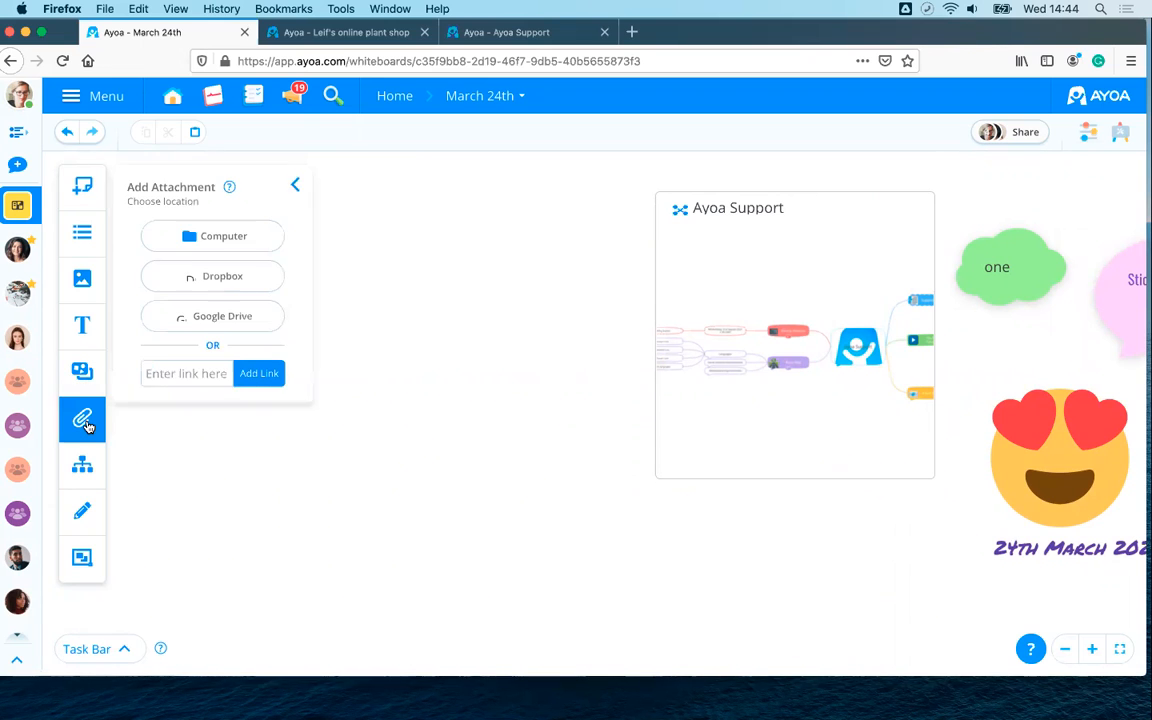
{"action": "left_click", "coordinate": [235, 249]}
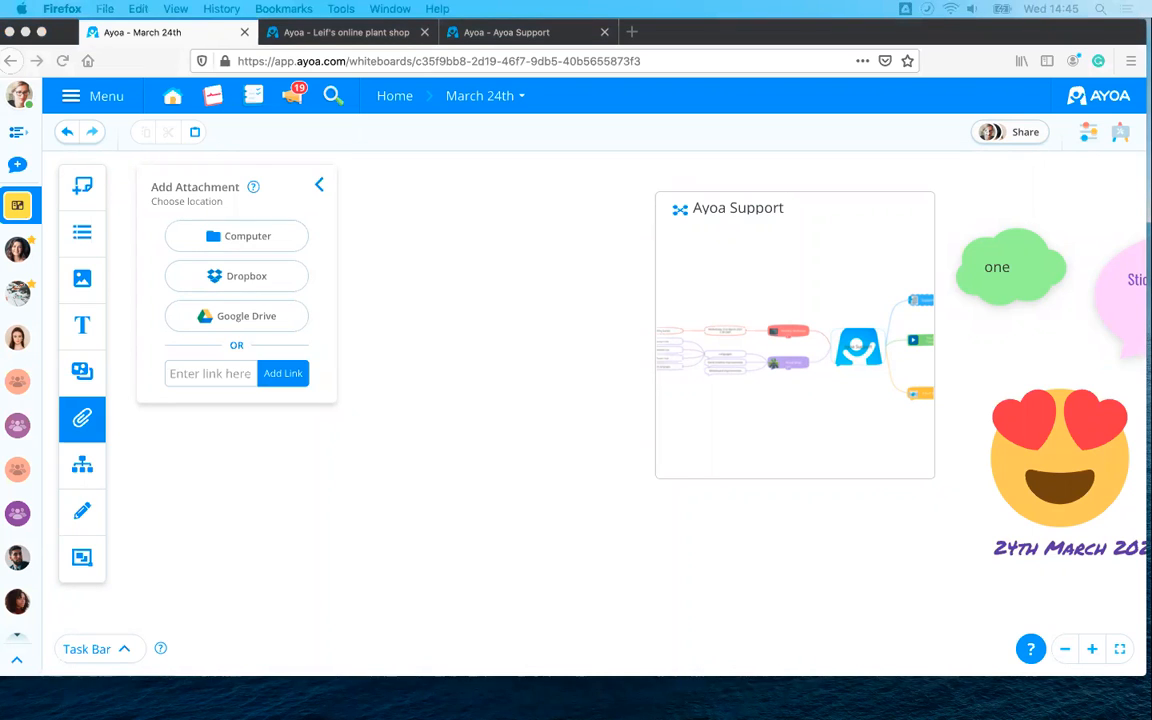
{"action": "right_click", "coordinate": [170, 373]}
{"action": "left_click", "coordinate": [227, 436]}
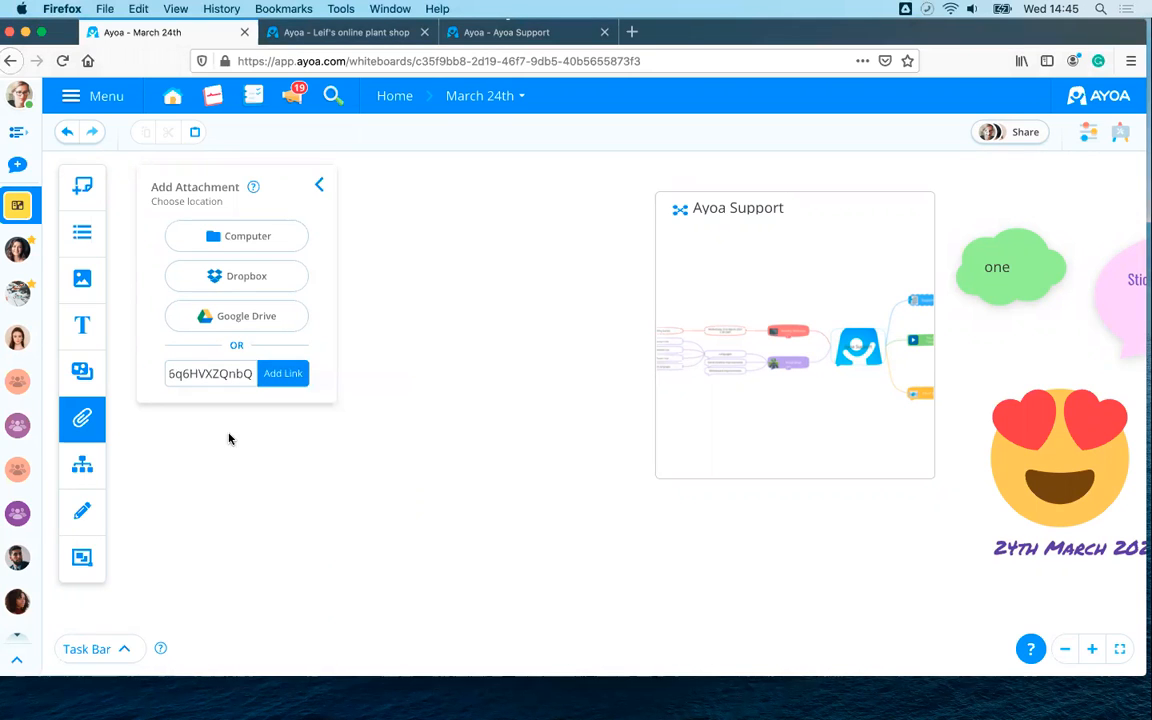
{"action": "left_click", "coordinate": [283, 376]}
{"action": "left_click_drag", "start_coordinate": [213, 447], "coordinate": [442, 341]}
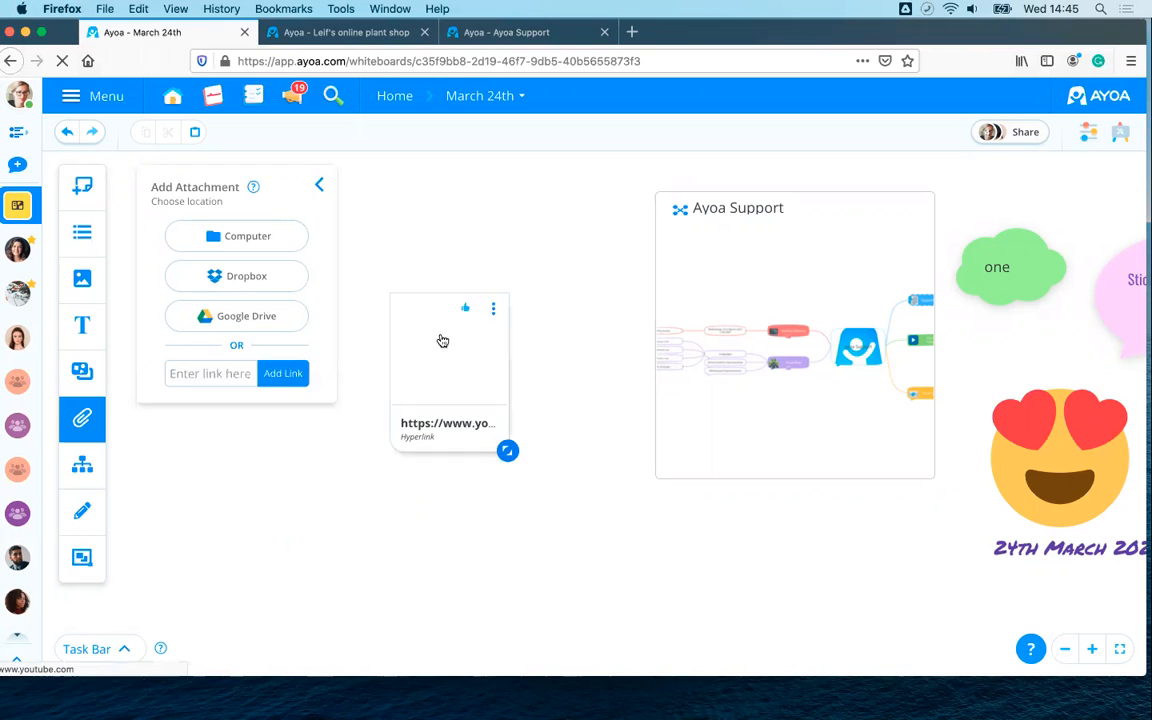
- Enlarge the YouTube card to show its thumbnail and move it left of the mind map
{"action": "left_click", "coordinate": [319, 186]}
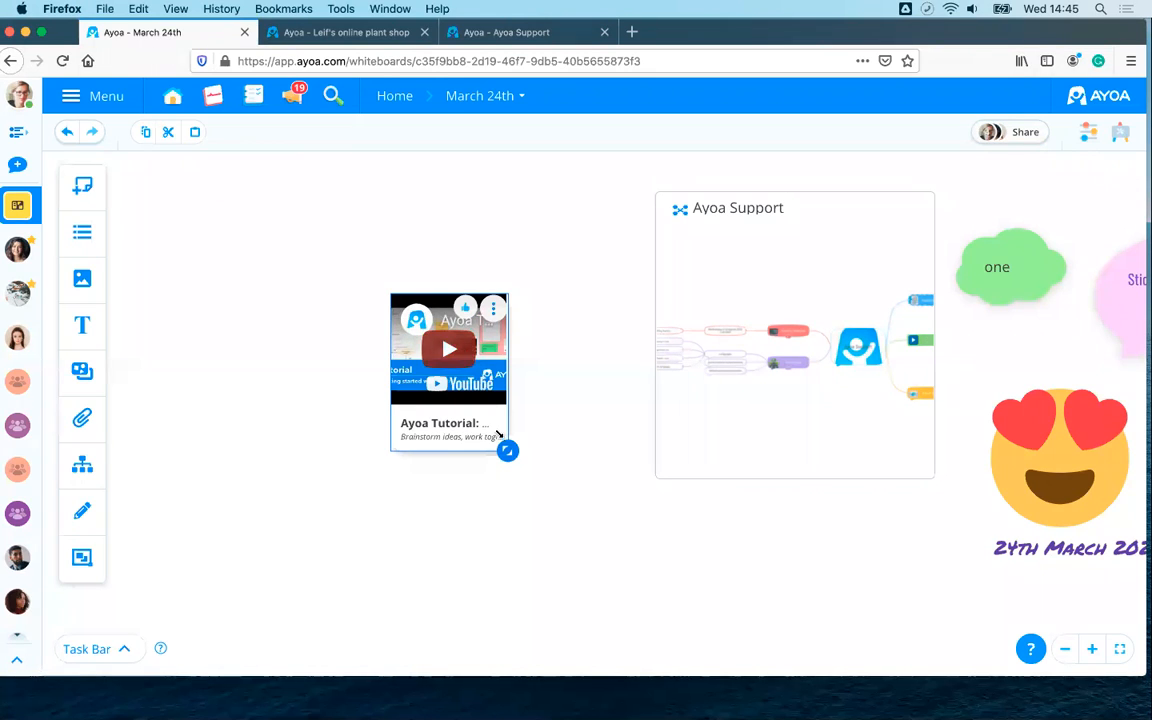
{"action": "left_click_drag", "start_coordinate": [507, 450], "coordinate": [736, 512]}
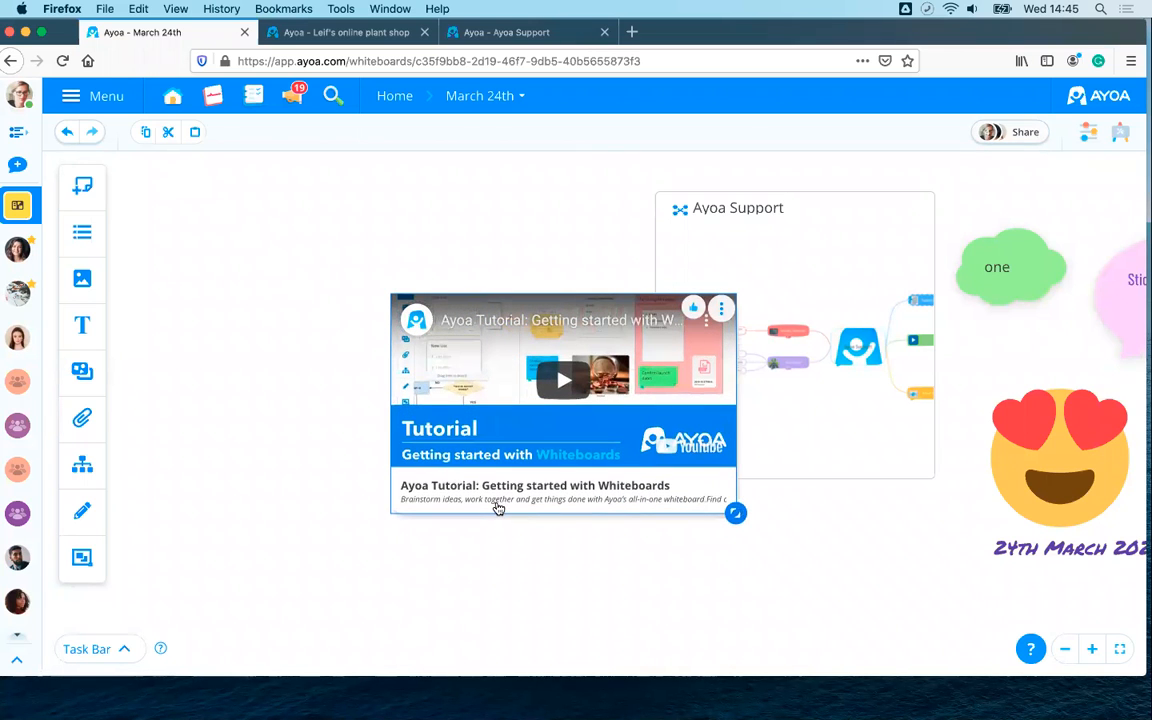
{"action": "left_click_drag", "start_coordinate": [497, 508], "coordinate": [383, 476]}
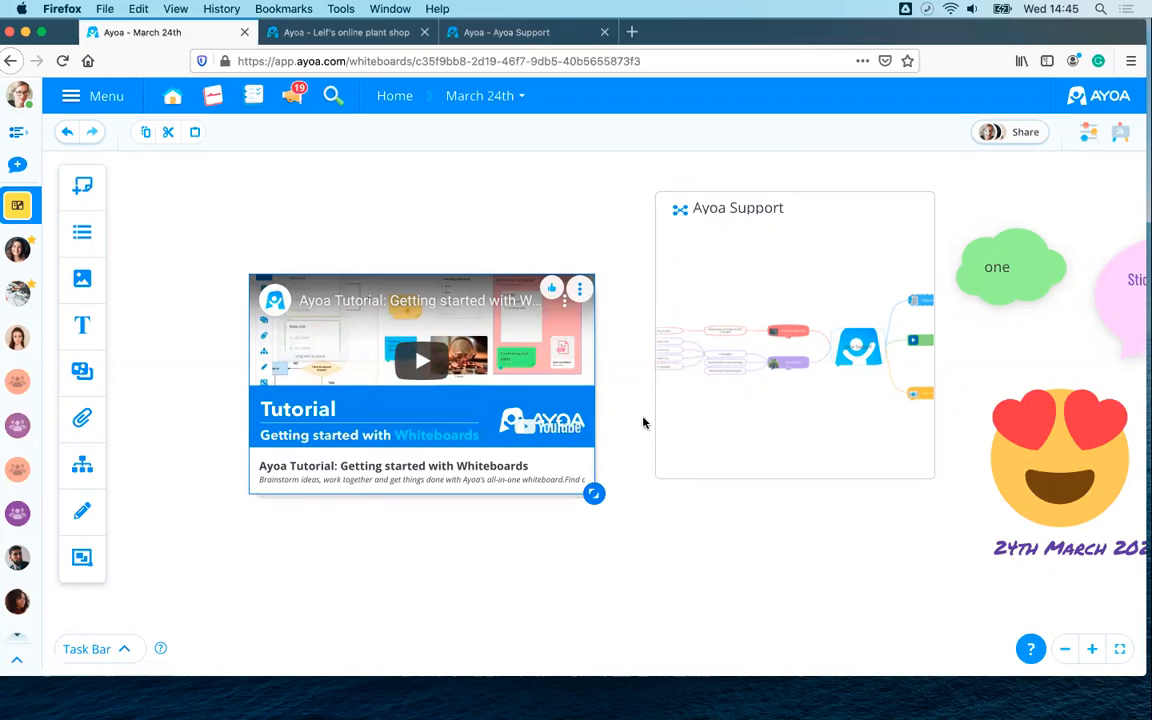
{"action": "left_click_drag", "start_coordinate": [756, 509], "coordinate": [689, 503]}
{"action": "scroll", "coordinate": [700, 498], "scroll_direction": "down", "scroll_amount": 2}
{"action": "scroll", "coordinate": [728, 496], "scroll_direction": "left", "scroll_amount": 2}
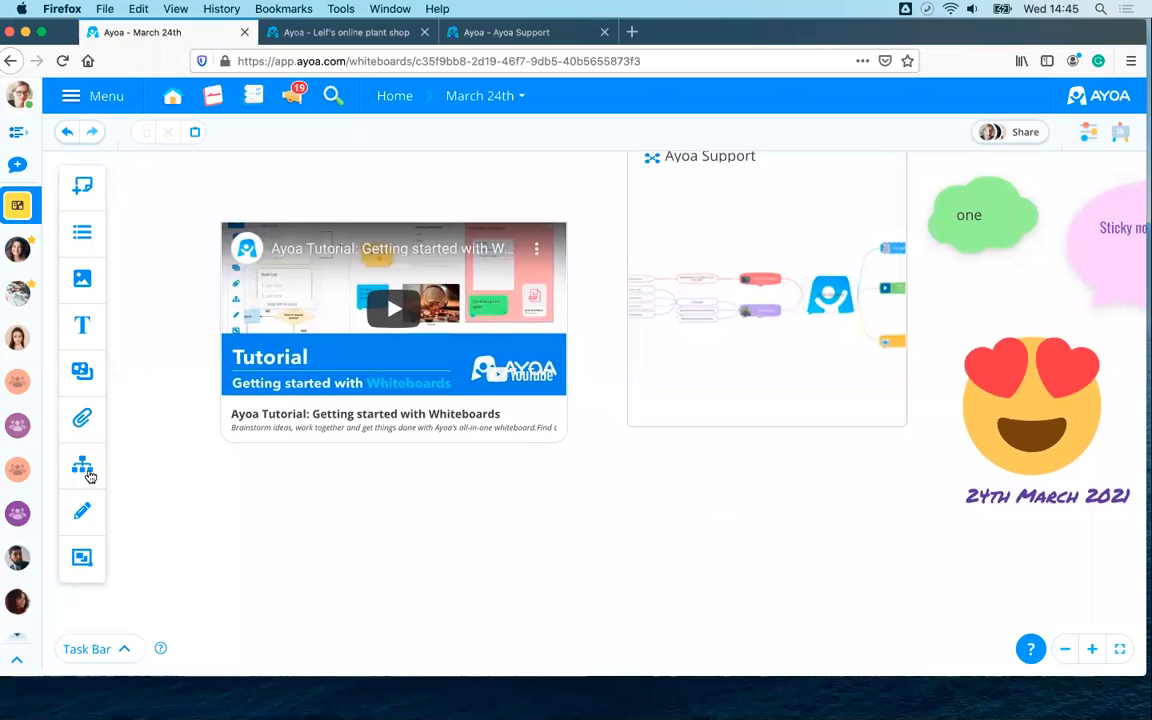
- Open the Flowchart options, check the plant shop board's example flowchart, then return to March 24th
{"action": "left_click", "coordinate": [83, 467]}
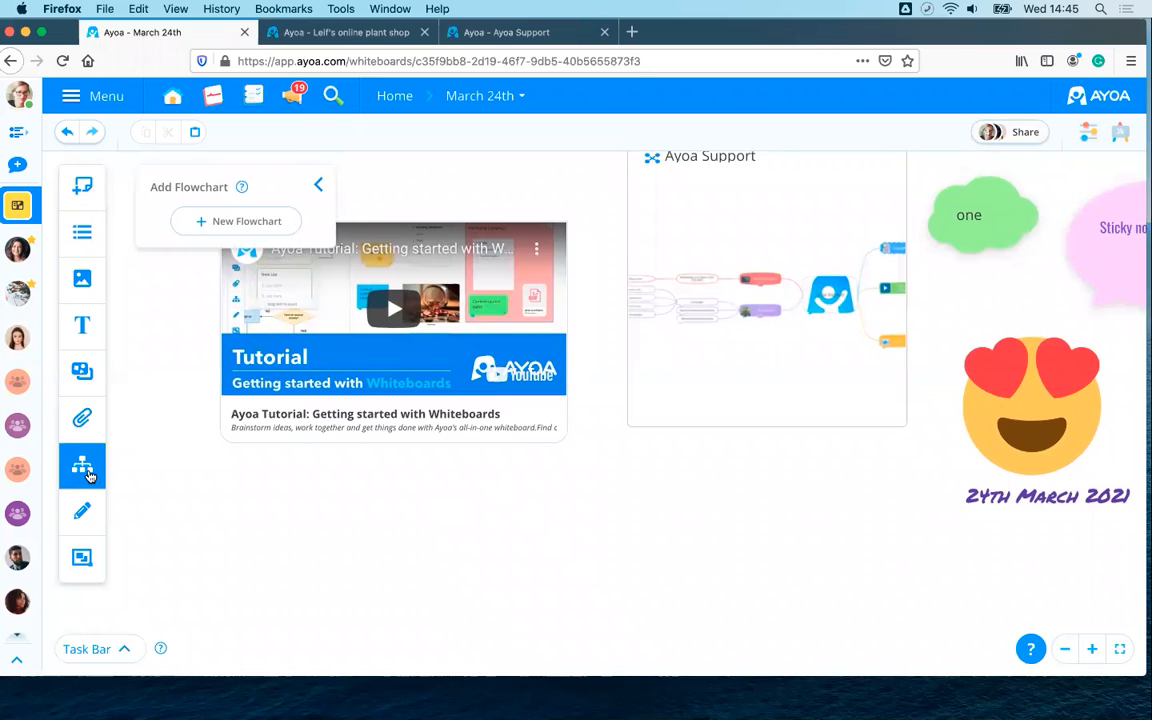
{"action": "left_click", "coordinate": [340, 32]}
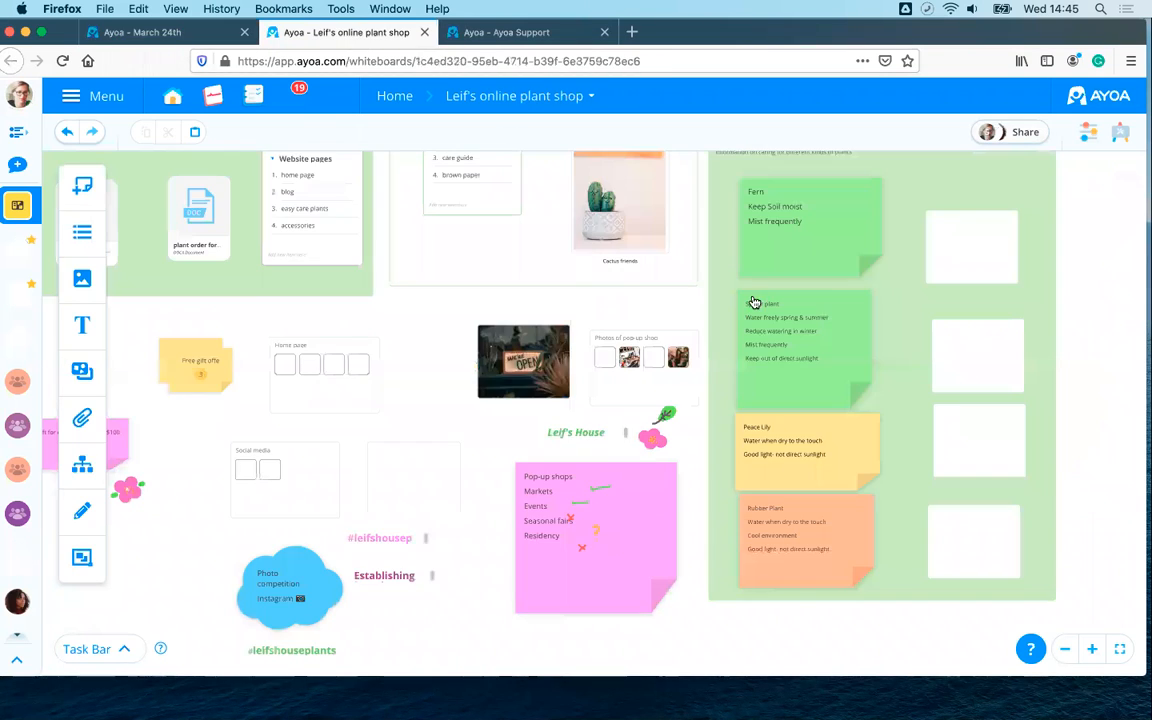
{"action": "scroll", "coordinate": [1062, 404], "scroll_direction": "up", "scroll_amount": 4}
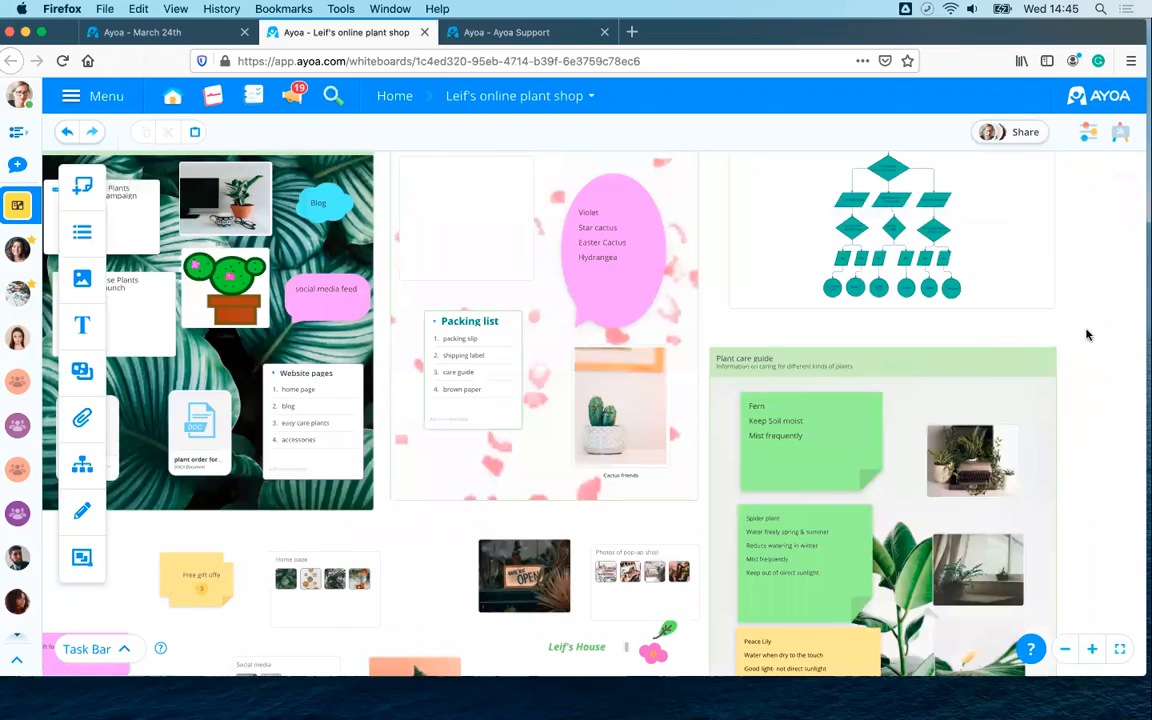
{"action": "scroll", "coordinate": [1030, 332], "scroll_direction": "up", "scroll_amount": 5}
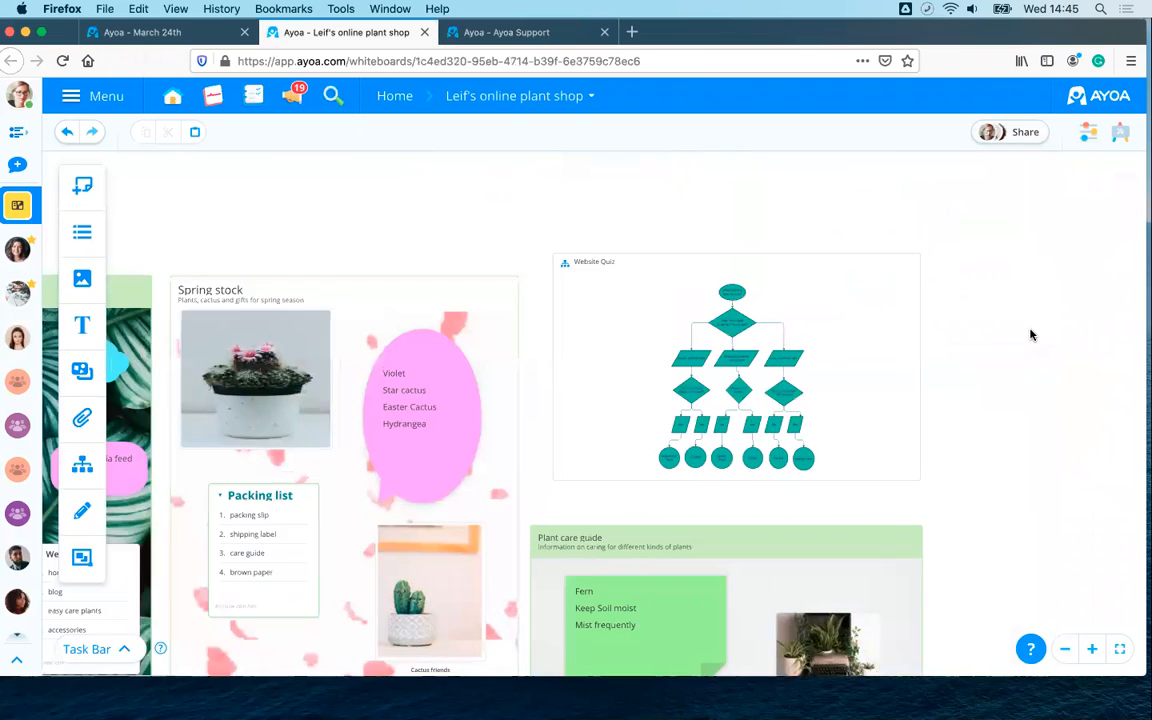
{"action": "scroll", "coordinate": [1030, 336], "scroll_direction": "up", "scroll_amount": 3}
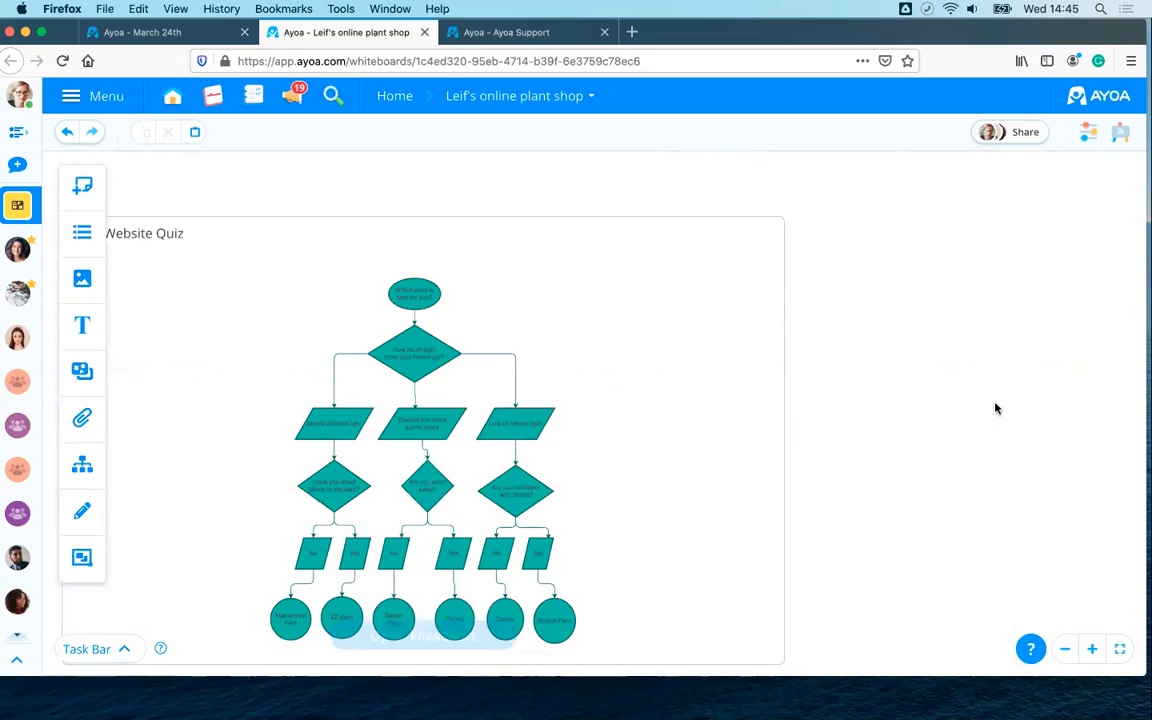
{"action": "scroll", "coordinate": [995, 404], "scroll_direction": "up", "scroll_amount": 3}
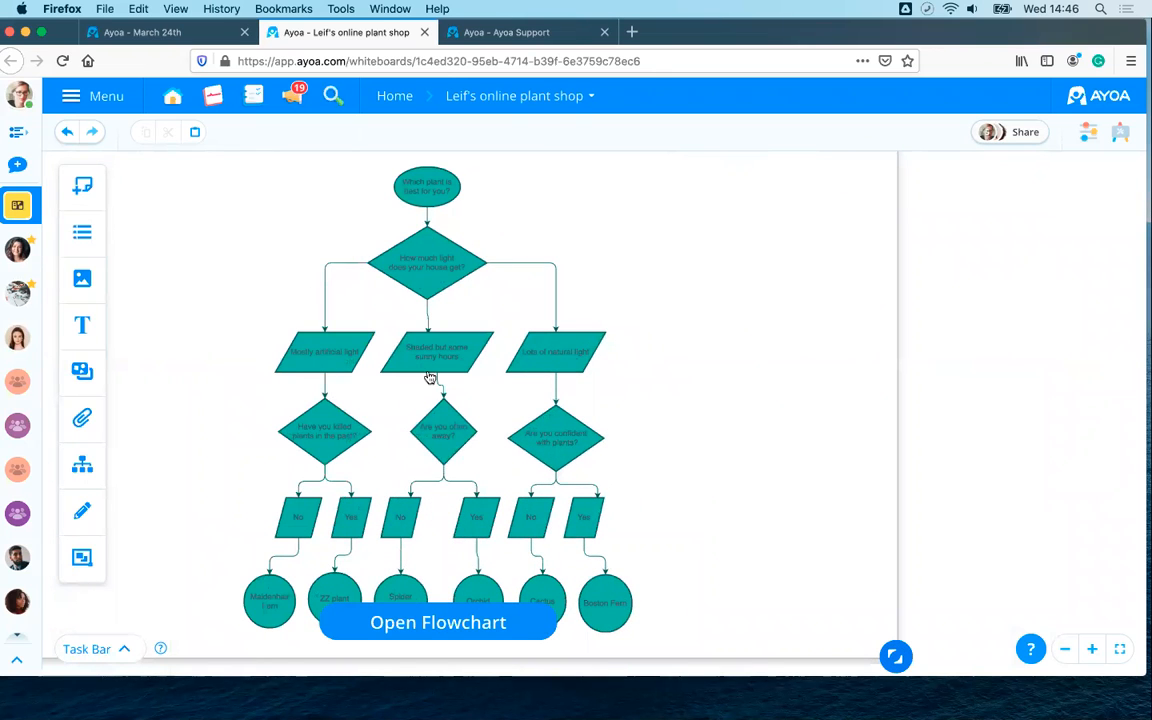
{"action": "left_click", "coordinate": [181, 32]}
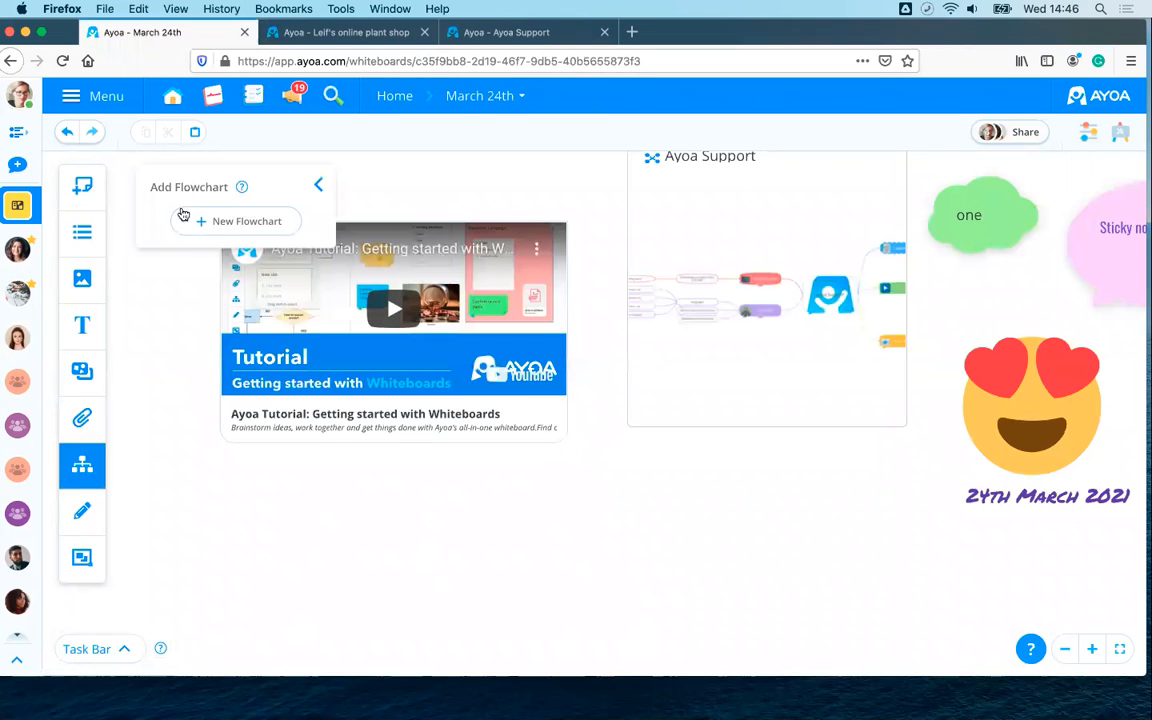
- Create a new flowchart and expand the Flowchart shapes category
{"action": "left_click", "coordinate": [236, 221]}
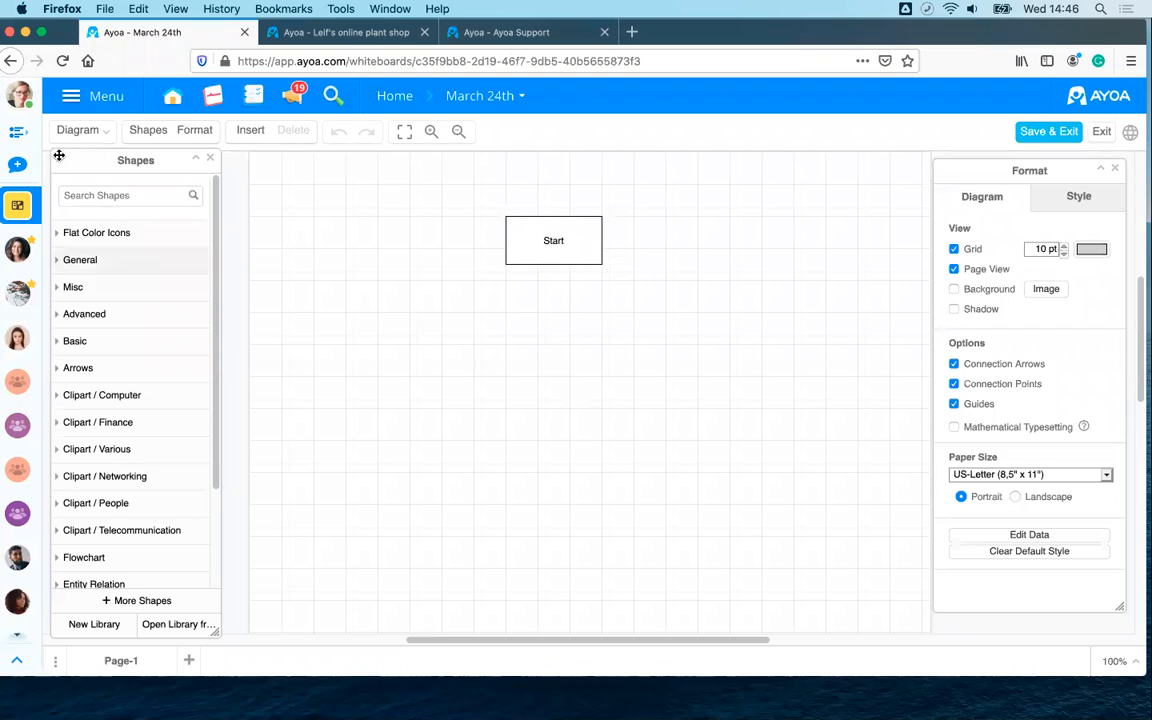
{"action": "scroll", "coordinate": [123, 200], "scroll_direction": "down", "scroll_amount": 3}
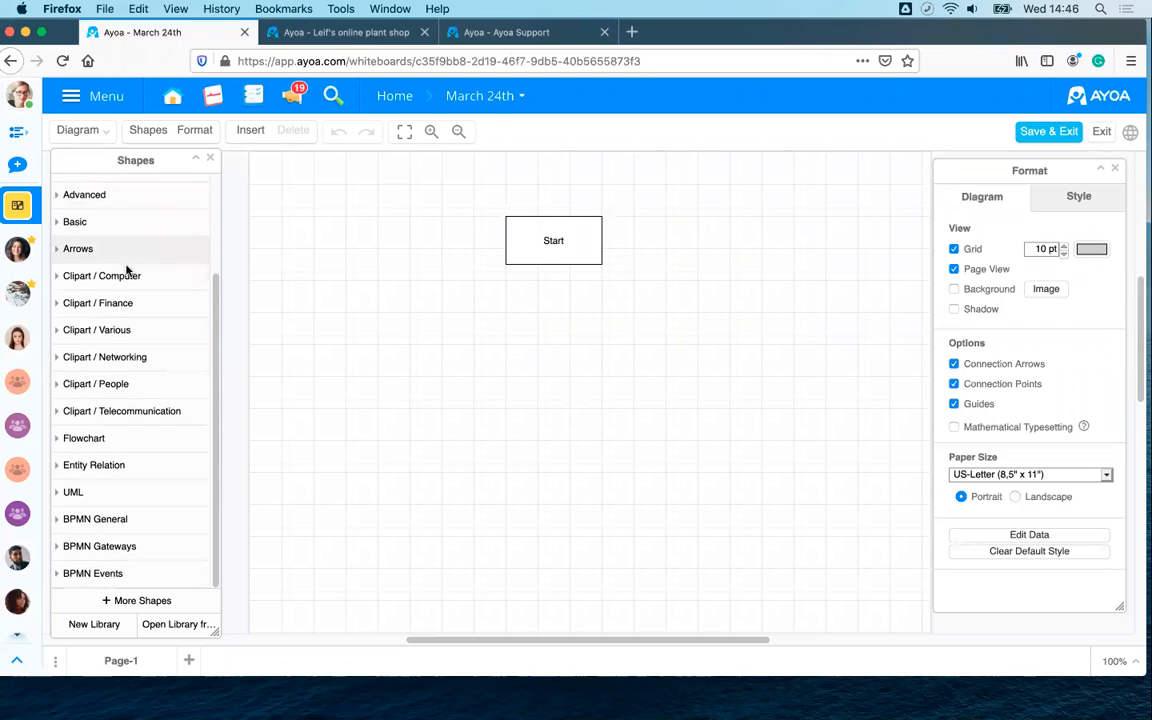
{"action": "left_click", "coordinate": [62, 249]}
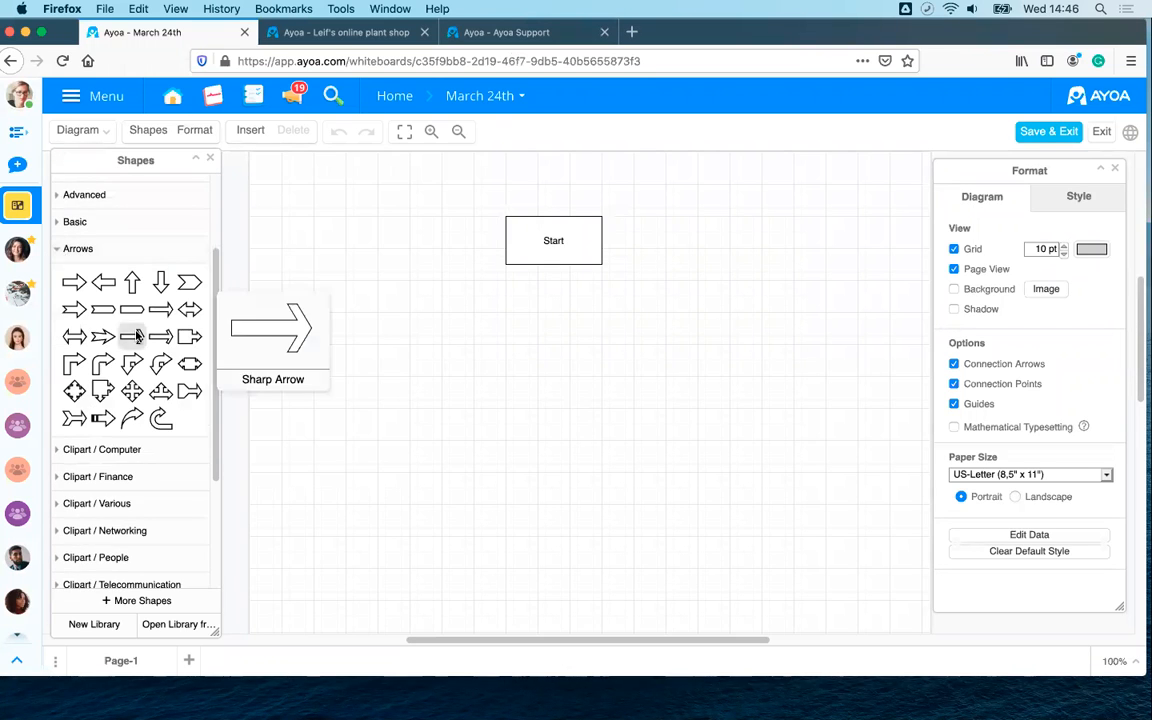
{"action": "scroll", "coordinate": [165, 405], "scroll_direction": "down", "scroll_amount": 1}
{"action": "scroll", "coordinate": [172, 414], "scroll_direction": "down", "scroll_amount": 2}
{"action": "left_click", "coordinate": [93, 472]}
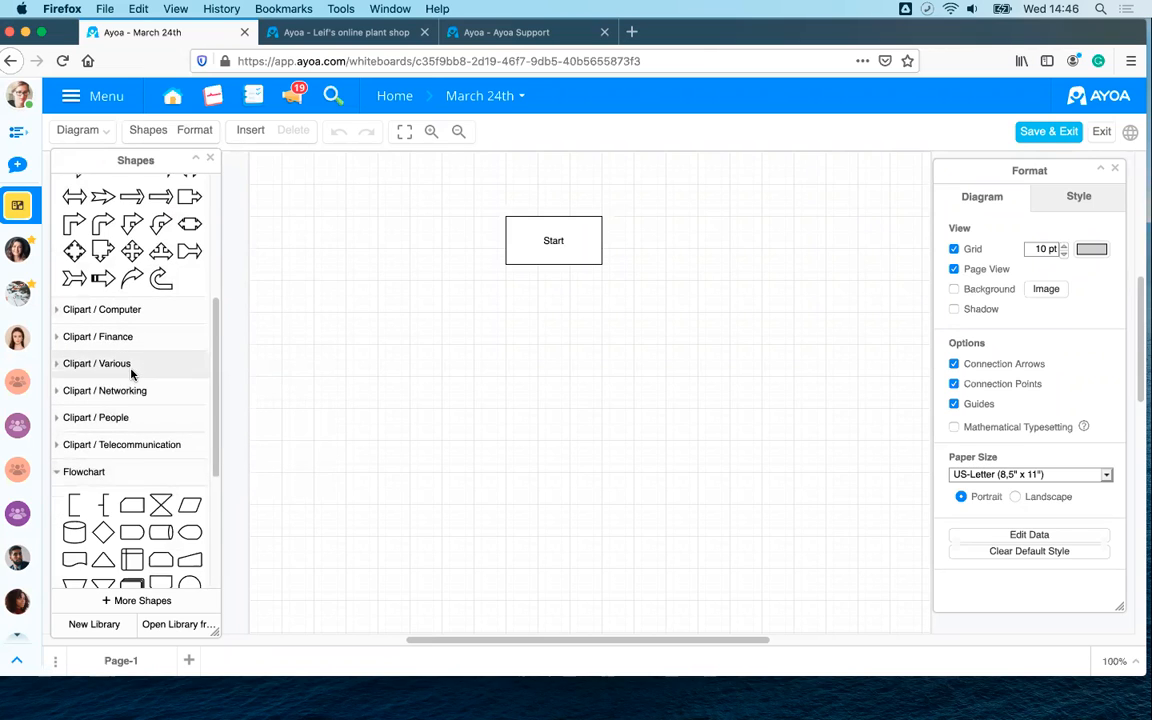
{"action": "scroll", "coordinate": [131, 374], "scroll_direction": "down", "scroll_amount": 3}
- Place a Card, a Data parallelogram and a Display shape below Start
{"action": "left_click_drag", "start_coordinate": [131, 374], "coordinate": [383, 301]}
{"action": "left_click_drag", "start_coordinate": [156, 368], "coordinate": [493, 302]}
{"action": "mouse_move", "coordinate": [182, 372]}
{"action": "left_click_drag", "start_coordinate": [182, 372], "coordinate": [497, 297]}
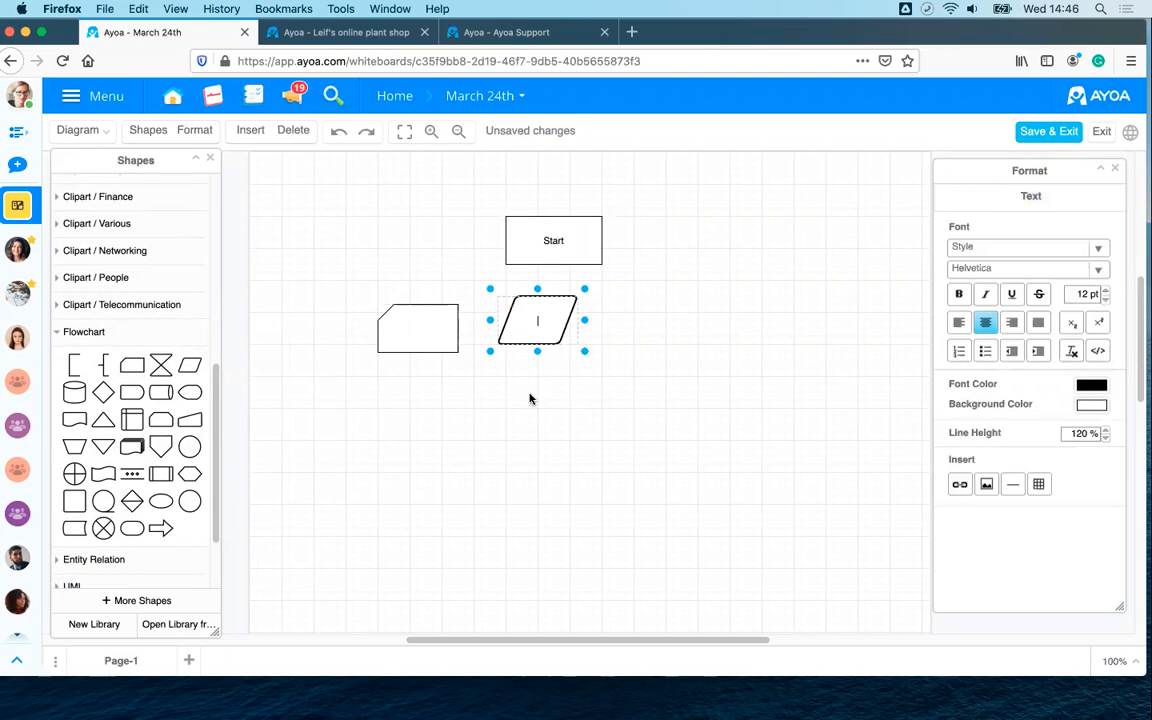
{"action": "left_click", "coordinate": [336, 420]}
{"action": "left_click_drag", "start_coordinate": [161, 424], "coordinate": [608, 304]}
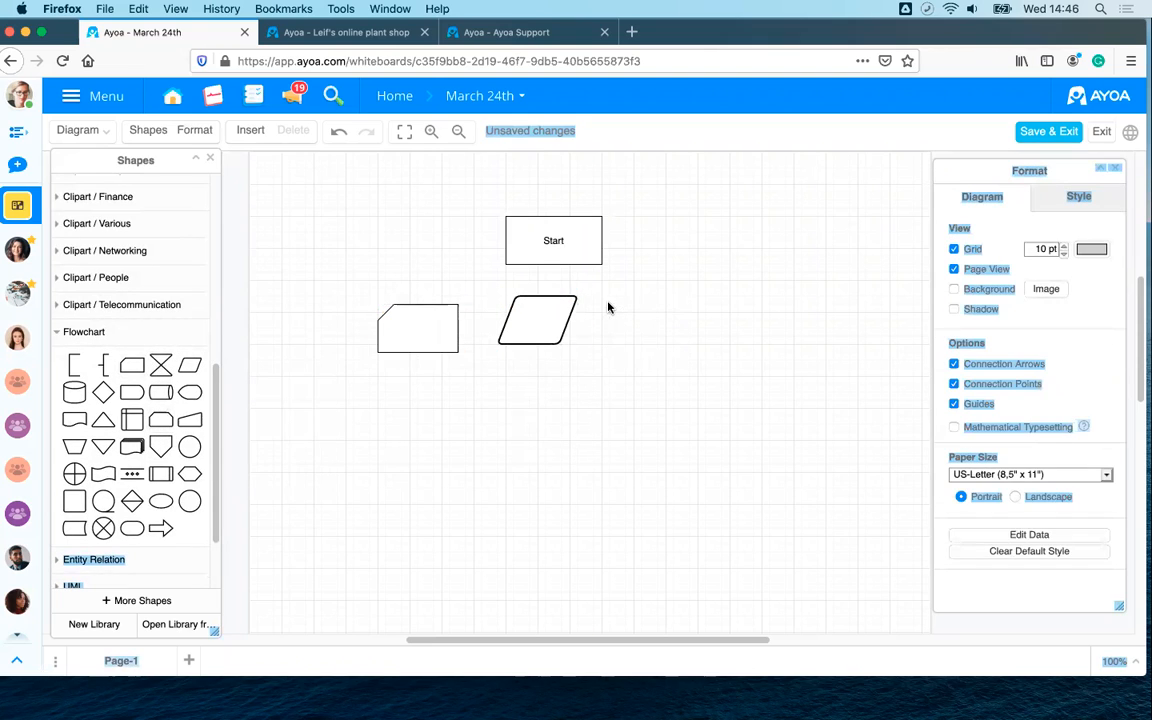
{"action": "mouse_move", "coordinate": [186, 393]}
{"action": "left_click_drag", "start_coordinate": [186, 393], "coordinate": [596, 290]}
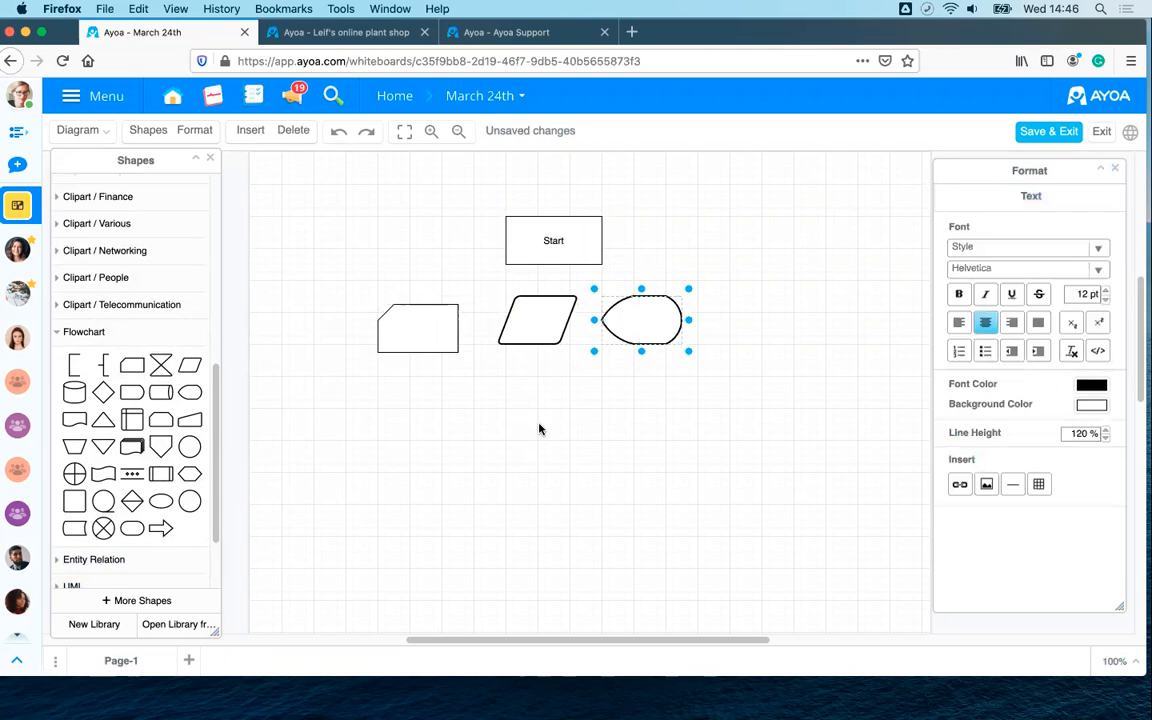
{"action": "left_click", "coordinate": [491, 442]}
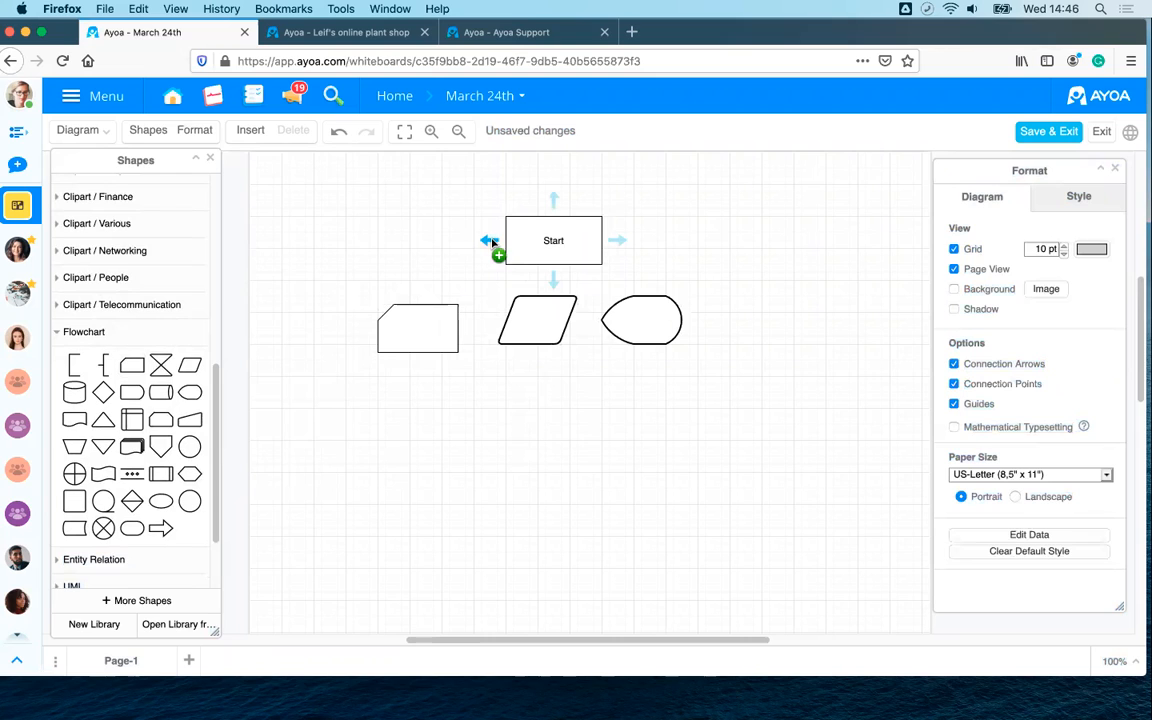
- Draw arrows from Start to the card, the parallelogram and toward the display shape
{"action": "left_click_drag", "start_coordinate": [497, 242], "coordinate": [430, 308]}
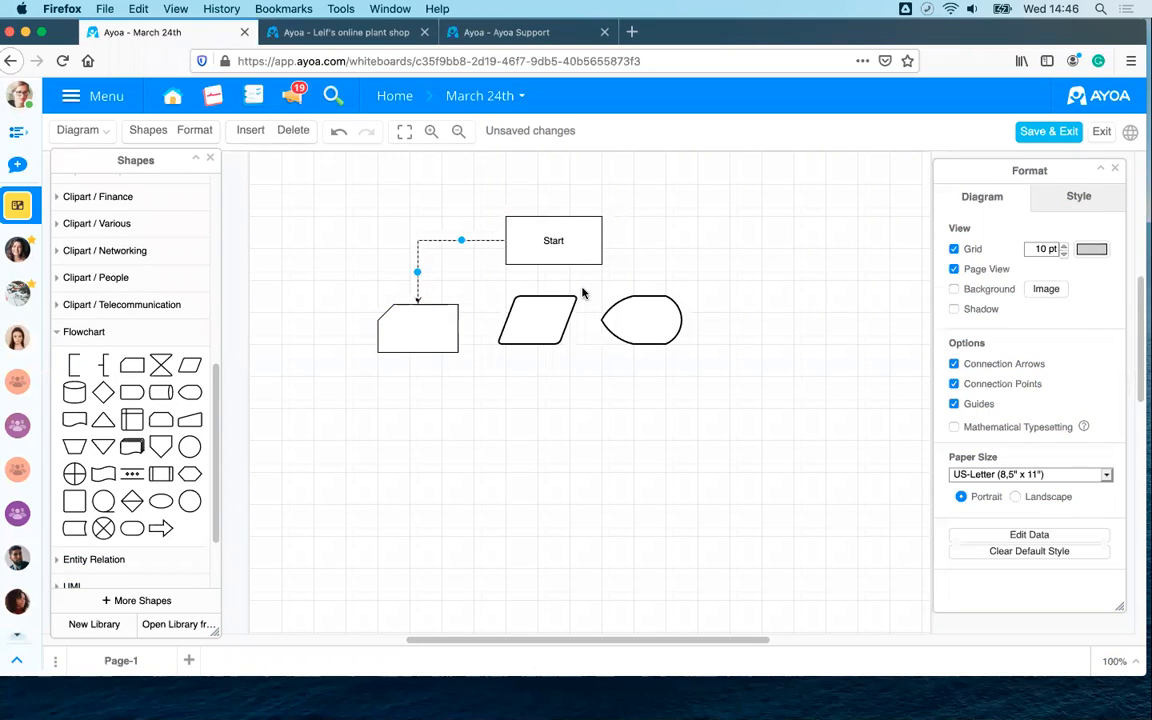
{"action": "left_click_drag", "start_coordinate": [553, 278], "coordinate": [547, 294]}
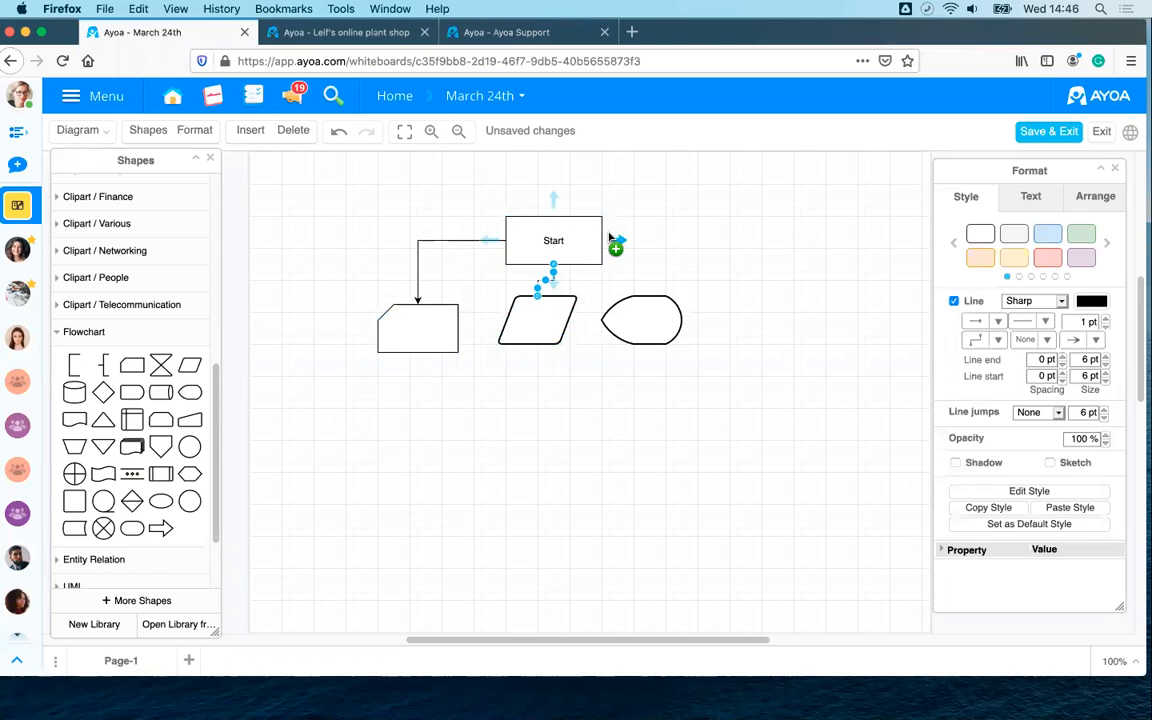
{"action": "left_click_drag", "start_coordinate": [645, 240], "coordinate": [649, 283]}
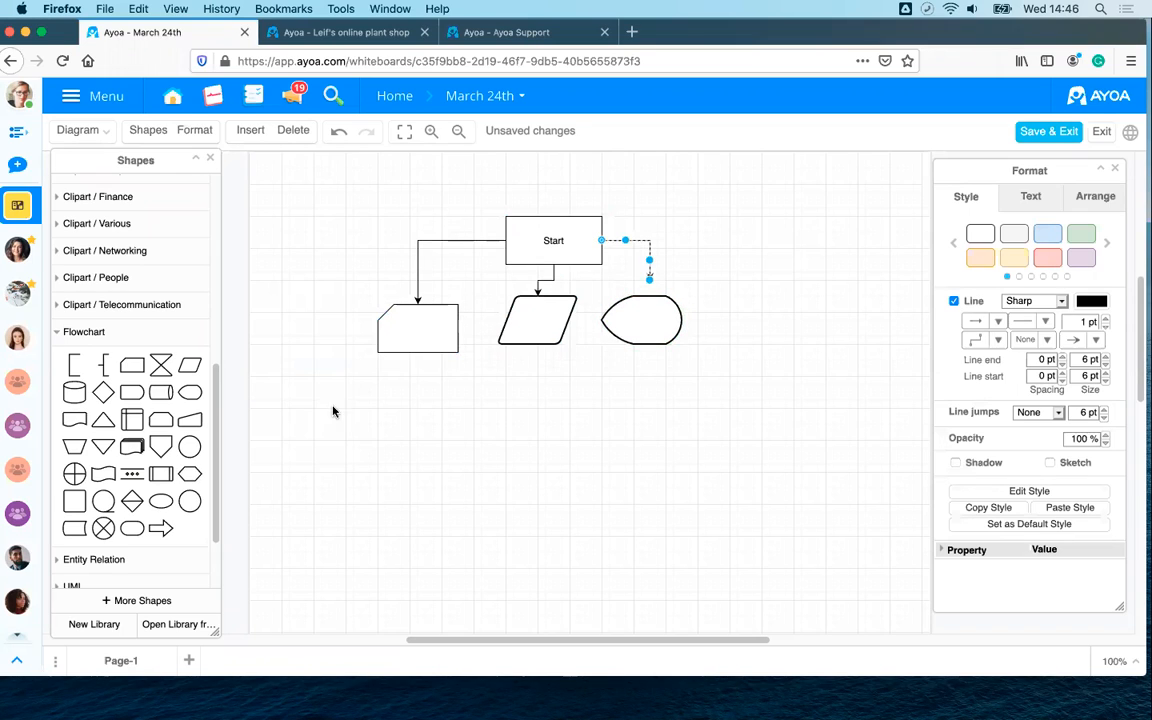
- Add a phone clipart image and move it below the parallelogram
{"action": "left_click", "coordinate": [110, 304]}
{"action": "left_click_drag", "start_coordinate": [103, 364], "coordinate": [386, 379]}
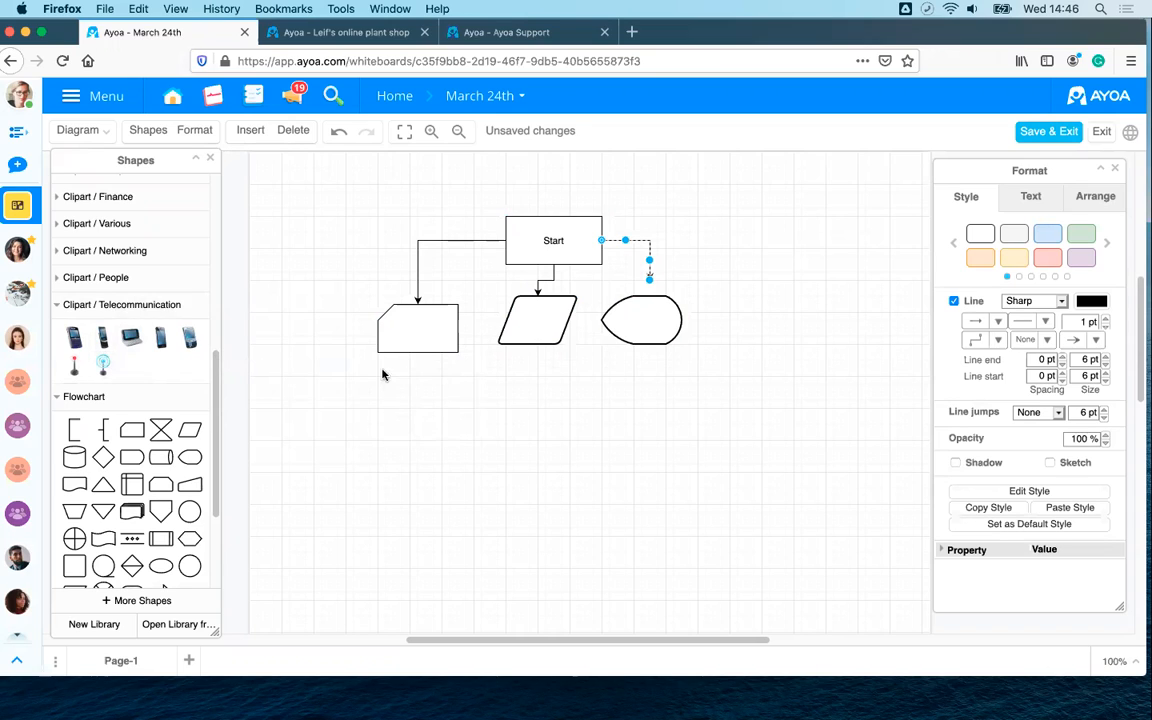
{"action": "left_click", "coordinate": [160, 337]}
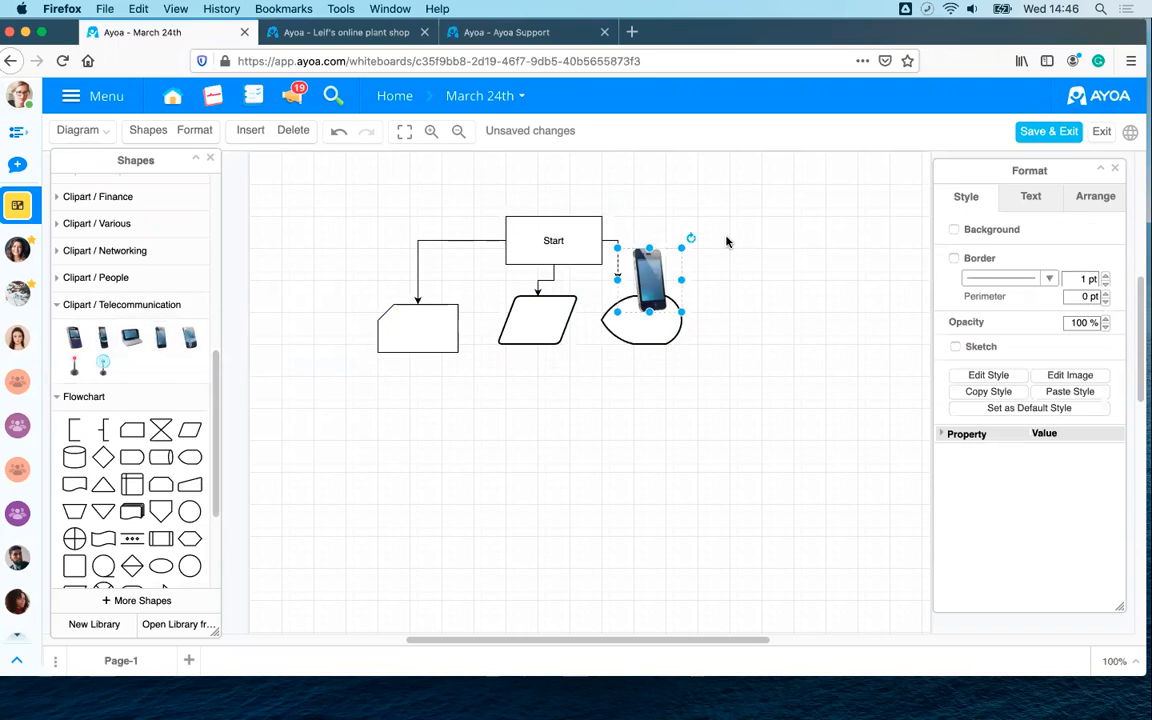
{"action": "left_click_drag", "start_coordinate": [654, 279], "coordinate": [543, 418]}
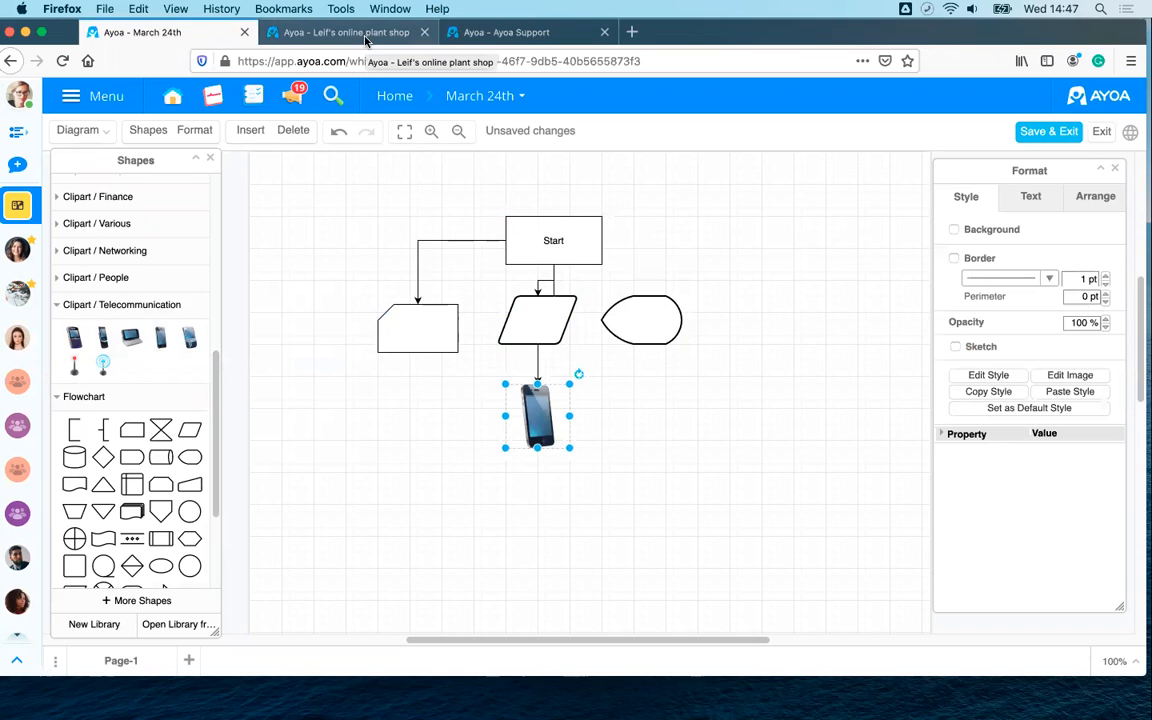
- Open the Website Quiz flowchart from the online plant shop board and show its Style themes
{"action": "left_click", "coordinate": [329, 40]}
{"action": "mouse_move", "coordinate": [679, 320]}
{"action": "scroll", "coordinate": [679, 320], "scroll_direction": "down", "scroll_amount": 3}
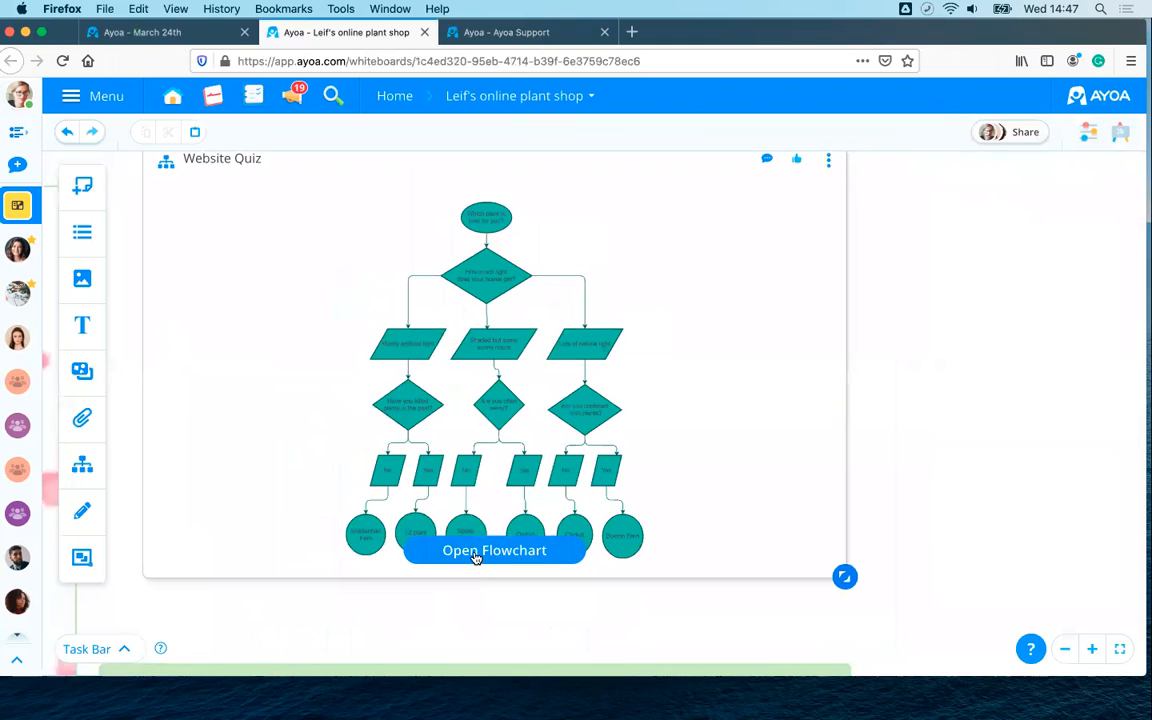
{"action": "left_click", "coordinate": [476, 553]}
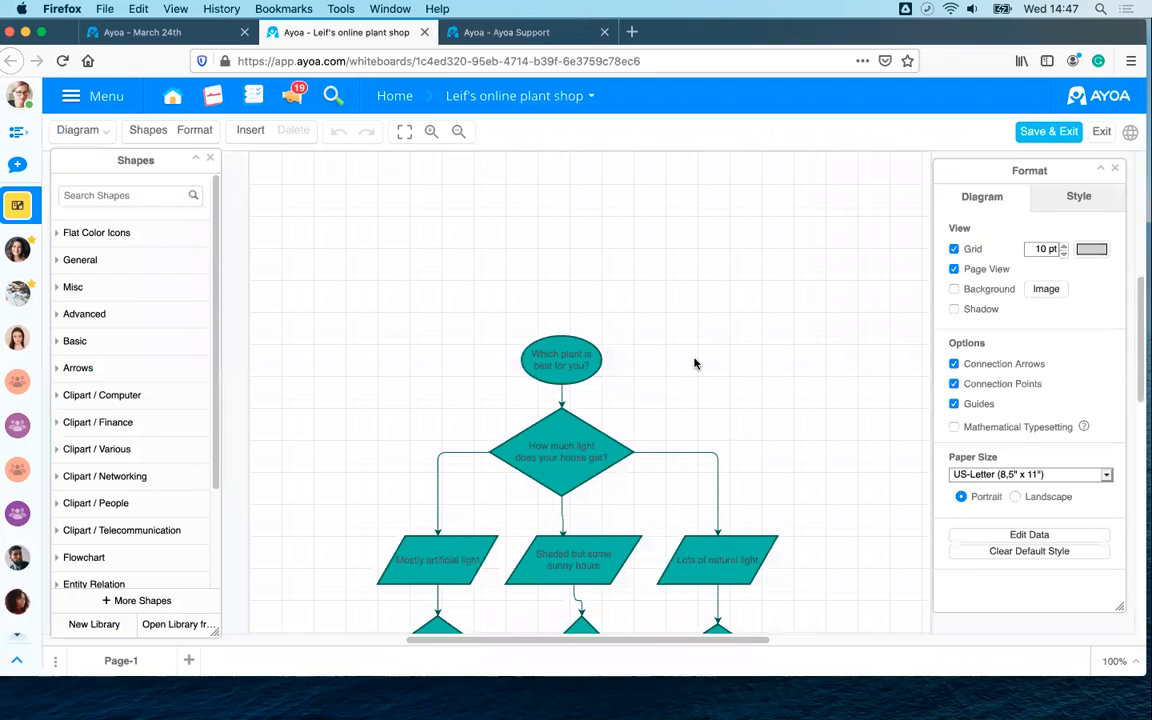
{"action": "scroll", "coordinate": [695, 363], "scroll_direction": "down", "scroll_amount": 3}
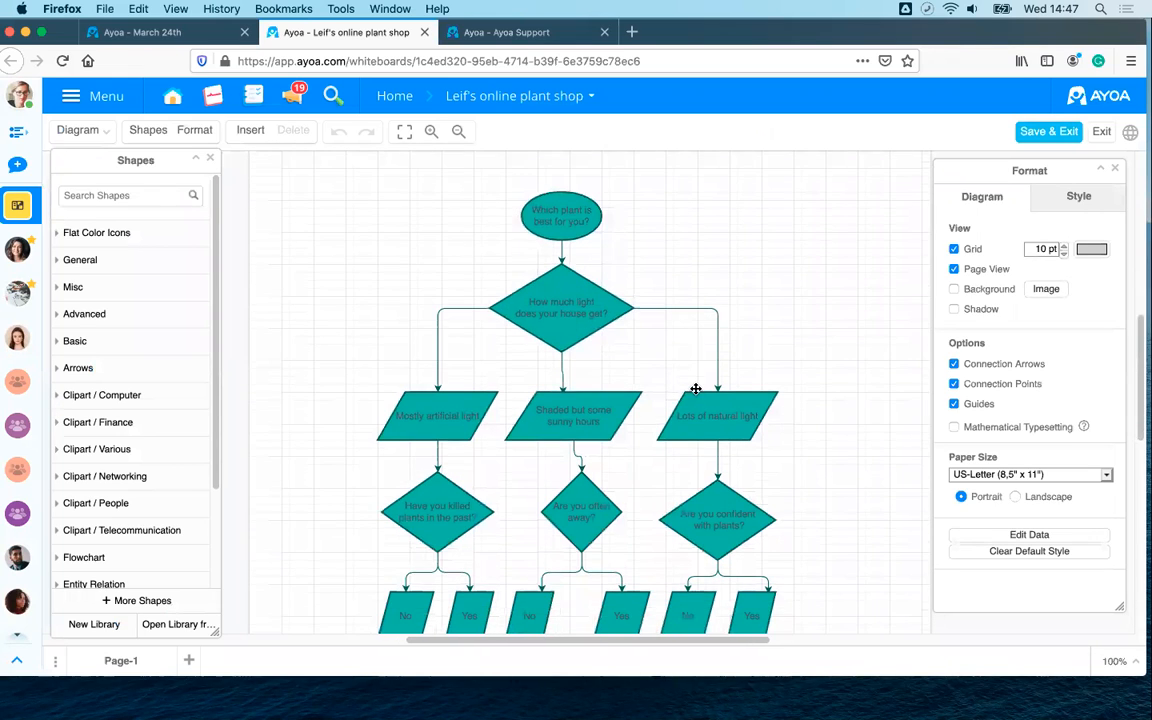
{"action": "scroll", "coordinate": [695, 390], "scroll_direction": "down", "scroll_amount": 1}
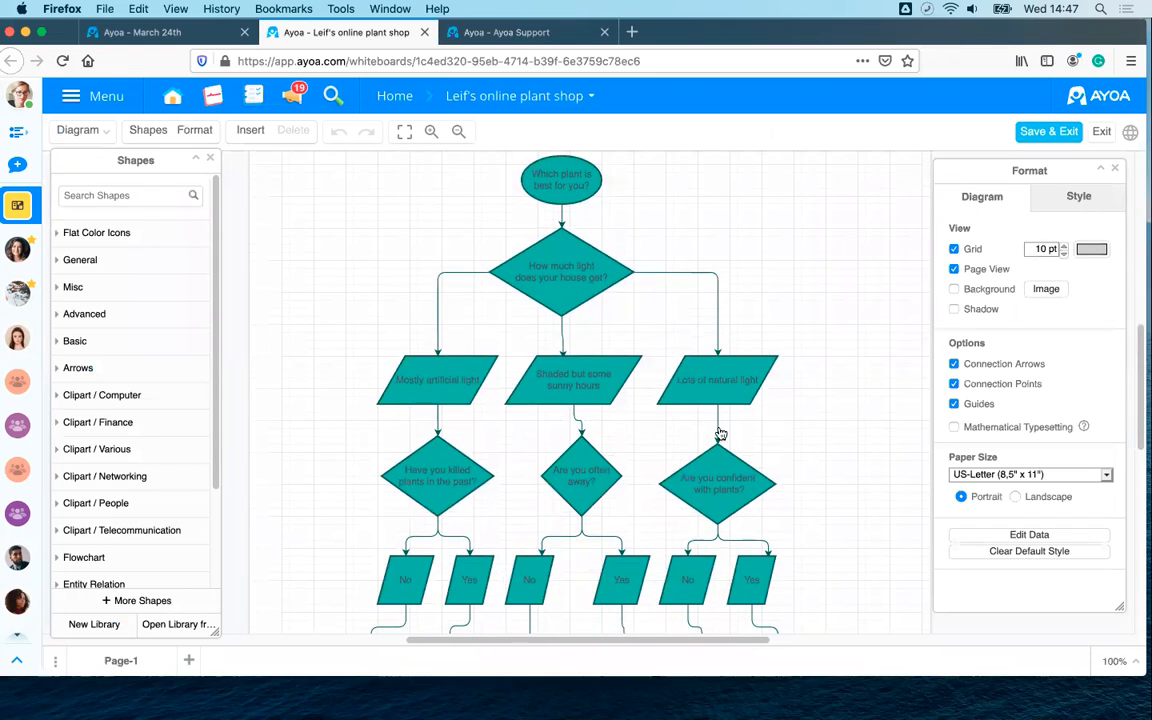
{"action": "scroll", "coordinate": [591, 442], "scroll_direction": "down", "scroll_amount": 3}
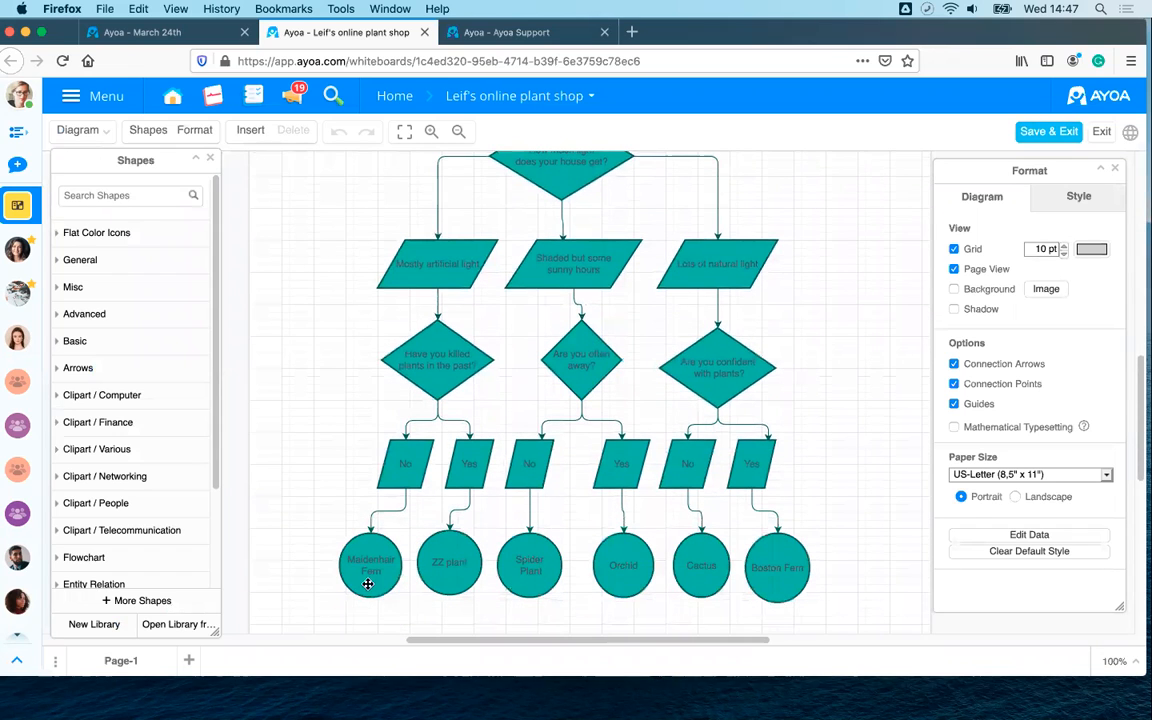
{"action": "scroll", "coordinate": [616, 560], "scroll_direction": "up", "scroll_amount": 1}
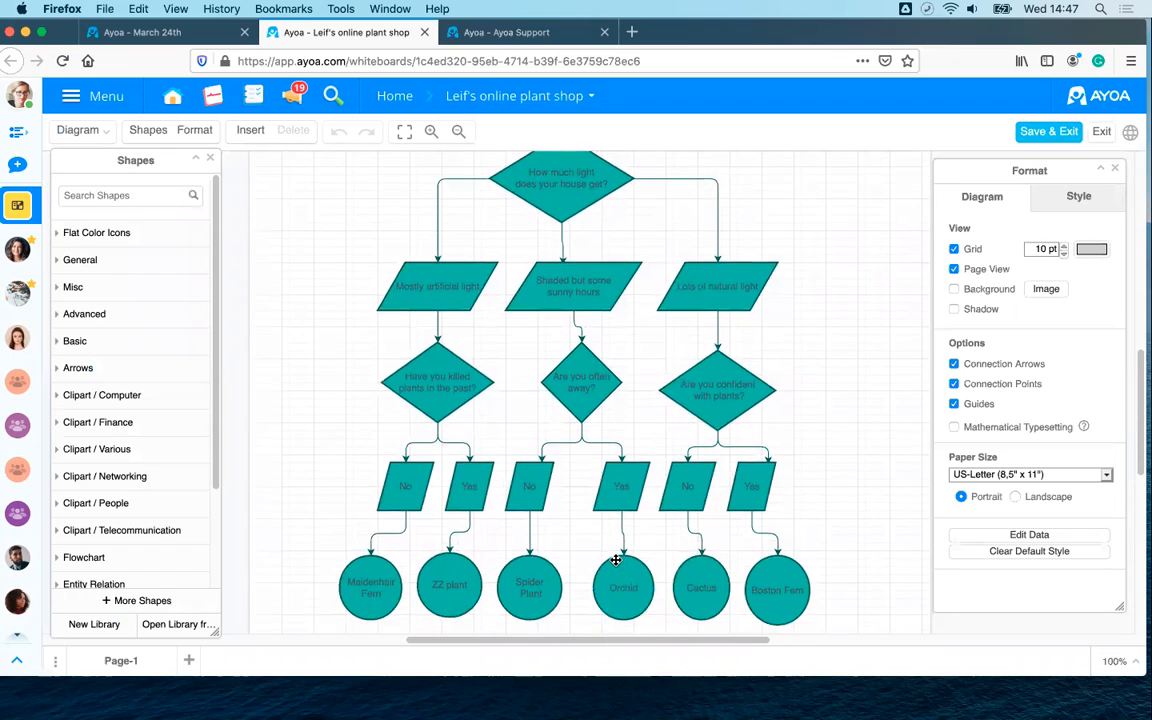
{"action": "left_click", "coordinate": [1075, 197]}
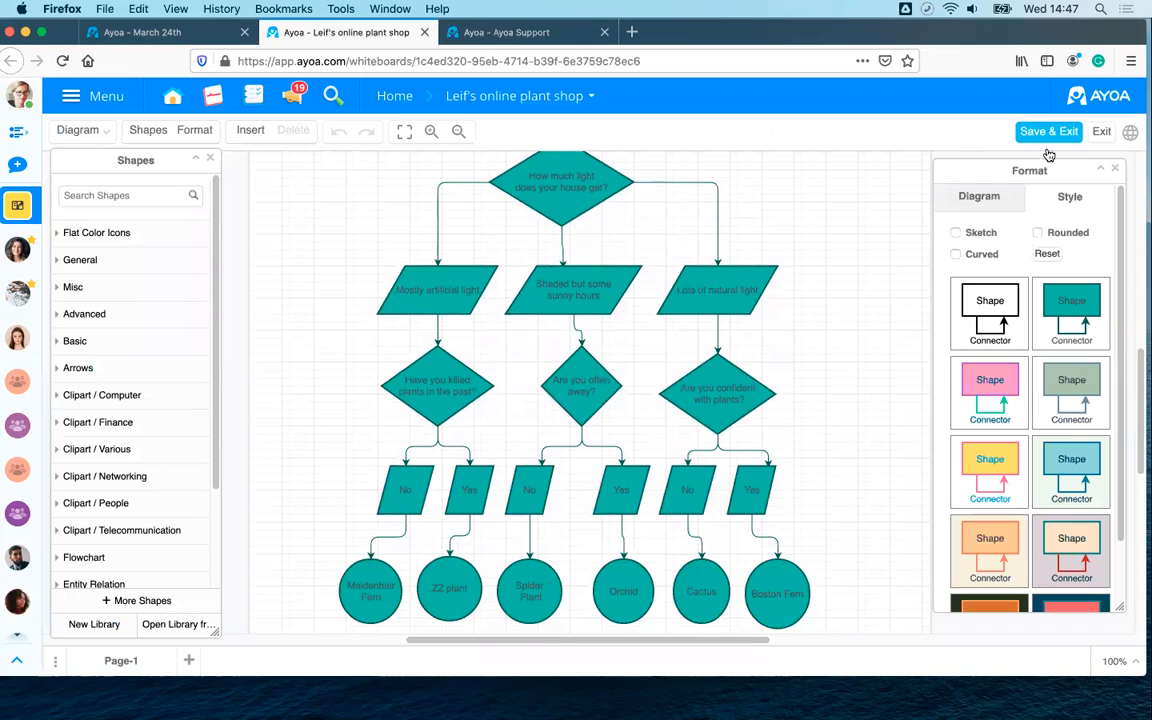
- Recolour the Website Quiz flowchart with the pink style theme
{"action": "left_click", "coordinate": [988, 318]}
{"action": "left_click", "coordinate": [992, 402]}
{"action": "left_click", "coordinate": [1085, 408]}
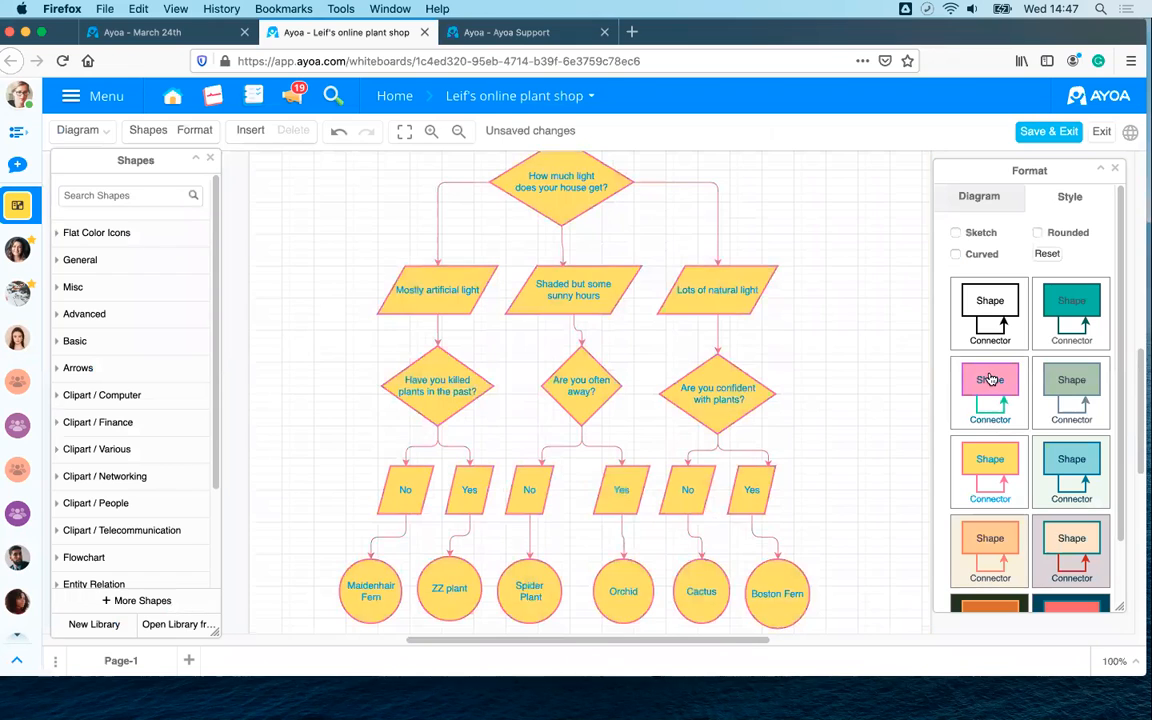
{"action": "left_click", "coordinate": [990, 385]}
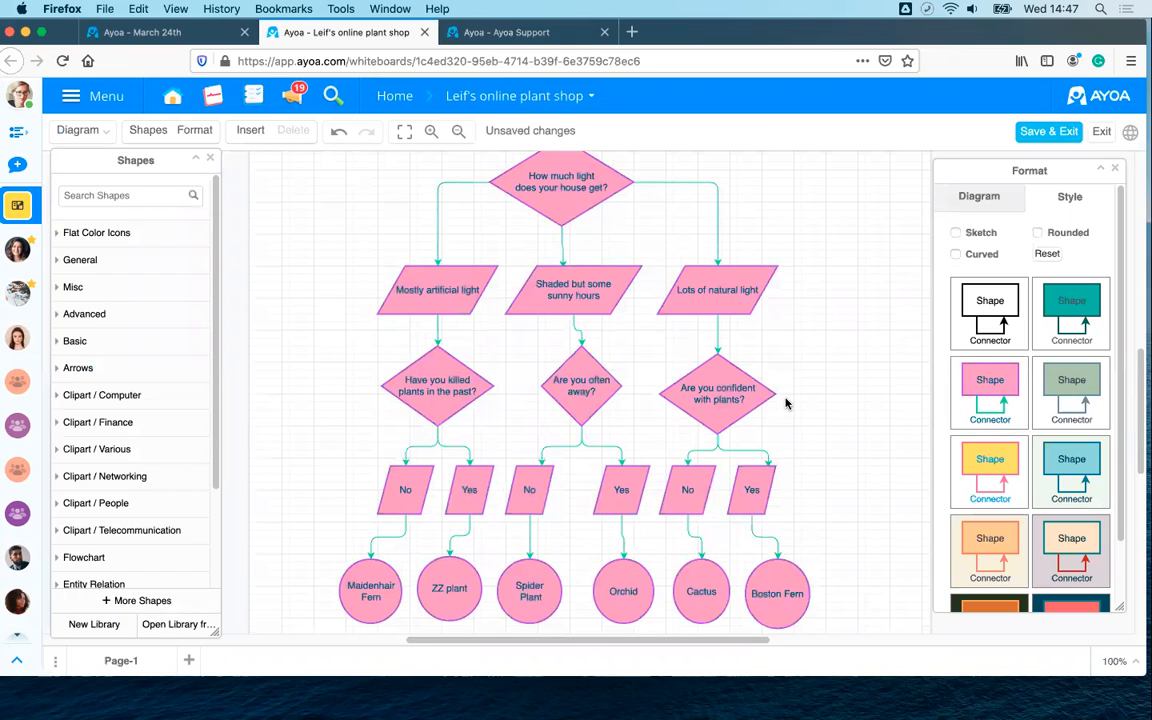
{"action": "scroll", "coordinate": [790, 403], "scroll_direction": "up", "scroll_amount": 2}
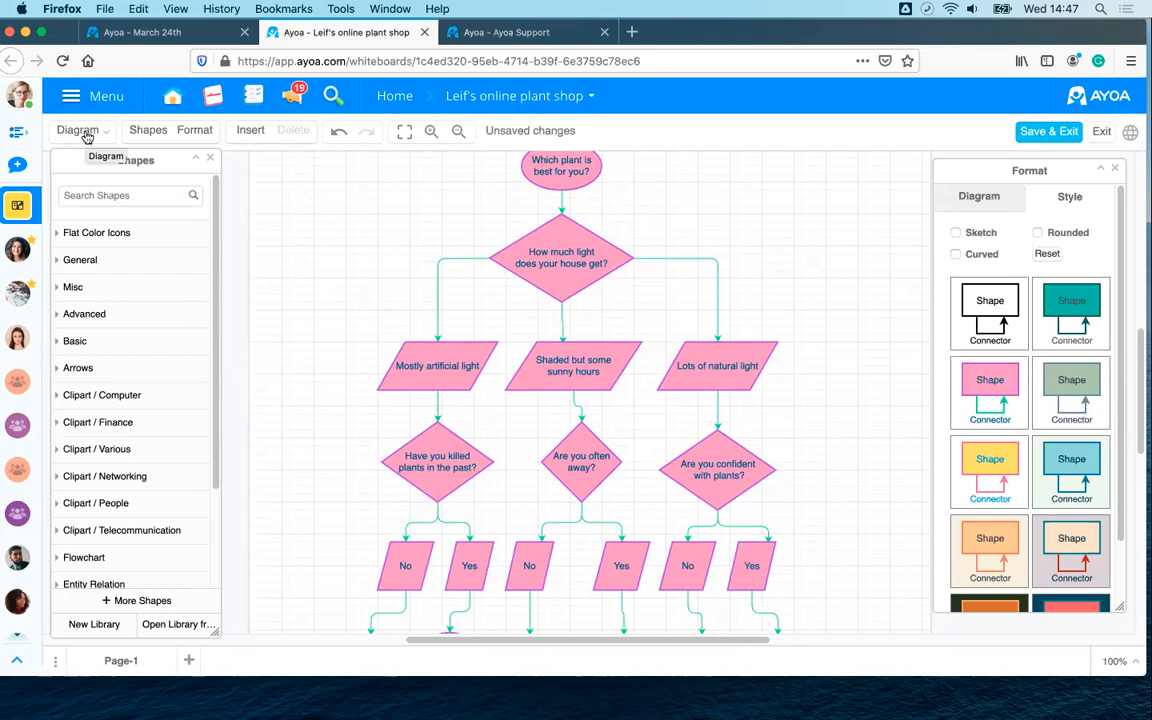
{"action": "scroll", "coordinate": [432, 224], "scroll_direction": "up", "scroll_amount": 1}
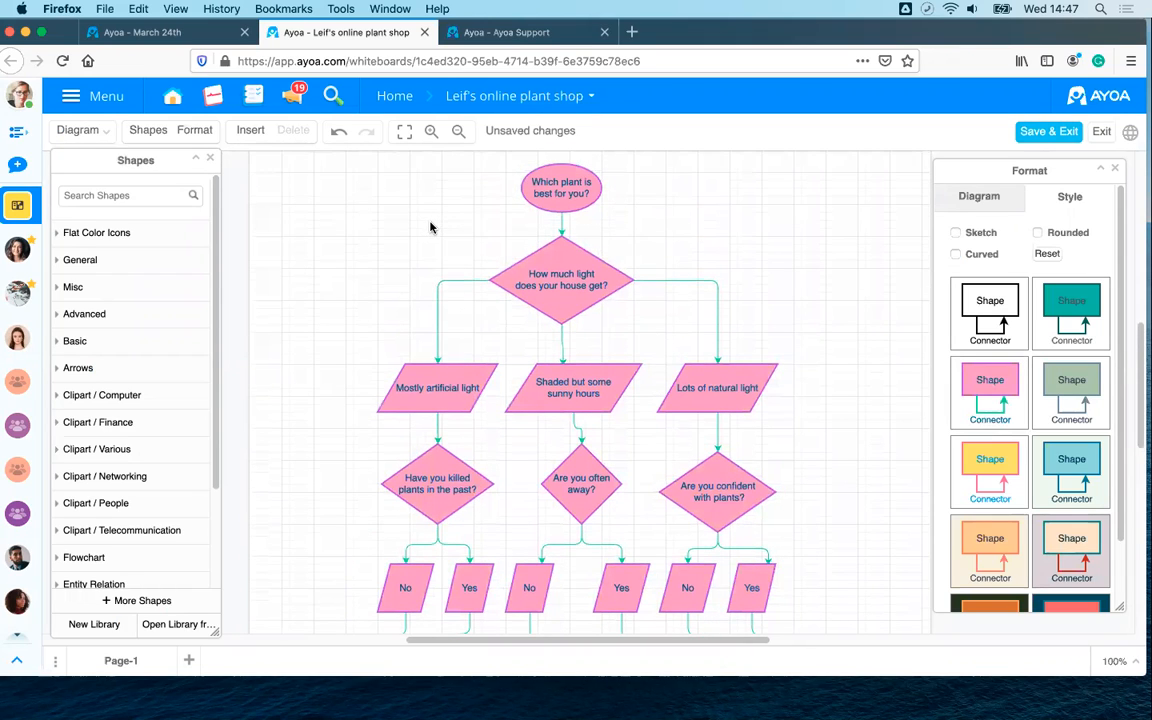
- Save the flowchart with Save & Exit and return to the plant shop board
{"action": "left_click", "coordinate": [79, 132]}
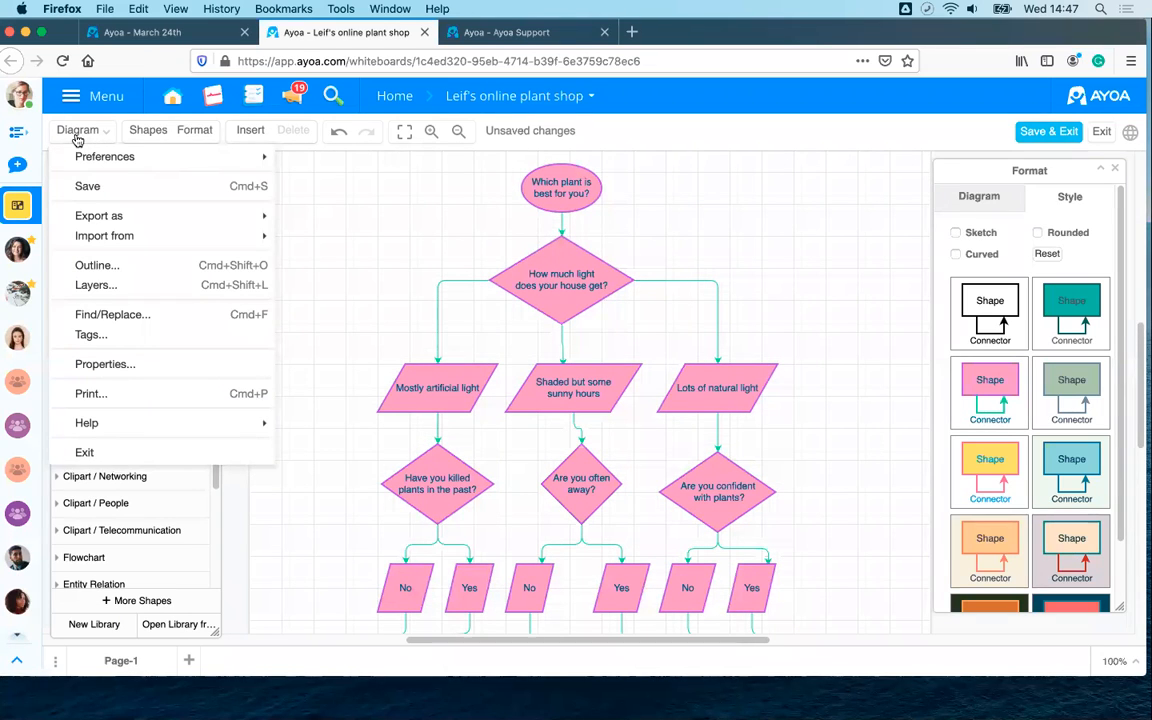
{"action": "mouse_move", "coordinate": [152, 214]}
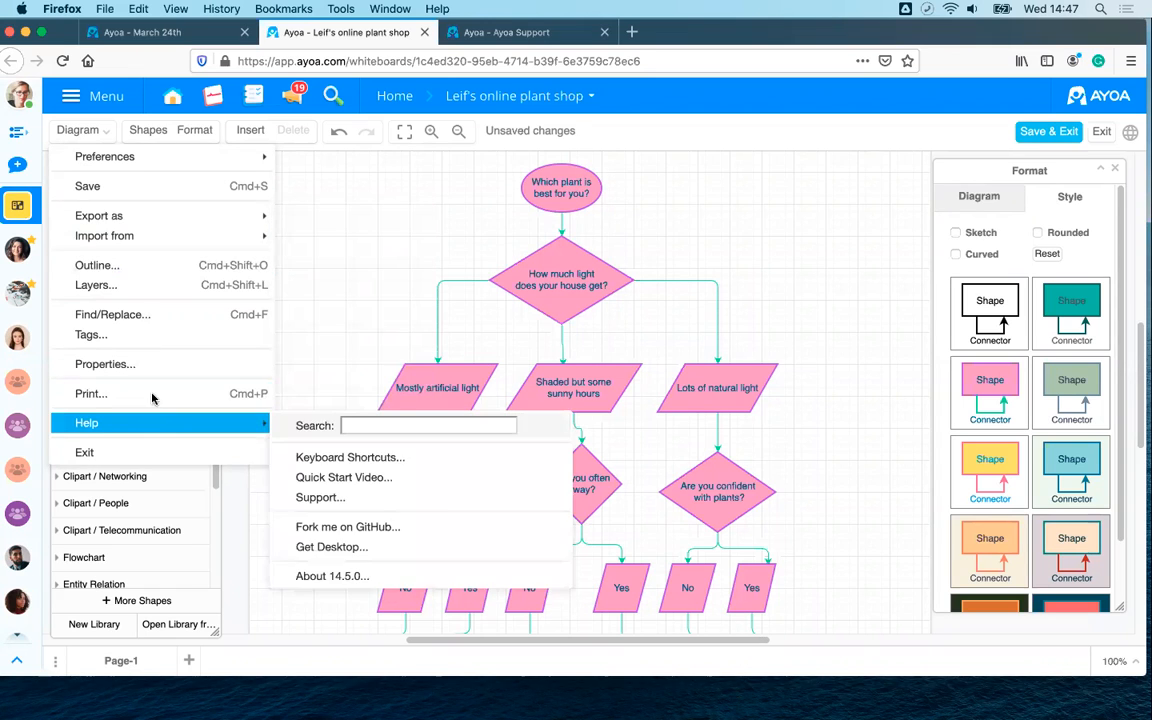
{"action": "left_click", "coordinate": [805, 178]}
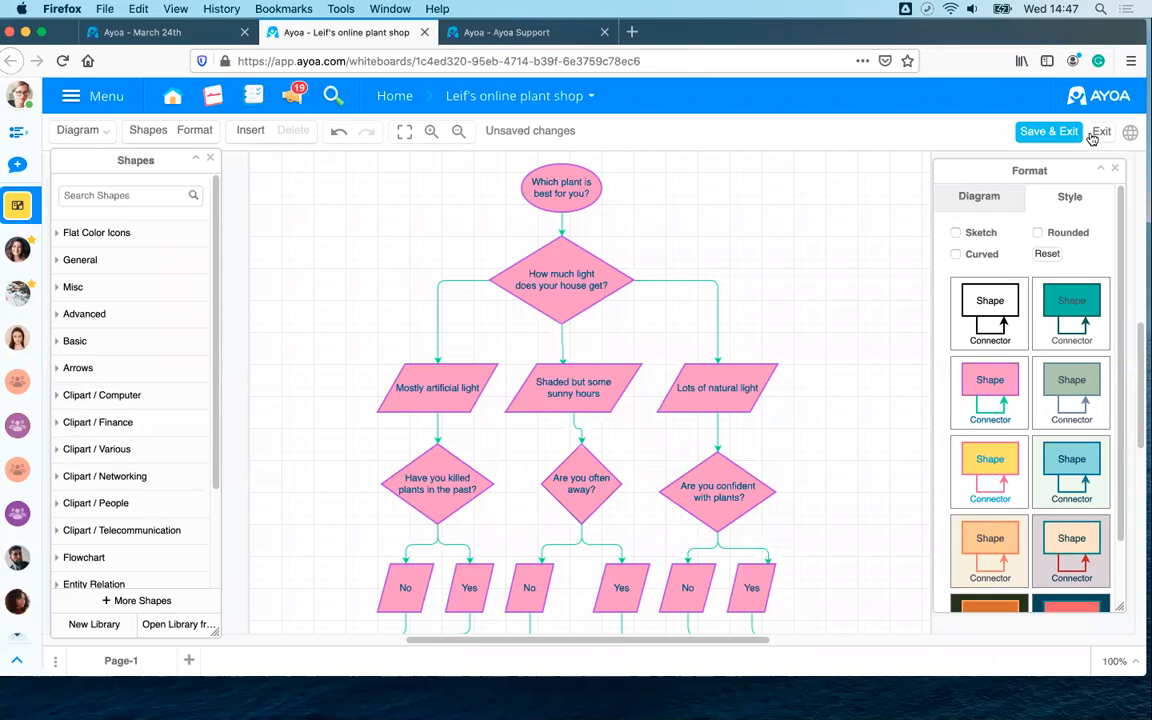
{"action": "left_click", "coordinate": [1045, 131]}
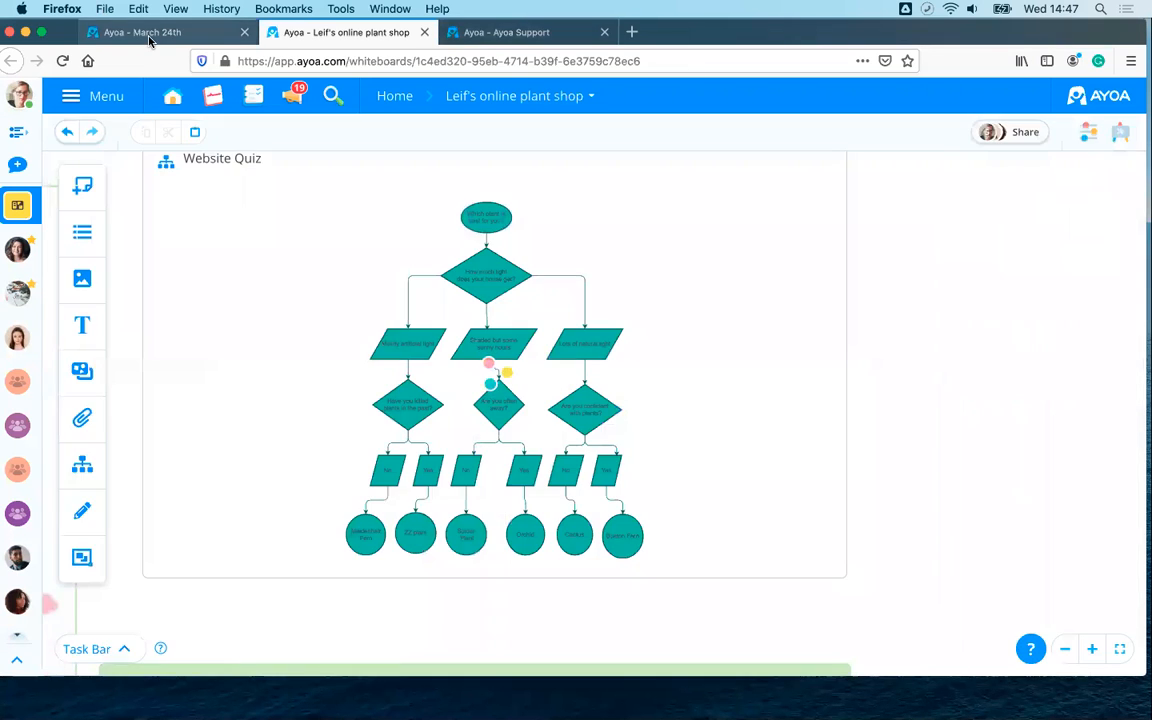
- Back on the March 24th board, deselect the phone and Save & Exit the Start flowchart
{"action": "left_click", "coordinate": [148, 36]}
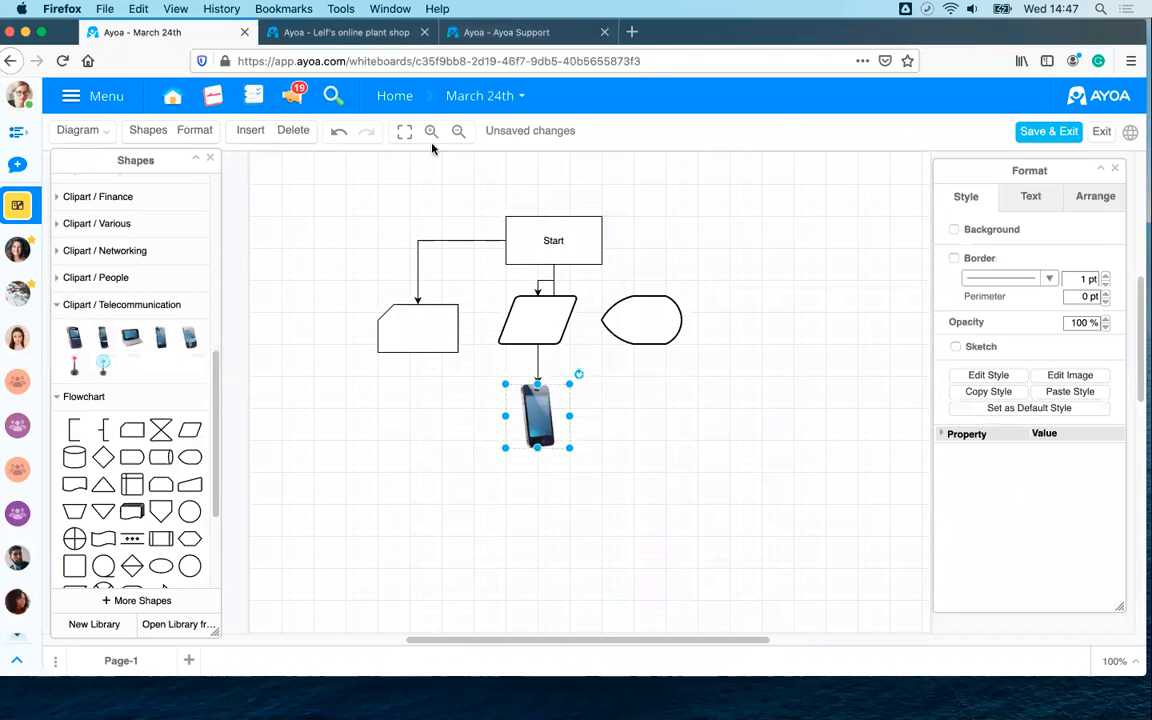
{"action": "left_click", "coordinate": [816, 311]}
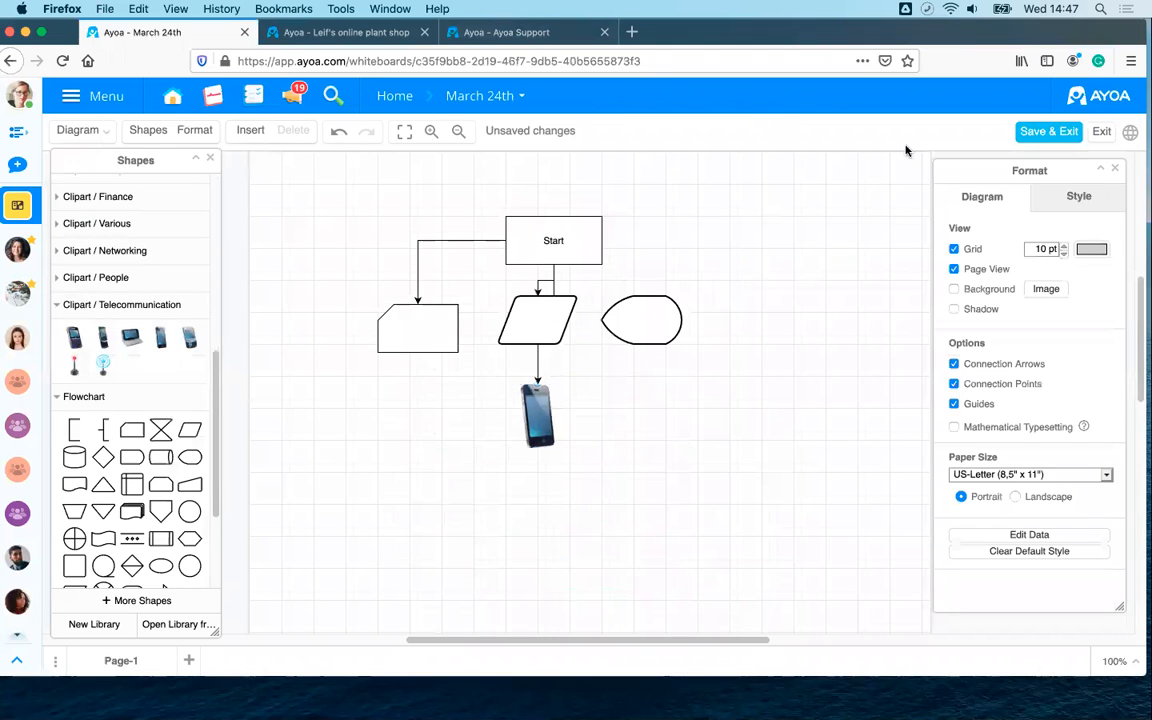
{"action": "left_click", "coordinate": [1045, 131]}
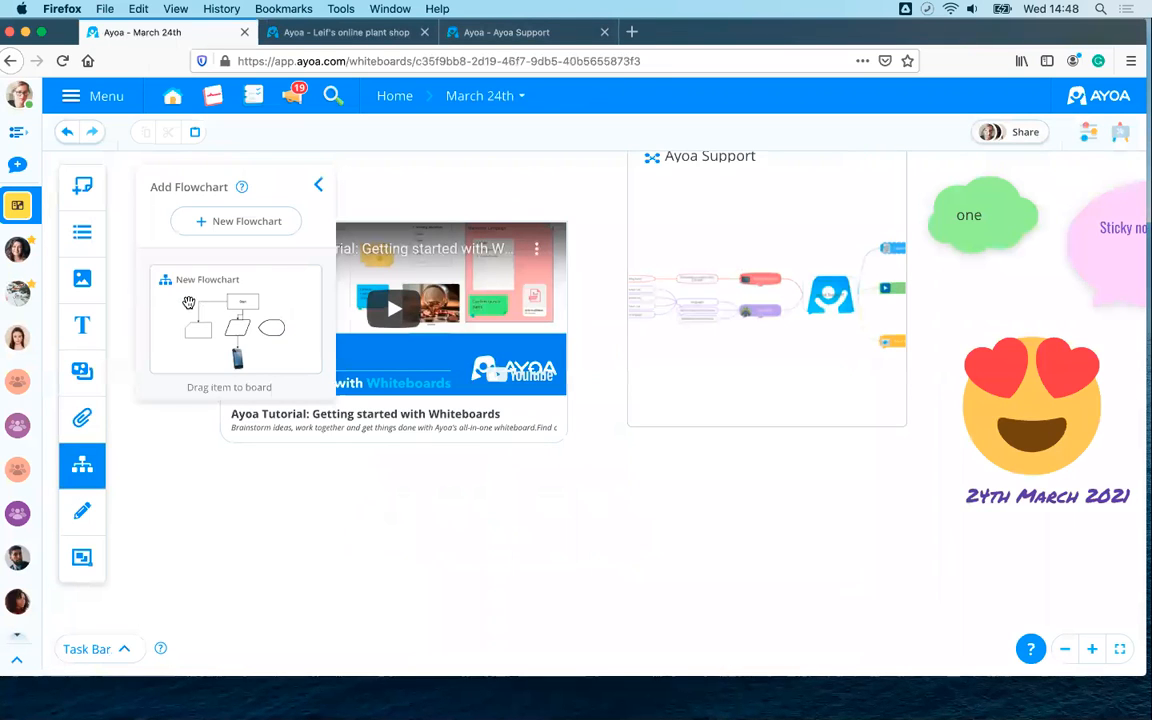
- Move the New Flowchart card right, below the Ayoa Support mind map, level with the emoji
{"action": "left_click_drag", "start_coordinate": [180, 290], "coordinate": [519, 542]}
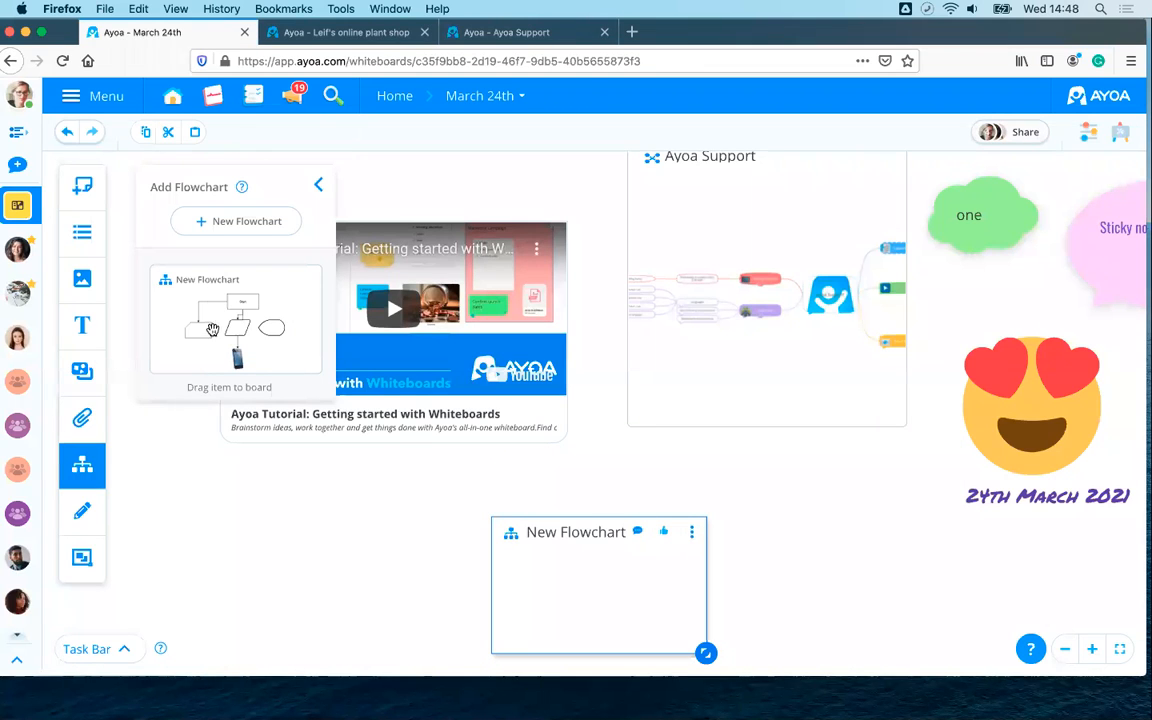
{"action": "left_click", "coordinate": [790, 558]}
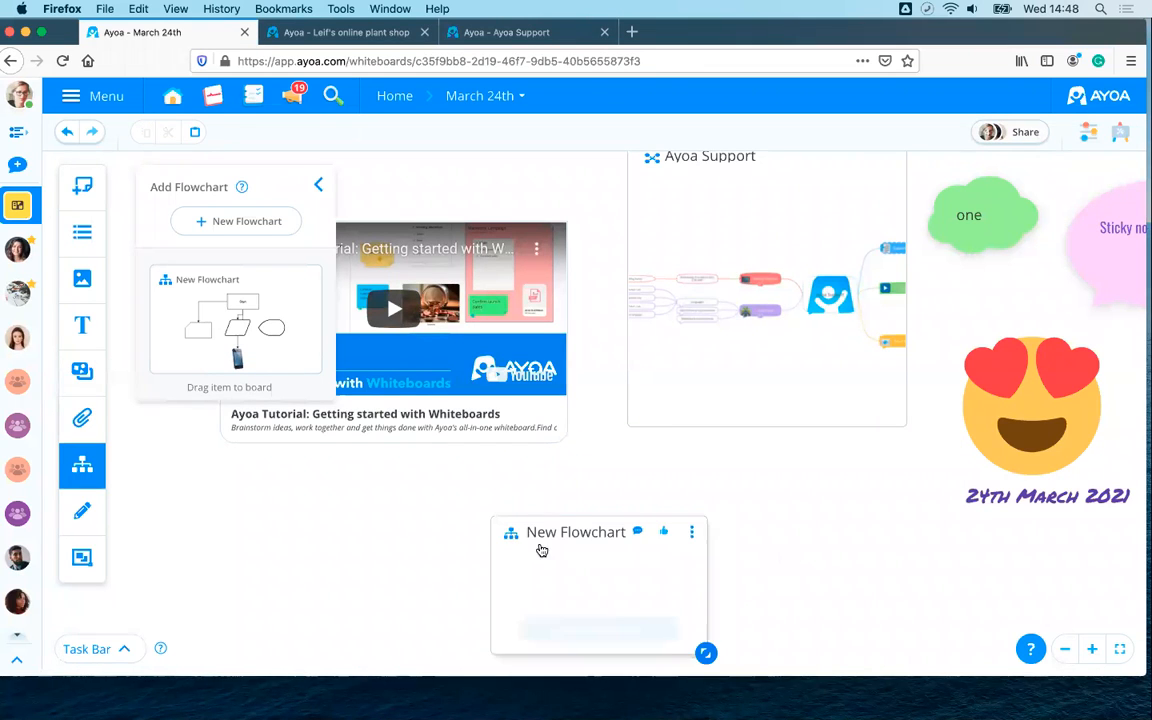
{"action": "left_click_drag", "start_coordinate": [581, 535], "coordinate": [741, 524]}
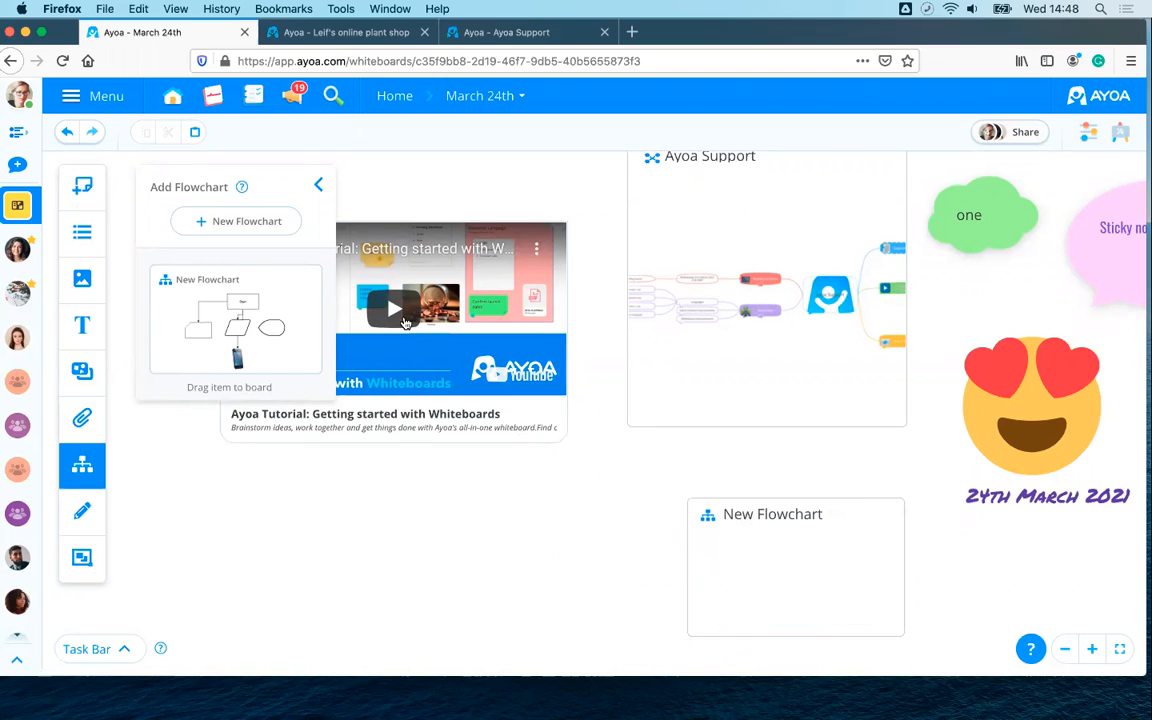
{"action": "left_click", "coordinate": [320, 190]}
{"action": "left_click_drag", "start_coordinate": [553, 561], "coordinate": [591, 494]}
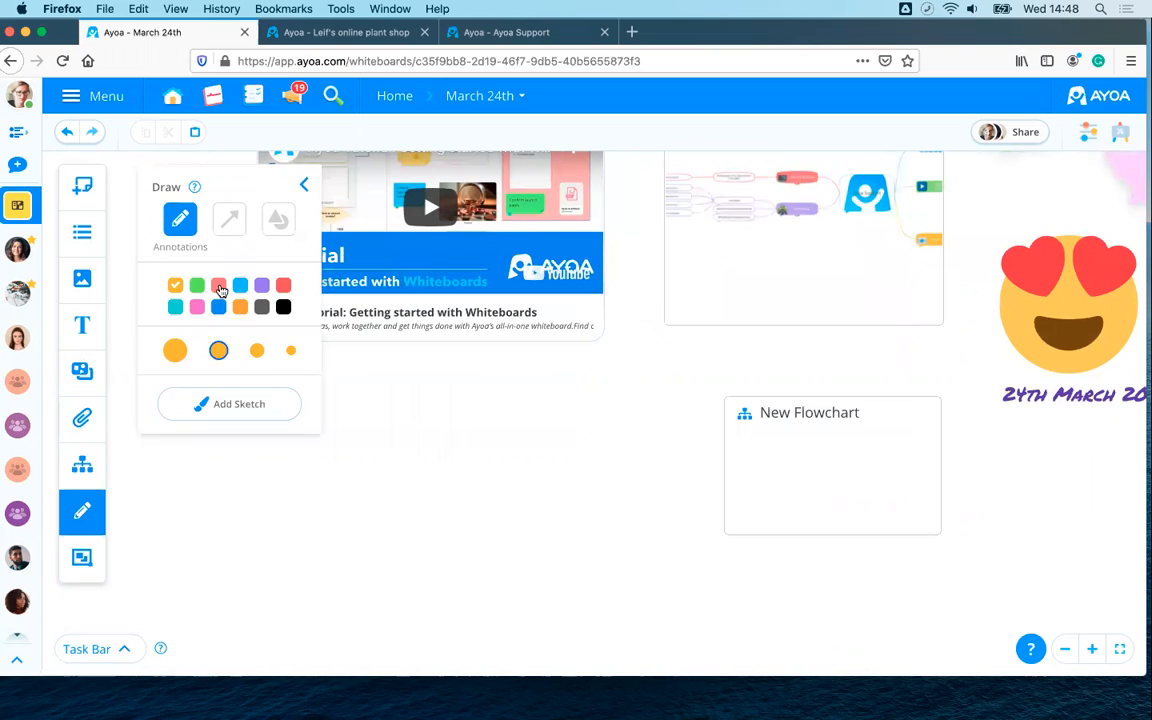
- Draw a thinnest-size salmon-red freehand loop around the New Flowchart title
{"action": "left_click", "coordinate": [219, 286]}
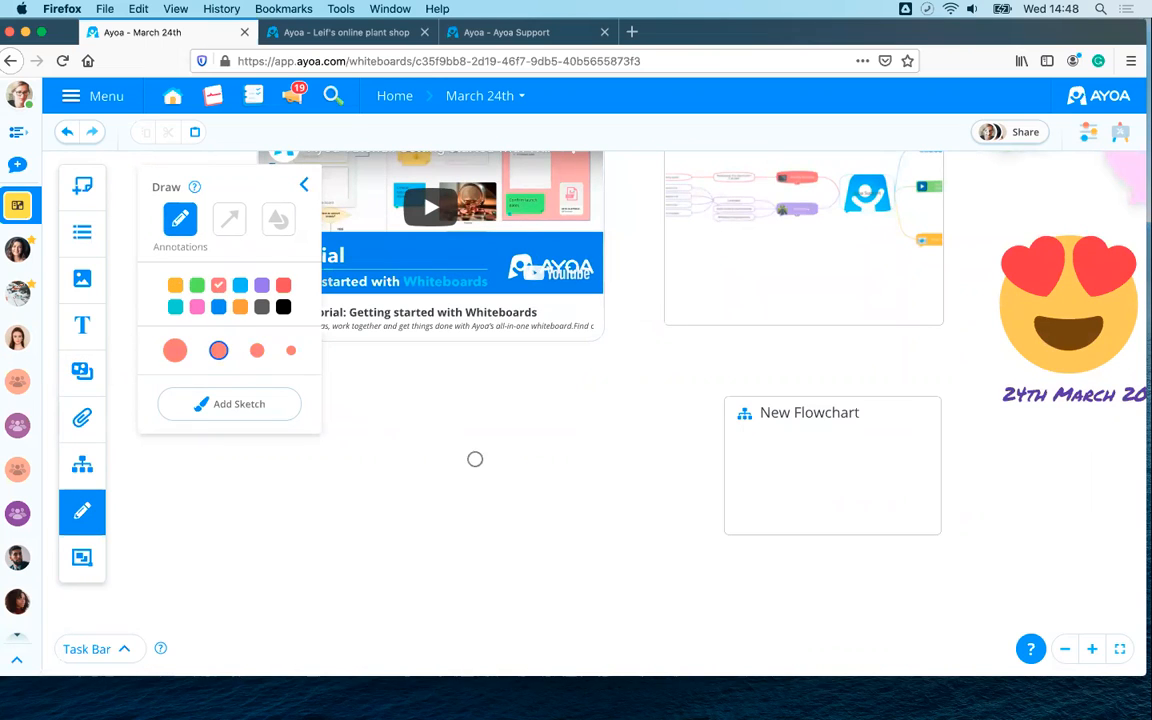
{"action": "left_click", "coordinate": [291, 350]}
{"action": "mouse_move", "coordinate": [768, 384]}
{"action": "left_mouse_down"}
{"action": "mouse_move", "coordinate": [727, 392]}
{"action": "mouse_move", "coordinate": [740, 355]}
{"action": "left_mouse_up"}
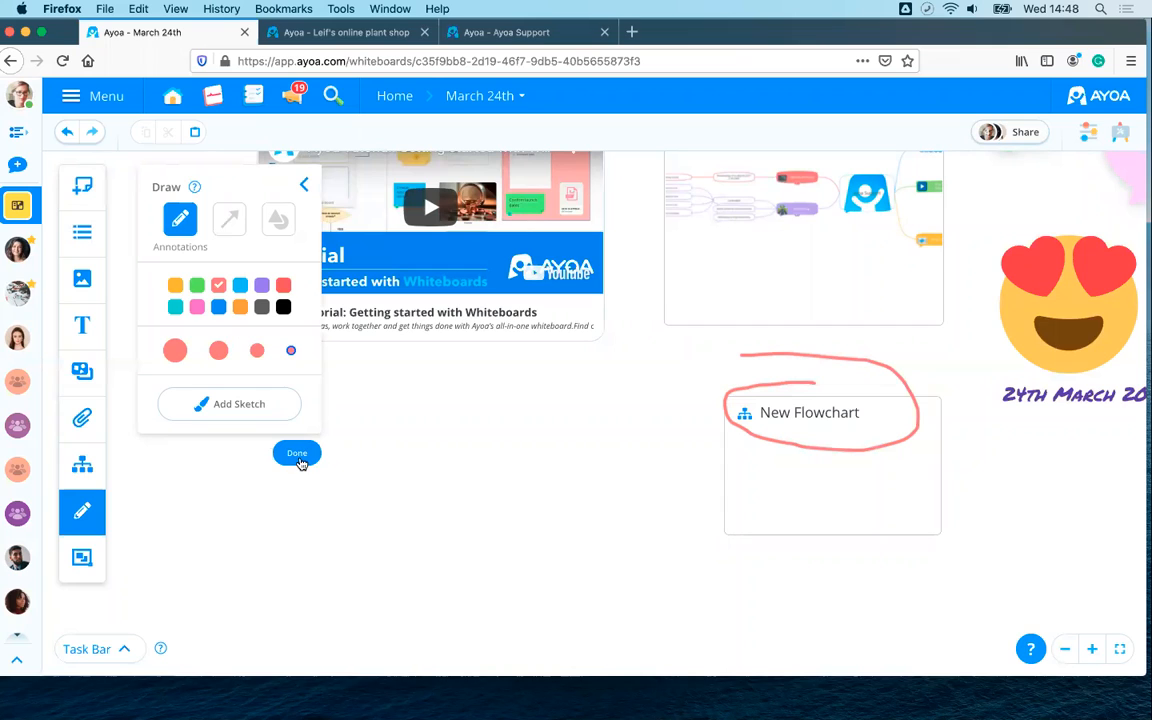
{"action": "left_click", "coordinate": [299, 455]}
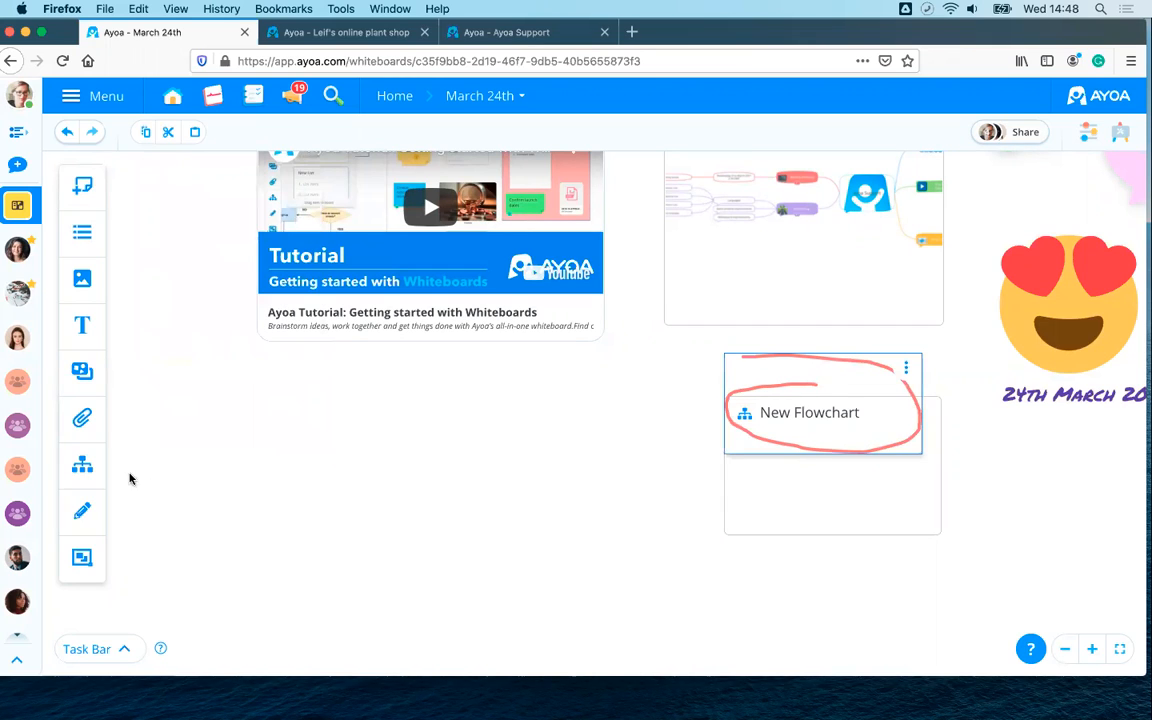
{"action": "left_click", "coordinate": [83, 512]}
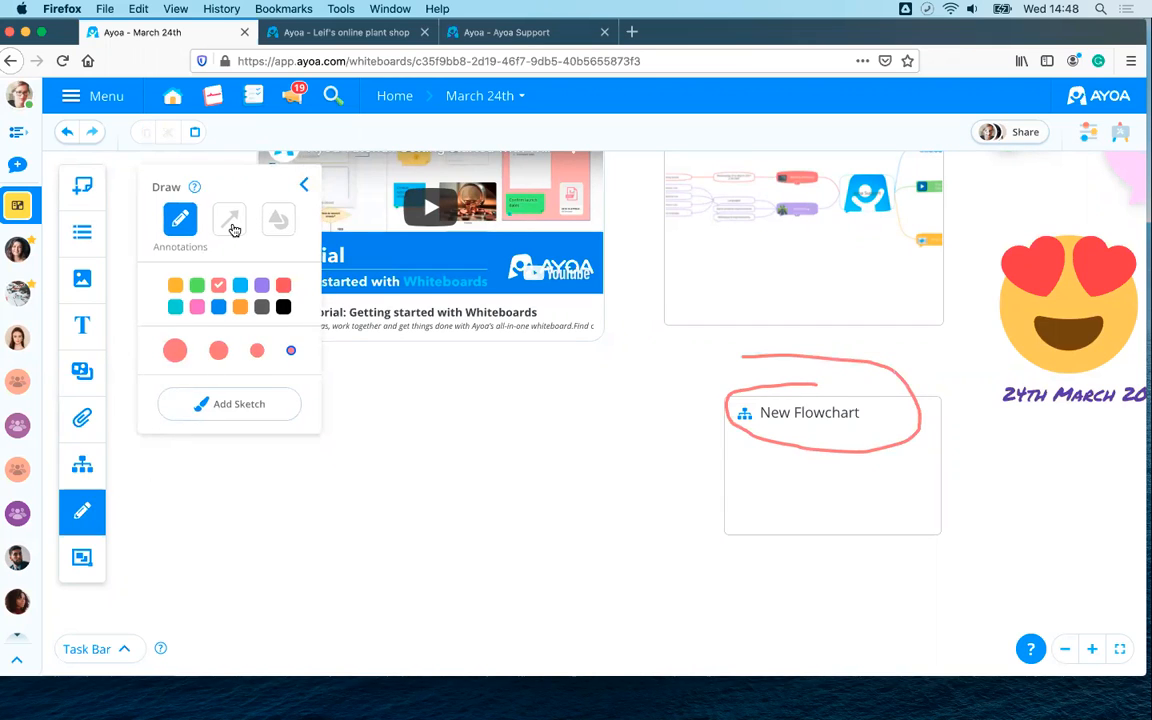
- Set up a striped orange arrow with only an end arrowhead and a large width
{"action": "left_click", "coordinate": [230, 220]}
{"action": "left_click", "coordinate": [203, 289]}
{"action": "left_click", "coordinate": [236, 289]}
{"action": "left_click", "coordinate": [269, 289]}
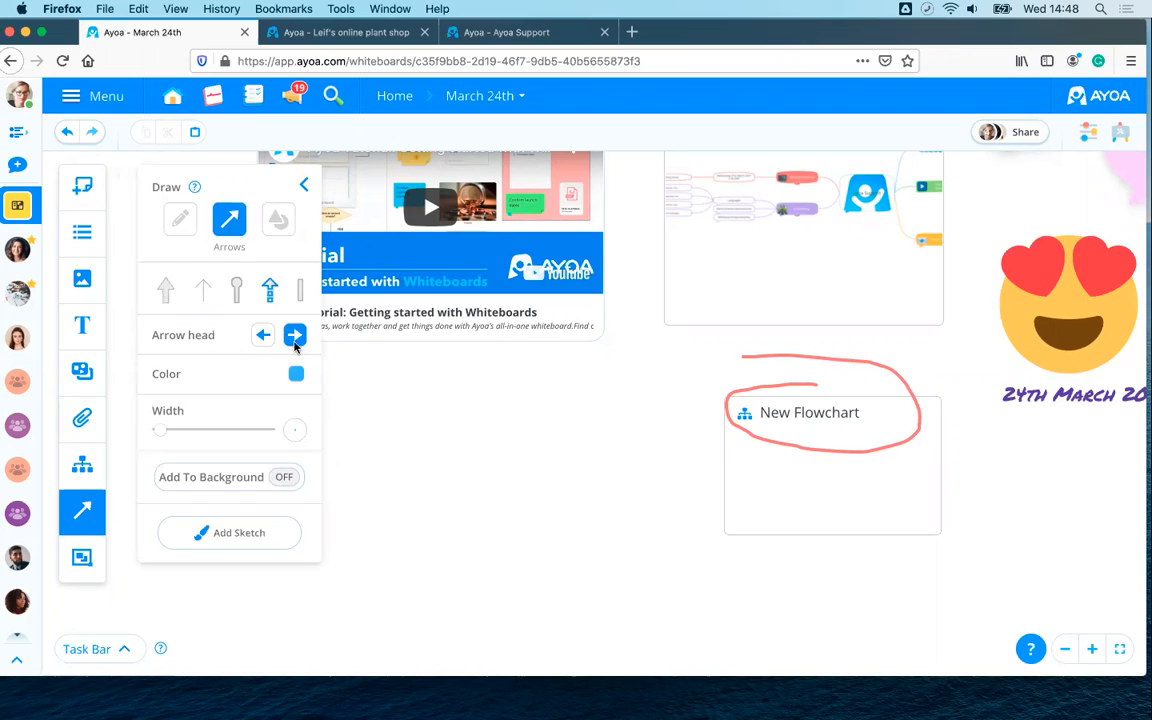
{"action": "left_click", "coordinate": [264, 338]}
{"action": "left_click", "coordinate": [290, 337]}
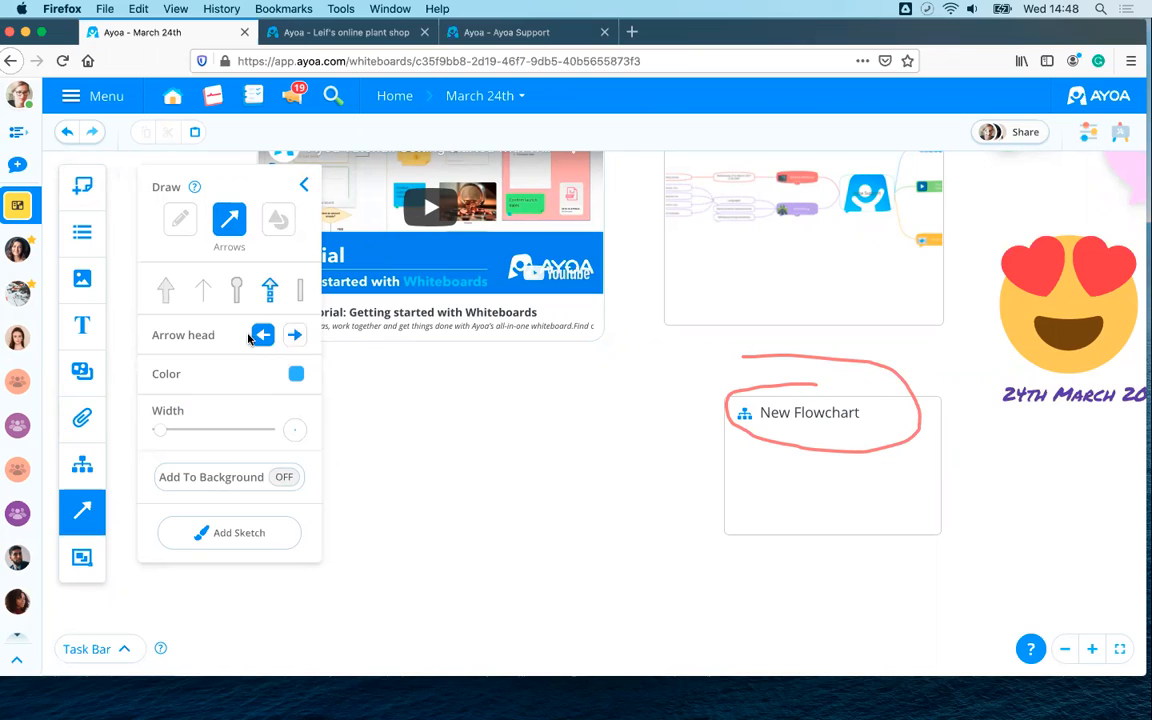
{"action": "left_click", "coordinate": [264, 338]}
{"action": "left_click", "coordinate": [299, 338]}
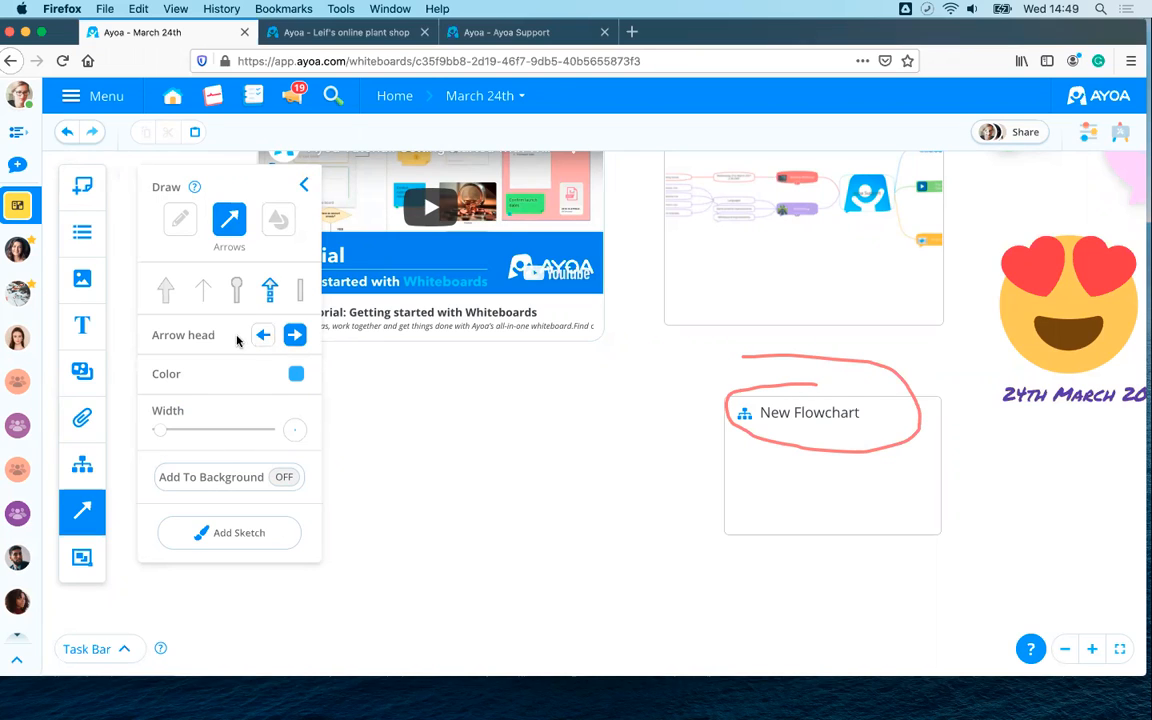
{"action": "left_click", "coordinate": [262, 338]}
{"action": "left_click", "coordinate": [287, 339]}
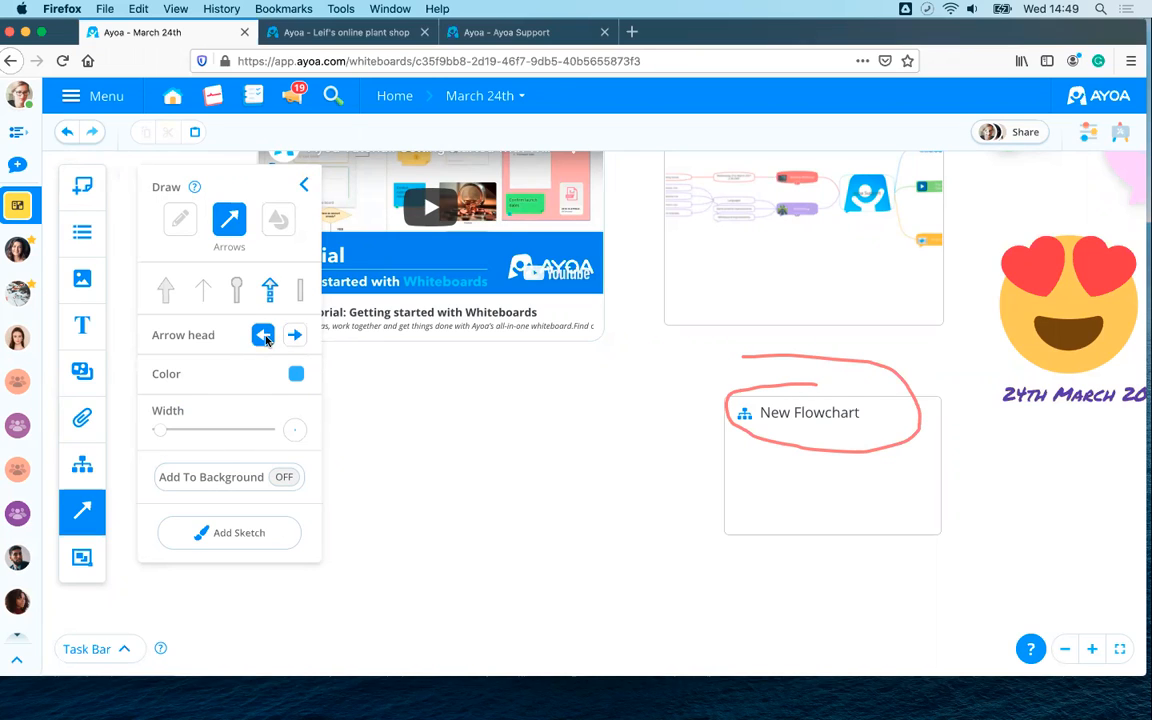
{"action": "left_click", "coordinate": [265, 338]}
{"action": "left_click", "coordinate": [295, 339]}
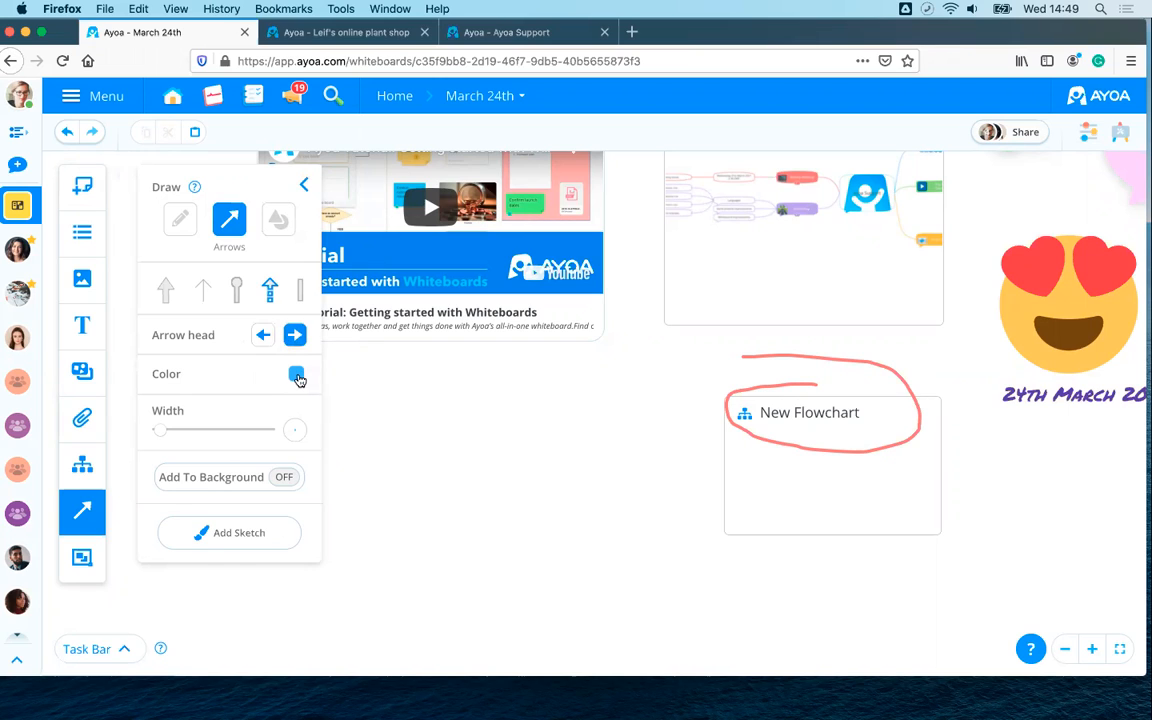
{"action": "left_click", "coordinate": [297, 375]}
{"action": "left_click", "coordinate": [283, 407]}
{"action": "left_click_drag", "start_coordinate": [162, 479], "coordinate": [227, 483]}
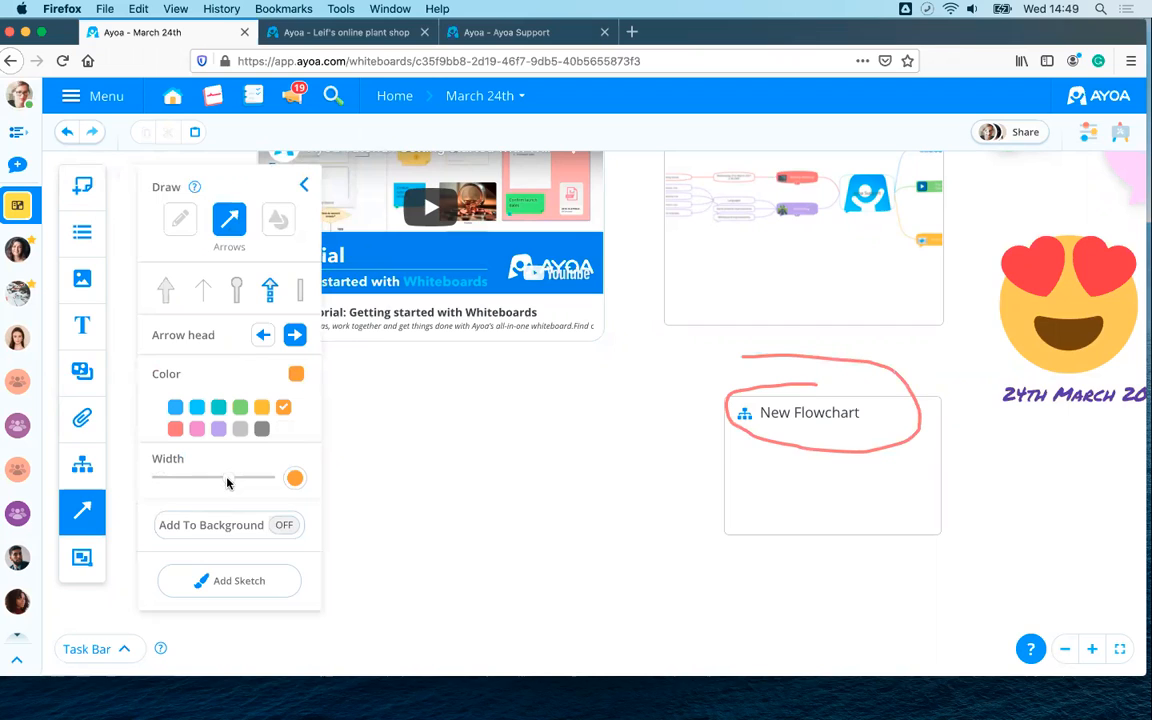
- Draw the arrow pointing up-right toward the New Flowchart card and nudge it slightly right
{"action": "mouse_move", "coordinate": [460, 444]}
{"action": "left_mouse_down"}
{"action": "mouse_move", "coordinate": [558, 416]}
{"action": "mouse_move", "coordinate": [635, 375]}
{"action": "mouse_move", "coordinate": [653, 356]}
{"action": "mouse_move", "coordinate": [638, 345]}
{"action": "mouse_move", "coordinate": [668, 353]}
{"action": "left_mouse_up"}
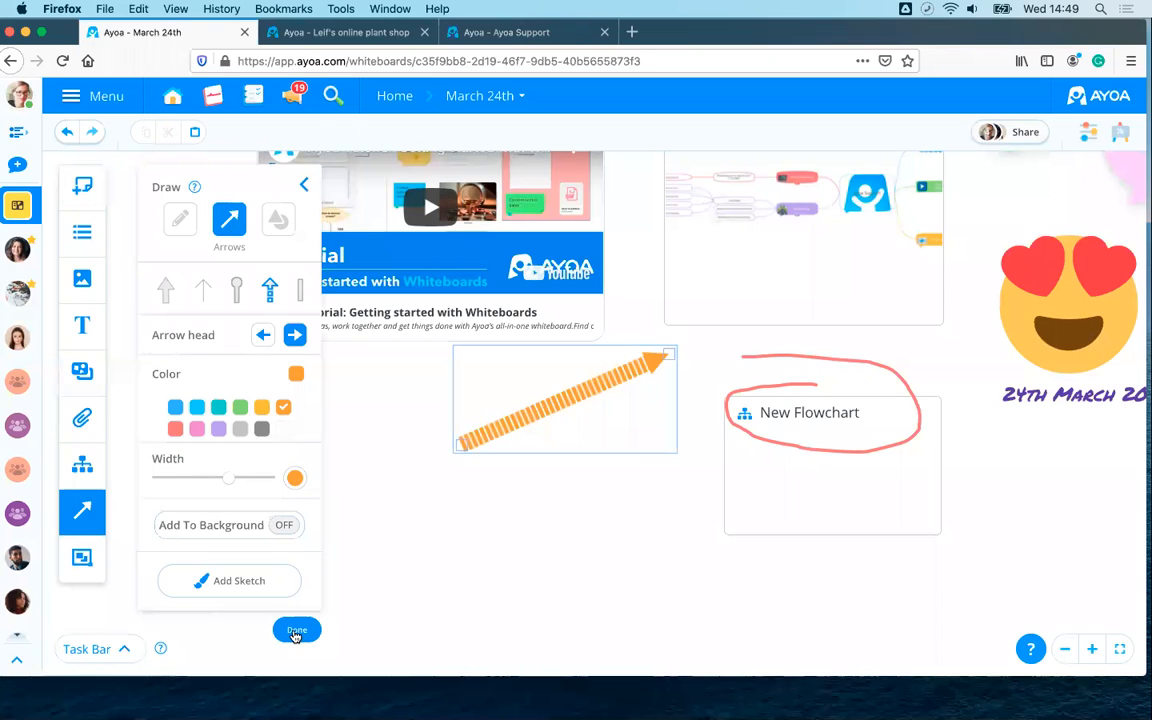
{"action": "left_click", "coordinate": [296, 631]}
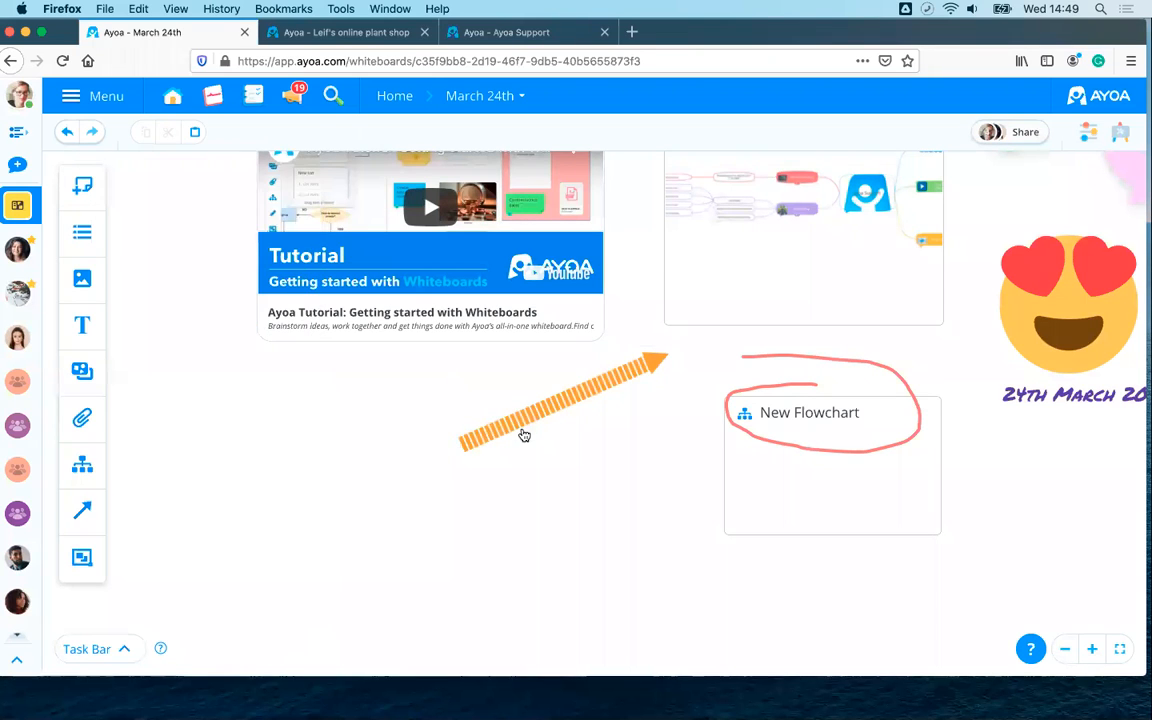
{"action": "mouse_move", "coordinate": [576, 397]}
{"action": "left_mouse_down"}
{"action": "mouse_move", "coordinate": [586, 357]}
{"action": "mouse_move", "coordinate": [515, 337]}
{"action": "mouse_move", "coordinate": [668, 506]}
{"action": "mouse_move", "coordinate": [726, 525]}
{"action": "mouse_move", "coordinate": [612, 360]}
{"action": "mouse_move", "coordinate": [585, 405]}
{"action": "left_mouse_up"}
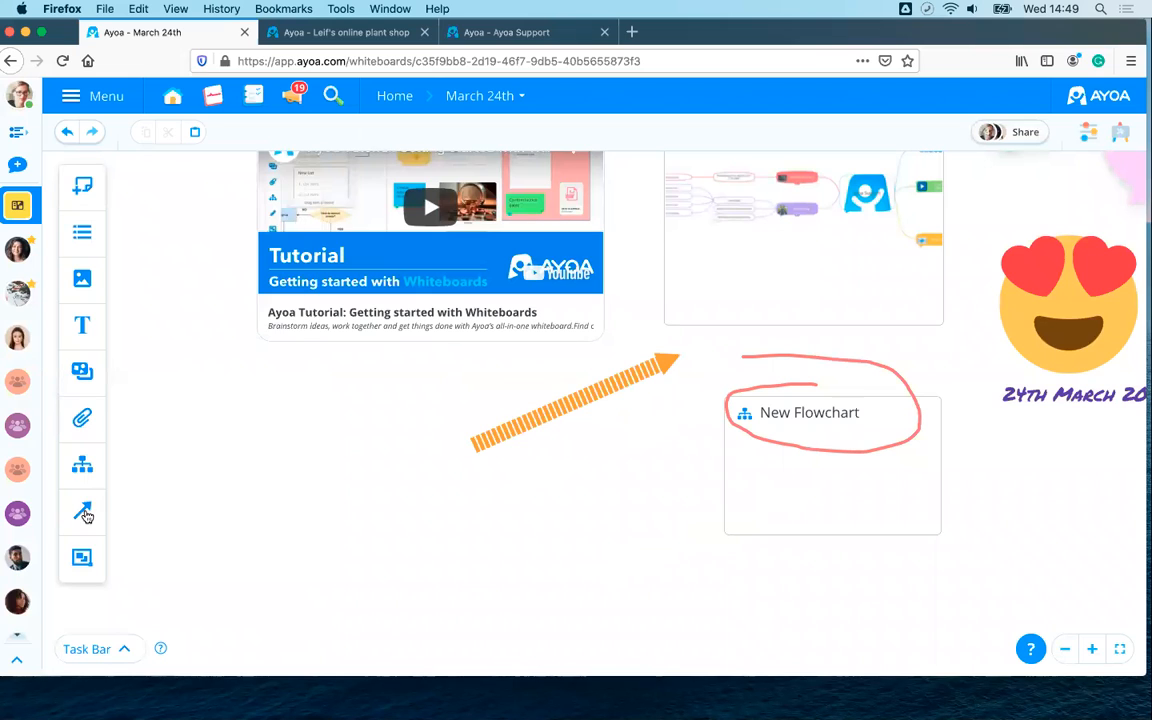
{"action": "left_click", "coordinate": [83, 513]}
- Choose a background star shape with salmon-red fill and a thicker salmon-red outline
{"action": "left_click", "coordinate": [266, 212]}
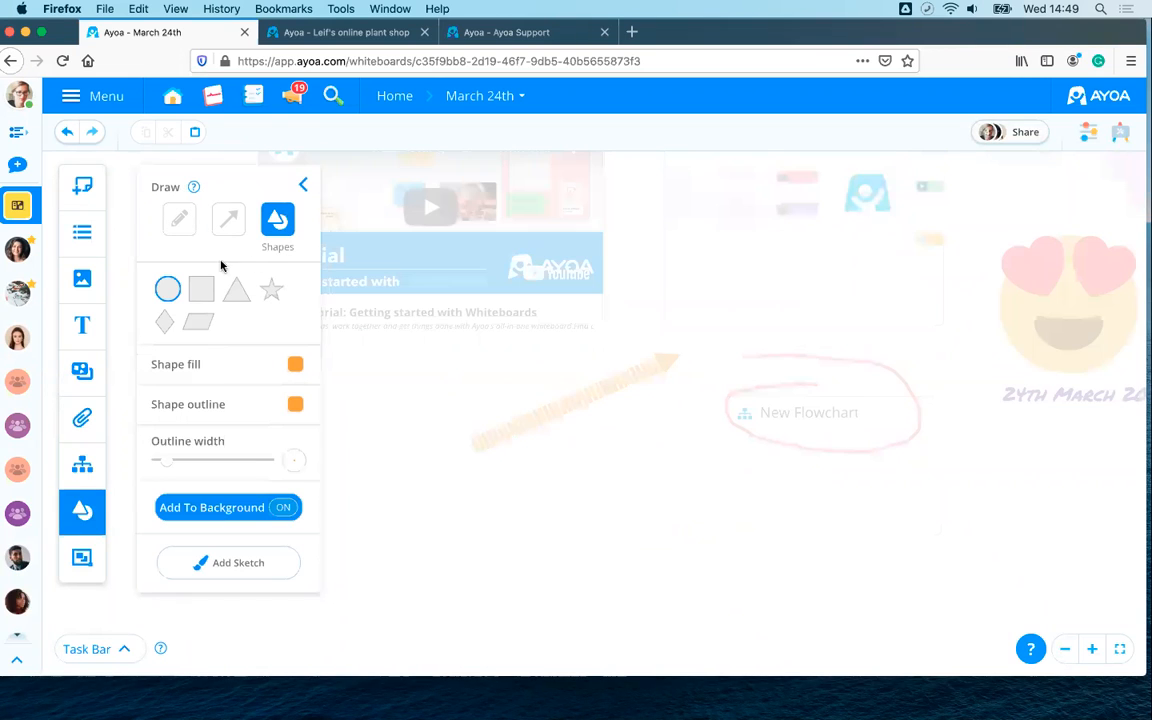
{"action": "left_click", "coordinate": [271, 291]}
{"action": "left_click", "coordinate": [266, 512]}
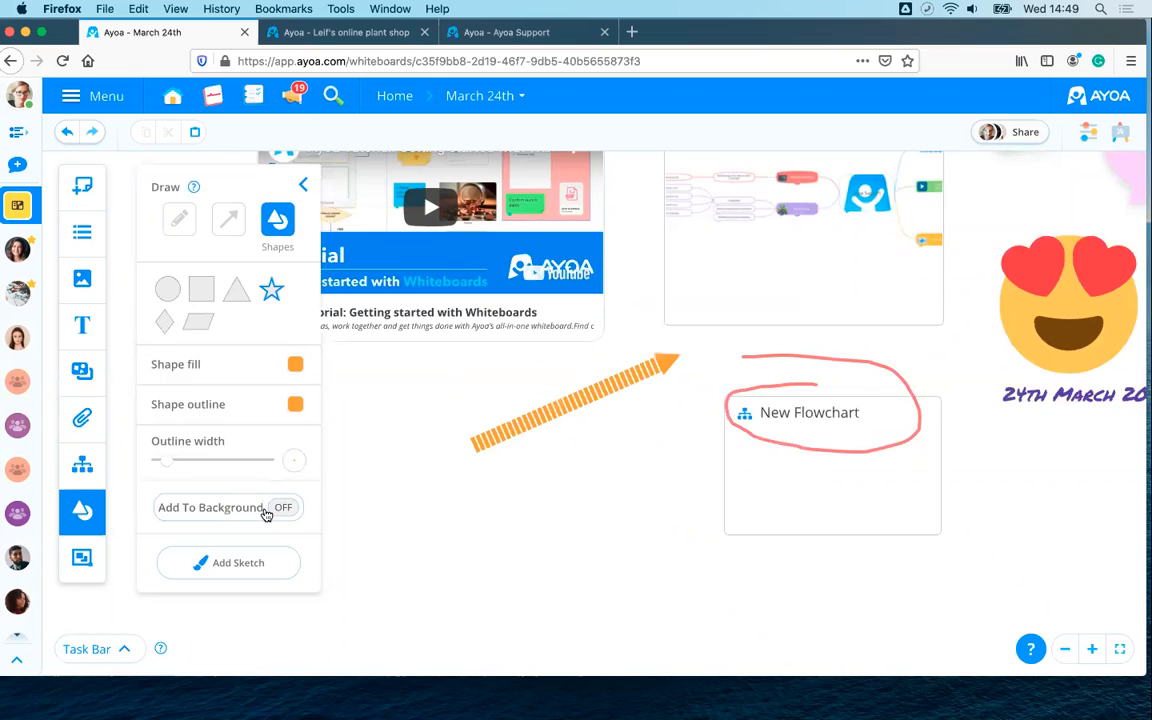
{"action": "left_click", "coordinate": [266, 512]}
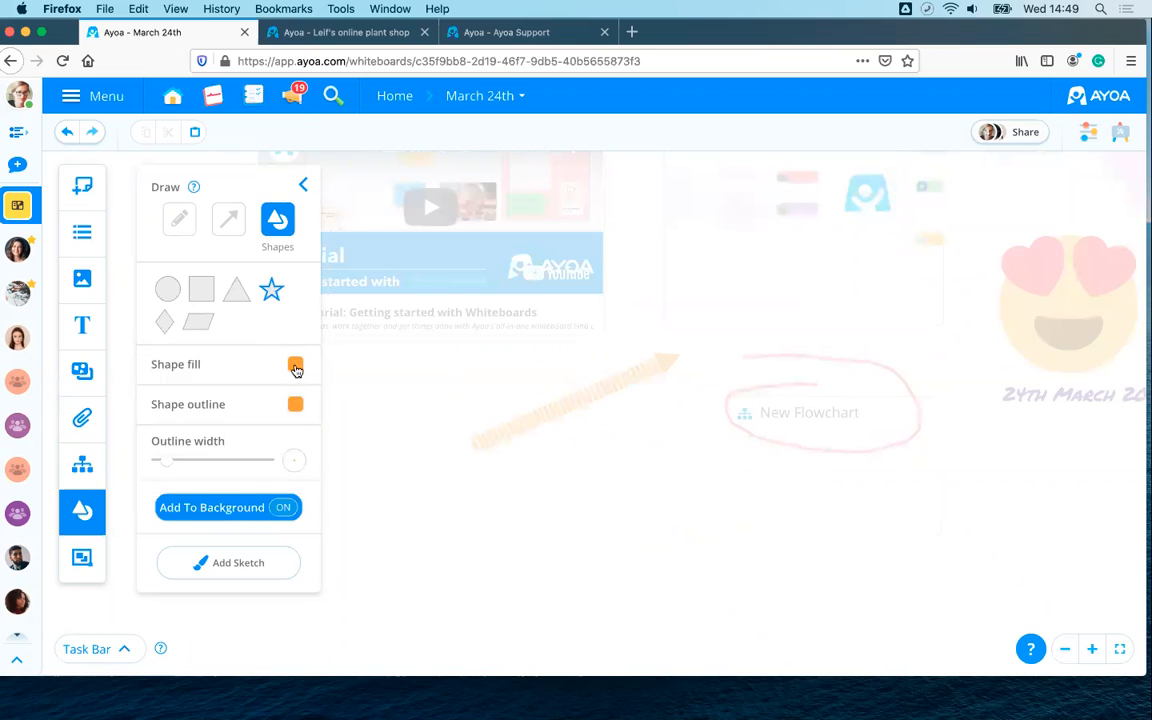
{"action": "left_click", "coordinate": [296, 369]}
{"action": "left_click", "coordinate": [174, 419]}
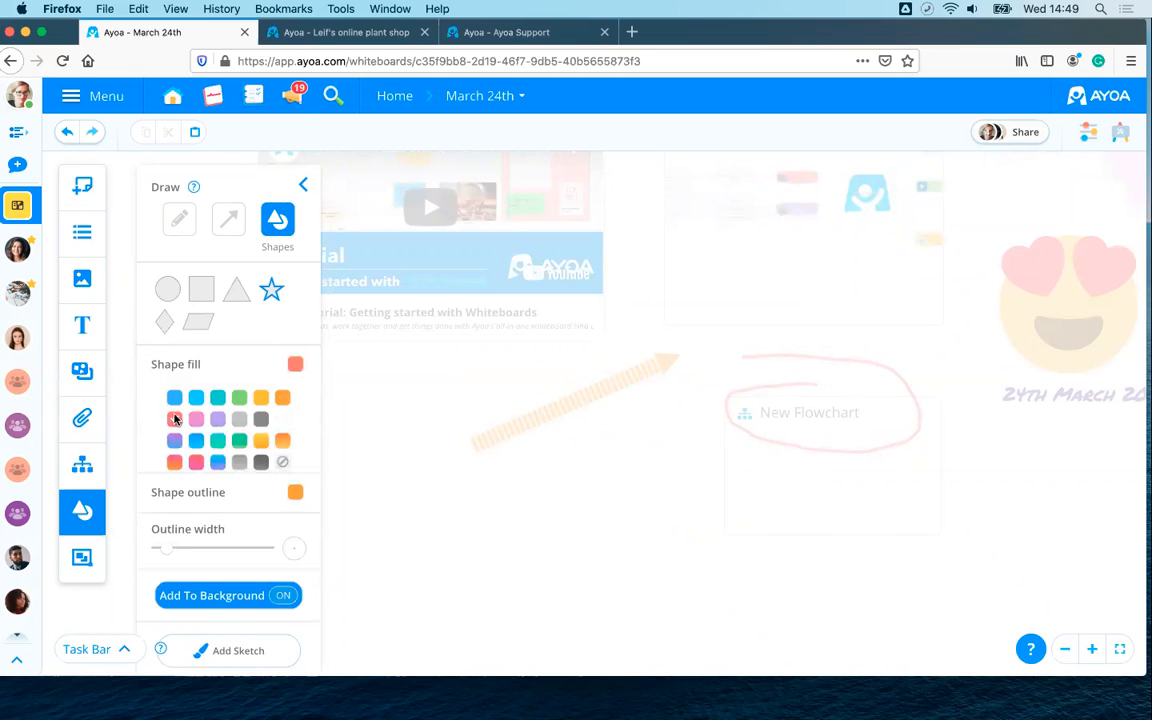
{"action": "left_click", "coordinate": [292, 496]}
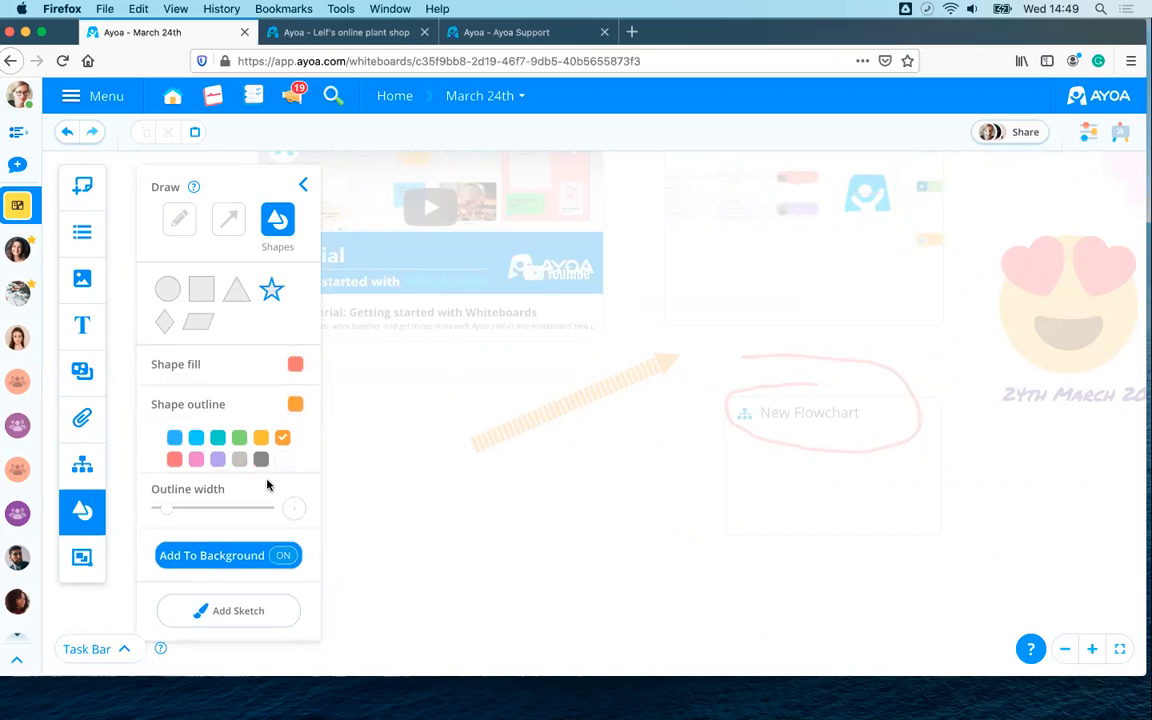
{"action": "left_click", "coordinate": [172, 461]}
{"action": "left_click_drag", "start_coordinate": [167, 509], "coordinate": [203, 511]}
- Draw the red star below the orange arrow and enlarge it toward the lower left
{"action": "mouse_move", "coordinate": [453, 514]}
{"action": "left_mouse_down"}
{"action": "mouse_move", "coordinate": [617, 594]}
{"action": "mouse_move", "coordinate": [689, 583]}
{"action": "left_mouse_up"}
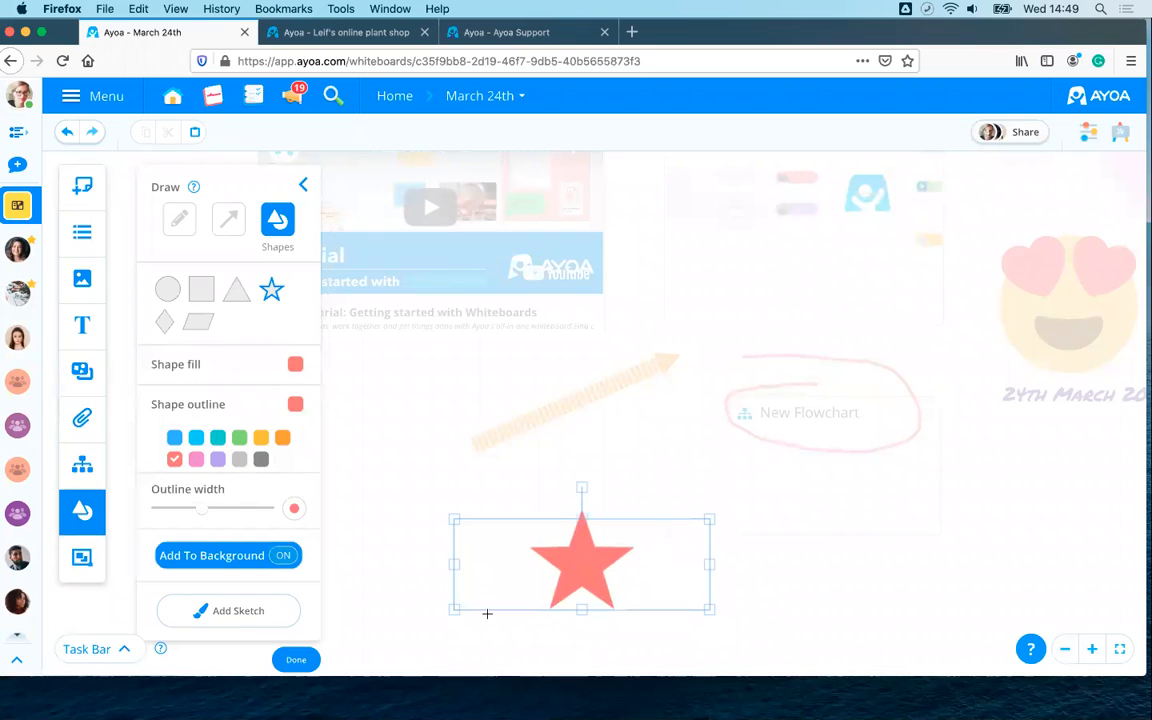
{"action": "left_click_drag", "start_coordinate": [434, 612], "coordinate": [439, 615]}
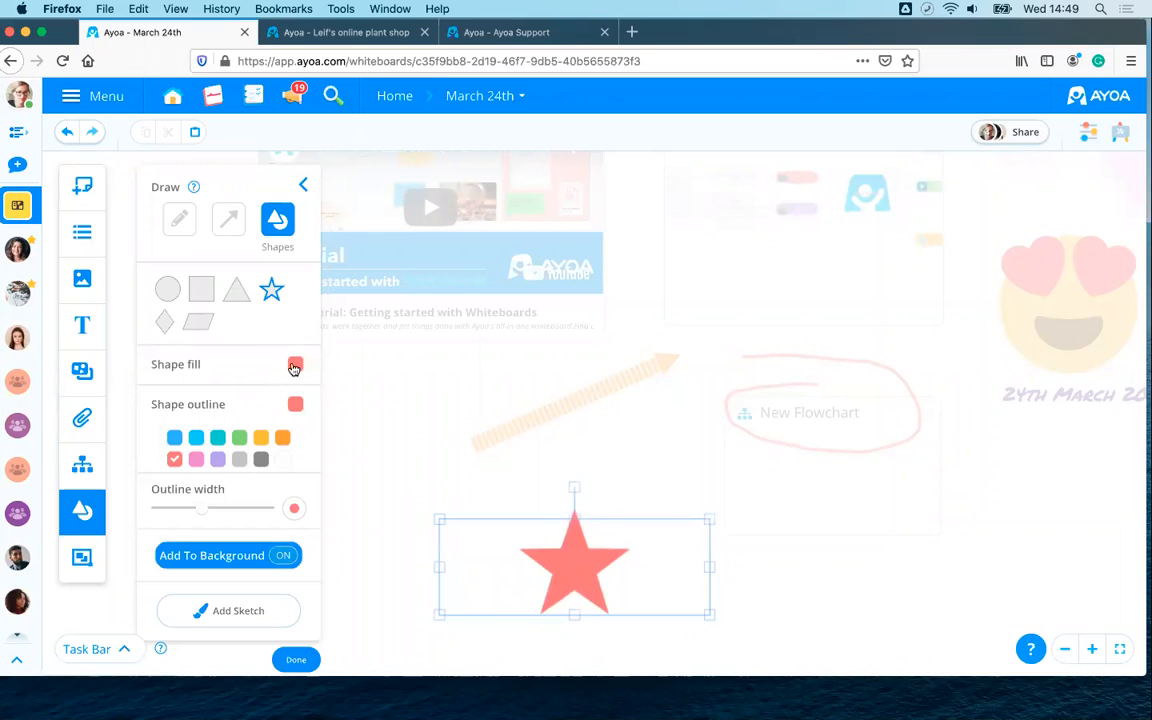
{"action": "left_click", "coordinate": [295, 366]}
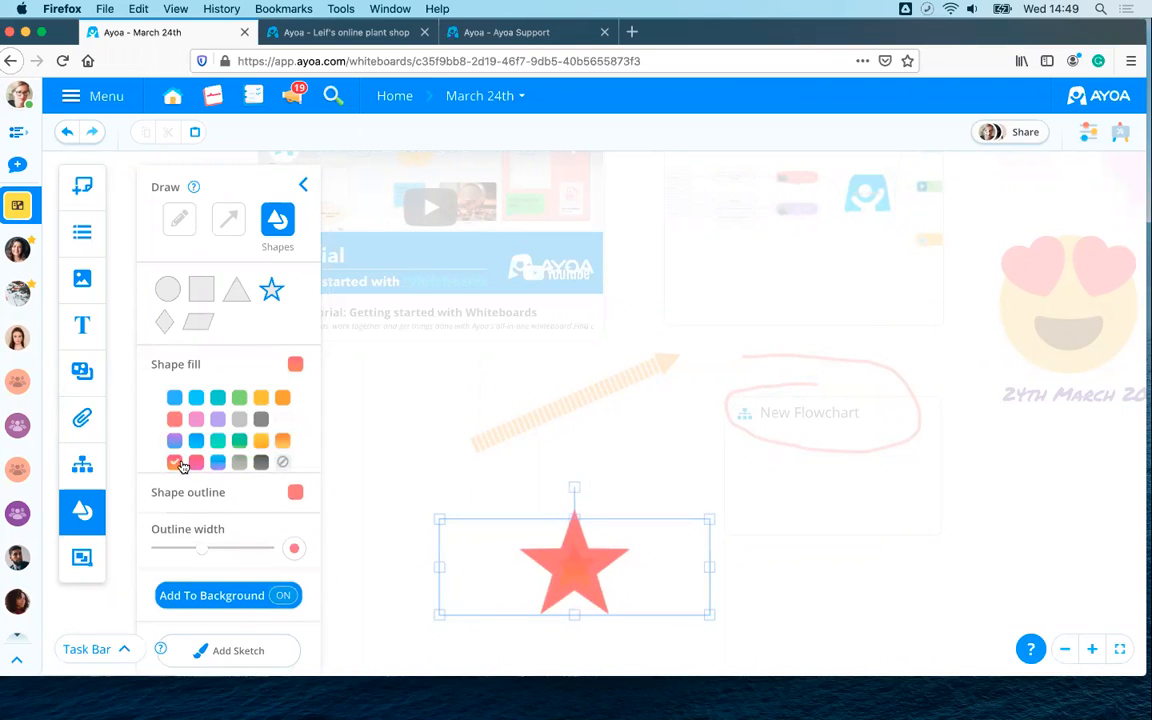
{"action": "left_click", "coordinate": [403, 471]}
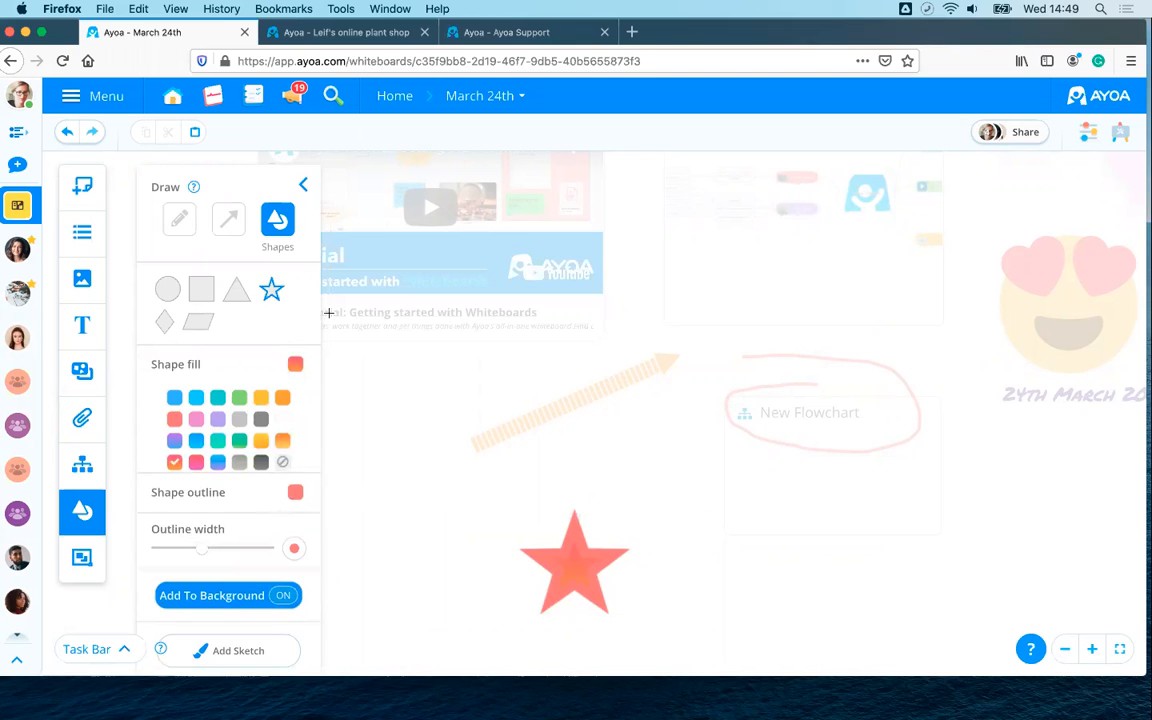
{"action": "left_click_drag", "start_coordinate": [674, 36], "coordinate": [667, 32]}
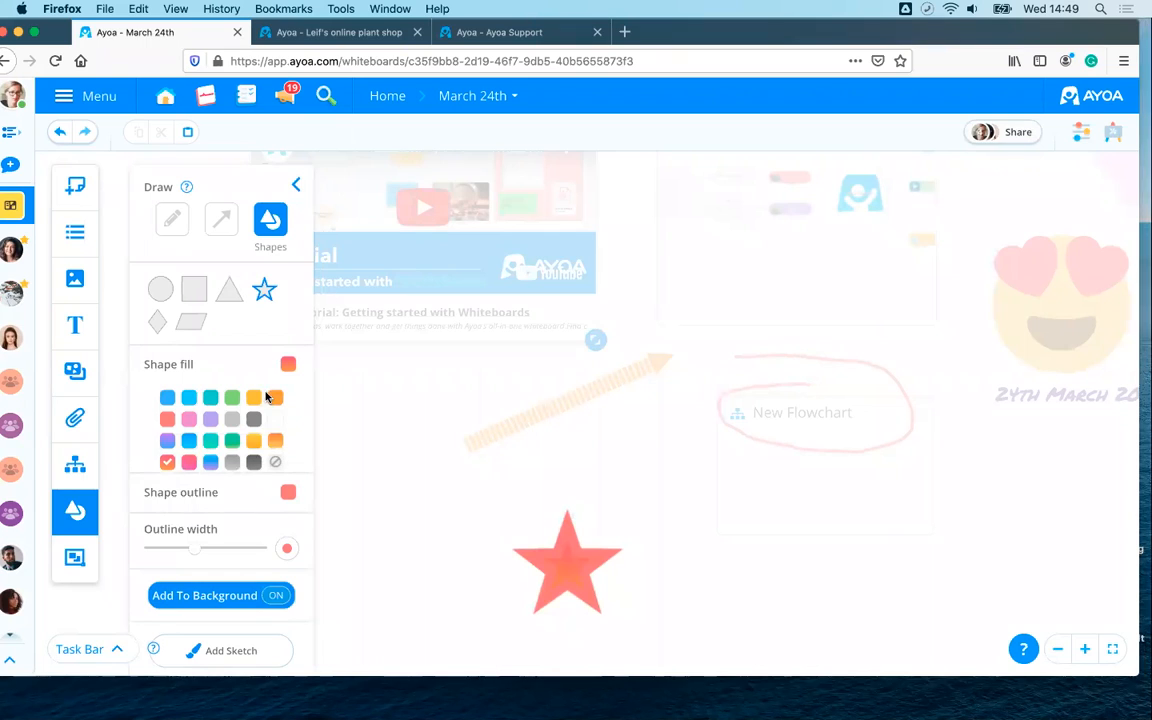
- Start a new sketch and draw a black freehand loop with the brush
{"action": "left_click", "coordinate": [239, 653]}
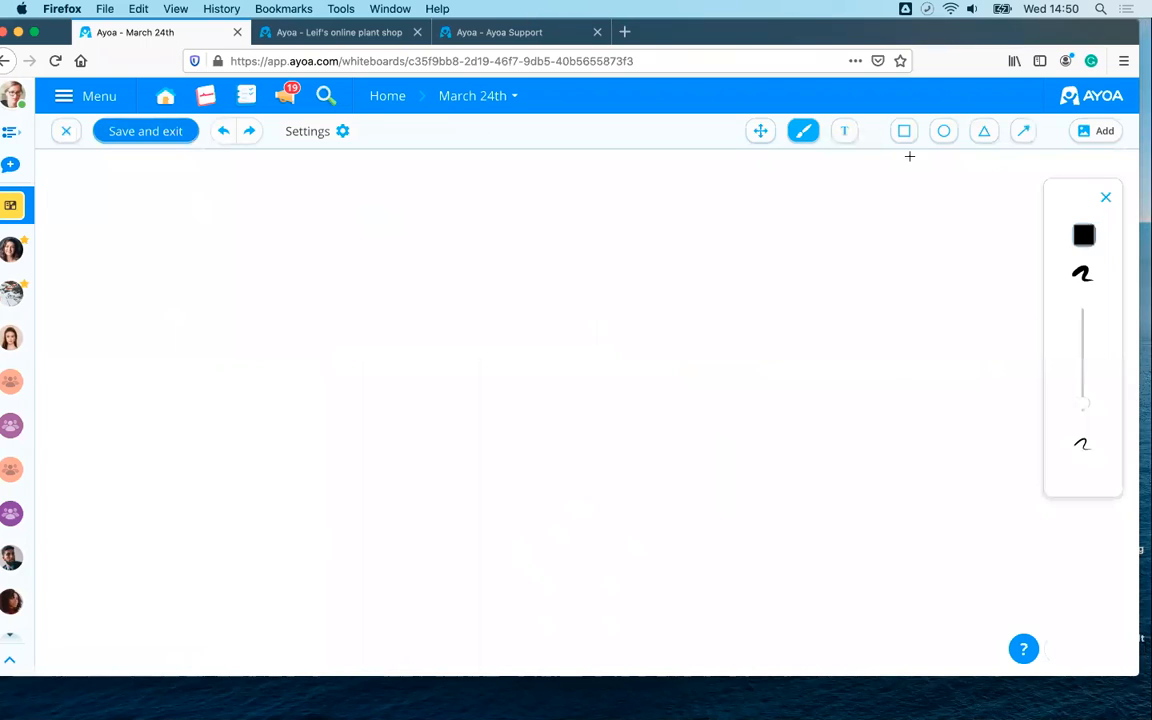
{"action": "left_click", "coordinate": [986, 132]}
{"action": "left_click", "coordinate": [944, 135]}
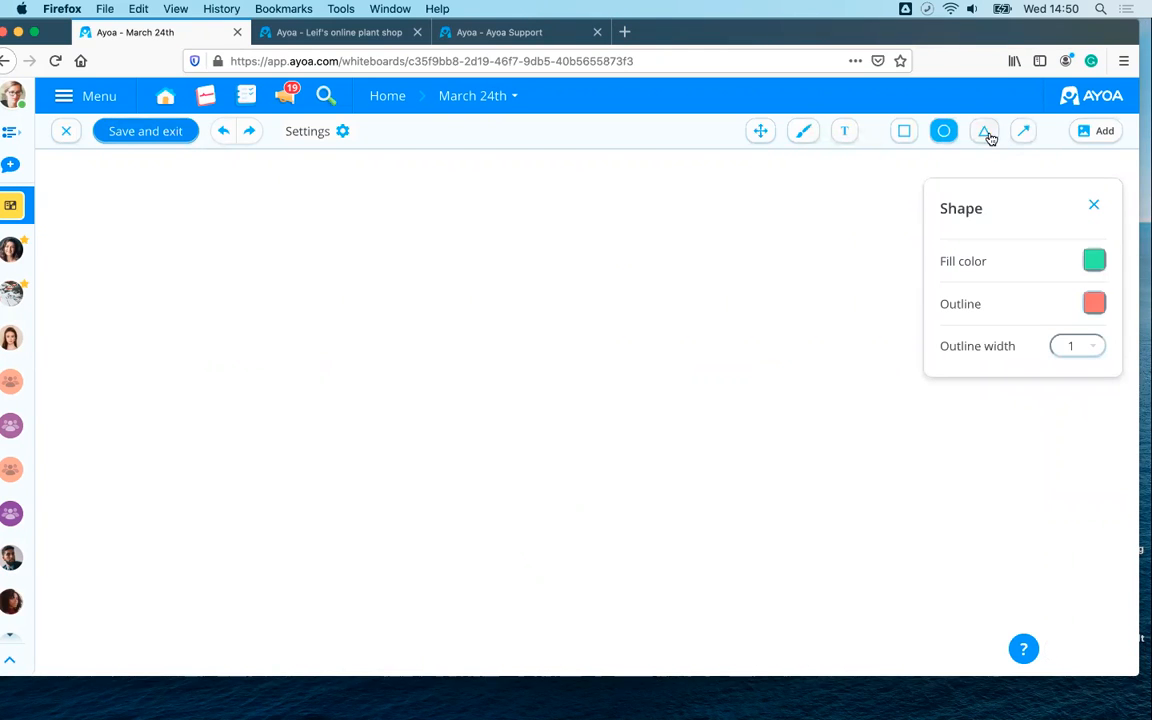
{"action": "left_click", "coordinate": [988, 136]}
{"action": "left_click", "coordinate": [905, 135]}
{"action": "left_click", "coordinate": [804, 133]}
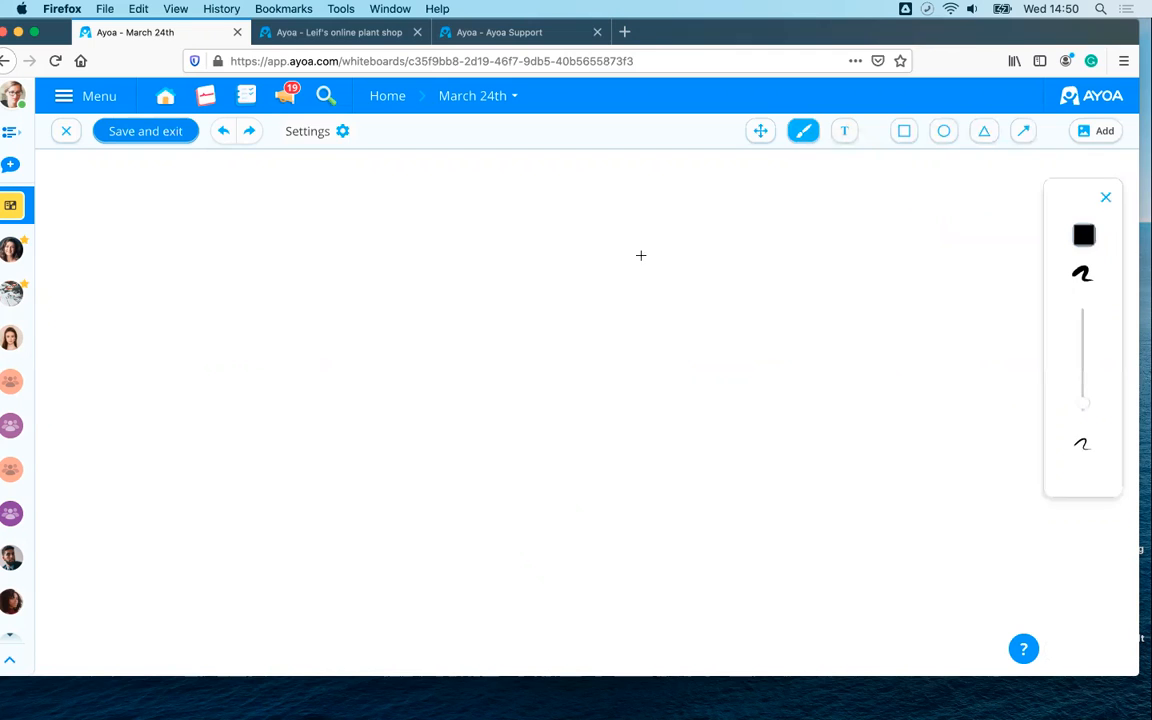
{"action": "mouse_move", "coordinate": [648, 254]}
{"action": "left_mouse_down"}
{"action": "mouse_move", "coordinate": [733, 411]}
{"action": "mouse_move", "coordinate": [578, 285]}
{"action": "left_mouse_up"}
- Draw a green rectangle and move it inside the loop
{"action": "left_click", "coordinate": [905, 131]}
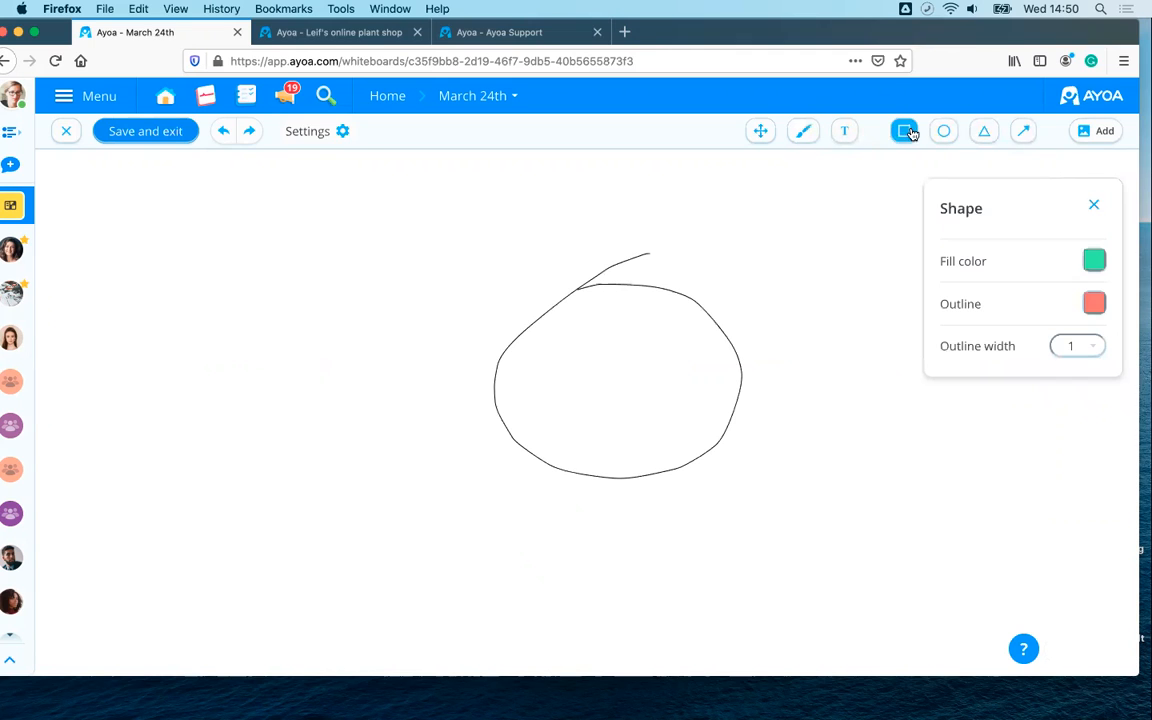
{"action": "left_click_drag", "start_coordinate": [670, 190], "coordinate": [796, 272]}
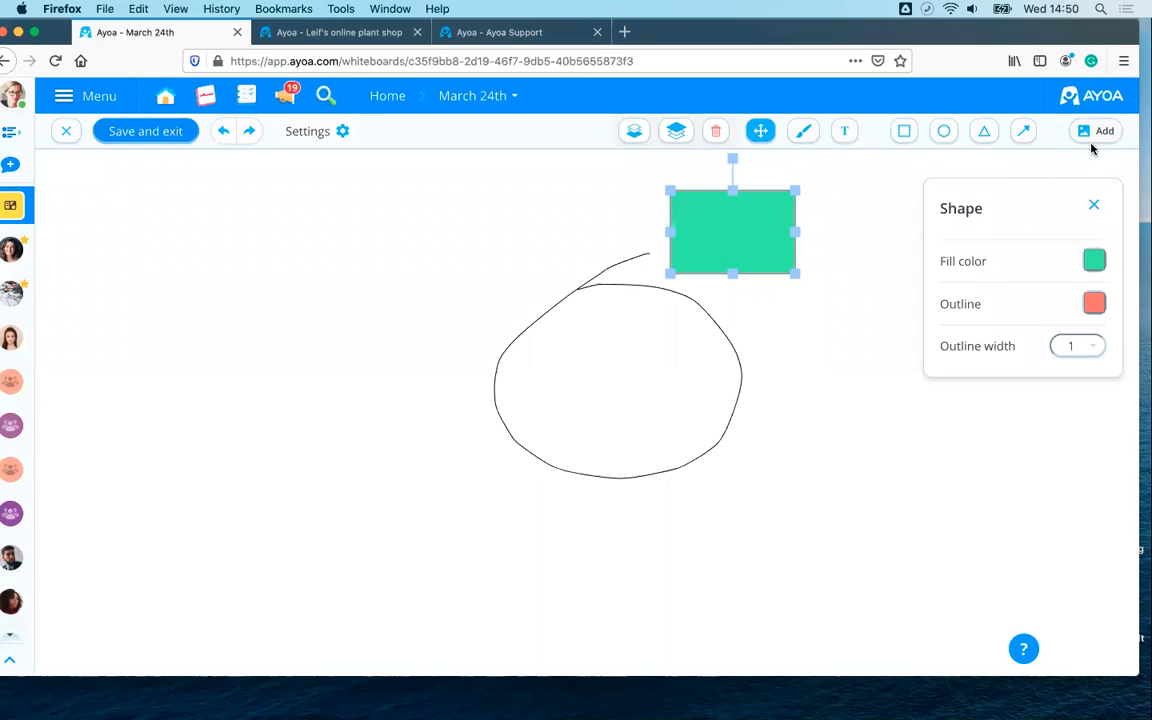
{"action": "mouse_move", "coordinate": [739, 235]}
{"action": "left_mouse_down"}
{"action": "mouse_move", "coordinate": [658, 329]}
{"action": "mouse_move", "coordinate": [650, 378]}
{"action": "mouse_move", "coordinate": [630, 386]}
{"action": "left_mouse_up"}
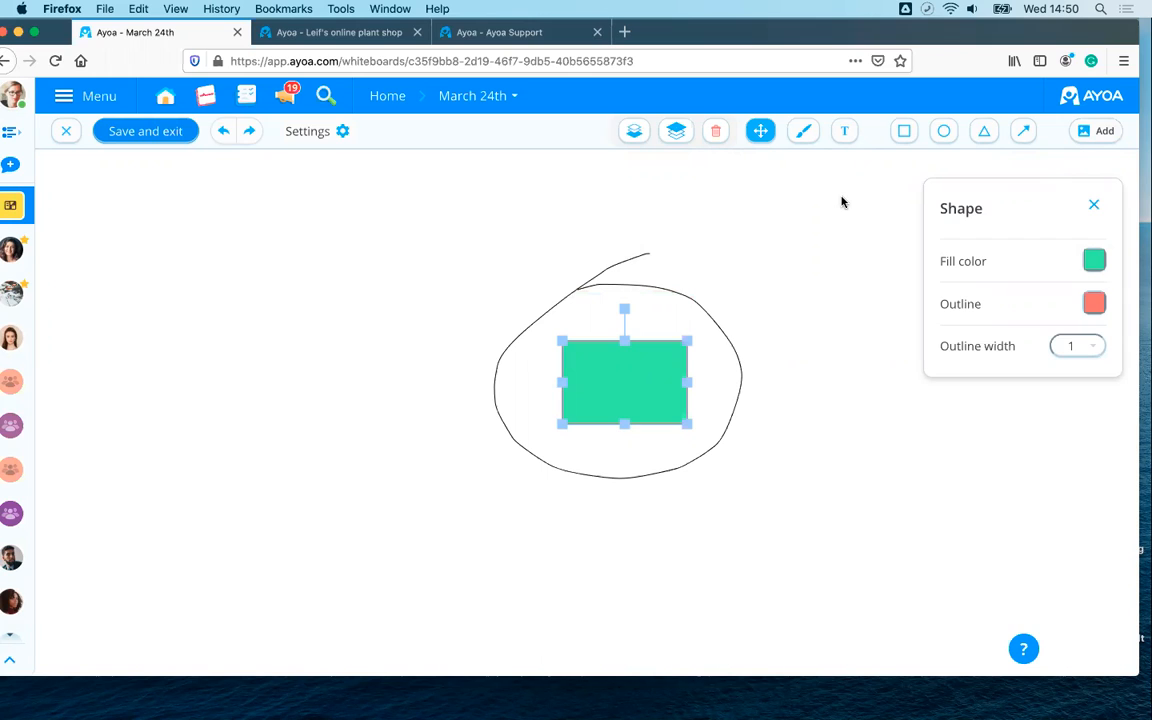
- Draw two green circles up-left of and below the circled rectangle
{"action": "left_click", "coordinate": [943, 132]}
{"action": "mouse_move", "coordinate": [412, 250]}
{"action": "left_mouse_down"}
{"action": "mouse_move", "coordinate": [465, 321]}
{"action": "mouse_move", "coordinate": [440, 282]}
{"action": "left_mouse_up"}
{"action": "left_click_drag", "start_coordinate": [382, 362], "coordinate": [409, 402]}
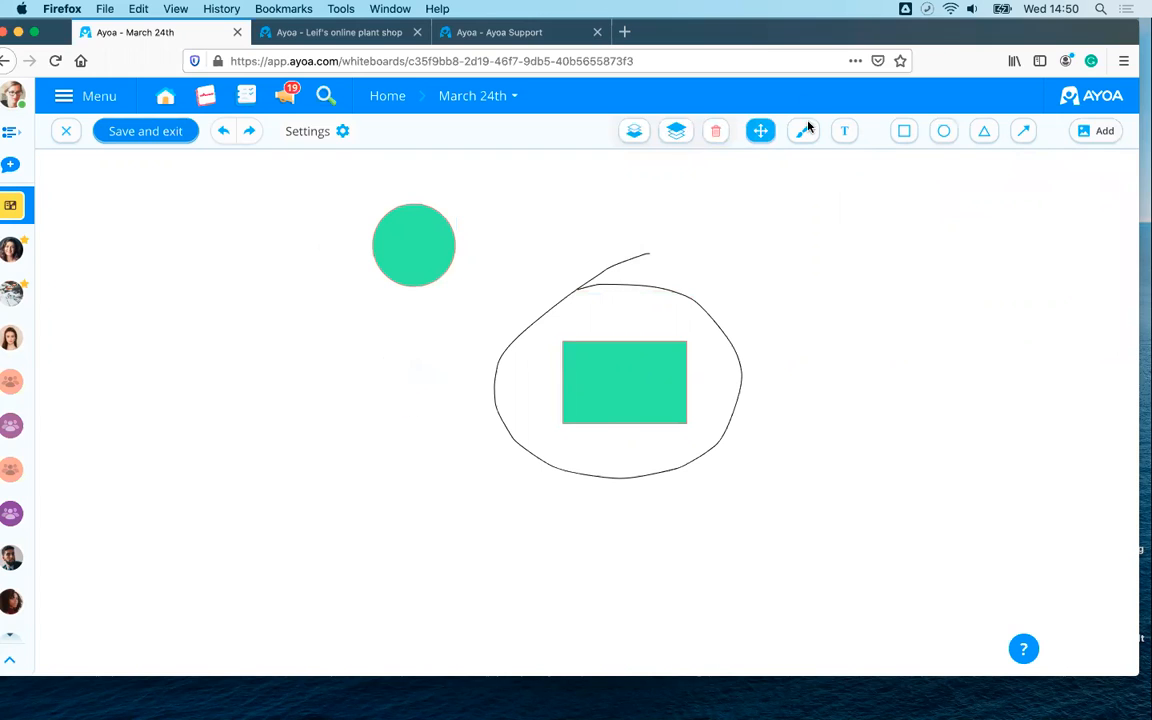
{"action": "left_click", "coordinate": [943, 132]}
{"action": "mouse_move", "coordinate": [394, 338]}
{"action": "left_mouse_down"}
{"action": "mouse_move", "coordinate": [427, 368]}
{"action": "mouse_move", "coordinate": [412, 364]}
{"action": "left_mouse_up"}
- Add a third green circle on the right, then save the sketch as a whiteboard image
{"action": "left_click", "coordinate": [512, 236]}
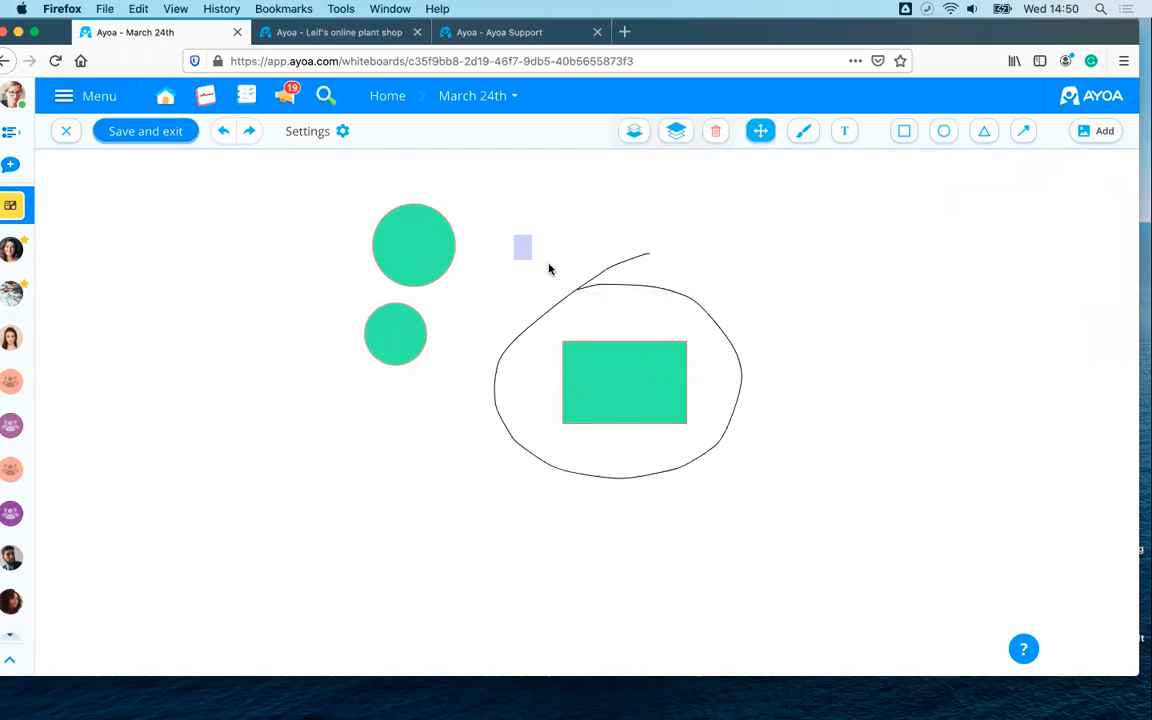
{"action": "left_click", "coordinate": [943, 132]}
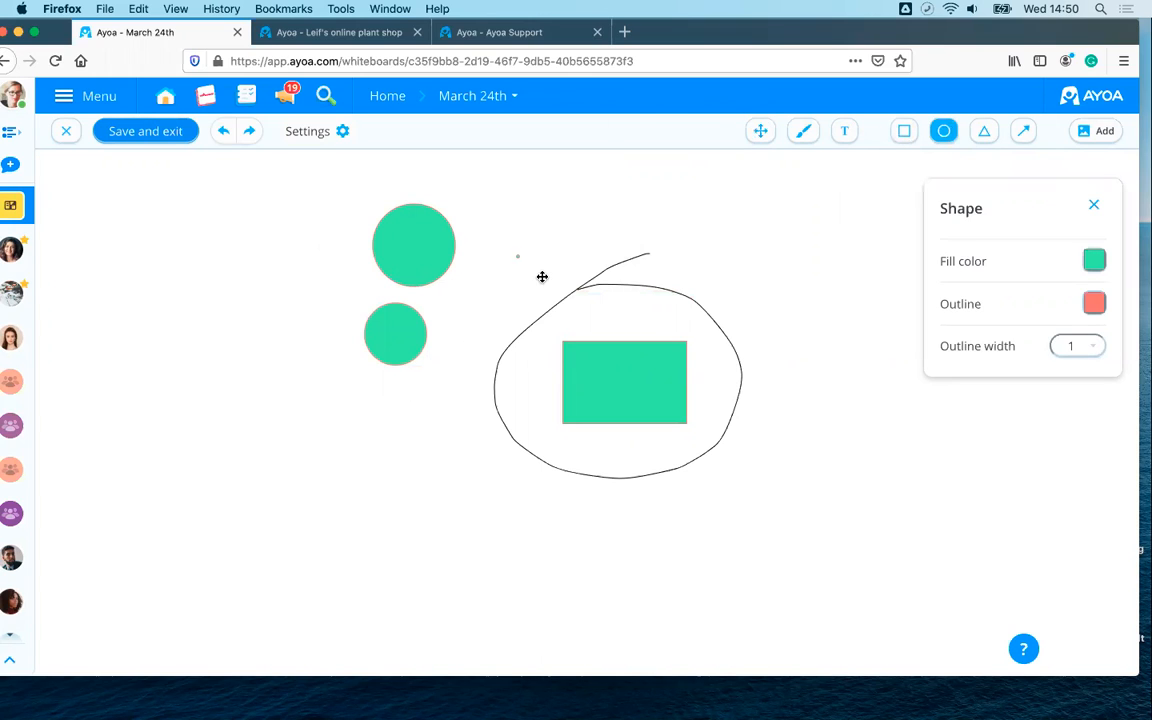
{"action": "left_click_drag", "start_coordinate": [542, 277], "coordinate": [526, 274]}
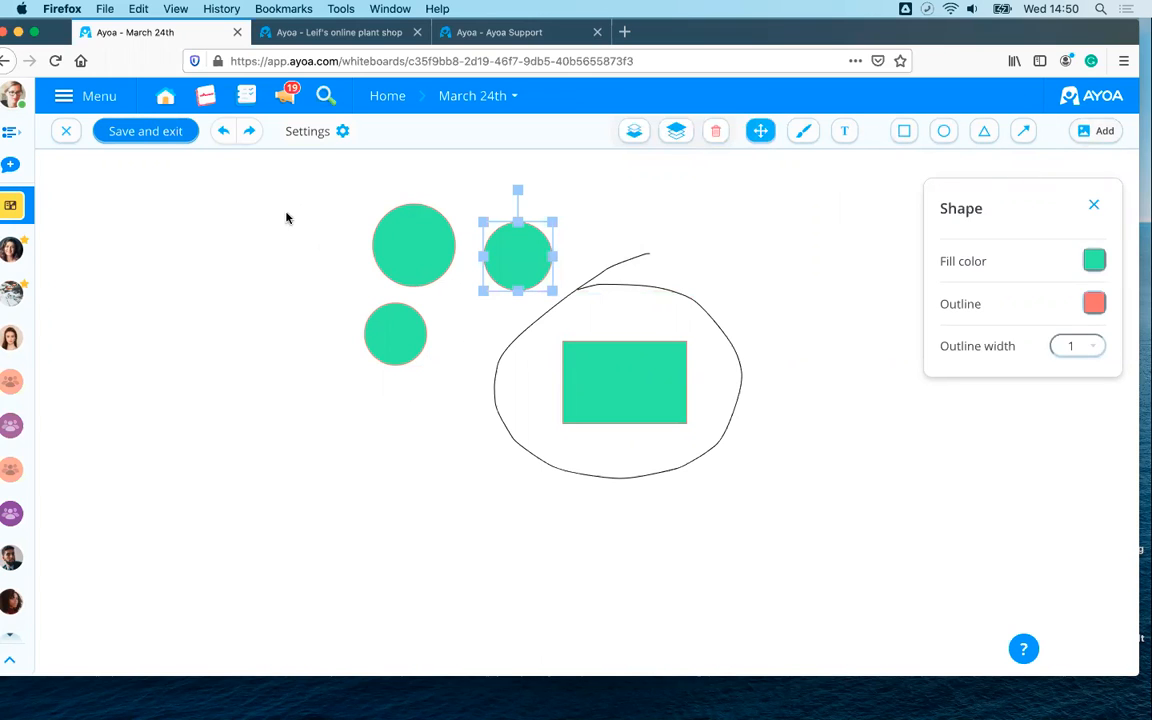
{"action": "left_click", "coordinate": [155, 135]}
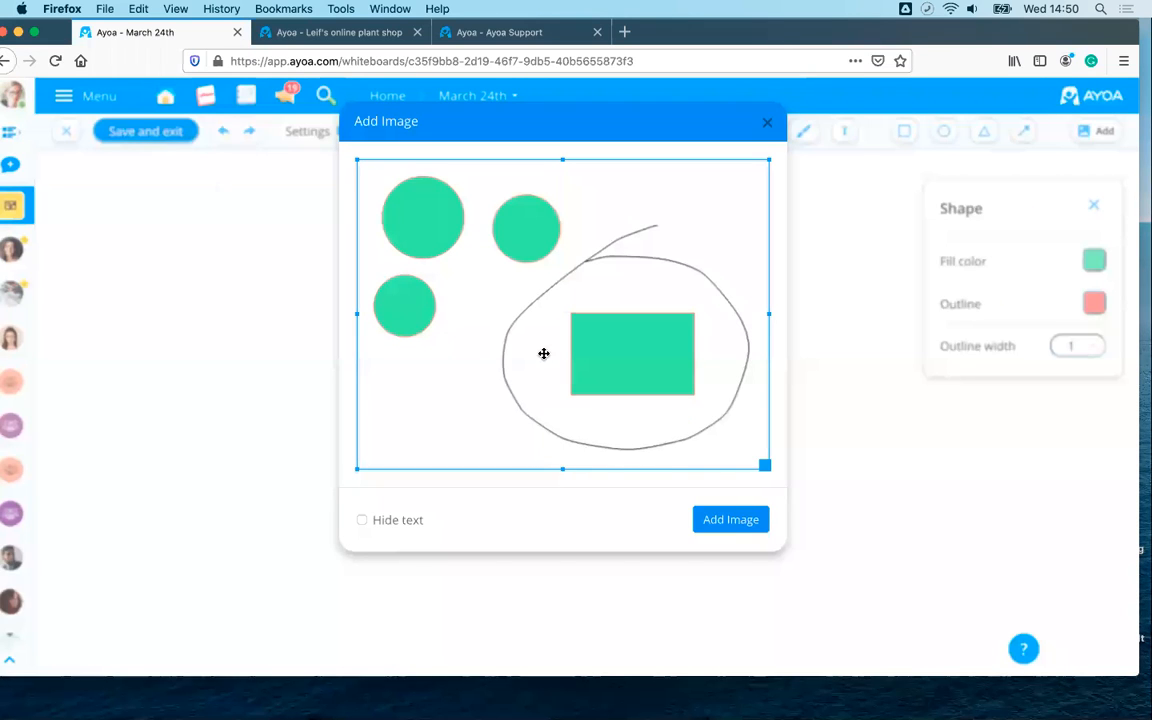
{"action": "left_click", "coordinate": [731, 520]}
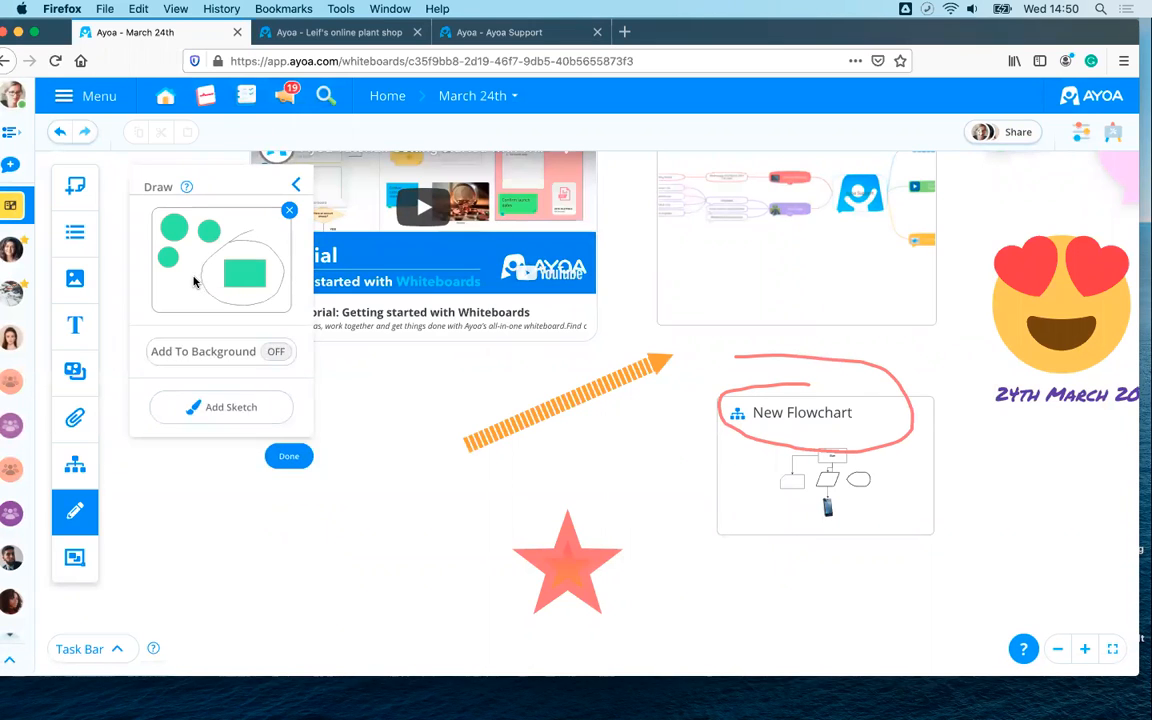
- Turn on Add To Background, drag the sketch thumbnail onto the board, and close the Draw panel
{"action": "mouse_move", "coordinate": [194, 283]}
{"action": "left_mouse_down"}
{"action": "mouse_move", "coordinate": [280, 295]}
{"action": "mouse_move", "coordinate": [342, 448]}
{"action": "mouse_move", "coordinate": [305, 597]}
{"action": "left_mouse_up"}
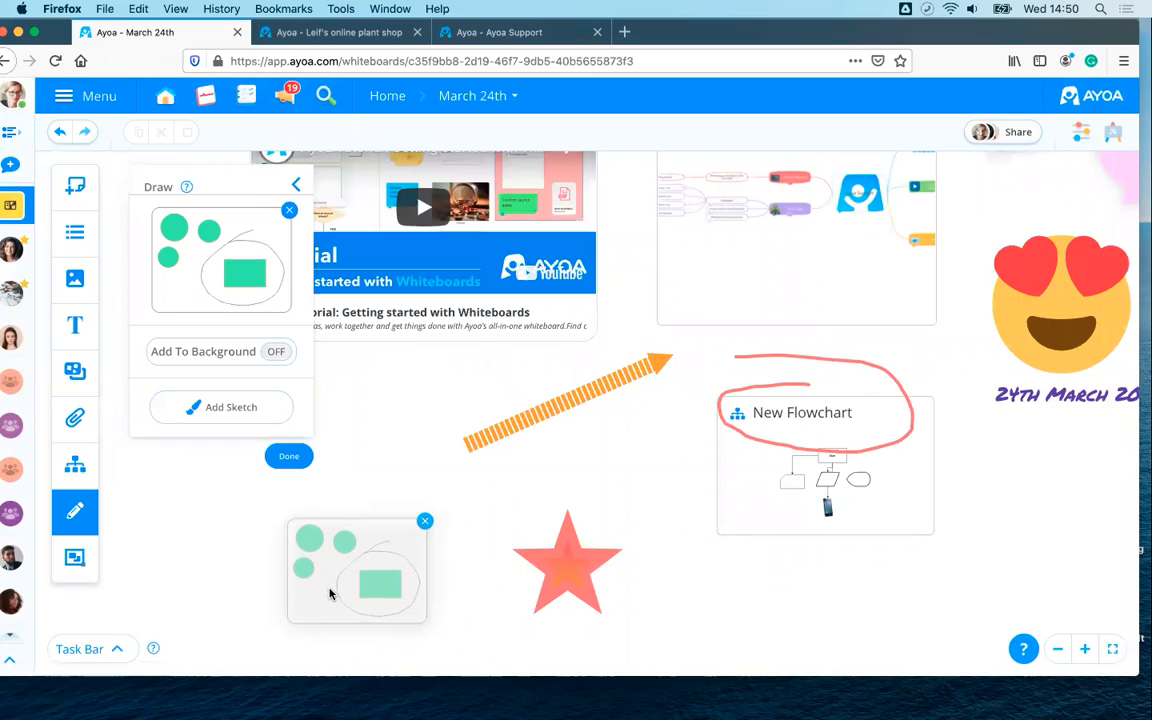
{"action": "mouse_move", "coordinate": [234, 248]}
{"action": "left_mouse_down"}
{"action": "mouse_move", "coordinate": [650, 571]}
{"action": "mouse_move", "coordinate": [839, 634]}
{"action": "left_mouse_up"}
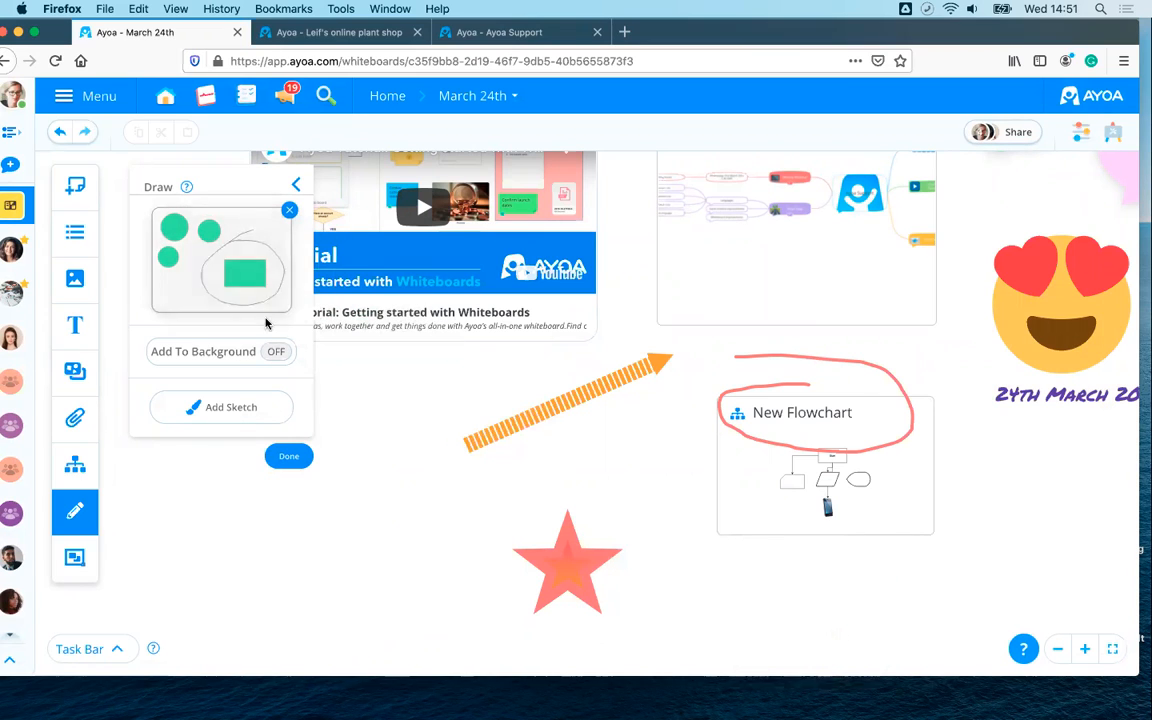
{"action": "left_click", "coordinate": [212, 355]}
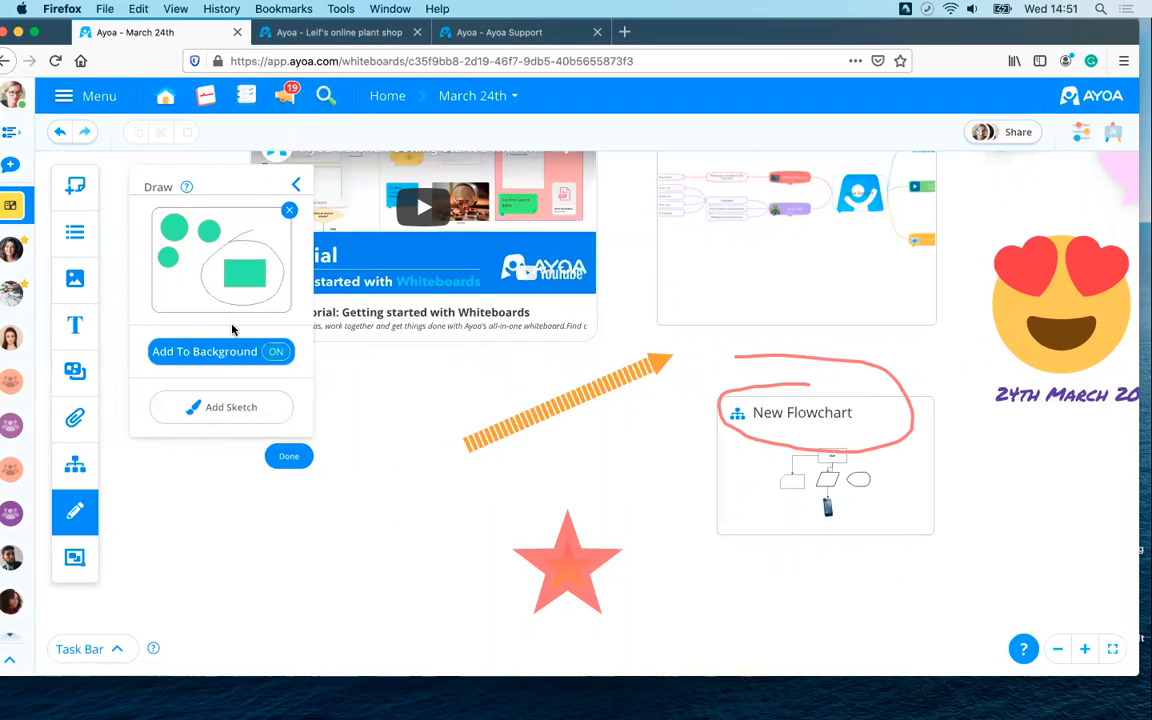
{"action": "left_click_drag", "start_coordinate": [257, 296], "coordinate": [409, 570]}
{"action": "scroll", "coordinate": [413, 421], "scroll_direction": "up", "scroll_amount": 4}
{"action": "scroll", "coordinate": [413, 424], "scroll_direction": "down", "scroll_amount": 5}
{"action": "scroll", "coordinate": [413, 424], "scroll_direction": "down", "scroll_amount": 3}
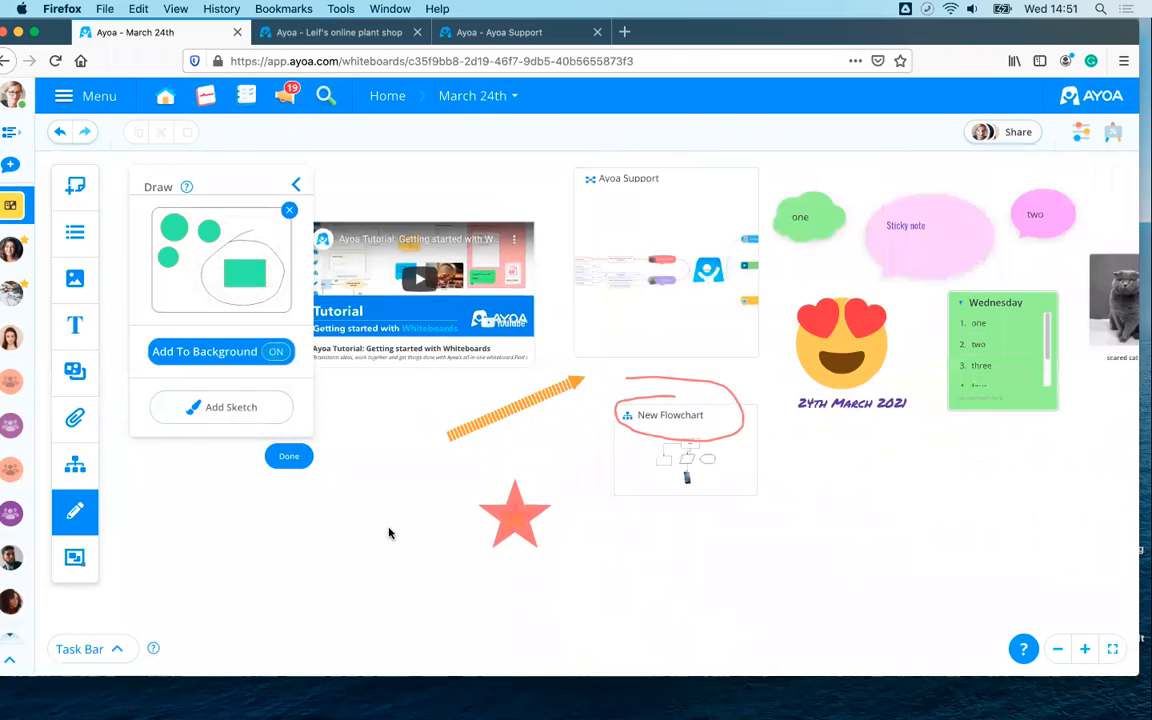
{"action": "scroll", "coordinate": [388, 532], "scroll_direction": "left", "scroll_amount": 3}
{"action": "left_click_drag", "start_coordinate": [211, 252], "coordinate": [447, 368]}
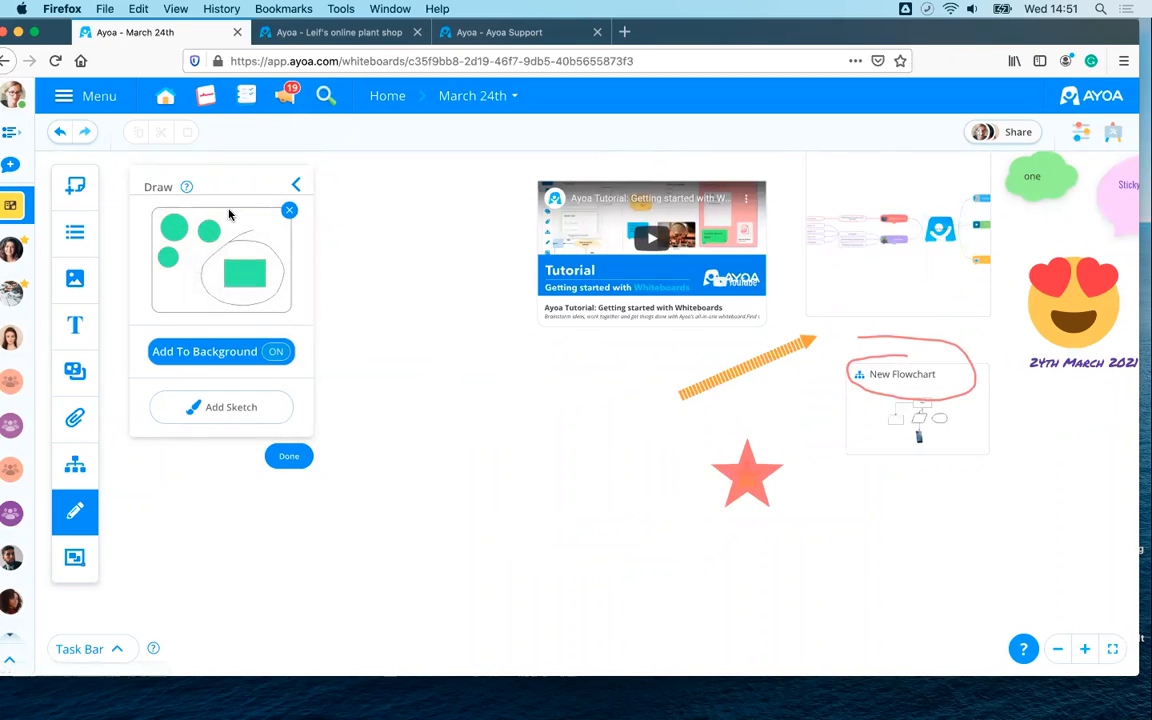
{"action": "mouse_move", "coordinate": [220, 234]}
{"action": "left_mouse_down"}
{"action": "mouse_move", "coordinate": [481, 363]}
{"action": "mouse_move", "coordinate": [470, 415]}
{"action": "mouse_move", "coordinate": [468, 368]}
{"action": "left_mouse_up"}
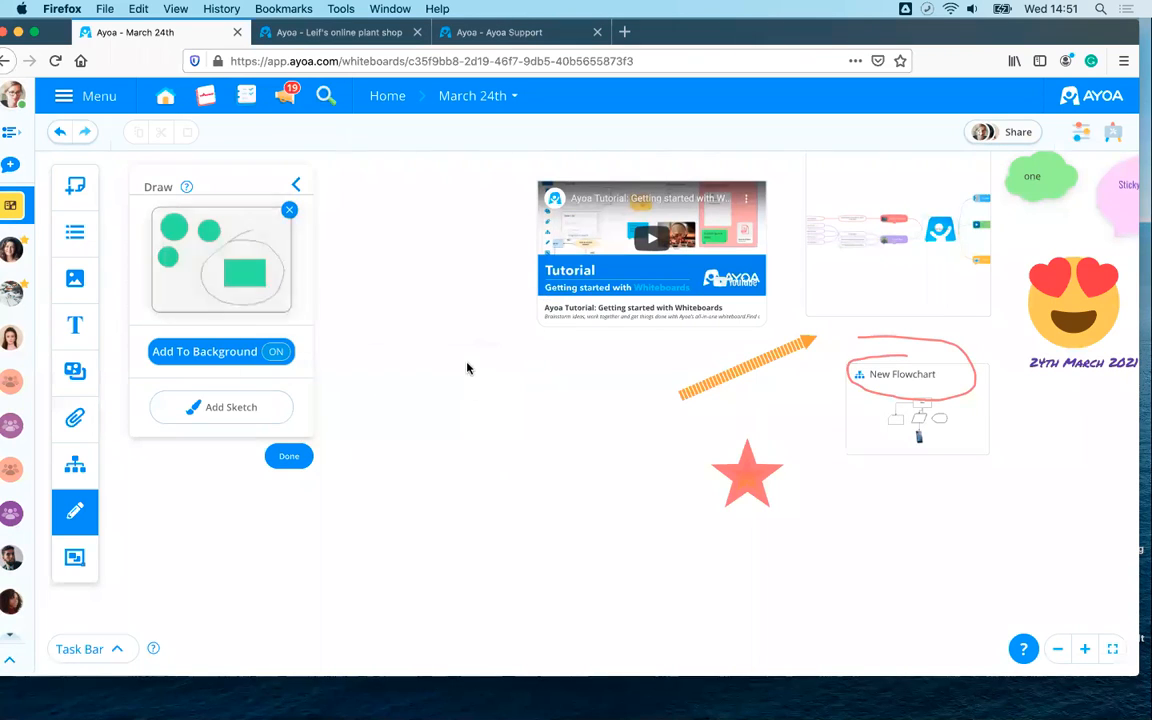
{"action": "left_click", "coordinate": [295, 189]}
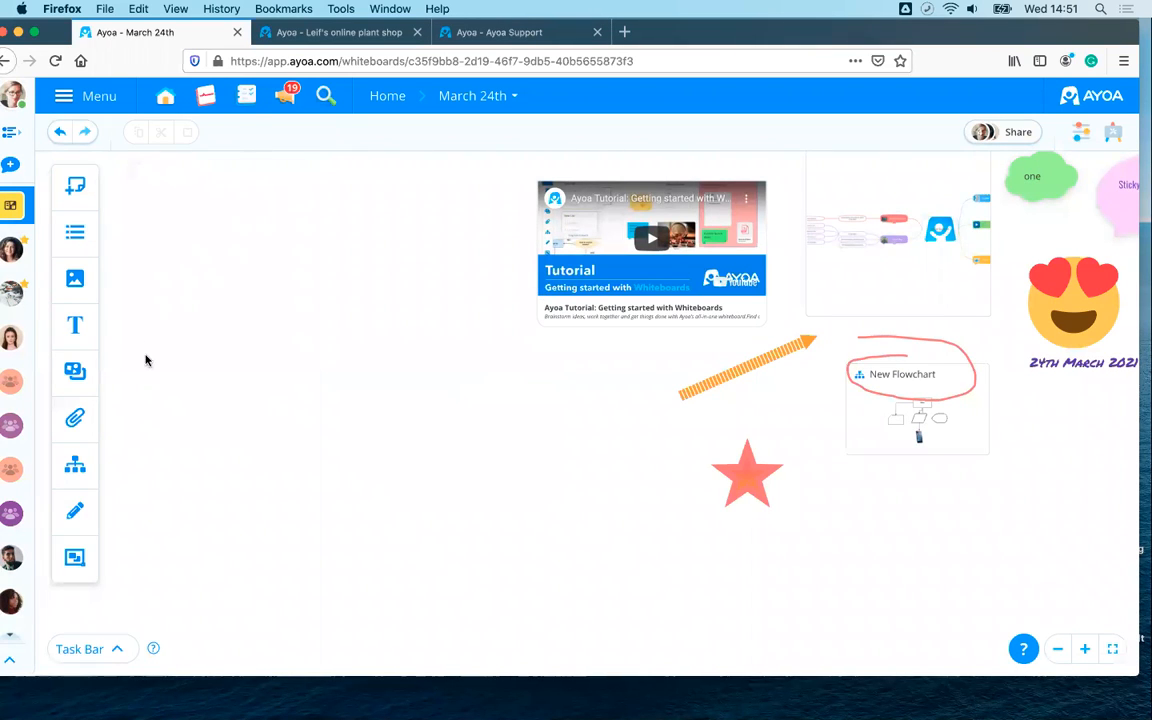
- Open the Section options, then switch to the Leif's online plant shop board and frame its sections
{"action": "left_click", "coordinate": [77, 560]}
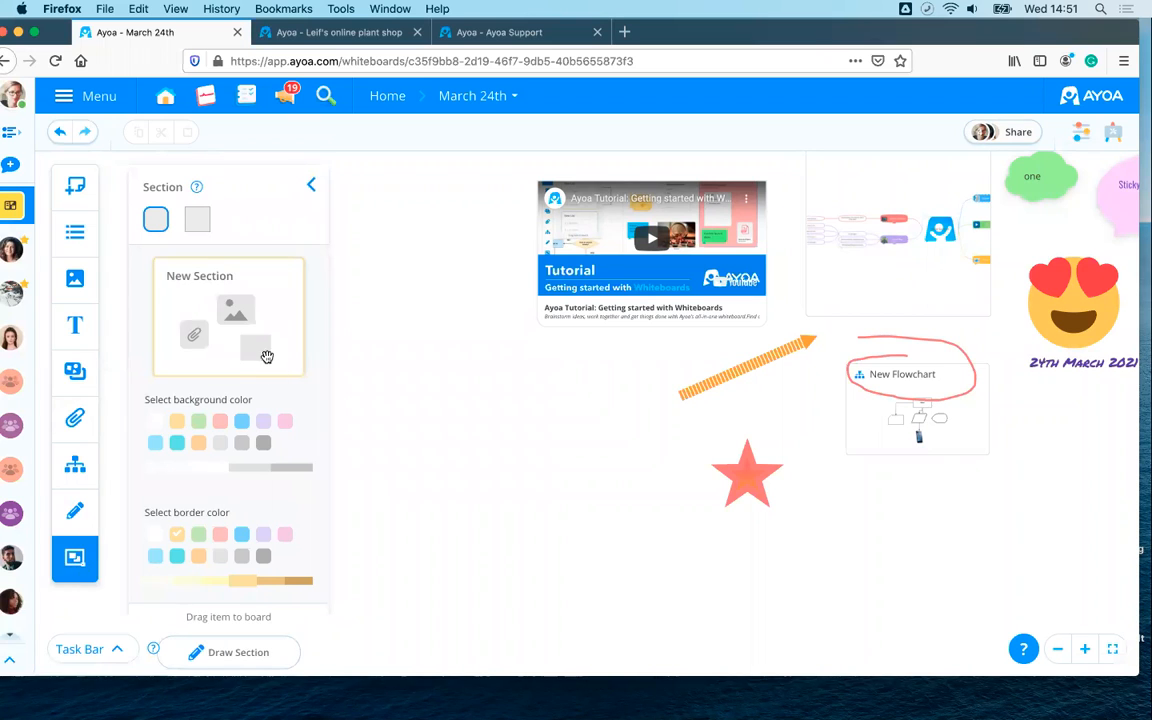
{"action": "left_click", "coordinate": [316, 31]}
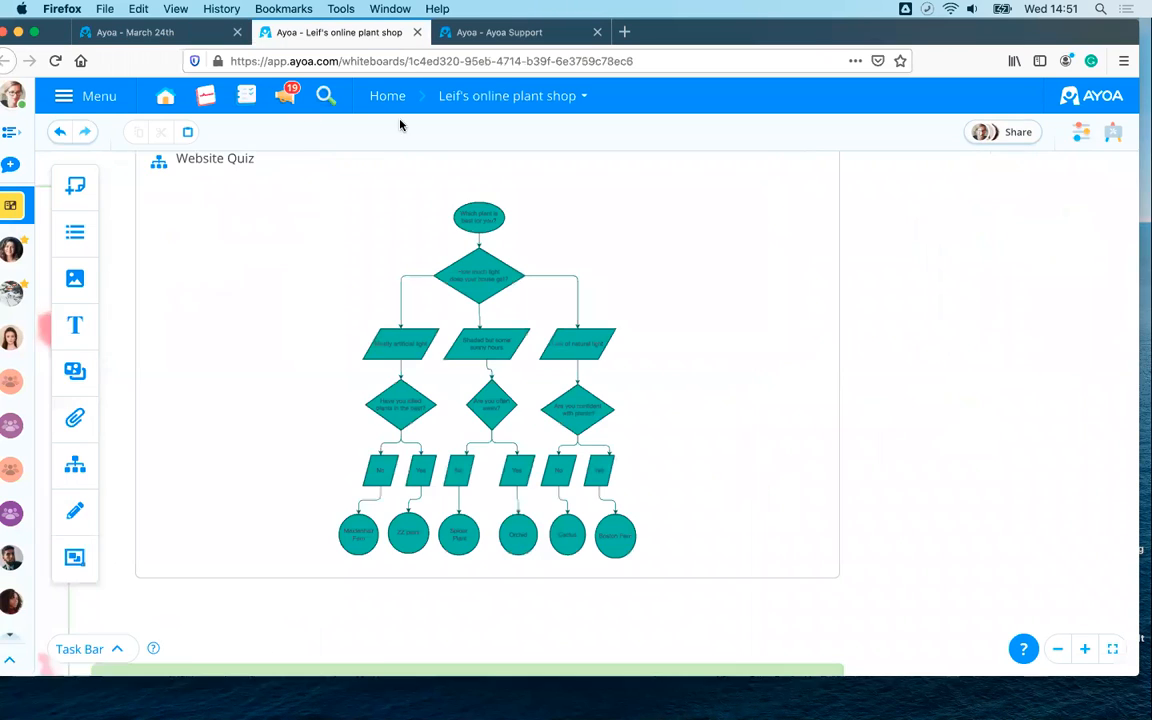
{"action": "scroll", "coordinate": [528, 292], "scroll_direction": "down", "scroll_amount": 5}
{"action": "left_click_drag", "start_coordinate": [448, 182], "coordinate": [832, 180]}
{"action": "left_click_drag", "start_coordinate": [751, 192], "coordinate": [672, 212]}
{"action": "scroll", "coordinate": [673, 212], "scroll_direction": "up", "scroll_amount": 3}
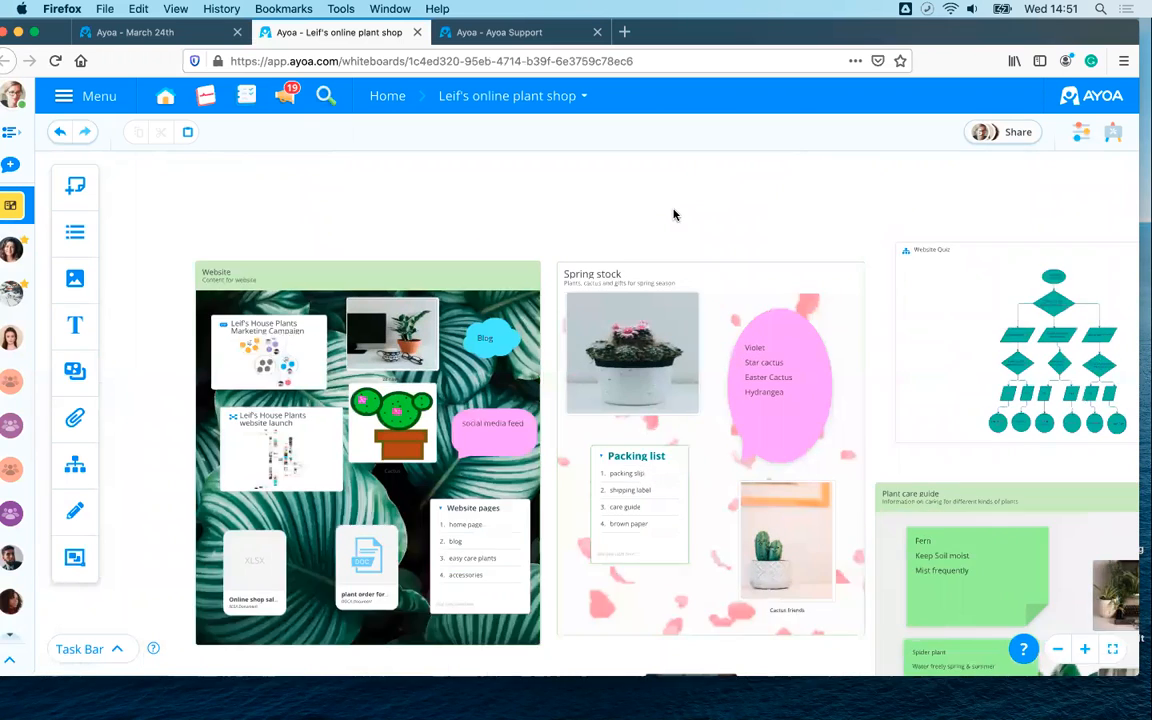
{"action": "left_click_drag", "start_coordinate": [602, 184], "coordinate": [589, 142]}
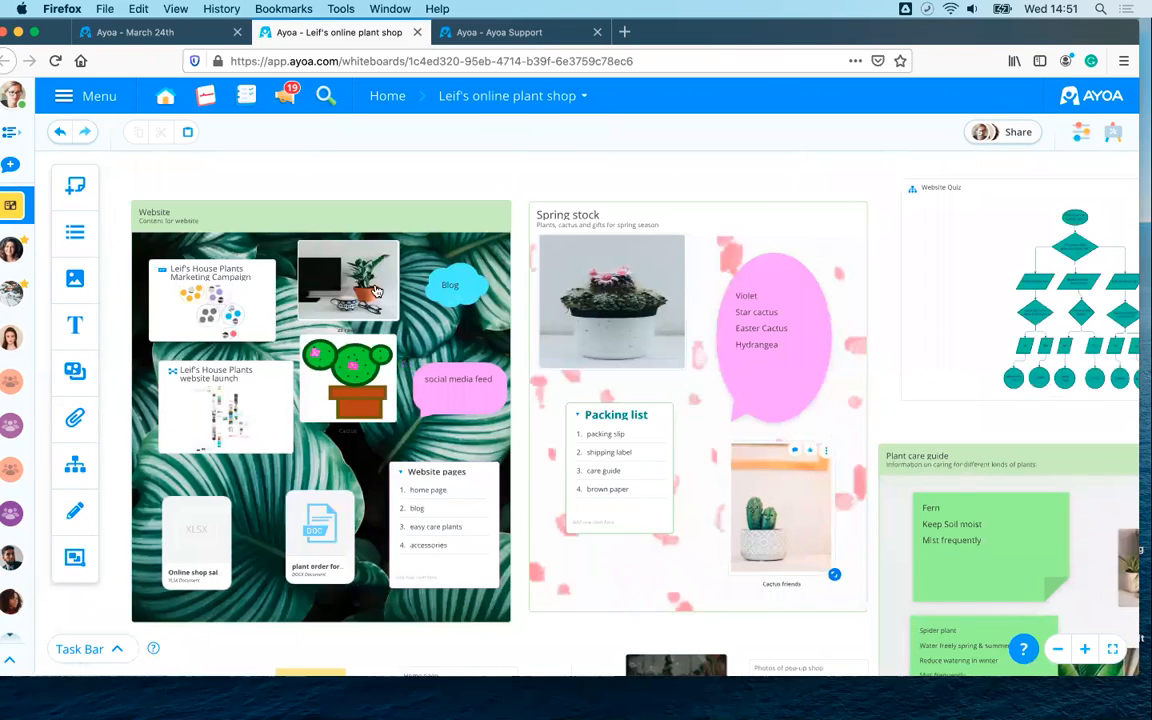
- Select the Website and Spring stock sections and look across the plant shop board
{"action": "left_click", "coordinate": [145, 215]}
{"action": "left_click", "coordinate": [738, 387]}
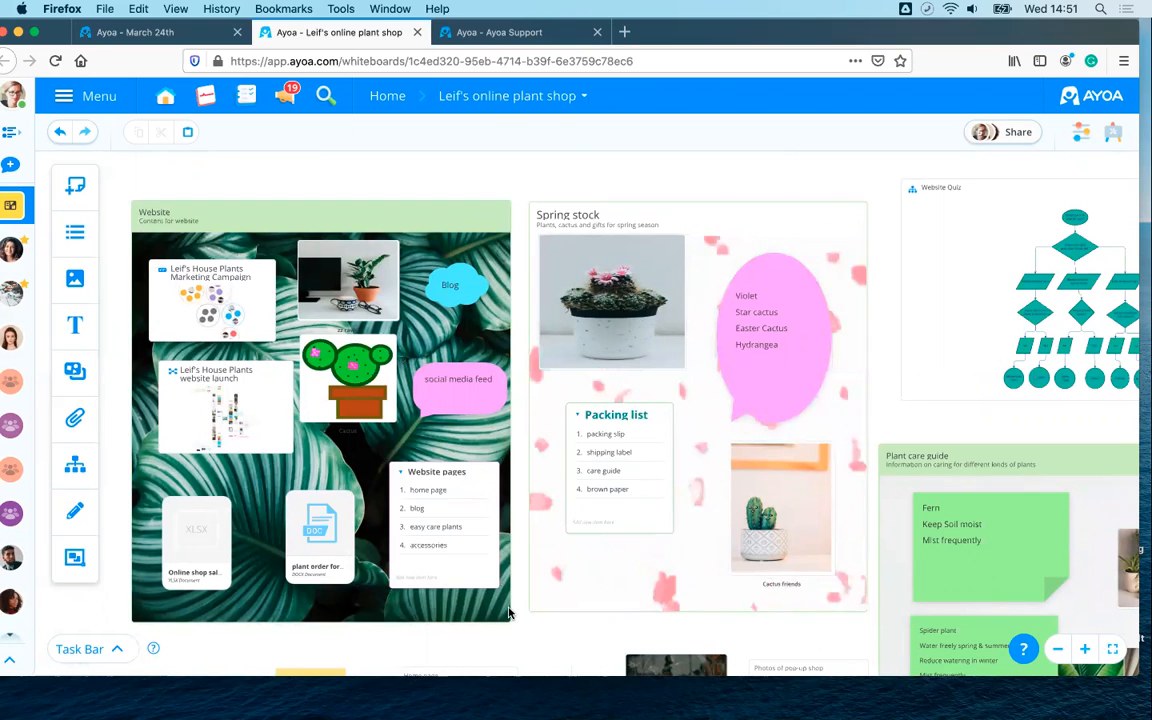
{"action": "scroll", "coordinate": [220, 512], "scroll_direction": "right", "scroll_amount": 5}
{"action": "scroll", "coordinate": [220, 512], "scroll_direction": "down", "scroll_amount": 5}
{"action": "scroll", "coordinate": [303, 283], "scroll_direction": "left", "scroll_amount": 2}
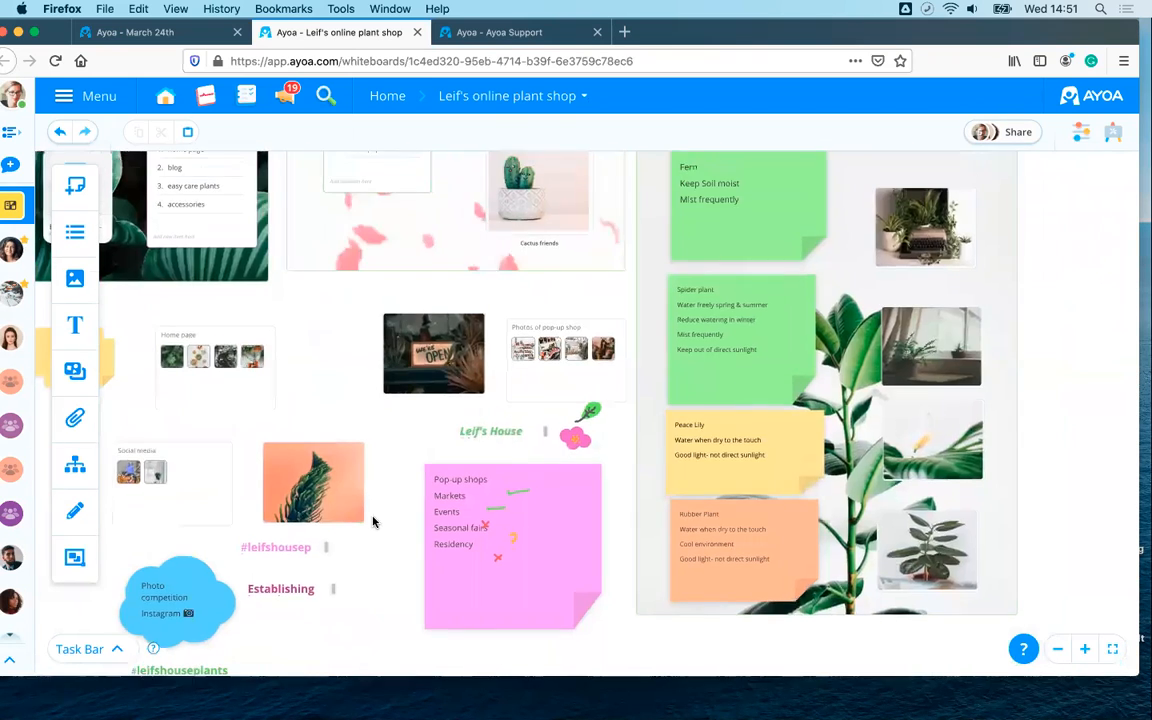
{"action": "scroll", "coordinate": [373, 522], "scroll_direction": "up", "scroll_amount": 4}
{"action": "left_click_drag", "start_coordinate": [373, 520], "coordinate": [599, 556]}
{"action": "scroll", "coordinate": [567, 455], "scroll_direction": "down", "scroll_amount": 2}
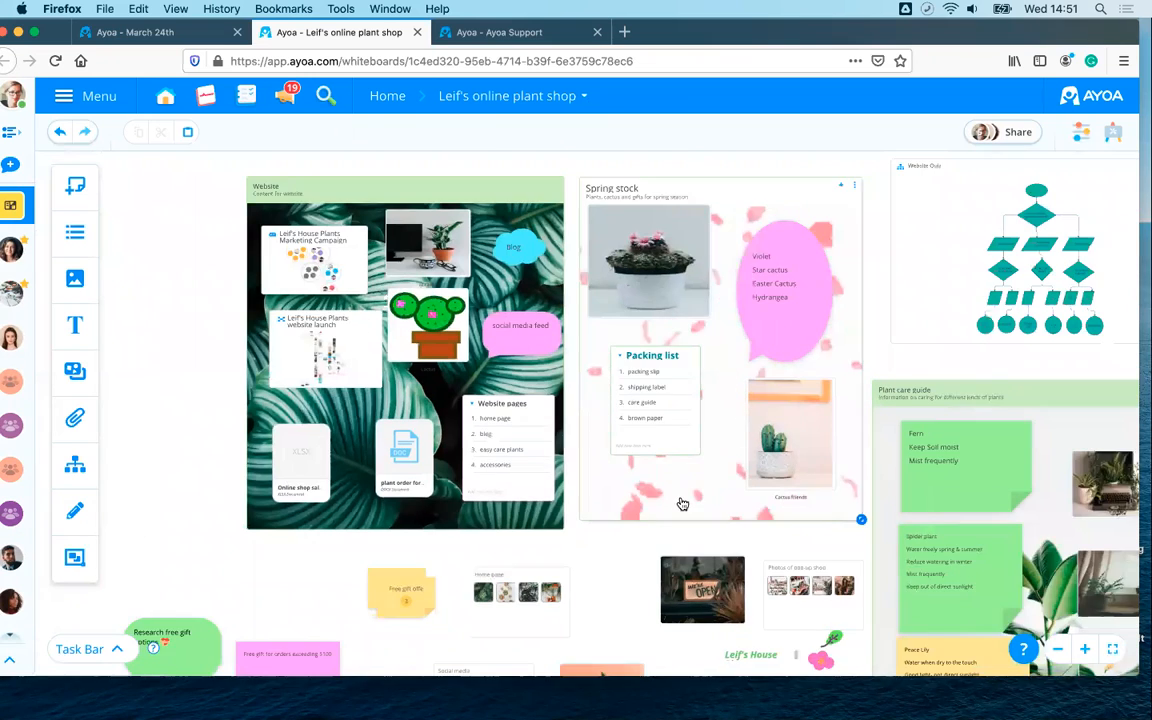
{"action": "scroll", "coordinate": [681, 502], "scroll_direction": "up", "scroll_amount": 1}
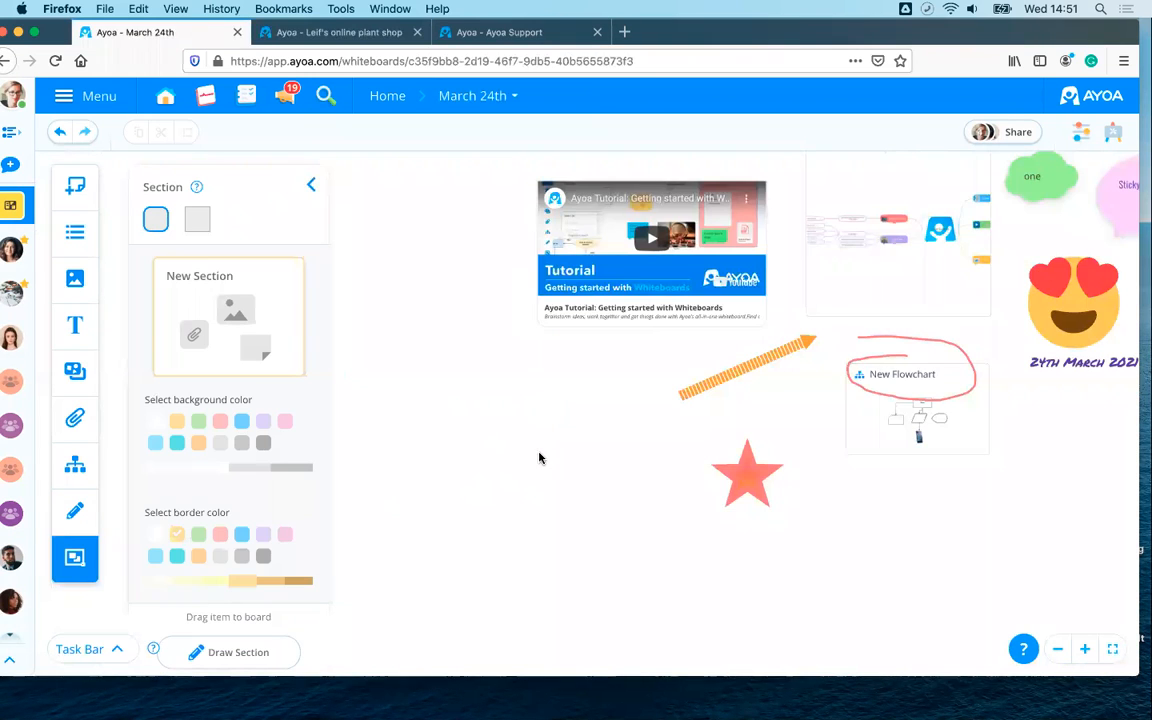
- Choose a light-blue background and pink border for the new section, keeping the original style
{"action": "left_click_drag", "start_coordinate": [603, 411], "coordinate": [716, 381]}
{"action": "left_click", "coordinate": [311, 189]}
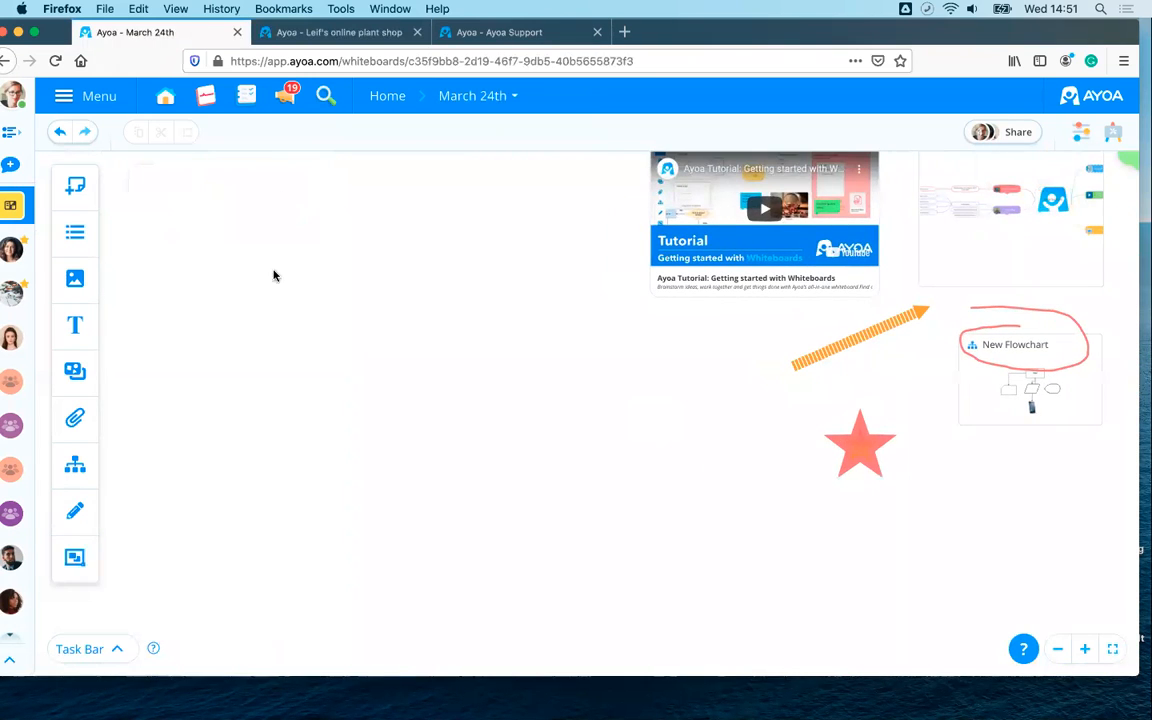
{"action": "left_click", "coordinate": [75, 558]}
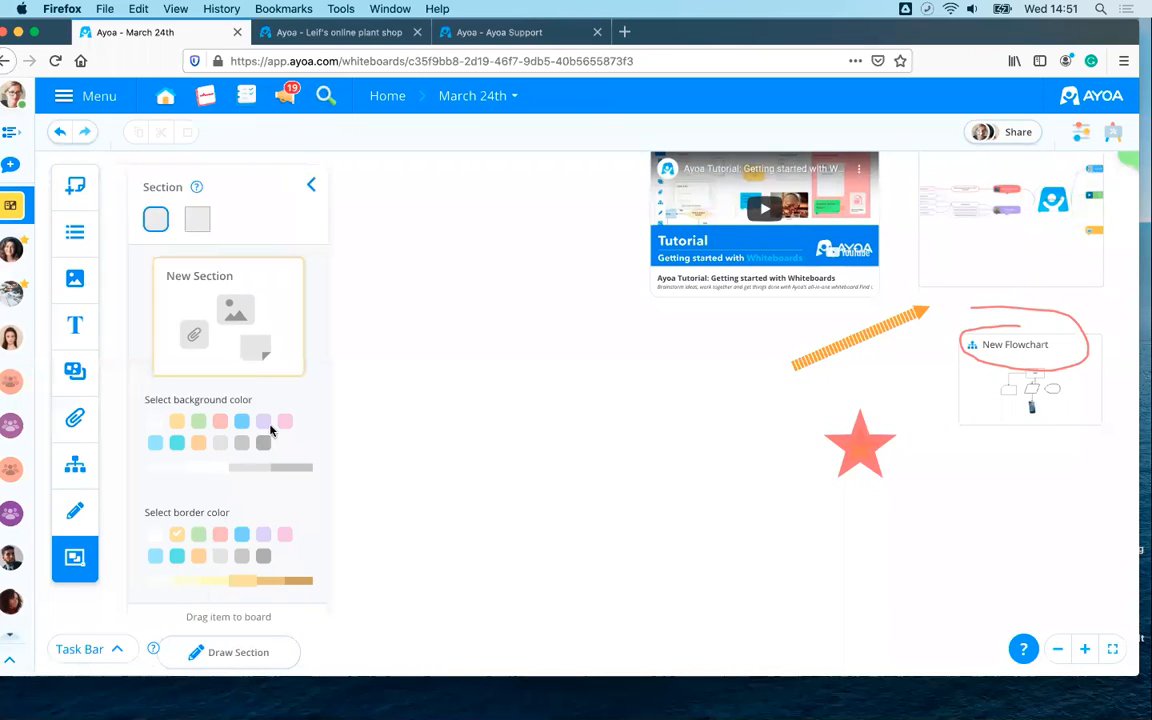
{"action": "left_click", "coordinate": [241, 422]}
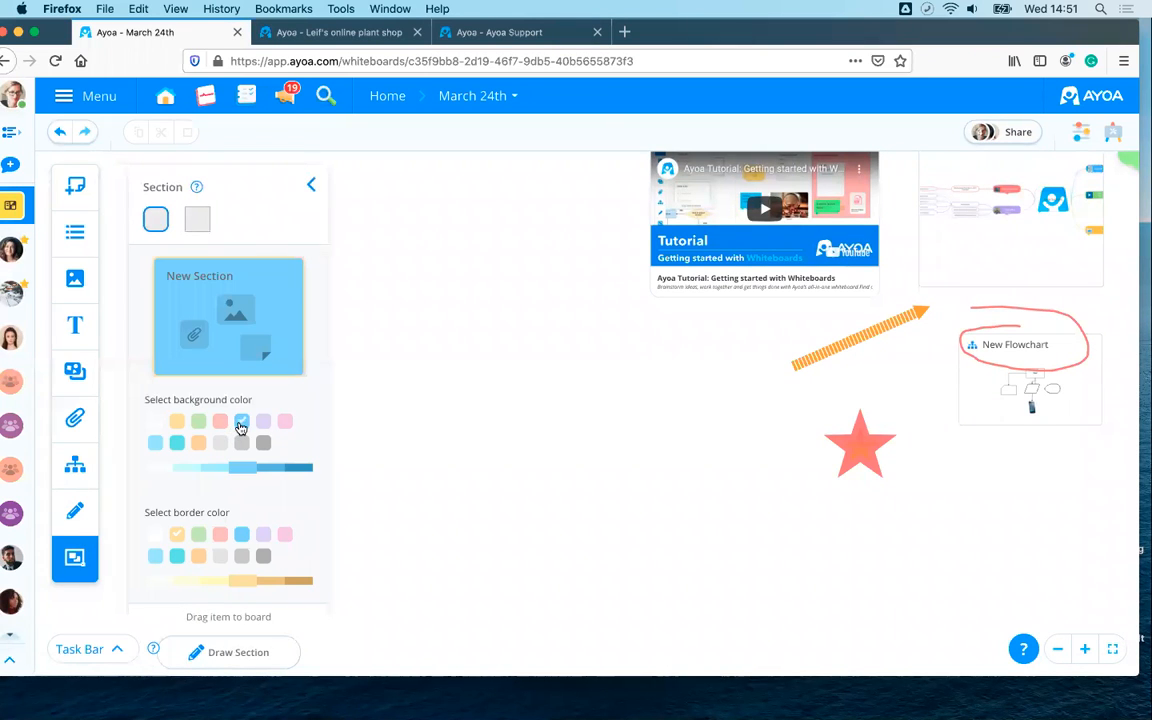
{"action": "left_click", "coordinate": [154, 443]}
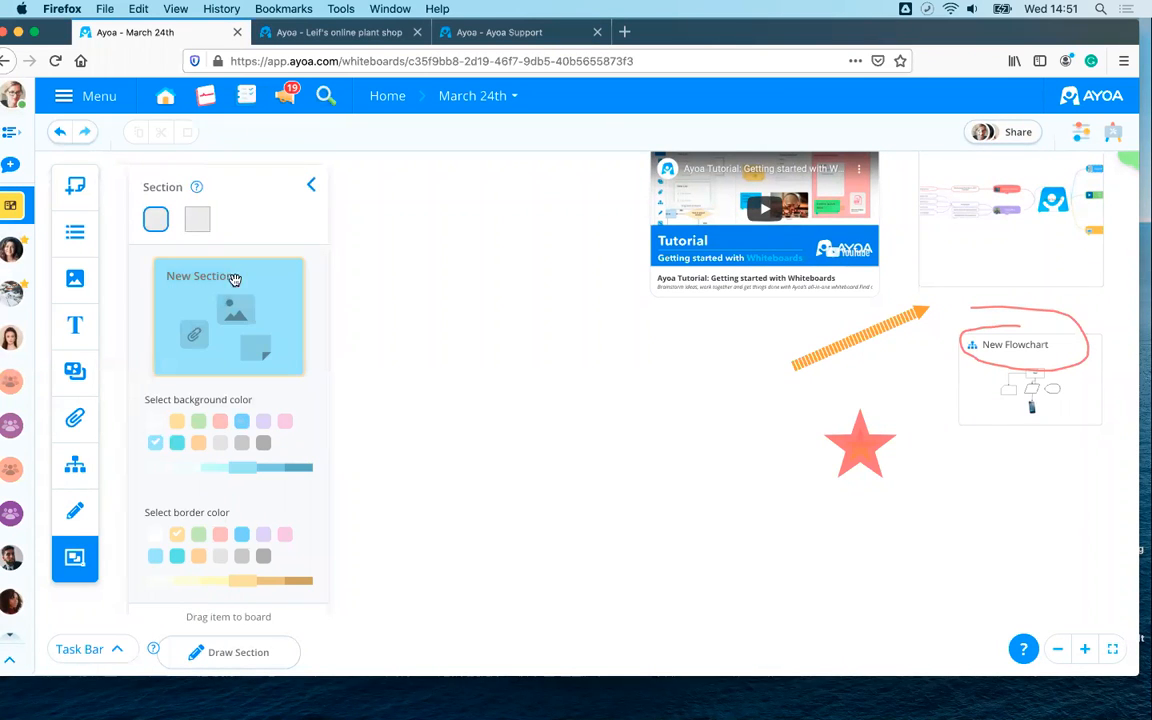
{"action": "left_click", "coordinate": [219, 535]}
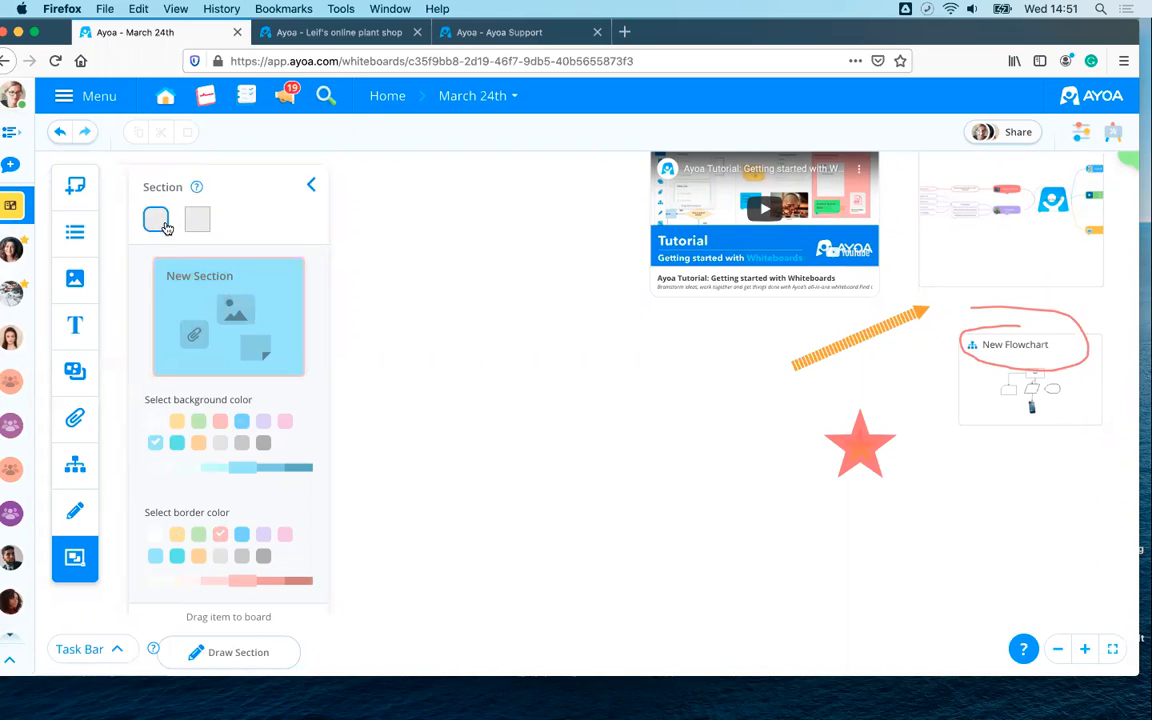
{"action": "left_click", "coordinate": [196, 222]}
{"action": "left_click", "coordinate": [155, 222]}
- Place the section on the board, title it 'March', and add the description 'example of a section'
{"action": "left_click_drag", "start_coordinate": [456, 333], "coordinate": [545, 286]}
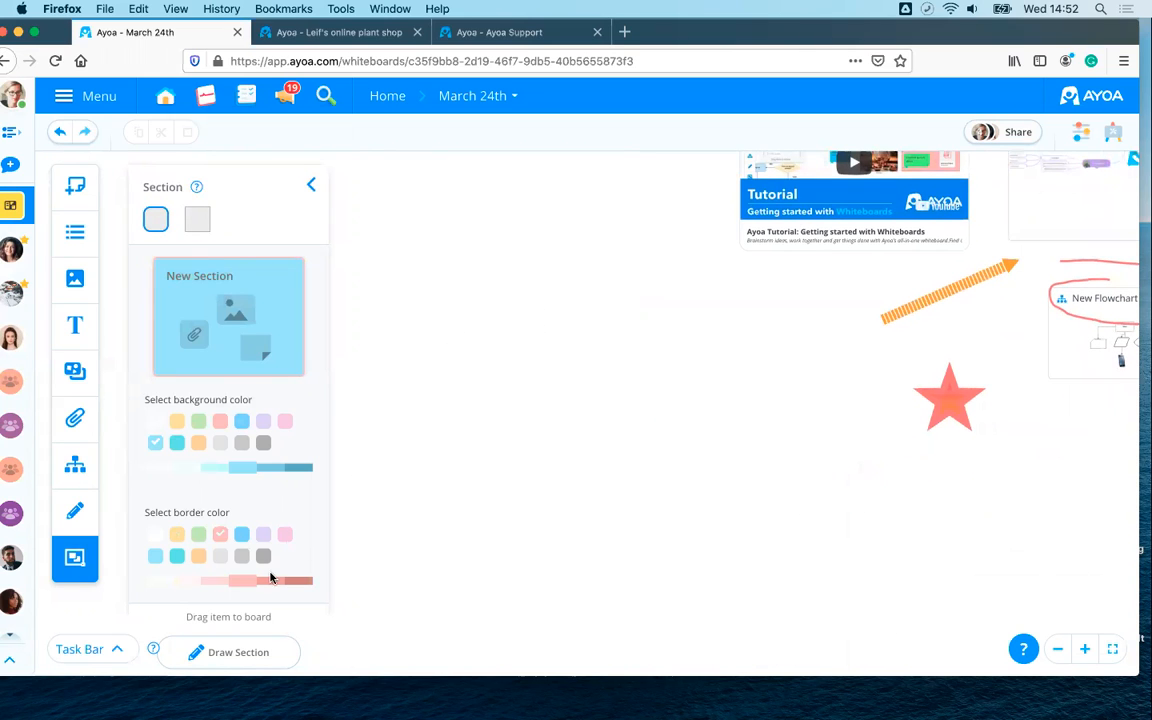
{"action": "left_click_drag", "start_coordinate": [249, 336], "coordinate": [440, 330]}
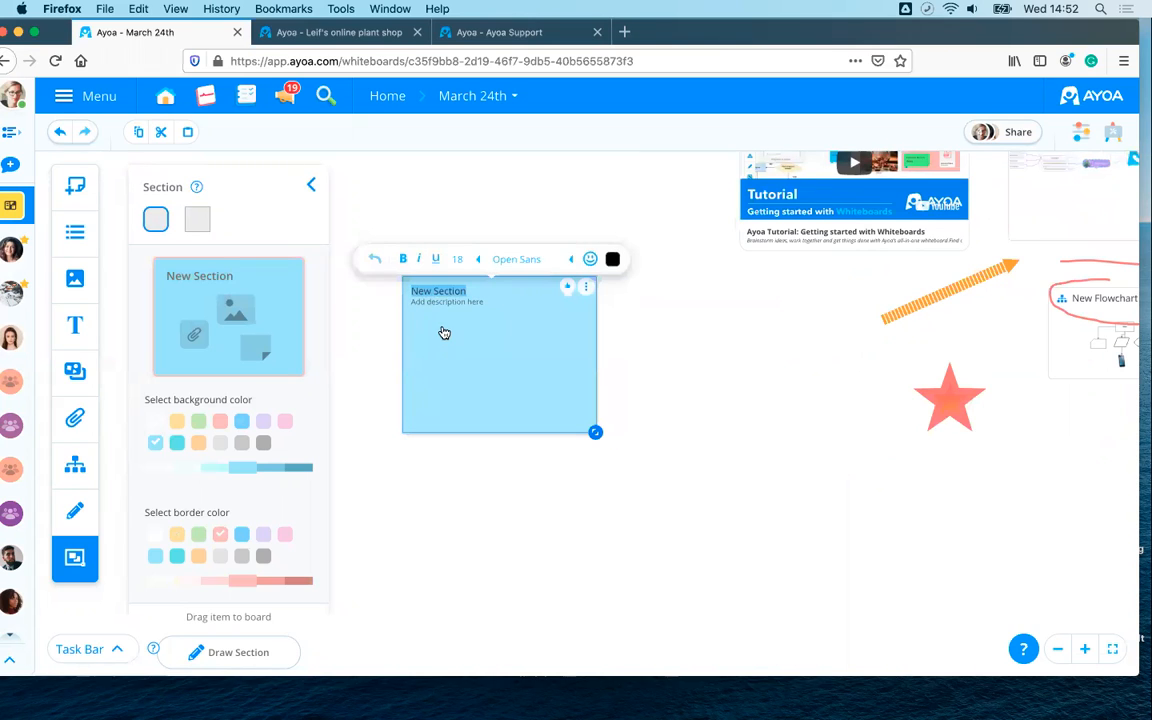
{"action": "type", "text": "March"}
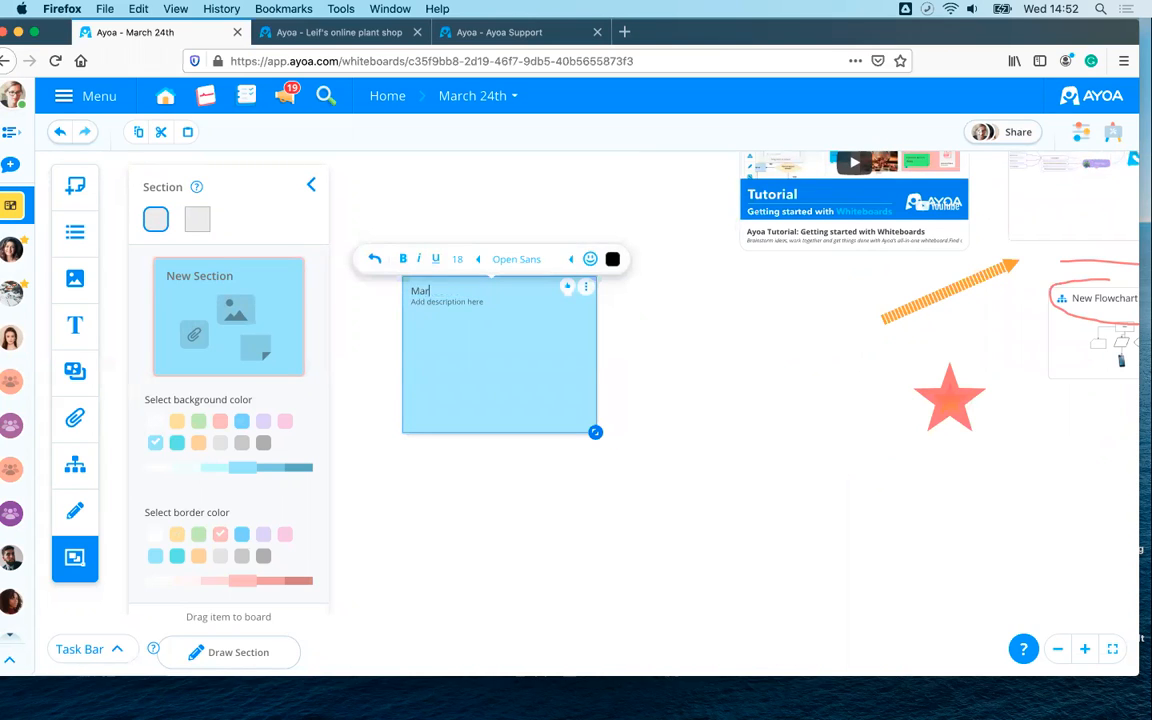
{"action": "left_click", "coordinate": [450, 306]}
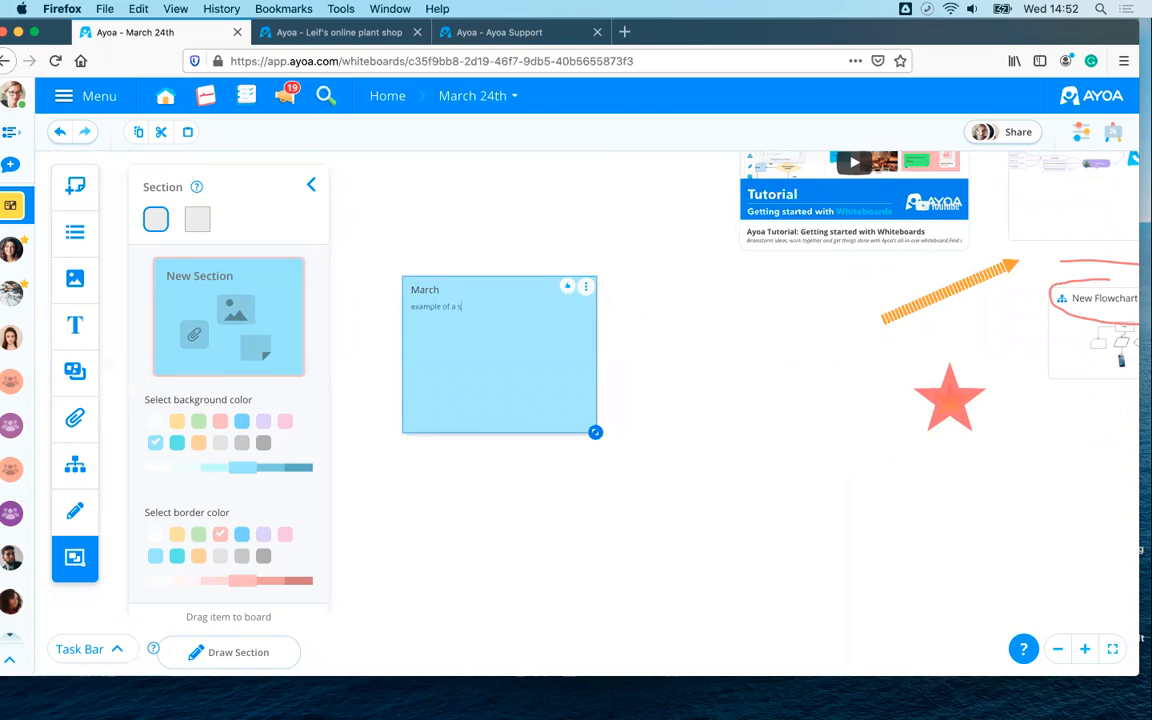
{"action": "key", "text": "Return"}
{"action": "scroll", "coordinate": [617, 375], "scroll_direction": "up", "scroll_amount": 3}
{"action": "left_click_drag", "start_coordinate": [617, 375], "coordinate": [722, 378]}
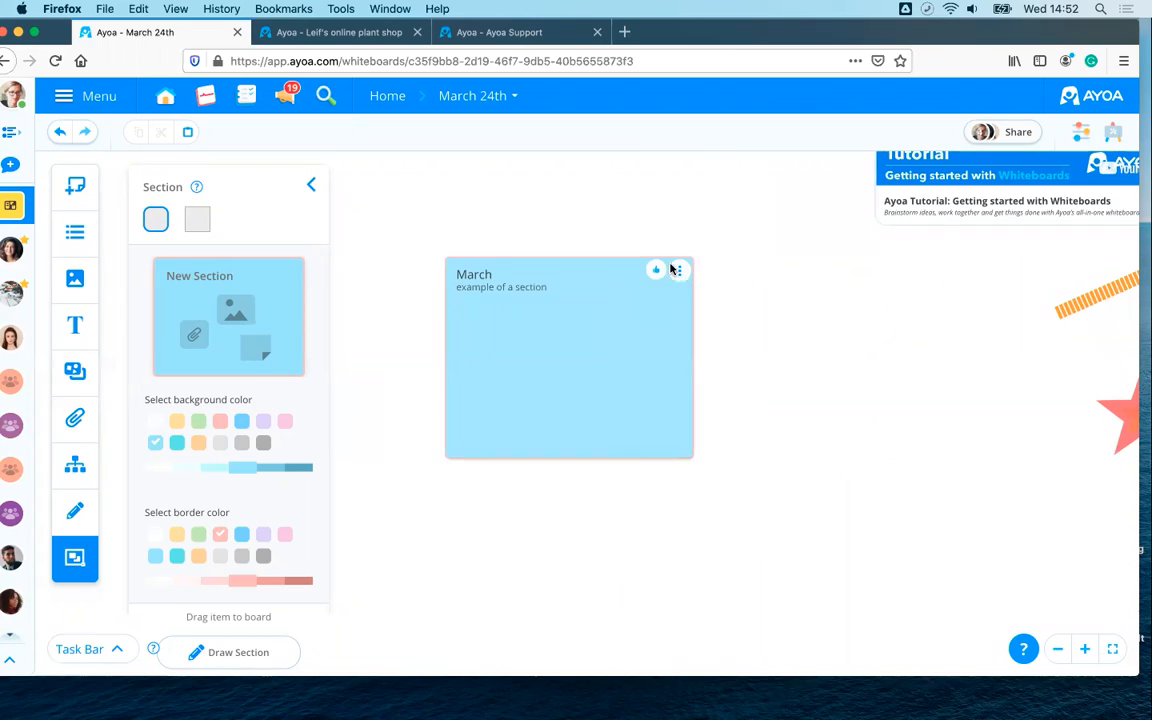
{"action": "left_click", "coordinate": [675, 270]}
- Search royalty-free images for 'sky' and set the photo as the March section background
{"action": "left_click", "coordinate": [661, 455]}
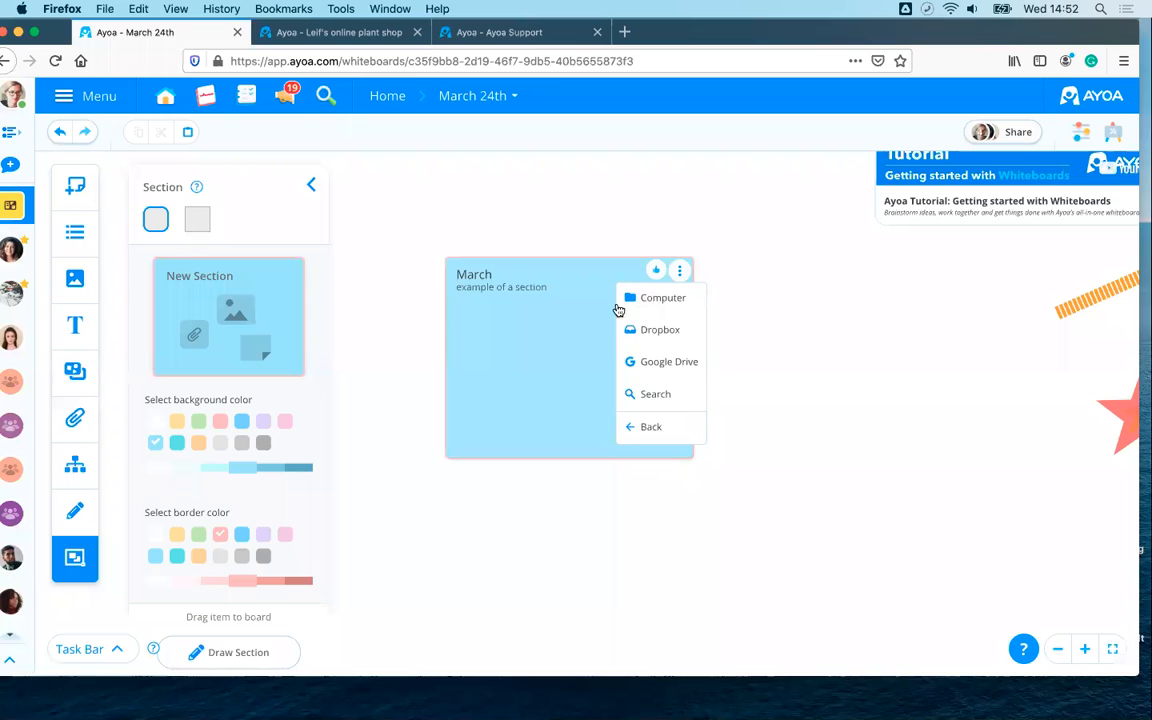
{"action": "left_click", "coordinate": [644, 397]}
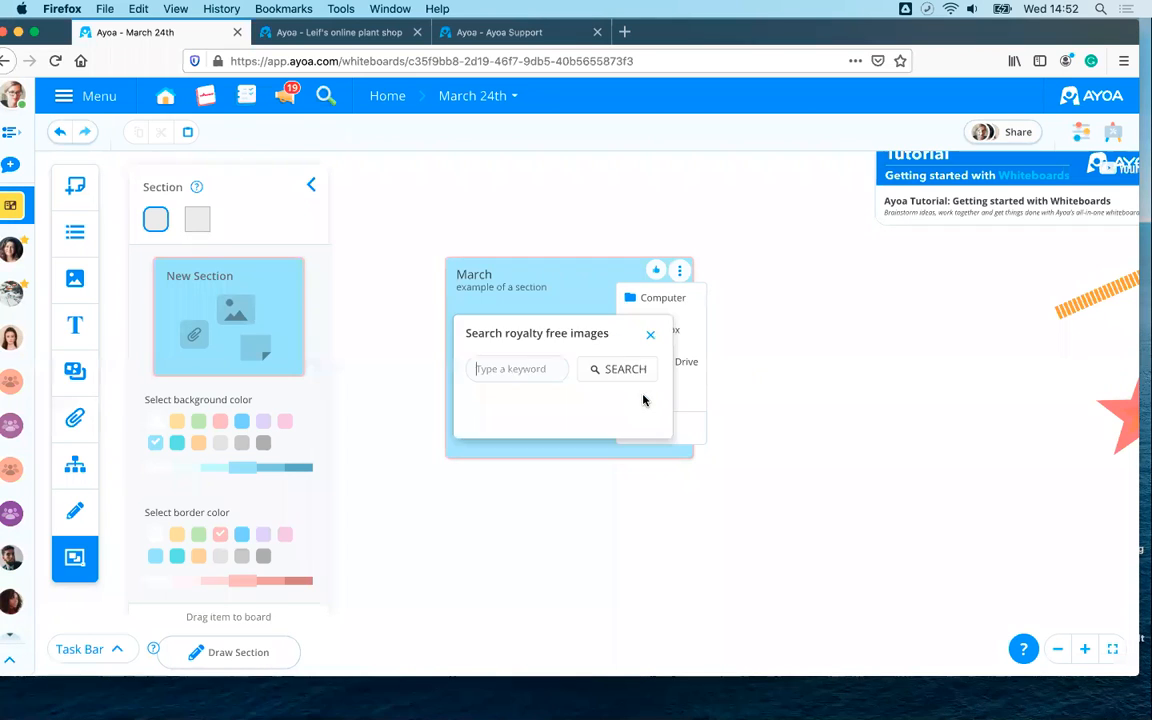
{"action": "left_click", "coordinate": [528, 370]}
{"action": "type", "text": "sky"}
{"action": "left_click", "coordinate": [620, 377]}
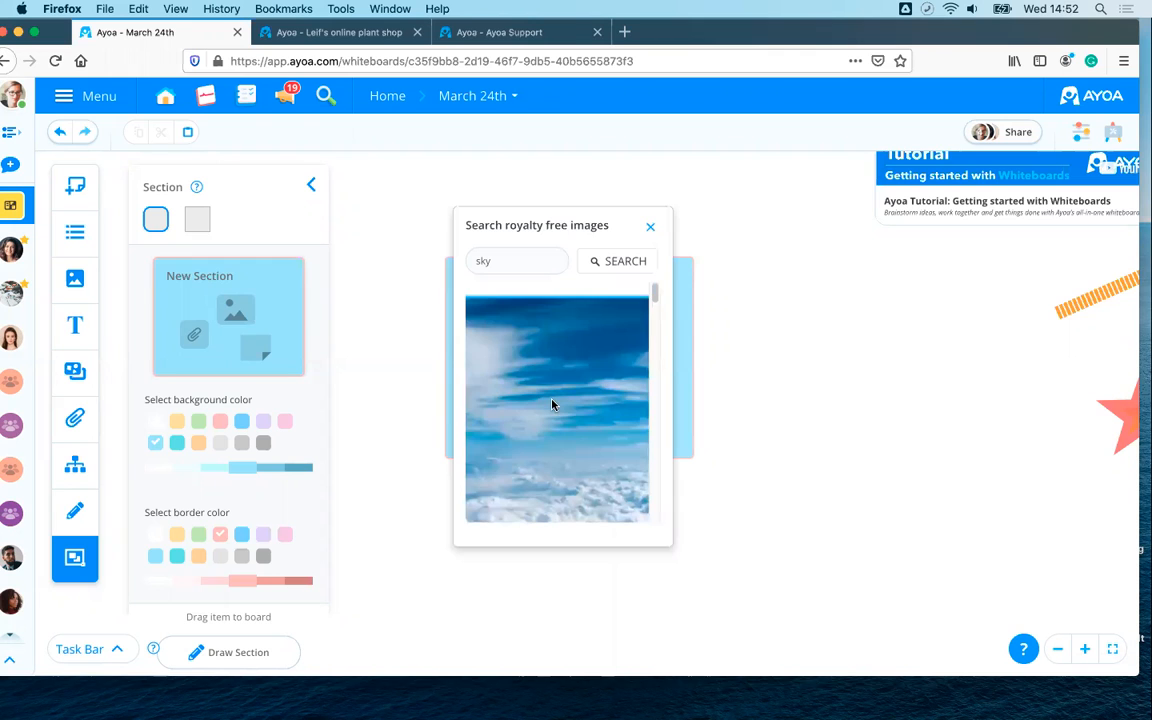
{"action": "left_click", "coordinate": [566, 404]}
- Enlarge the March section, close the section settings, and move it left
{"action": "left_click_drag", "start_coordinate": [691, 457], "coordinate": [808, 535]}
{"action": "left_click_drag", "start_coordinate": [655, 421], "coordinate": [871, 597]}
{"action": "left_click", "coordinate": [311, 188]}
{"action": "left_click", "coordinate": [515, 211]}
{"action": "left_click_drag", "start_coordinate": [450, 204], "coordinate": [385, 195]}
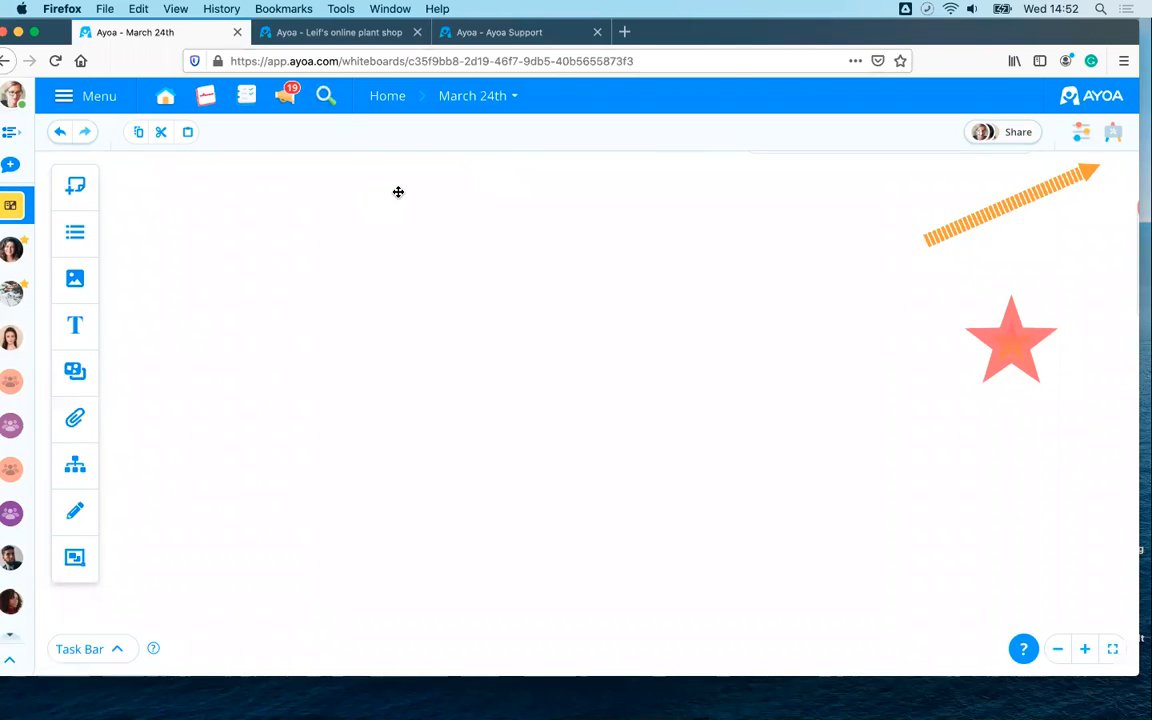
- Move the tutorial video card and New Flowchart into the March section, enlarging it
{"action": "scroll", "coordinate": [815, 380], "scroll_direction": "down", "scroll_amount": 3}
{"action": "scroll", "coordinate": [815, 380], "scroll_direction": "down", "scroll_amount": 3}
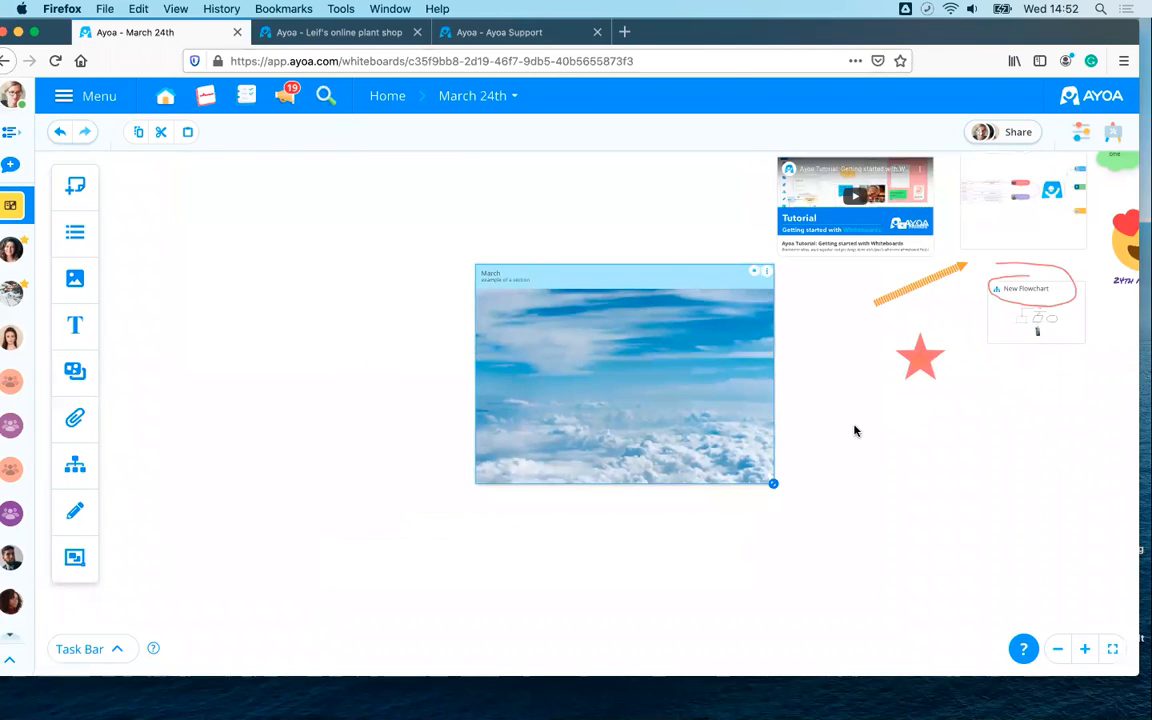
{"action": "left_click_drag", "start_coordinate": [854, 431], "coordinate": [792, 443]}
{"action": "left_click_drag", "start_coordinate": [779, 264], "coordinate": [503, 396]}
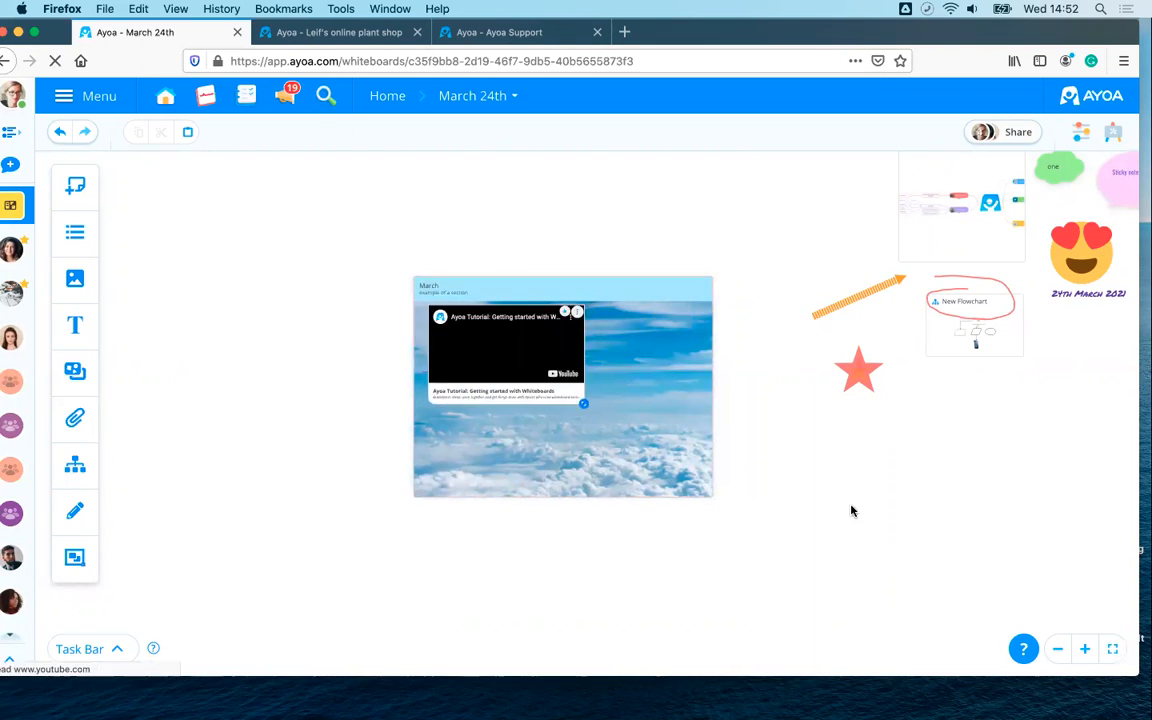
{"action": "left_click_drag", "start_coordinate": [712, 496], "coordinate": [913, 549]}
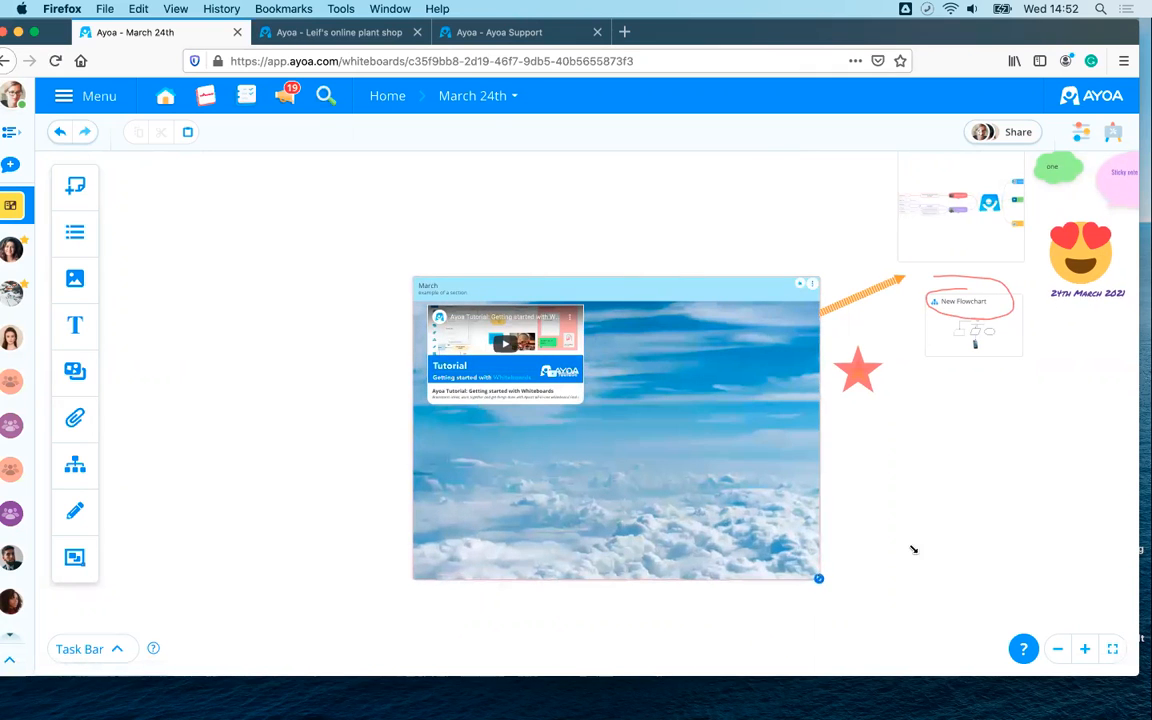
{"action": "left_click_drag", "start_coordinate": [925, 372], "coordinate": [657, 311]}
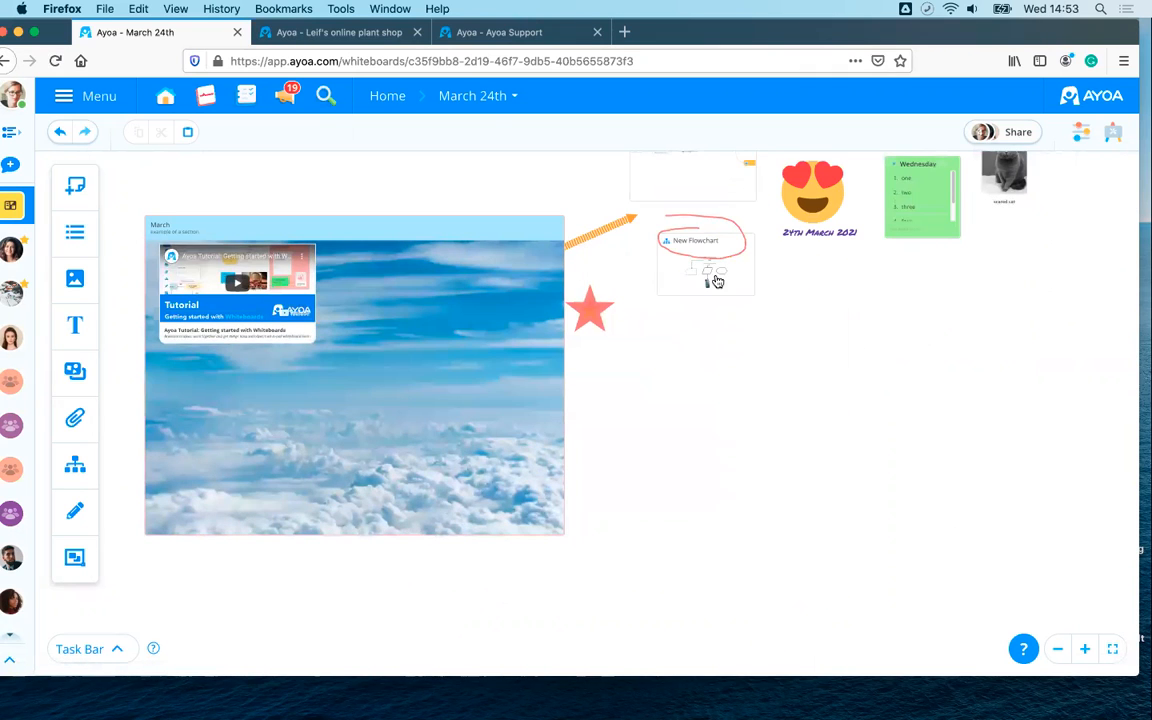
{"action": "left_click_drag", "start_coordinate": [792, 380], "coordinate": [789, 444]}
{"action": "mouse_move", "coordinate": [743, 356]}
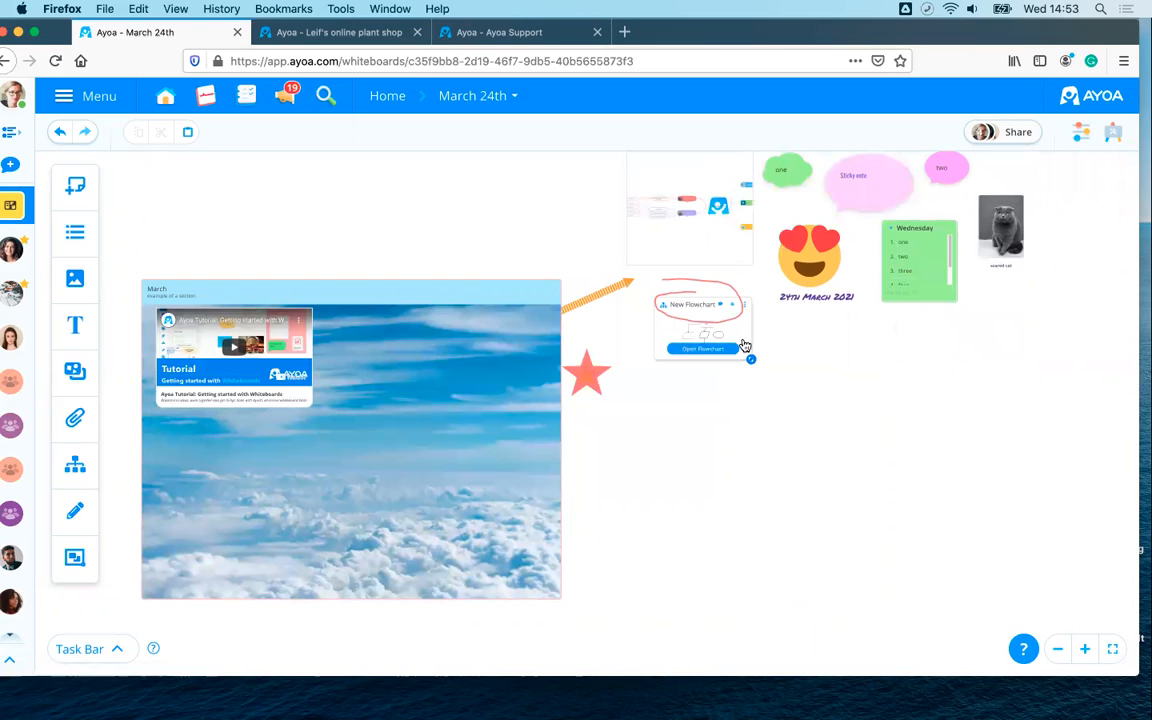
{"action": "left_click_drag", "start_coordinate": [733, 365], "coordinate": [253, 473]}
- Move the Wednesday list, Ayoa Support map, sticky note bubbles, cat image and orange arrow into the section
{"action": "left_click_drag", "start_coordinate": [931, 226], "coordinate": [506, 350]}
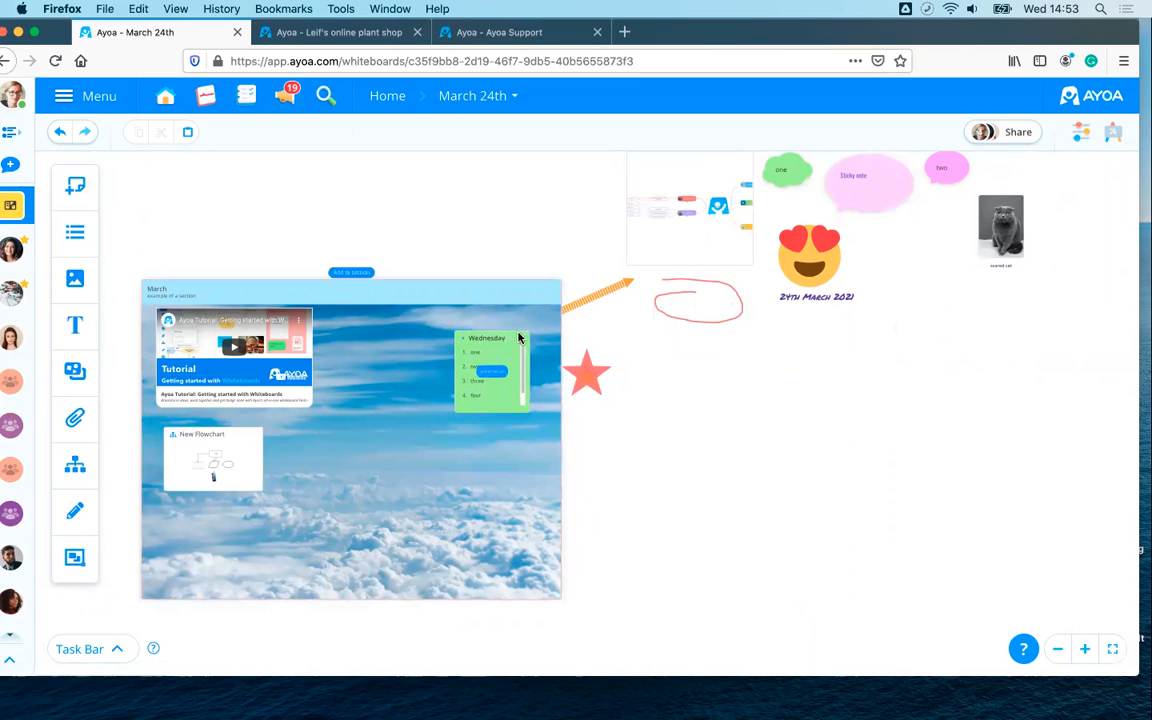
{"action": "scroll", "coordinate": [867, 470], "scroll_direction": "down", "scroll_amount": 2}
{"action": "left_click_drag", "start_coordinate": [732, 198], "coordinate": [548, 465]}
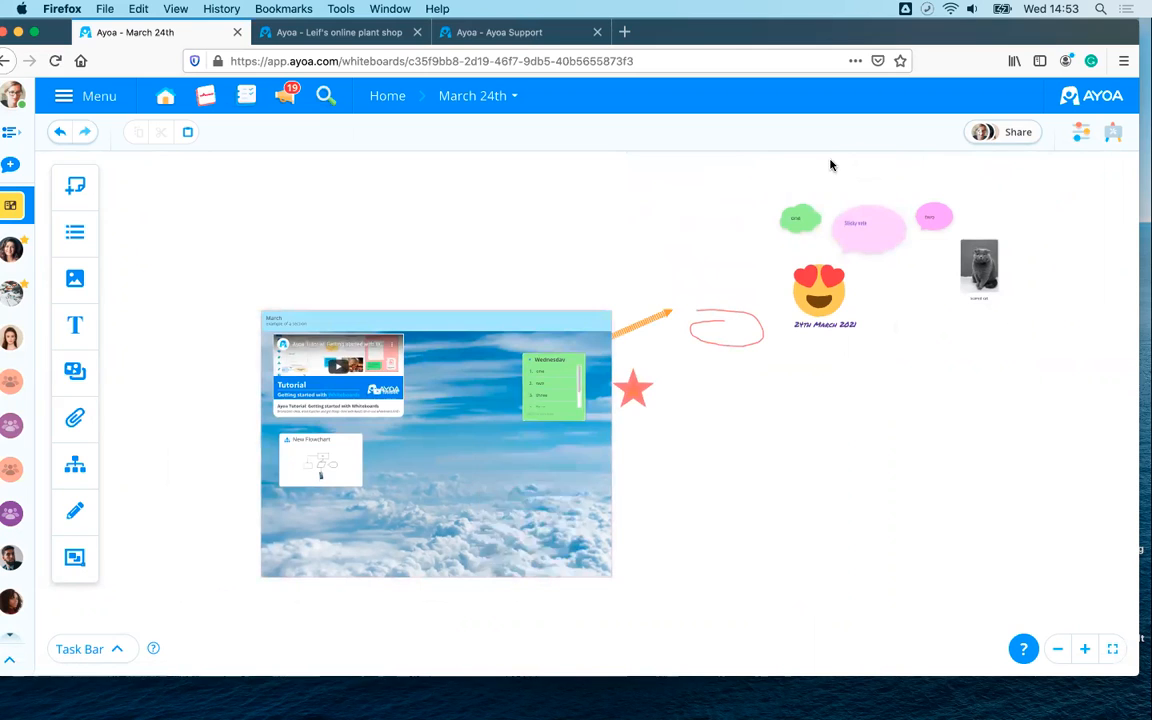
{"action": "left_click_drag", "start_coordinate": [874, 221], "coordinate": [435, 442]}
{"action": "left_click_drag", "start_coordinate": [806, 221], "coordinate": [720, 252]}
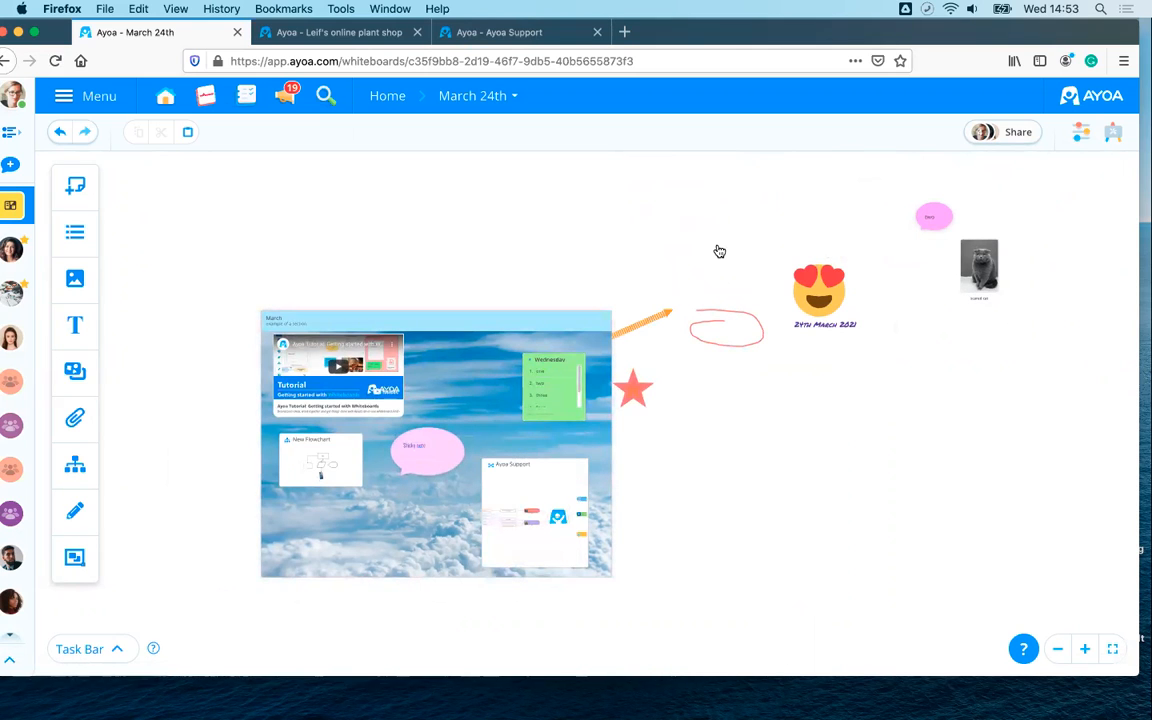
{"action": "left_click_drag", "start_coordinate": [965, 260], "coordinate": [407, 515]}
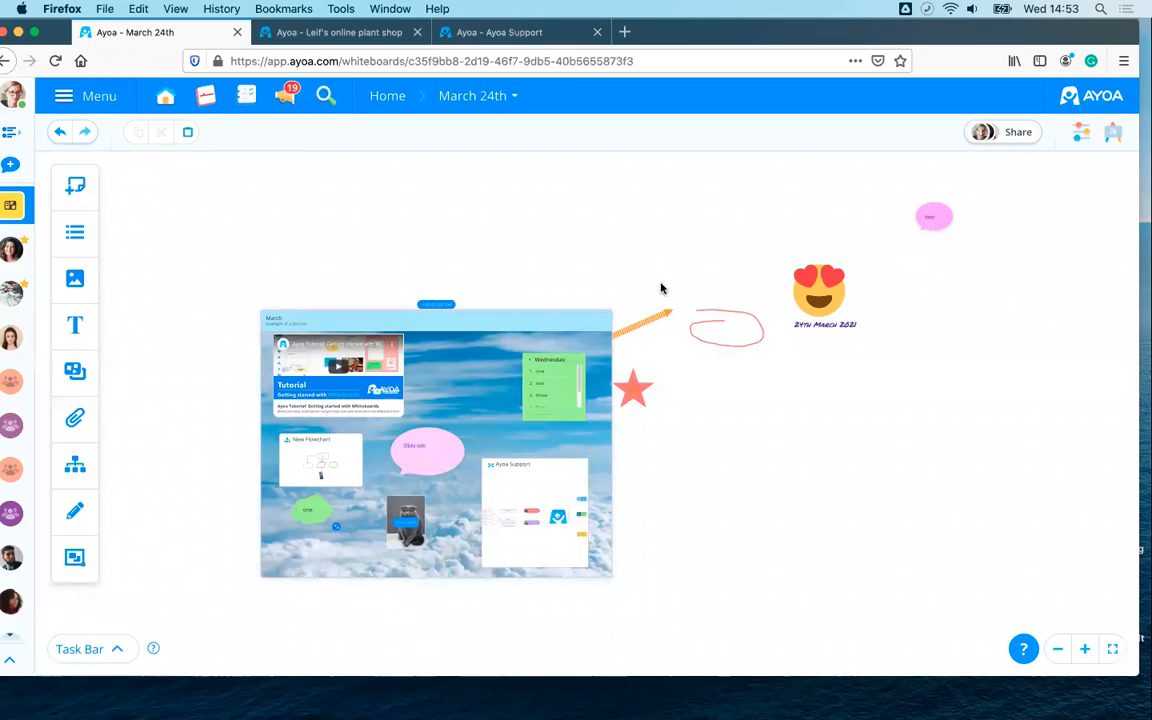
{"action": "left_click_drag", "start_coordinate": [666, 314], "coordinate": [513, 400]}
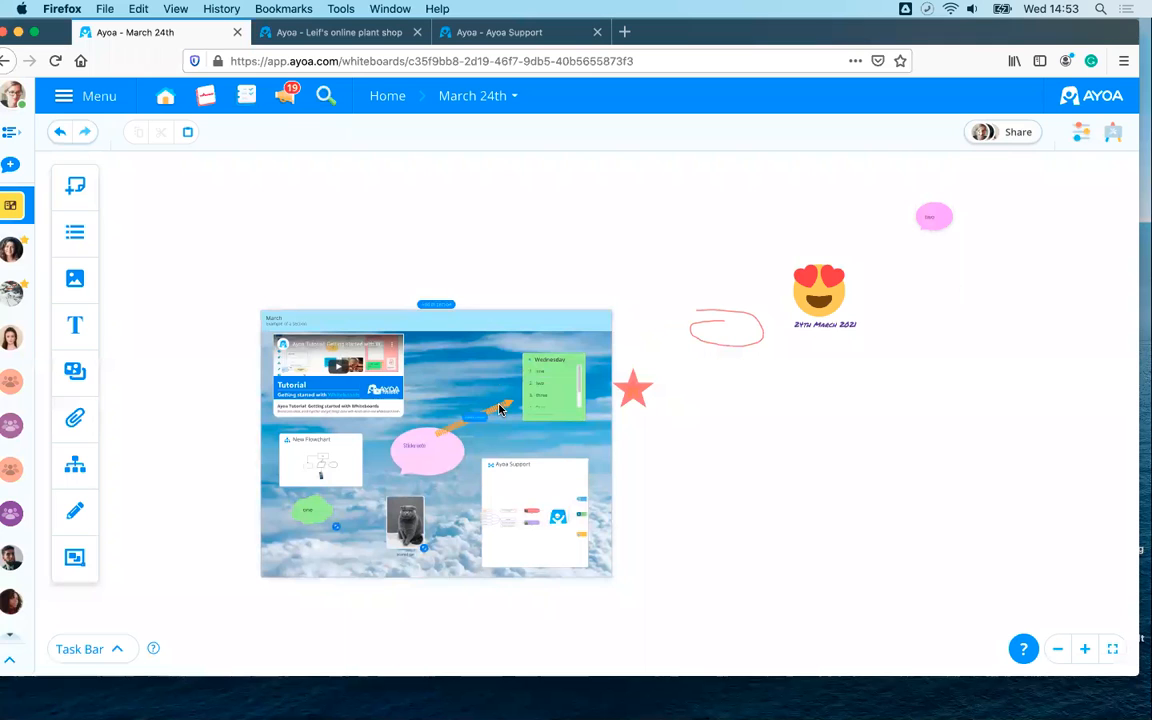
- Add the pink two bubble, red star, heart-eyes emoji and '24th March 2021' text, then reposition the section
{"action": "left_click_drag", "start_coordinate": [920, 217], "coordinate": [476, 354]}
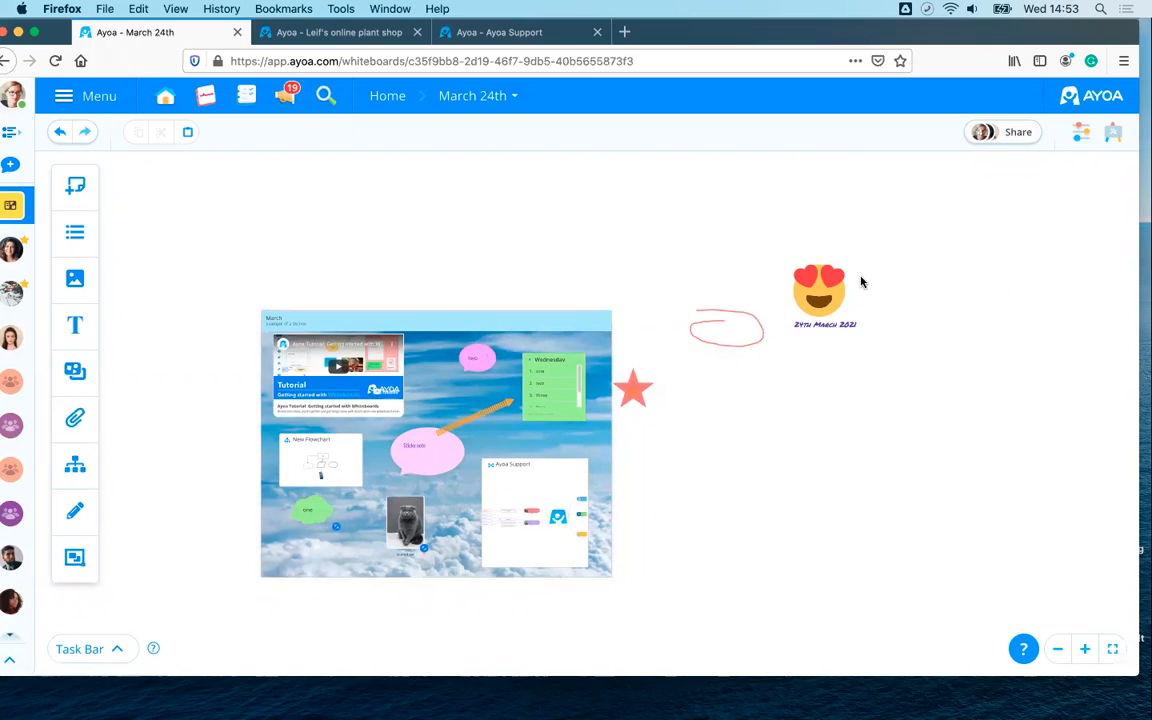
{"action": "left_click_drag", "start_coordinate": [641, 392], "coordinate": [364, 547]}
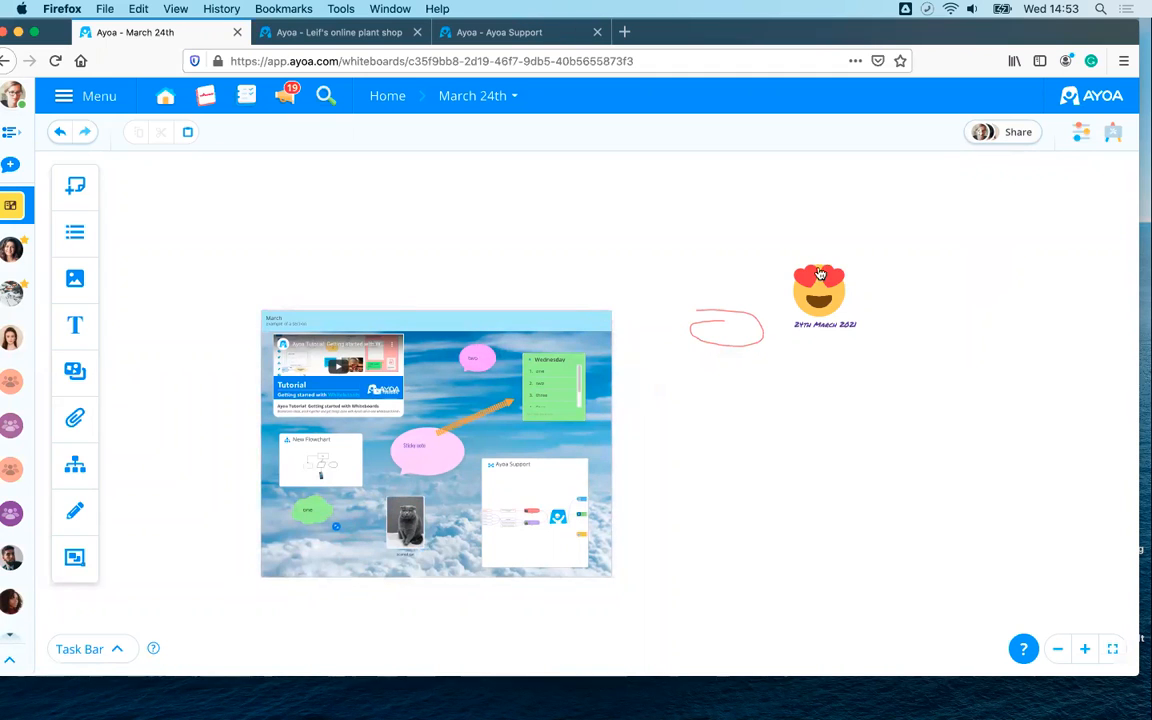
{"action": "left_click_drag", "start_coordinate": [800, 276], "coordinate": [360, 525]}
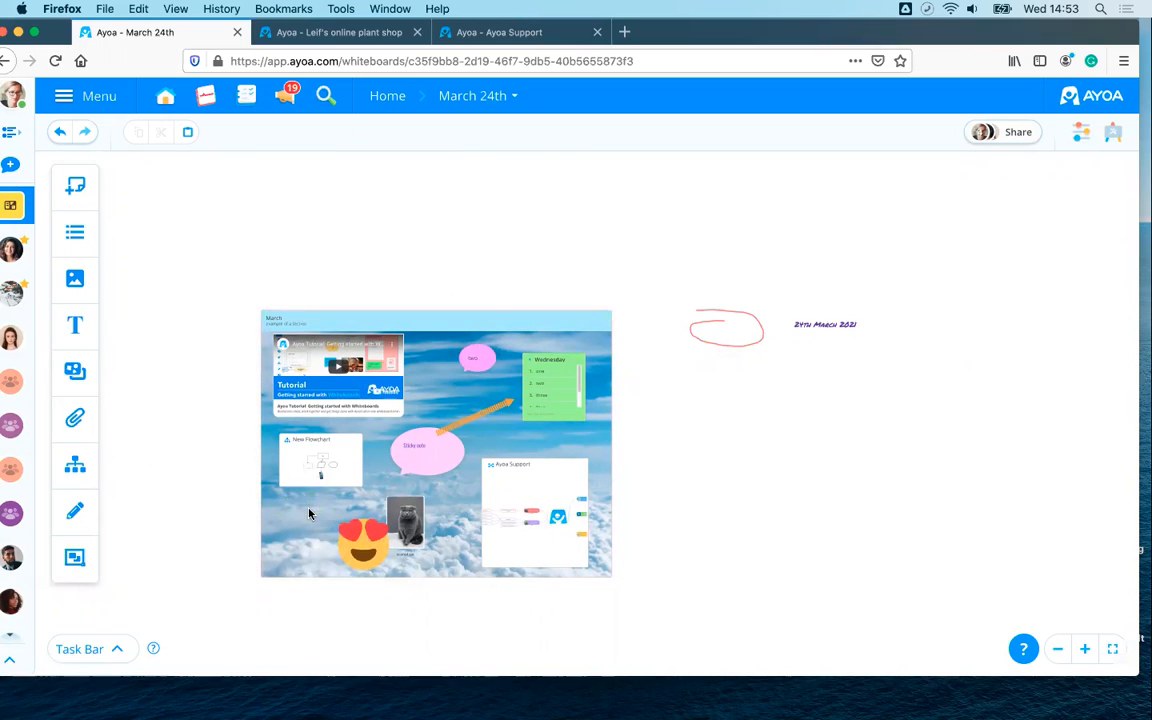
{"action": "left_click_drag", "start_coordinate": [814, 336], "coordinate": [548, 443]}
{"action": "left_click_drag", "start_coordinate": [489, 322], "coordinate": [510, 277]}
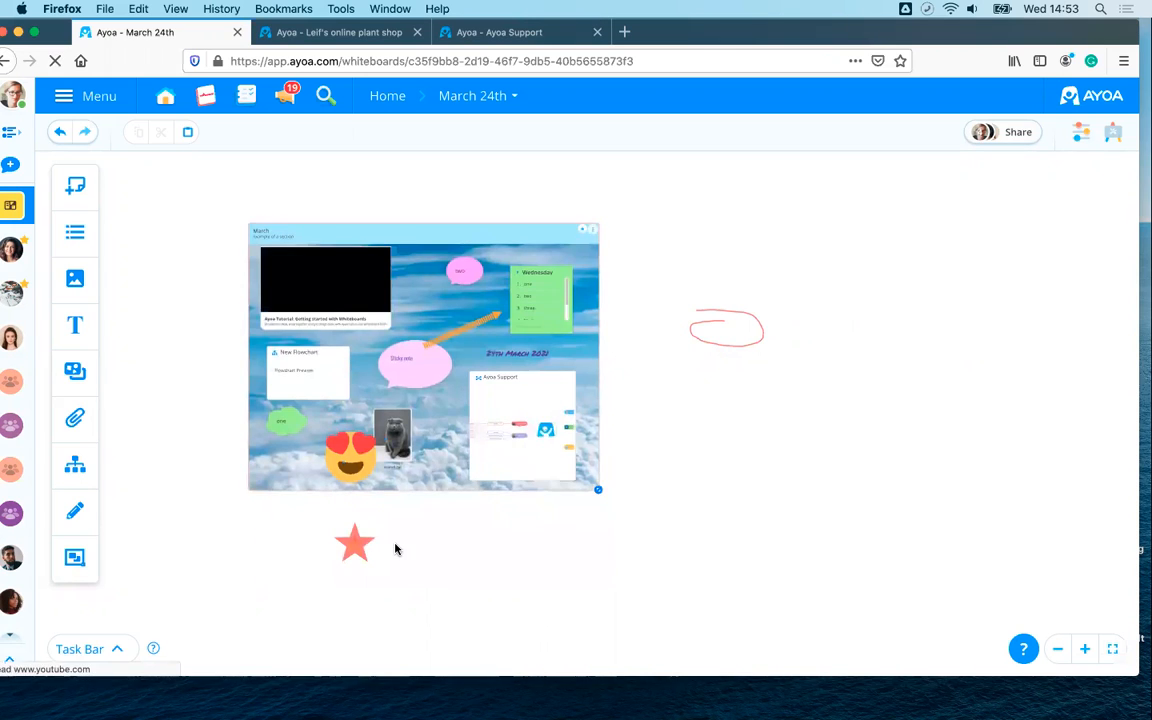
{"action": "left_click_drag", "start_coordinate": [416, 235], "coordinate": [410, 211]}
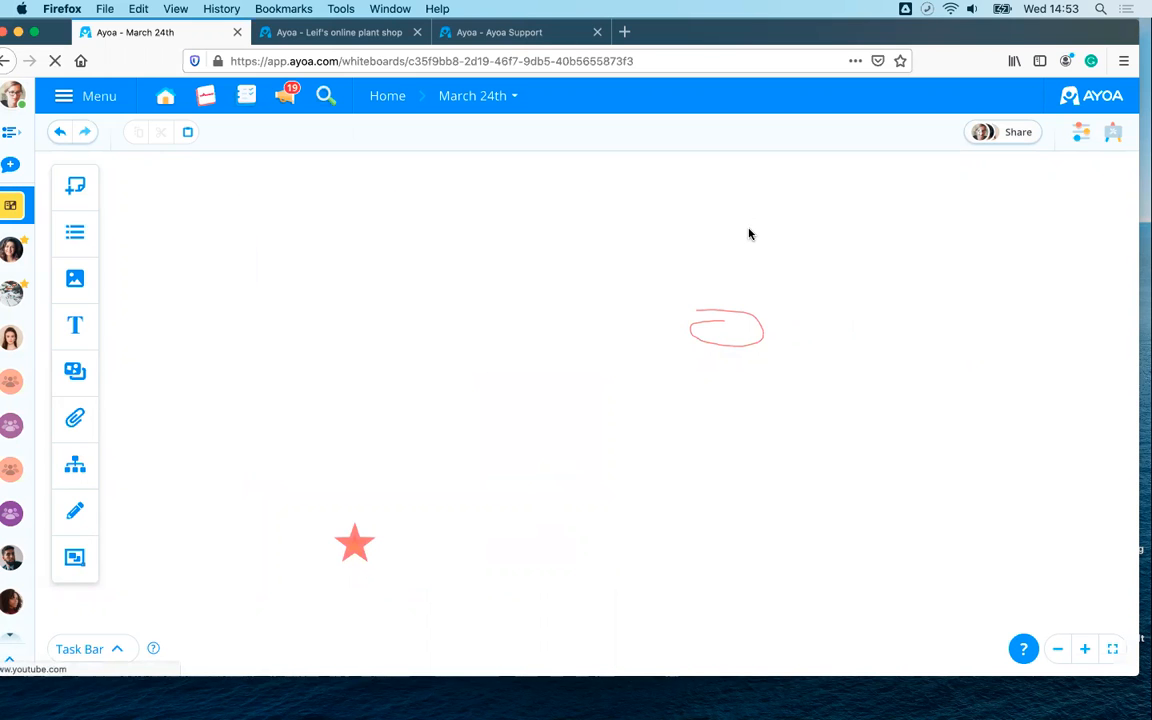
- Select the red hand-drawn oval and delete it from its options menu
{"action": "scroll", "coordinate": [737, 340], "scroll_direction": "up", "scroll_amount": 2}
{"action": "scroll", "coordinate": [737, 343], "scroll_direction": "up", "scroll_amount": 3}
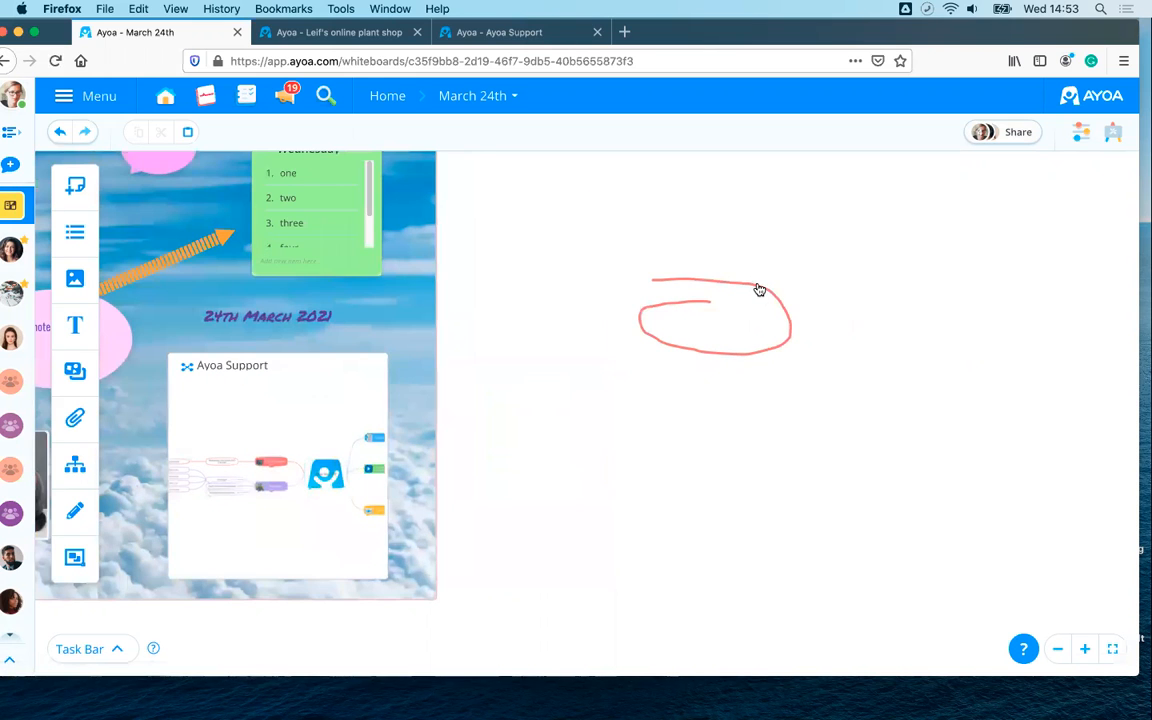
{"action": "left_click", "coordinate": [758, 292]}
{"action": "scroll", "coordinate": [800, 325], "scroll_direction": "up", "scroll_amount": 5}
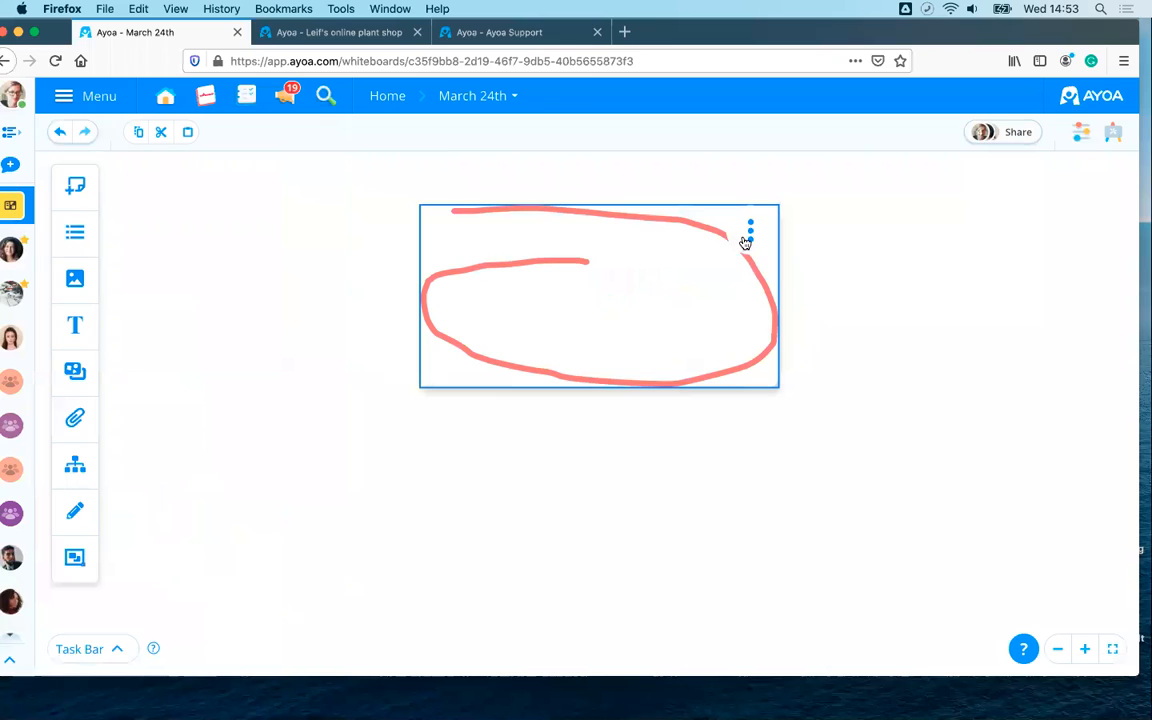
{"action": "left_click", "coordinate": [749, 233]}
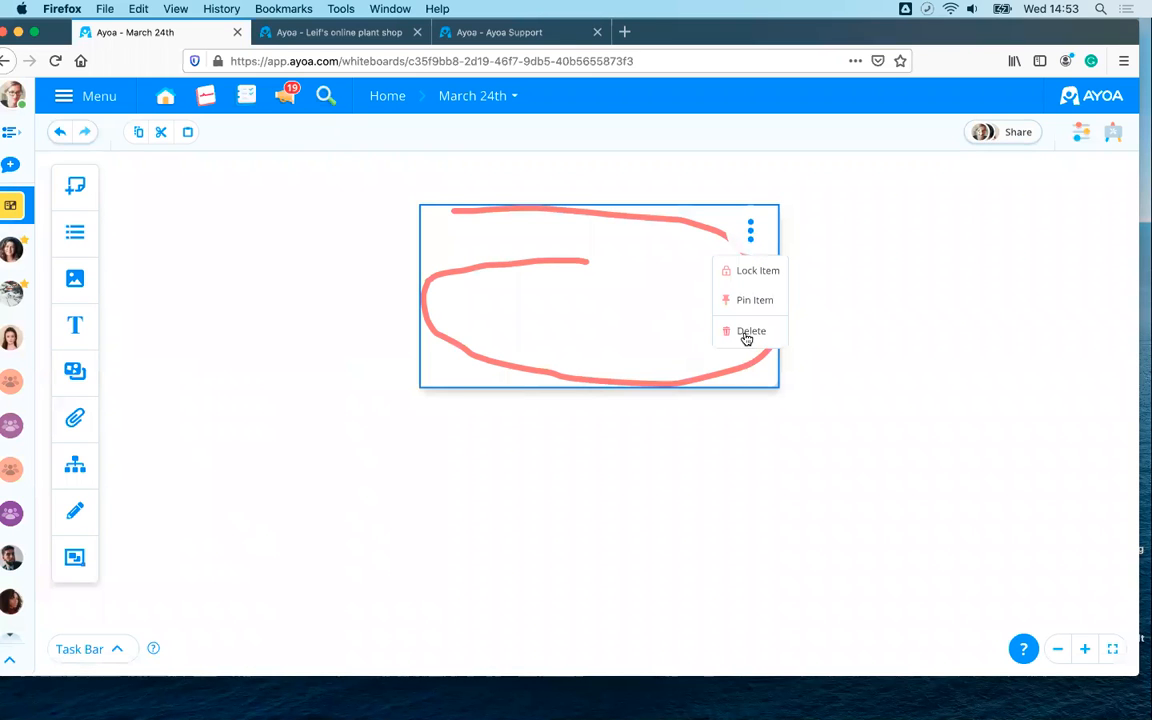
{"action": "left_click", "coordinate": [748, 332]}
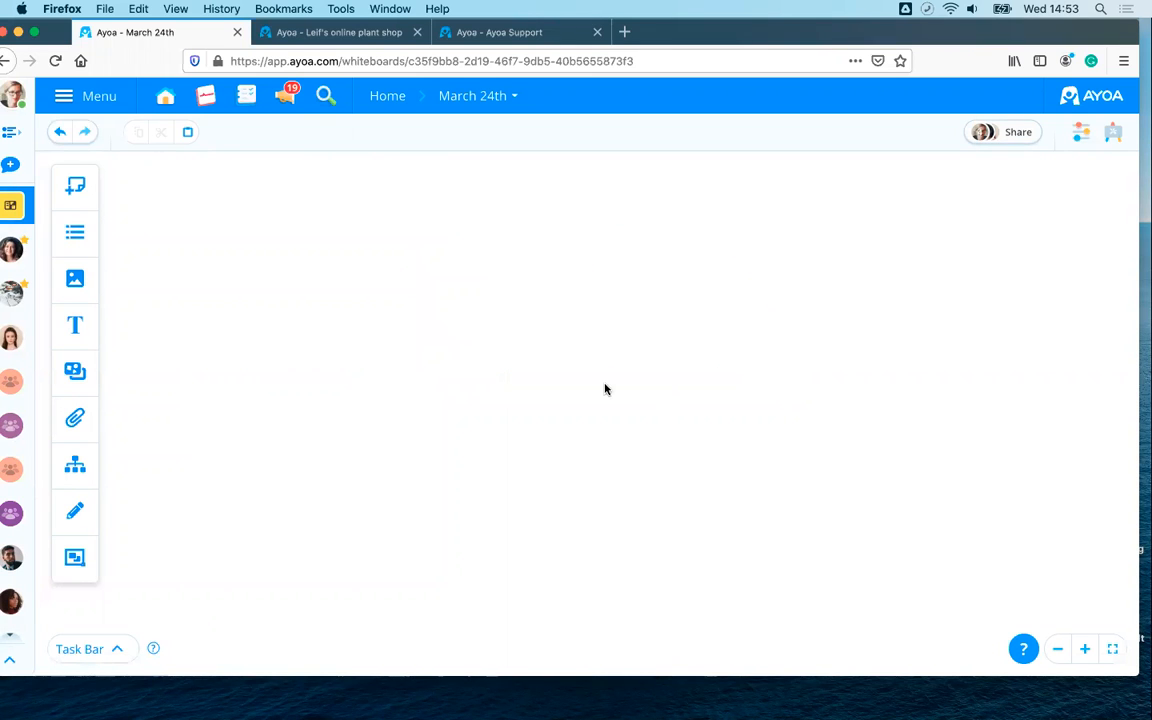
{"action": "scroll", "coordinate": [667, 370], "scroll_direction": "down", "scroll_amount": 5}
{"action": "left_click_drag", "start_coordinate": [659, 313], "coordinate": [772, 380]}
{"action": "scroll", "coordinate": [654, 397], "scroll_direction": "up", "scroll_amount": 5}
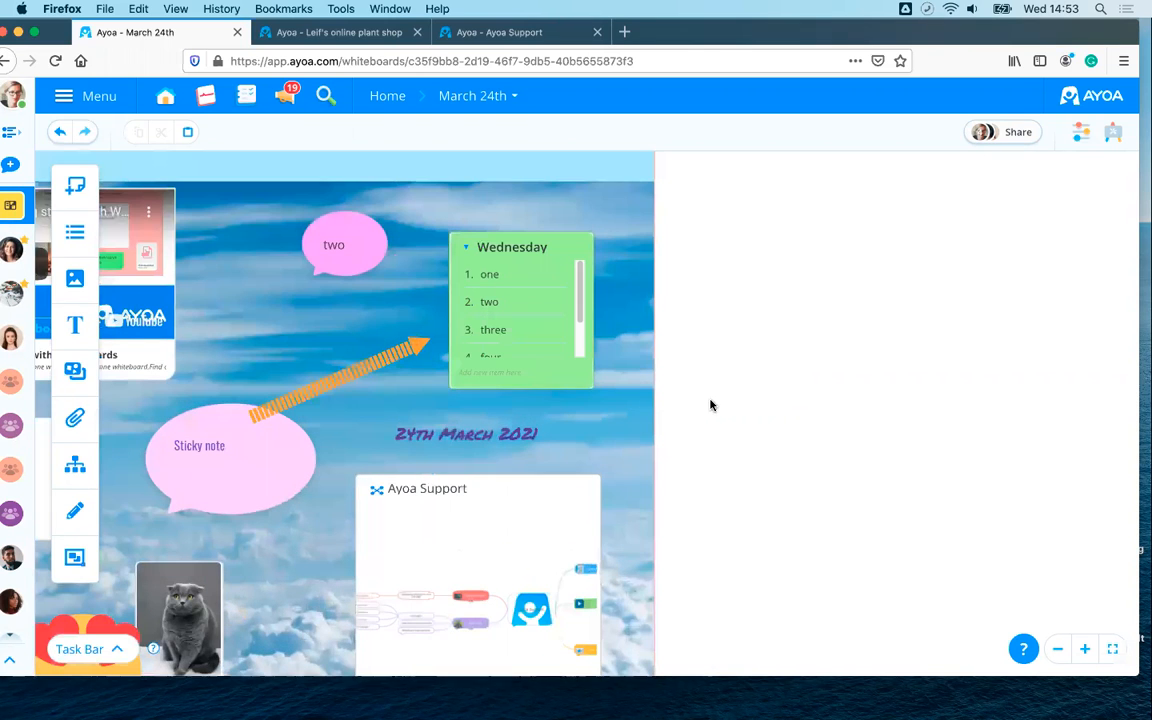
{"action": "scroll", "coordinate": [740, 370], "scroll_direction": "down", "scroll_amount": 2}
{"action": "scroll", "coordinate": [800, 380], "scroll_direction": "down", "scroll_amount": 3}
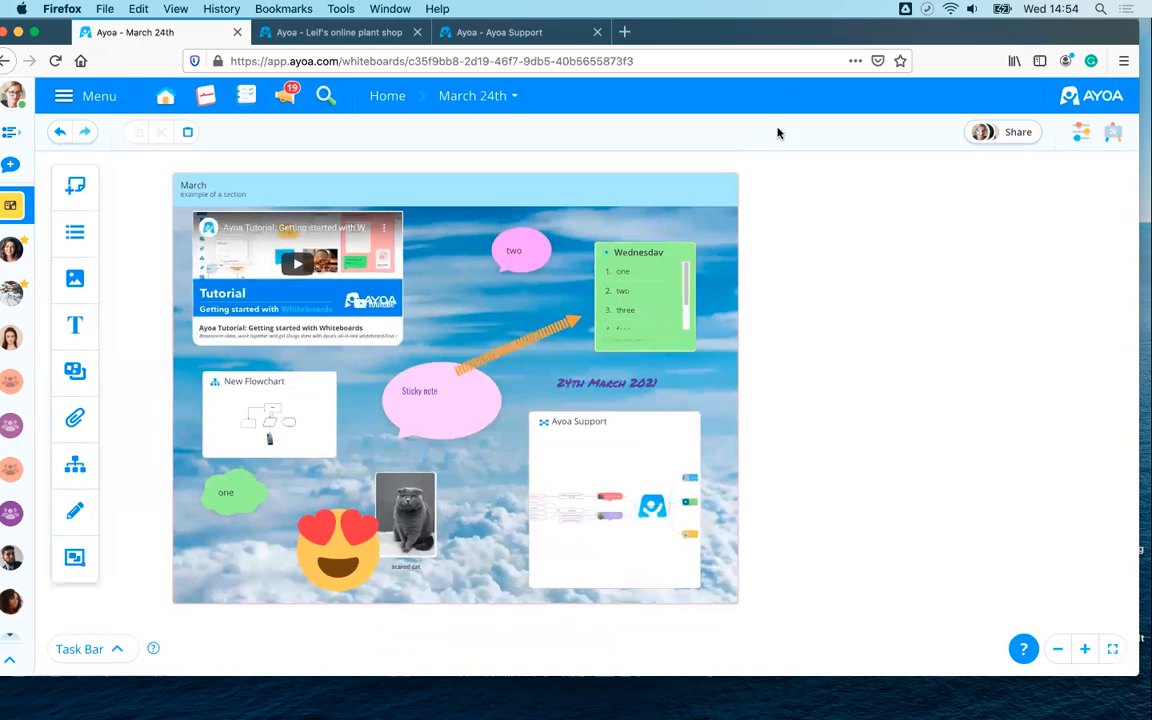
- Pin and then unpin the March section, and finally lock it
{"action": "left_click_drag", "start_coordinate": [852, 248], "coordinate": [850, 270]}
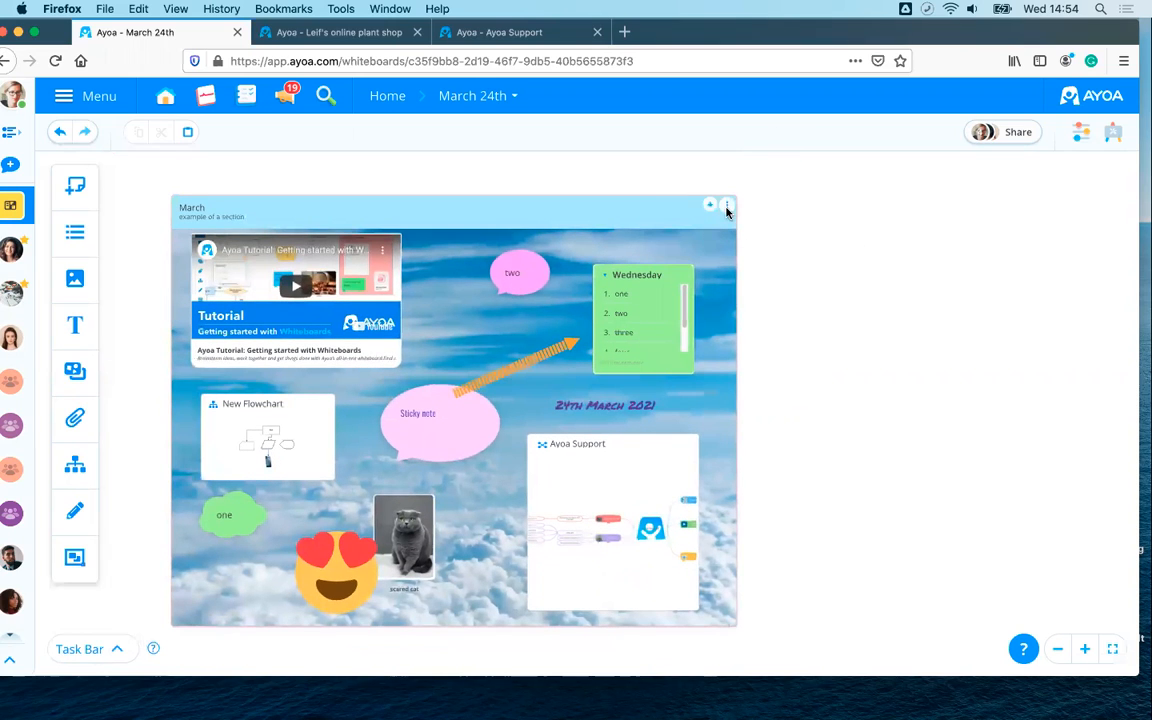
{"action": "left_click", "coordinate": [727, 207]}
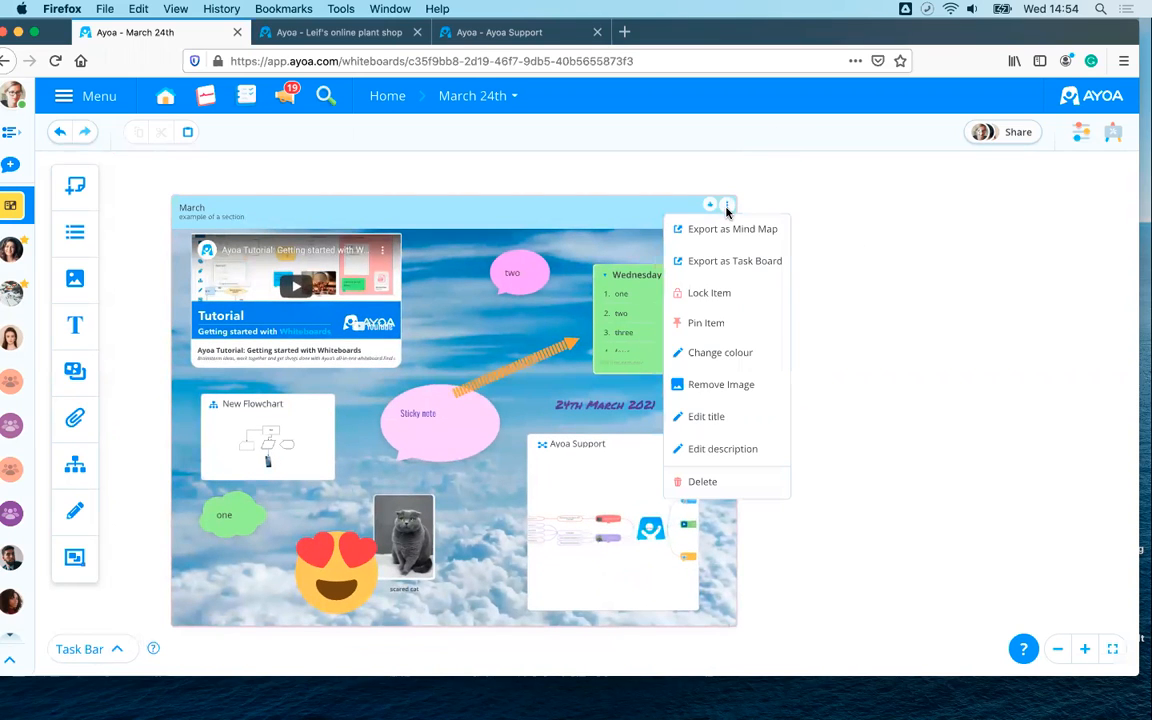
{"action": "left_click", "coordinate": [695, 326]}
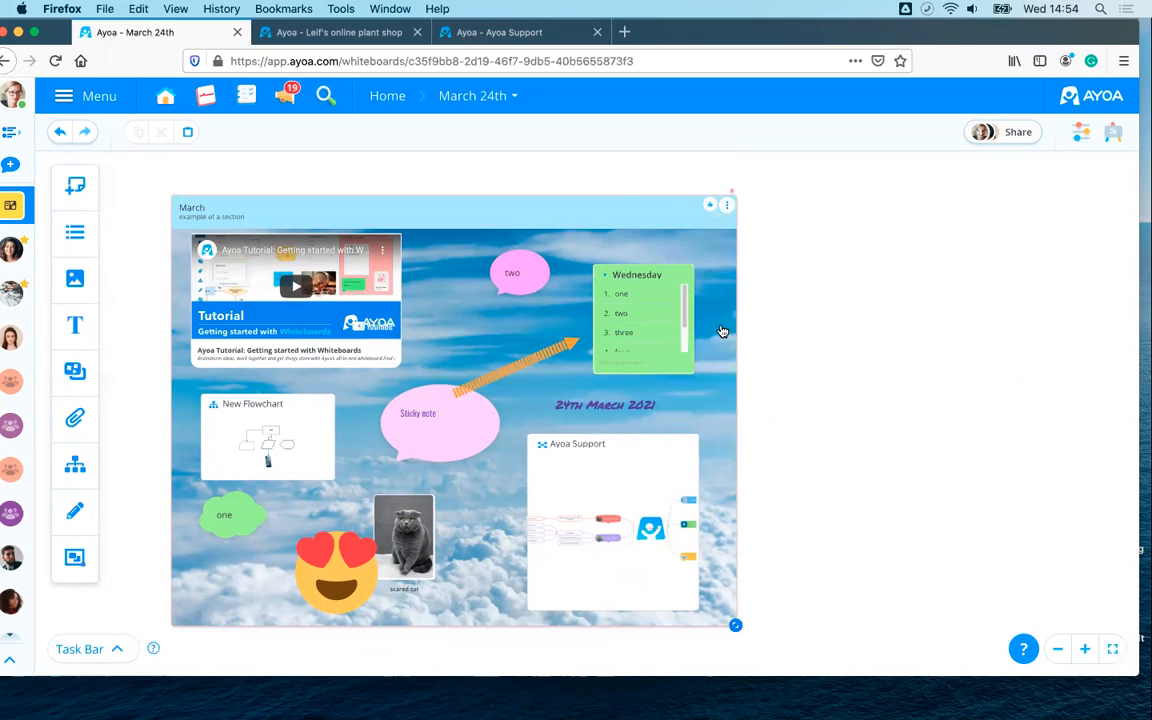
{"action": "left_click", "coordinate": [727, 206]}
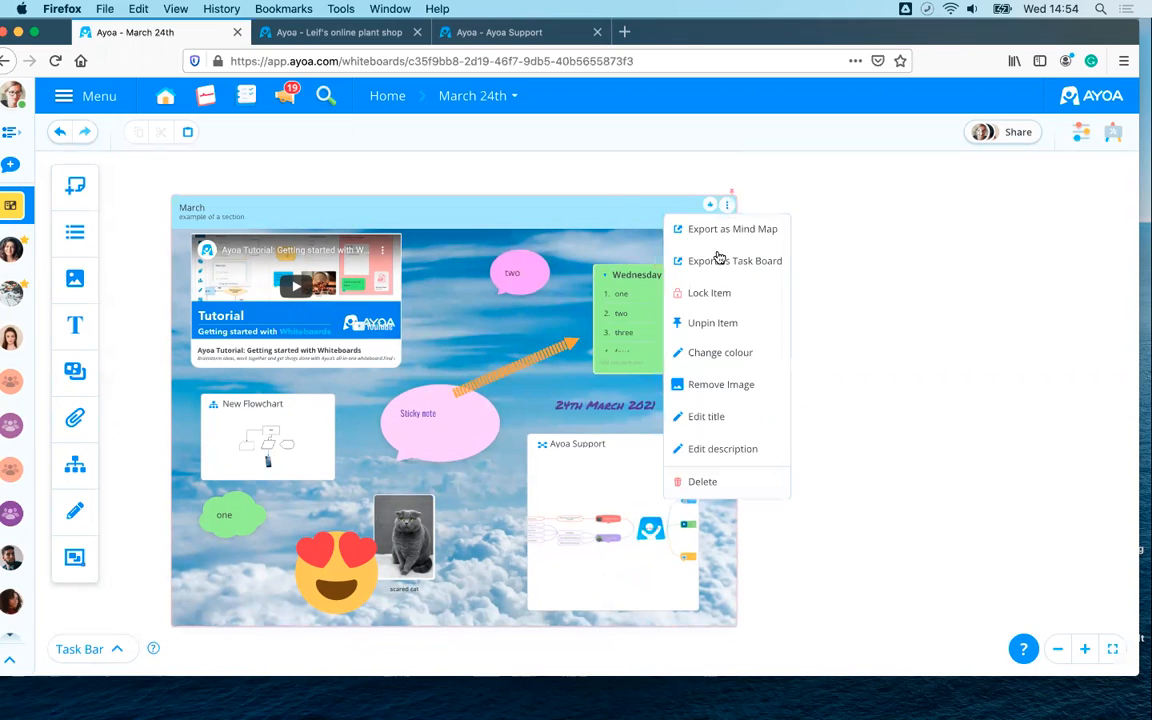
{"action": "left_click", "coordinate": [711, 324]}
{"action": "left_click", "coordinate": [729, 207]}
{"action": "left_click", "coordinate": [714, 297]}
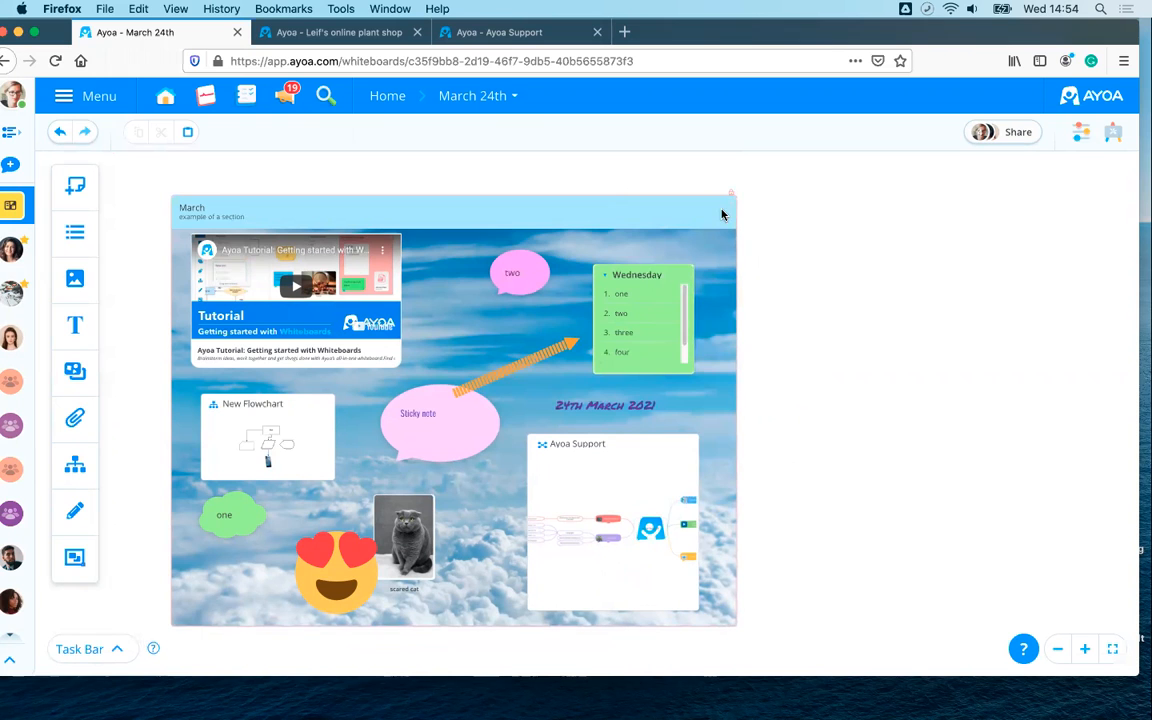
- Pan the whiteboard and switch to the Leif's online plant shop board
{"action": "scroll", "coordinate": [854, 290], "scroll_direction": "down", "scroll_amount": 3}
{"action": "scroll", "coordinate": [855, 290], "scroll_direction": "up", "scroll_amount": 4}
{"action": "scroll", "coordinate": [825, 284], "scroll_direction": "down", "scroll_amount": 2}
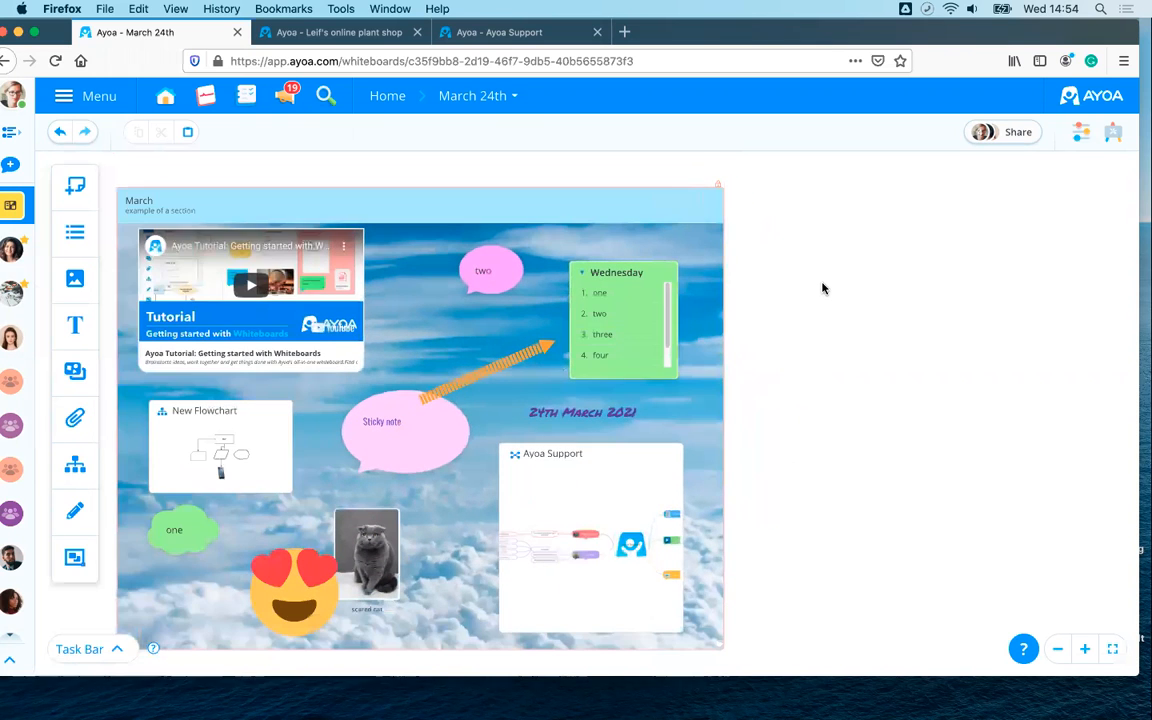
{"action": "left_click_drag", "start_coordinate": [825, 284], "coordinate": [887, 265]}
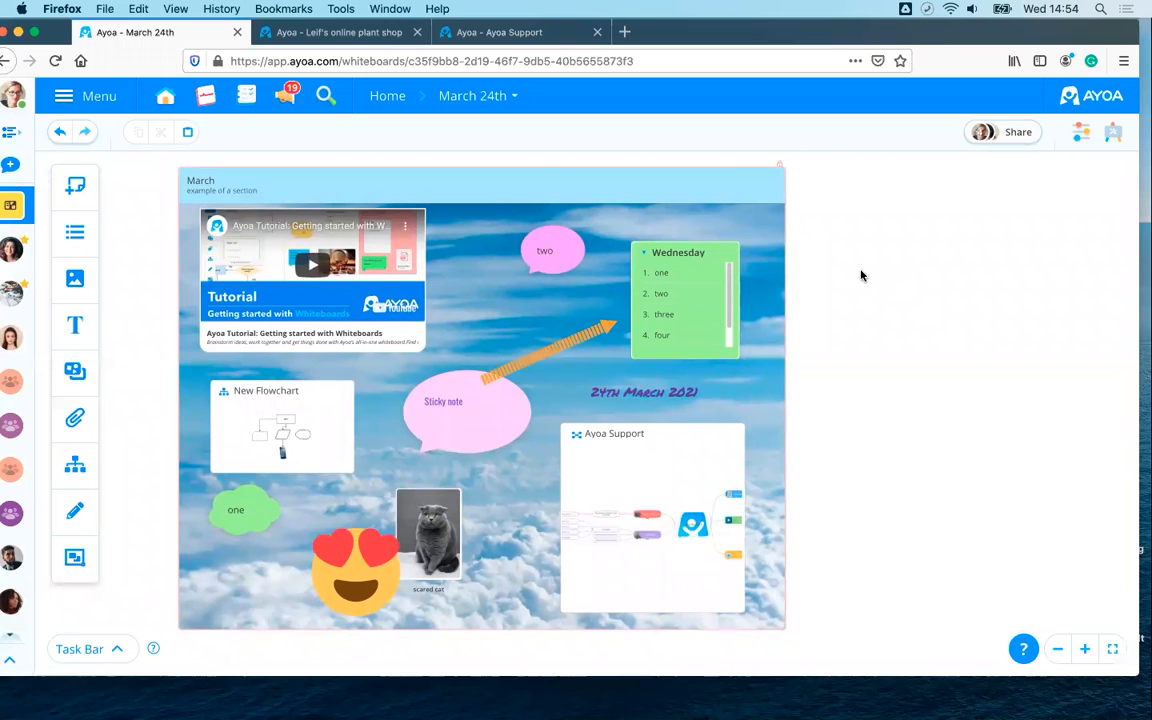
{"action": "key", "text": "ctrl+Tab"}
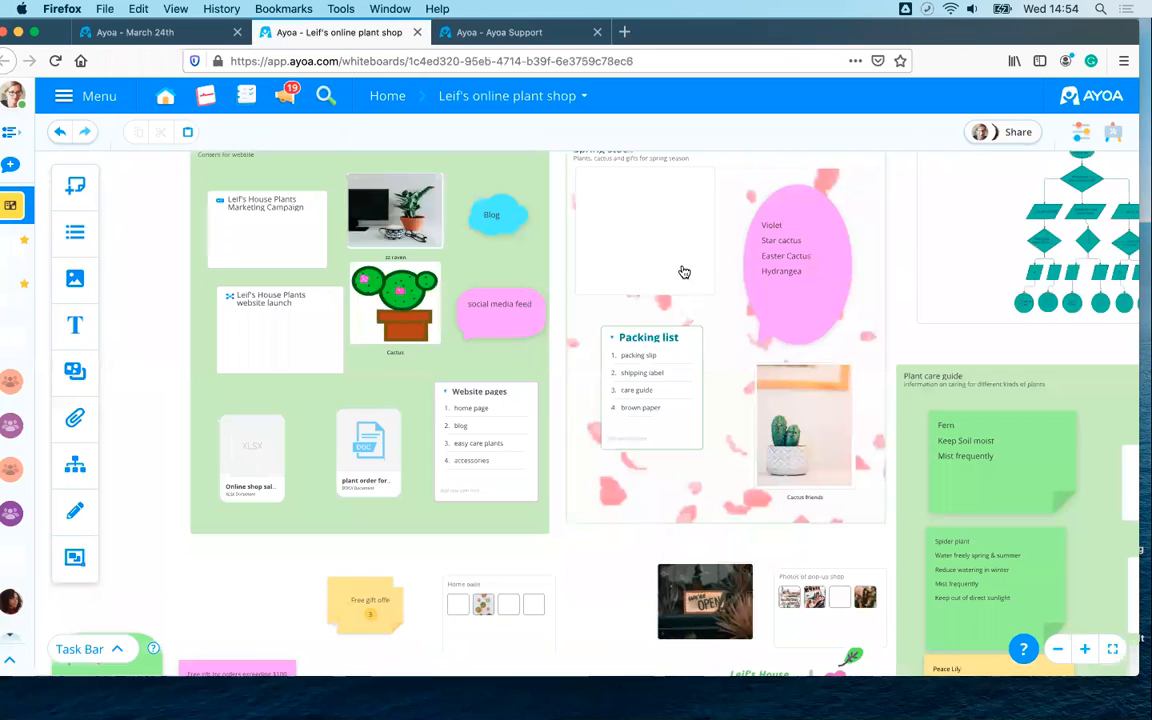
- Scroll around the plant shop board, glance at the March 24th tab, and view the content below the sections
{"action": "scroll", "coordinate": [684, 272], "scroll_direction": "down", "scroll_amount": 3}
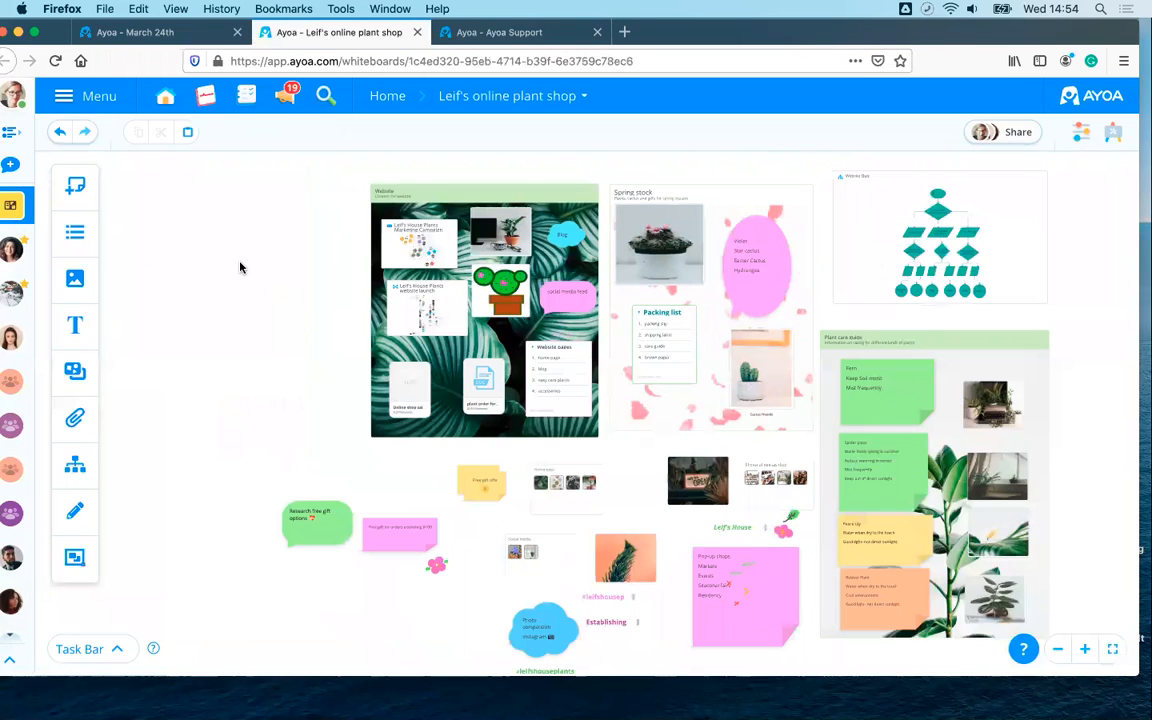
{"action": "scroll", "coordinate": [245, 270], "scroll_direction": "up", "scroll_amount": 3}
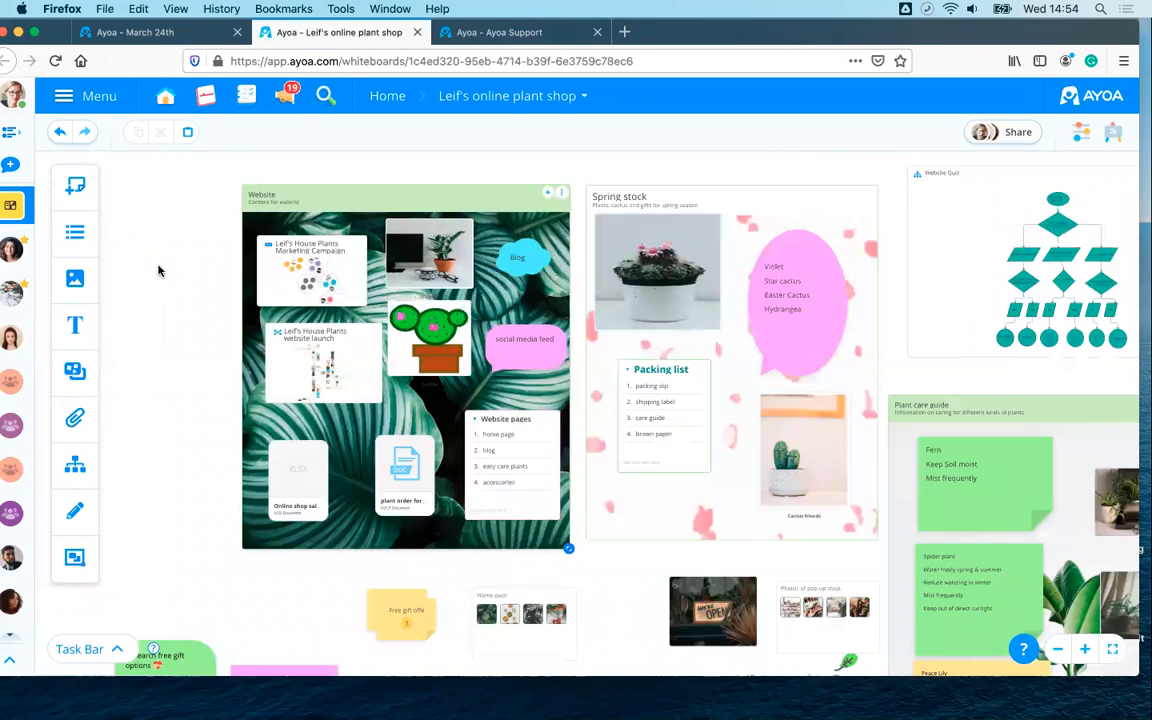
{"action": "scroll", "coordinate": [165, 262], "scroll_direction": "up", "scroll_amount": 2}
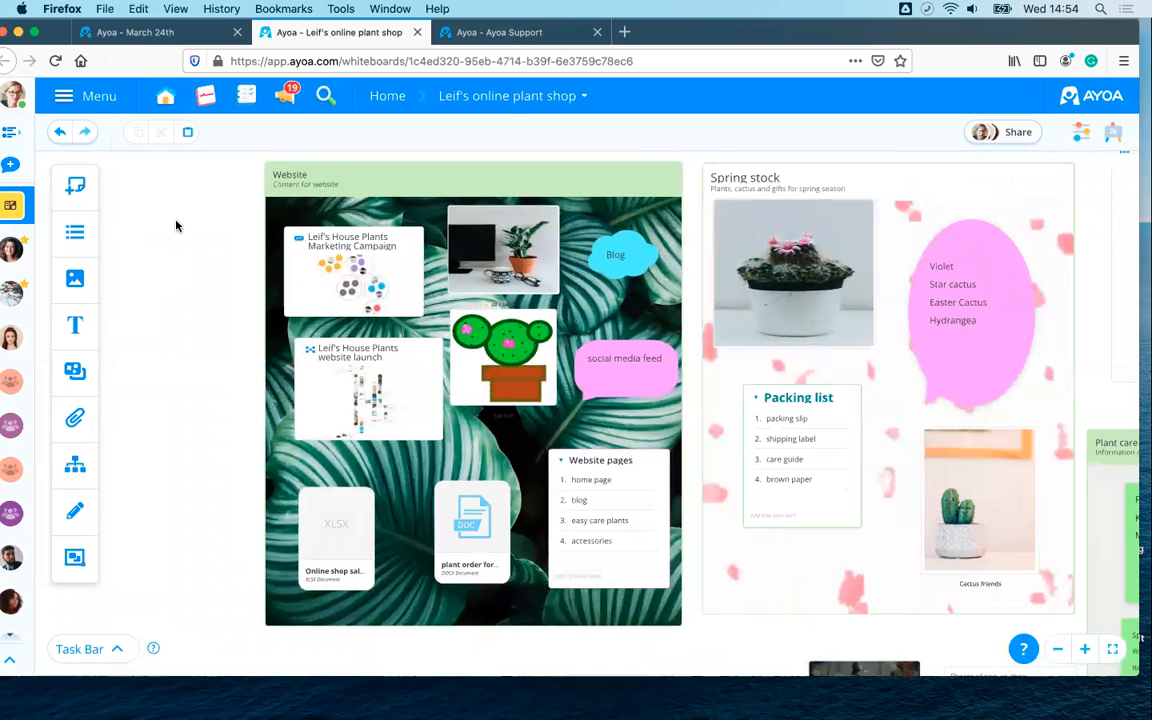
{"action": "scroll", "coordinate": [170, 235], "scroll_direction": "right", "scroll_amount": 1}
{"action": "scroll", "coordinate": [158, 340], "scroll_direction": "down", "scroll_amount": 1}
{"action": "scroll", "coordinate": [157, 337], "scroll_direction": "up", "scroll_amount": 2}
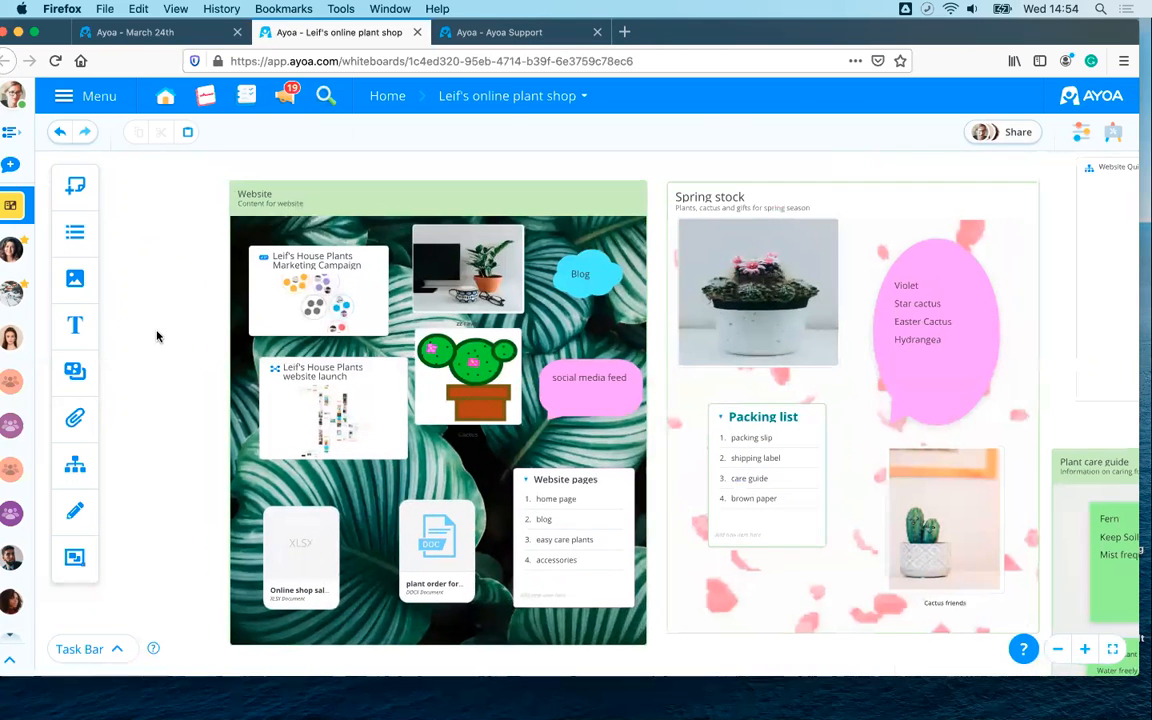
{"action": "scroll", "coordinate": [139, 310], "scroll_direction": "down", "scroll_amount": 1}
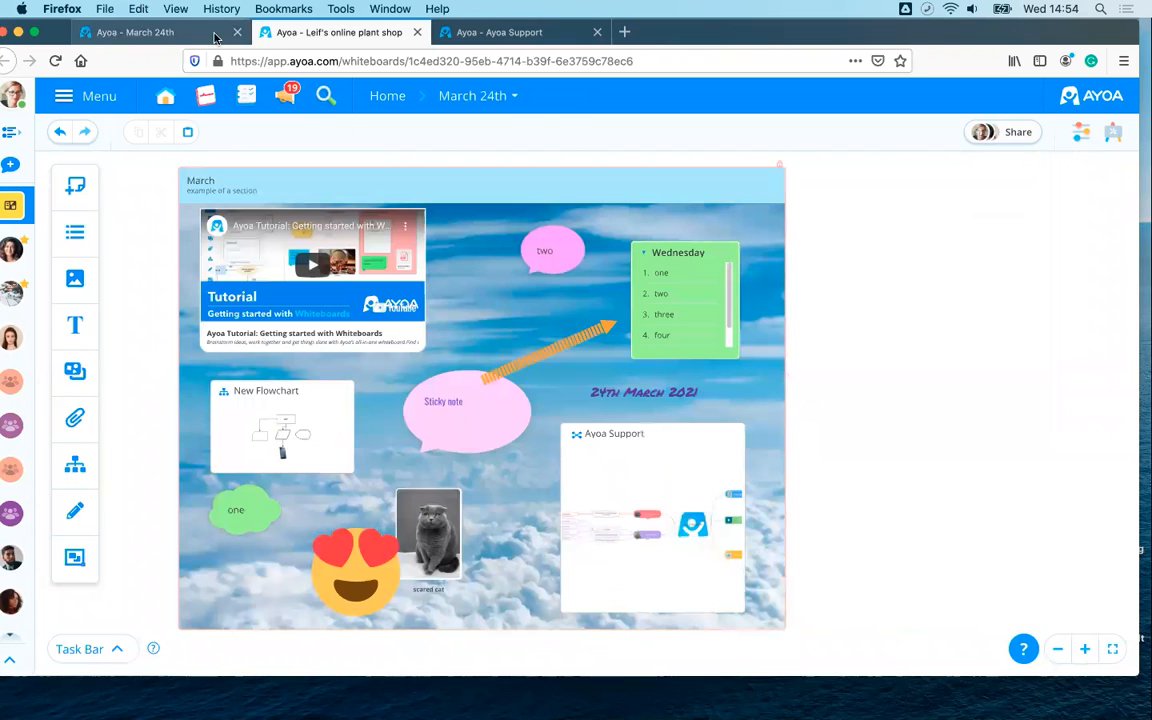
{"action": "left_click", "coordinate": [104, 33]}
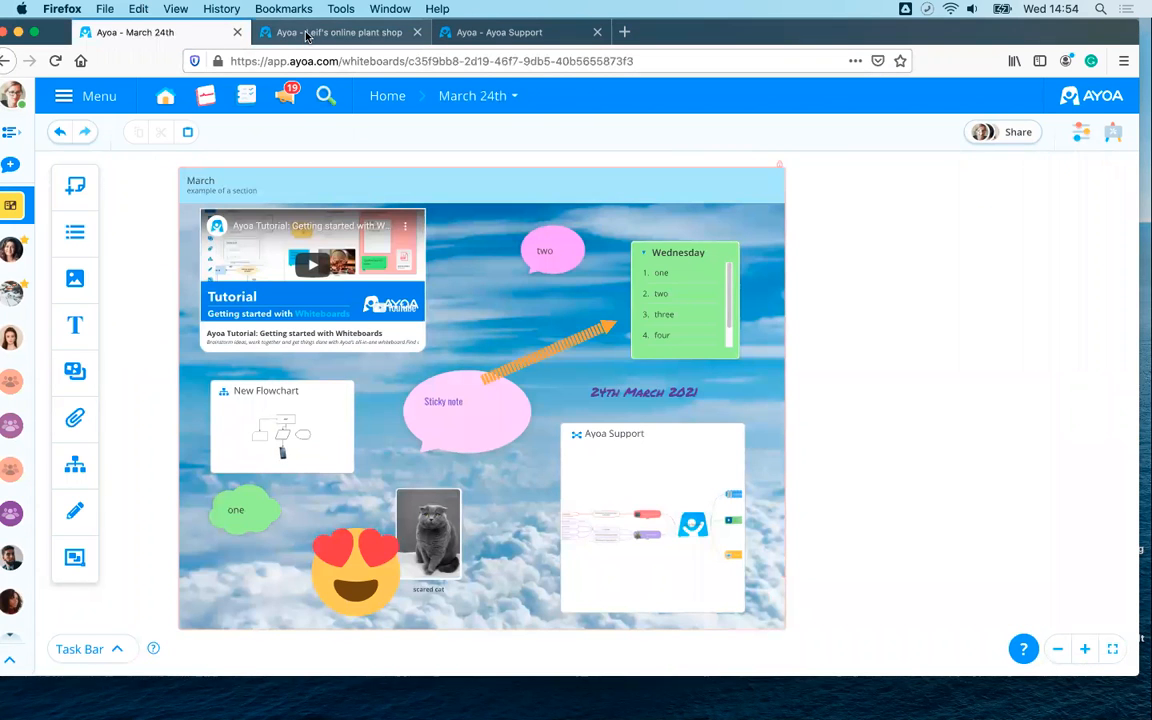
{"action": "left_click", "coordinate": [307, 34]}
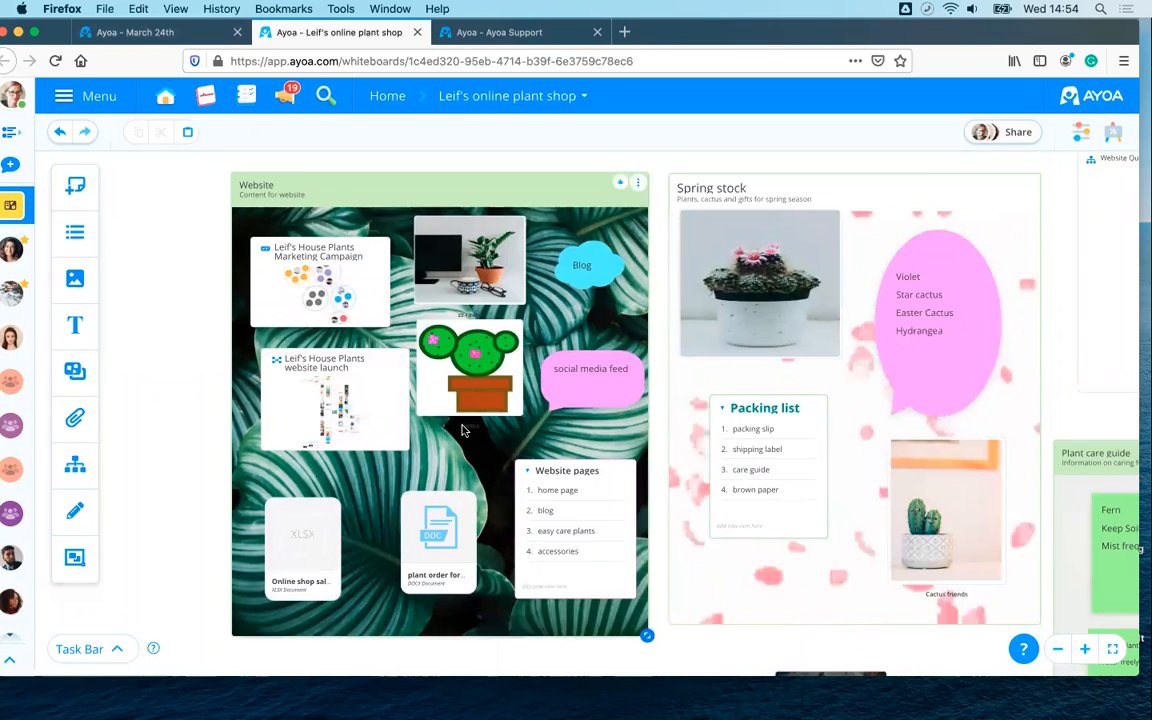
{"action": "scroll", "coordinate": [462, 430], "scroll_direction": "down", "scroll_amount": 2}
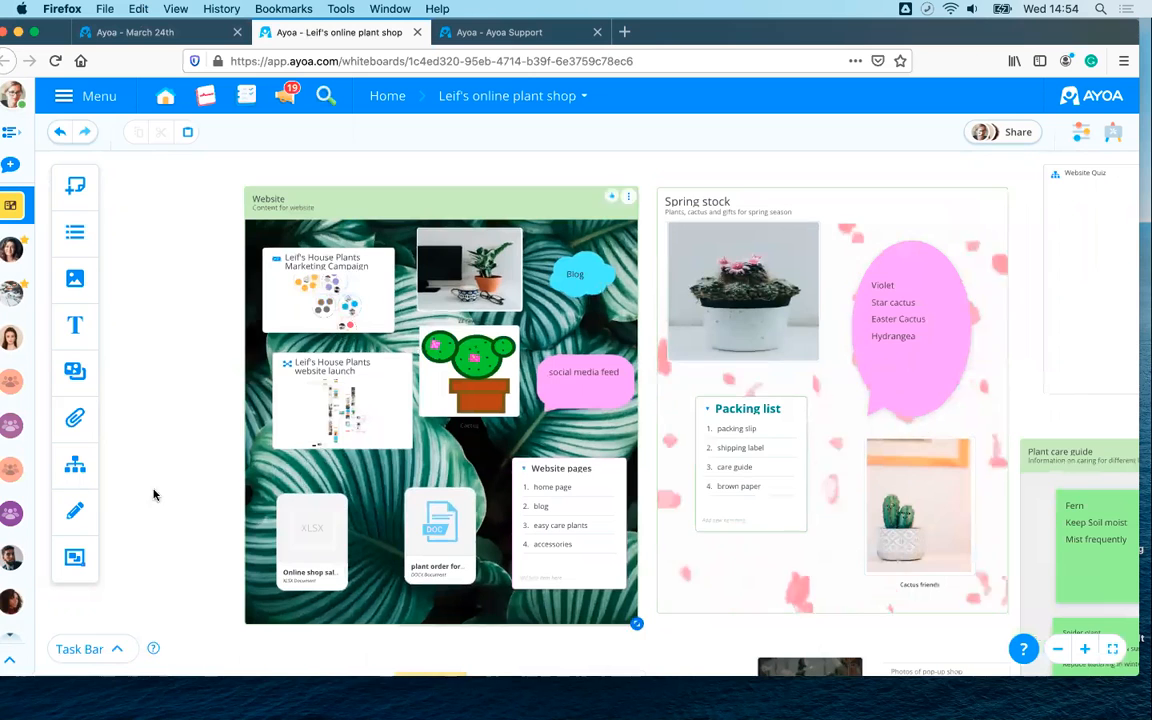
{"action": "scroll", "coordinate": [300, 420], "scroll_direction": "down", "scroll_amount": 2}
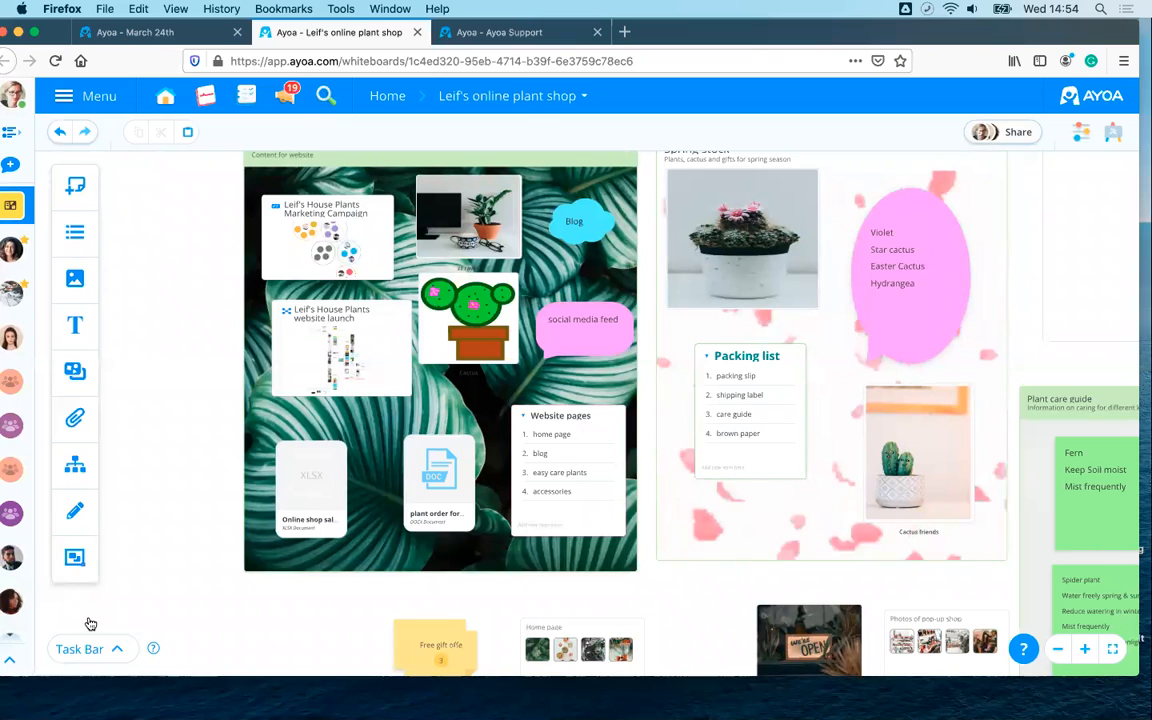
- Detach the Workflow to gantt task board and attach Marketing Campaign - Spring 2020 instead
{"action": "left_click", "coordinate": [97, 654]}
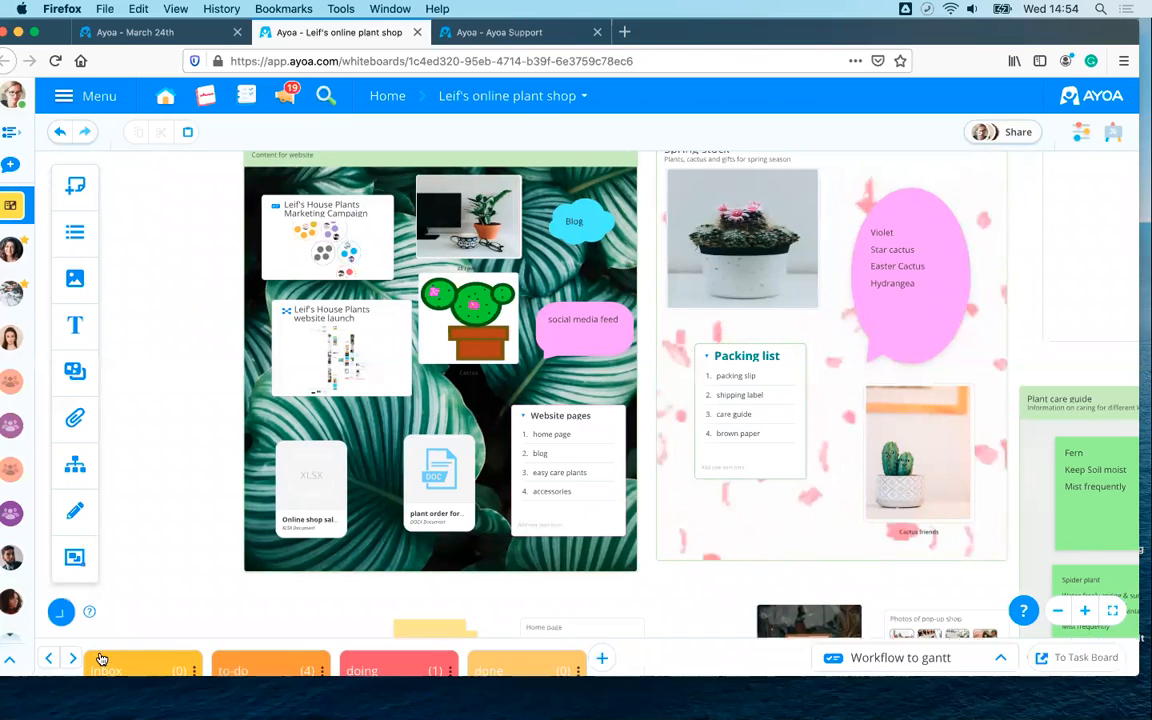
{"action": "left_click", "coordinate": [927, 646]}
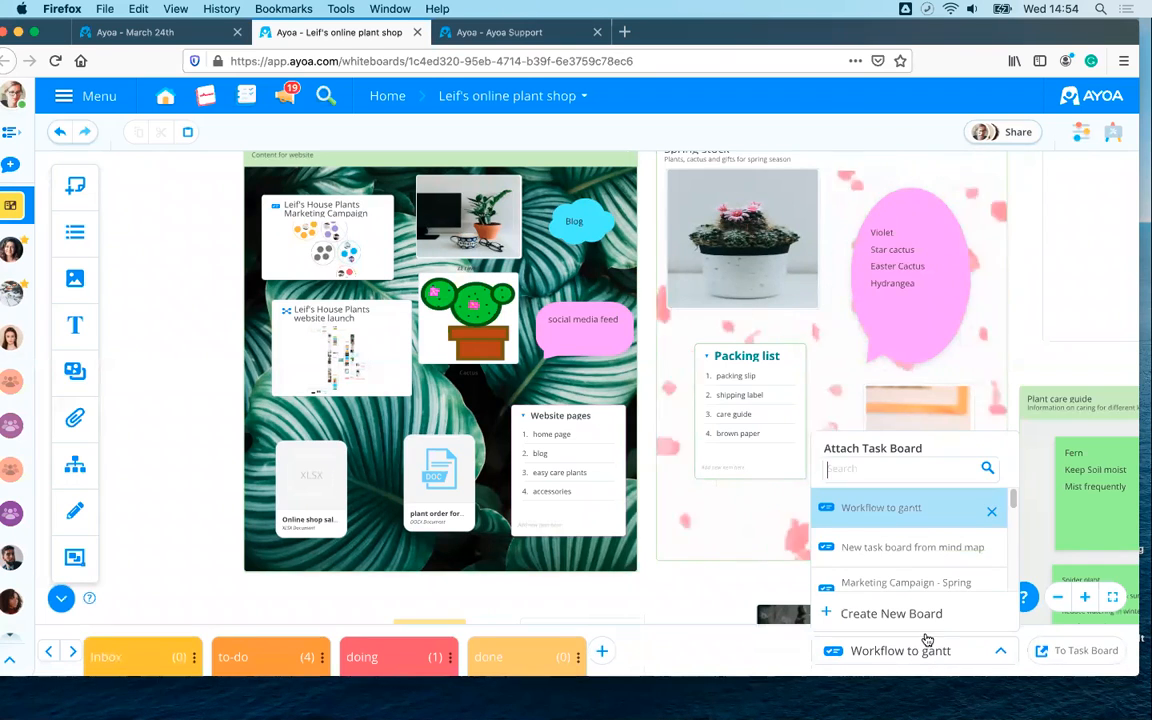
{"action": "left_click", "coordinate": [994, 514]}
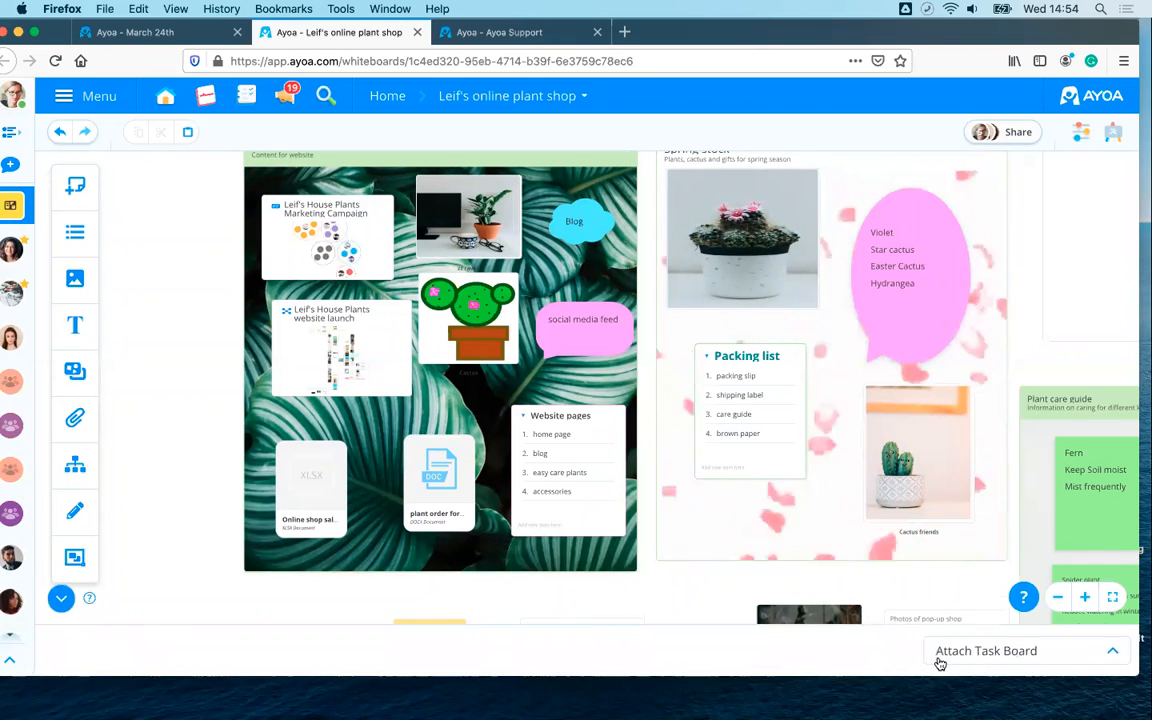
{"action": "left_click", "coordinate": [975, 660]}
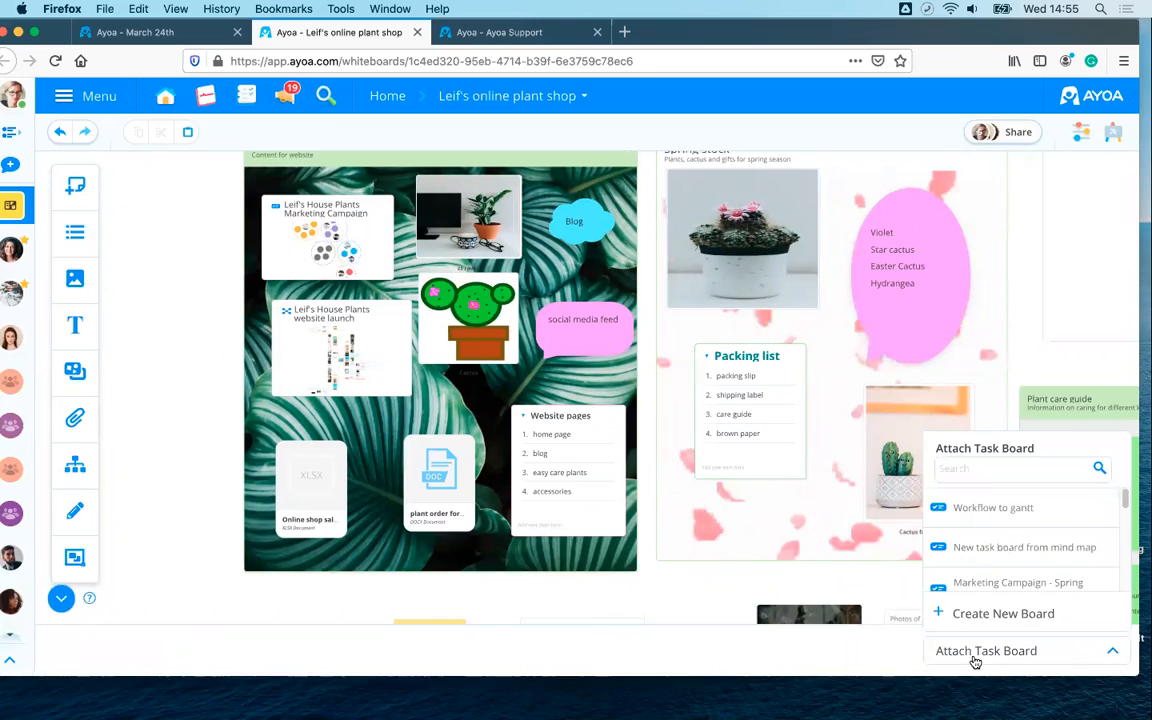
{"action": "scroll", "coordinate": [1004, 584], "scroll_direction": "down", "scroll_amount": 2}
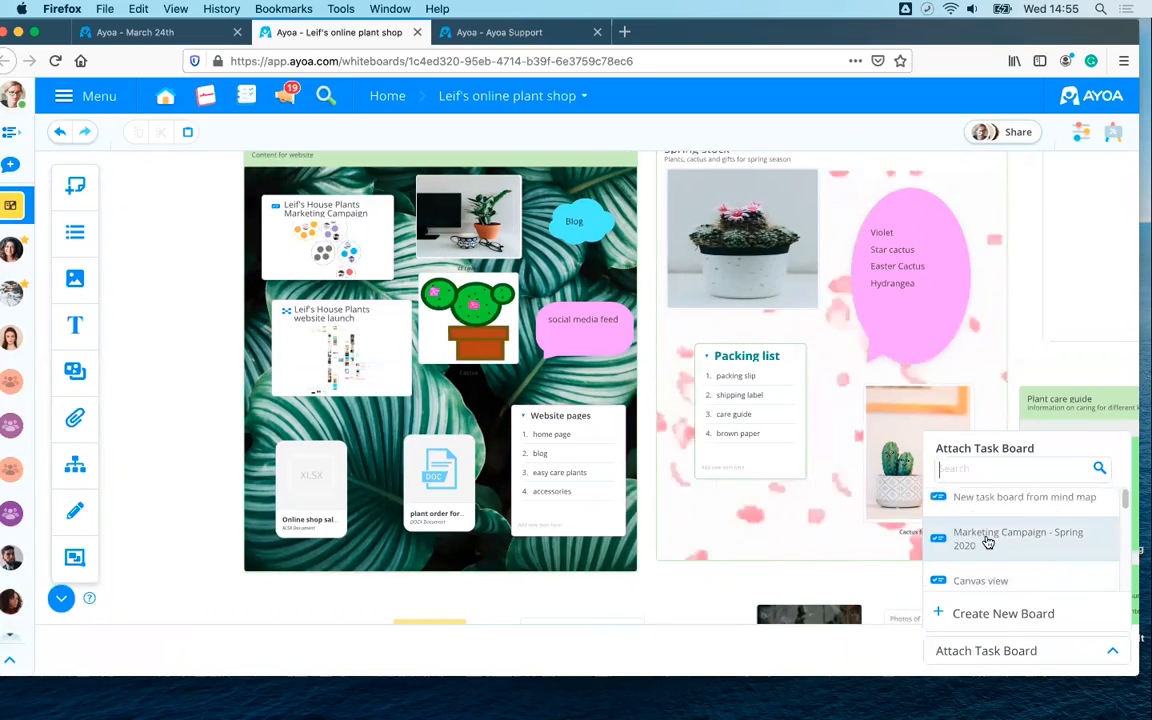
{"action": "left_click", "coordinate": [1002, 543]}
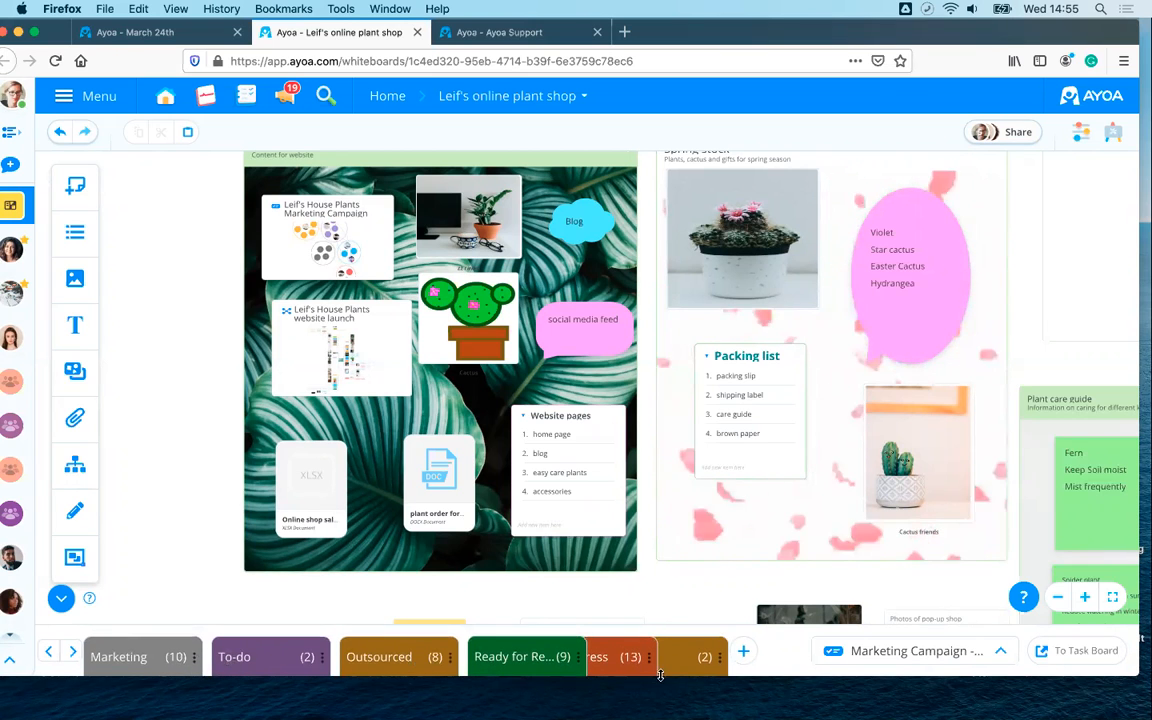
- Pan and zoom the board to centre the green Research free gift options note
{"action": "scroll", "coordinate": [483, 598], "scroll_direction": "up", "scroll_amount": 2}
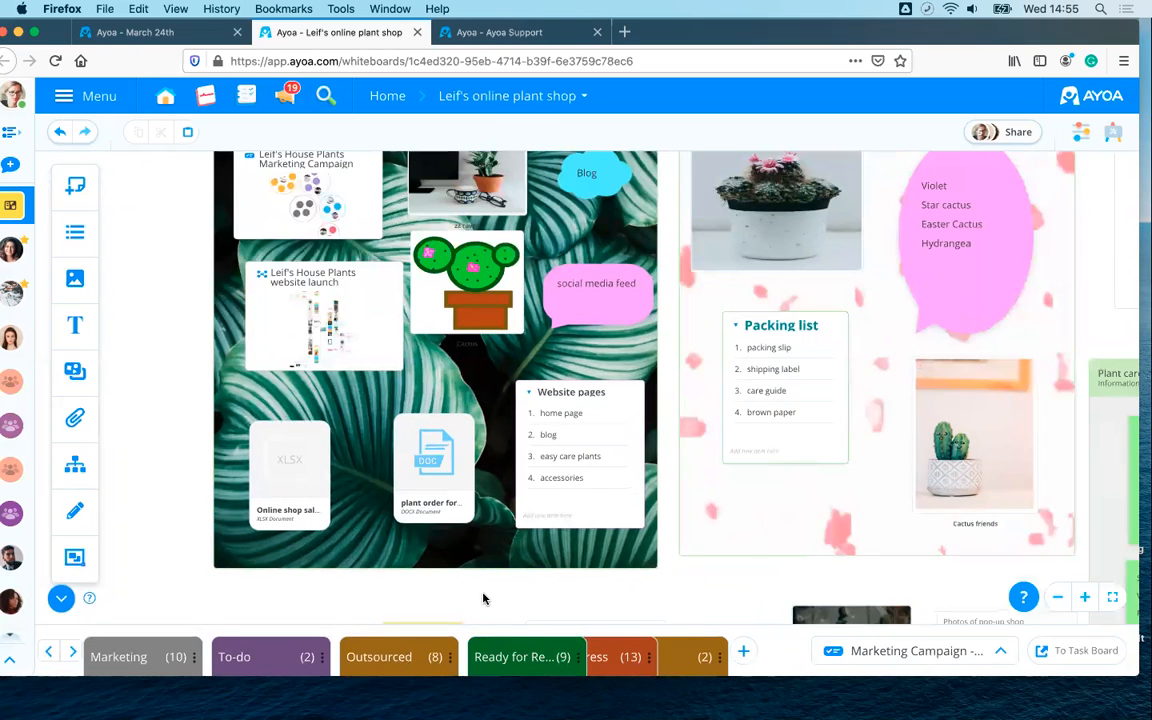
{"action": "scroll", "coordinate": [483, 598], "scroll_direction": "down", "scroll_amount": 5}
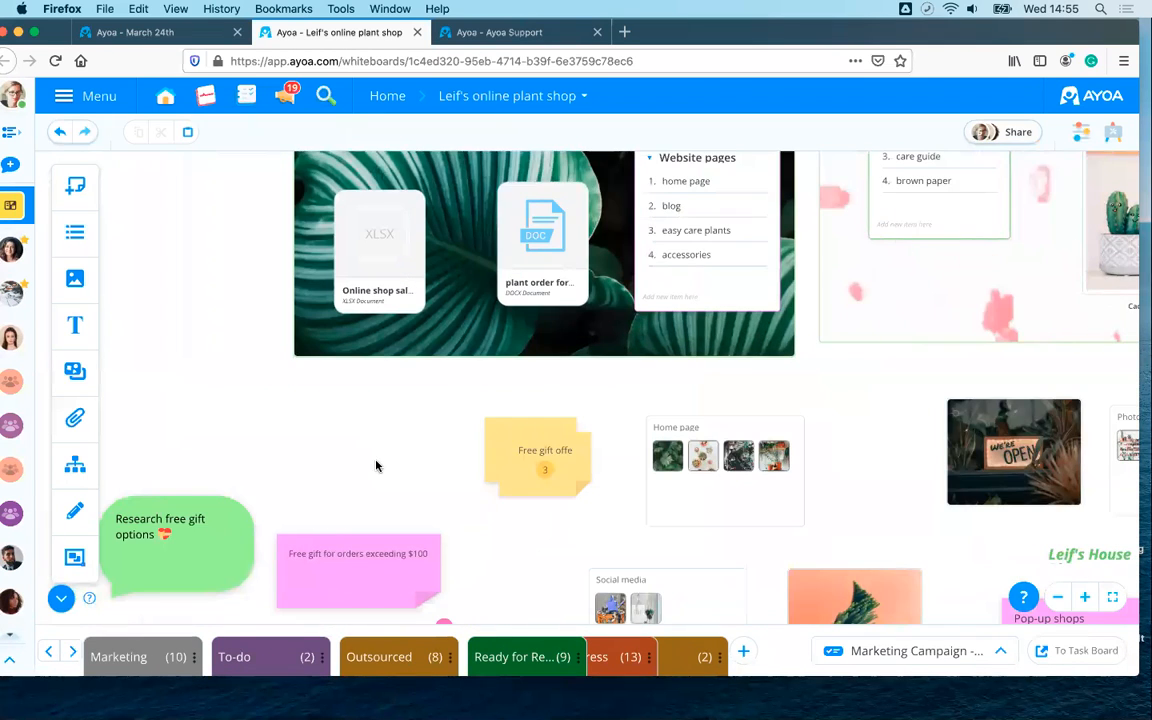
{"action": "scroll", "coordinate": [376, 466], "scroll_direction": "up", "scroll_amount": 3}
{"action": "left_click_drag", "start_coordinate": [415, 454], "coordinate": [576, 406]}
{"action": "scroll", "coordinate": [577, 406], "scroll_direction": "up", "scroll_amount": 2}
{"action": "left_click_drag", "start_coordinate": [433, 489], "coordinate": [490, 472]}
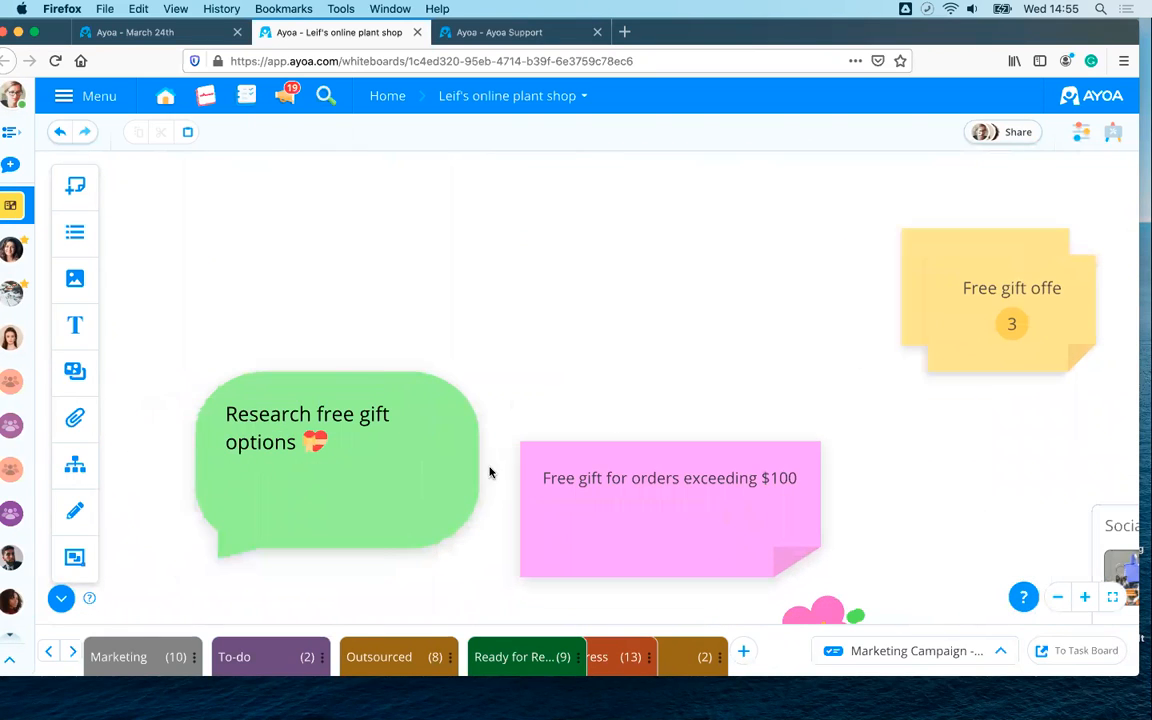
{"action": "left_click_drag", "start_coordinate": [386, 577], "coordinate": [391, 567]}
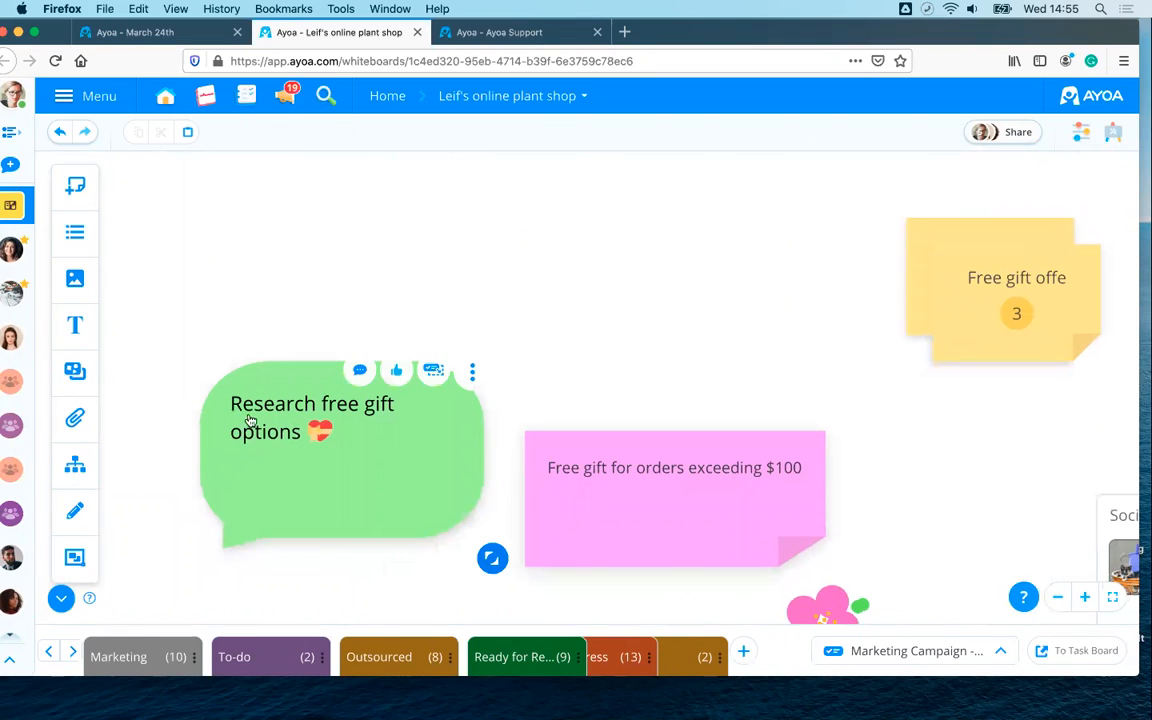
{"action": "scroll", "coordinate": [367, 466], "scroll_direction": "up", "scroll_amount": 2}
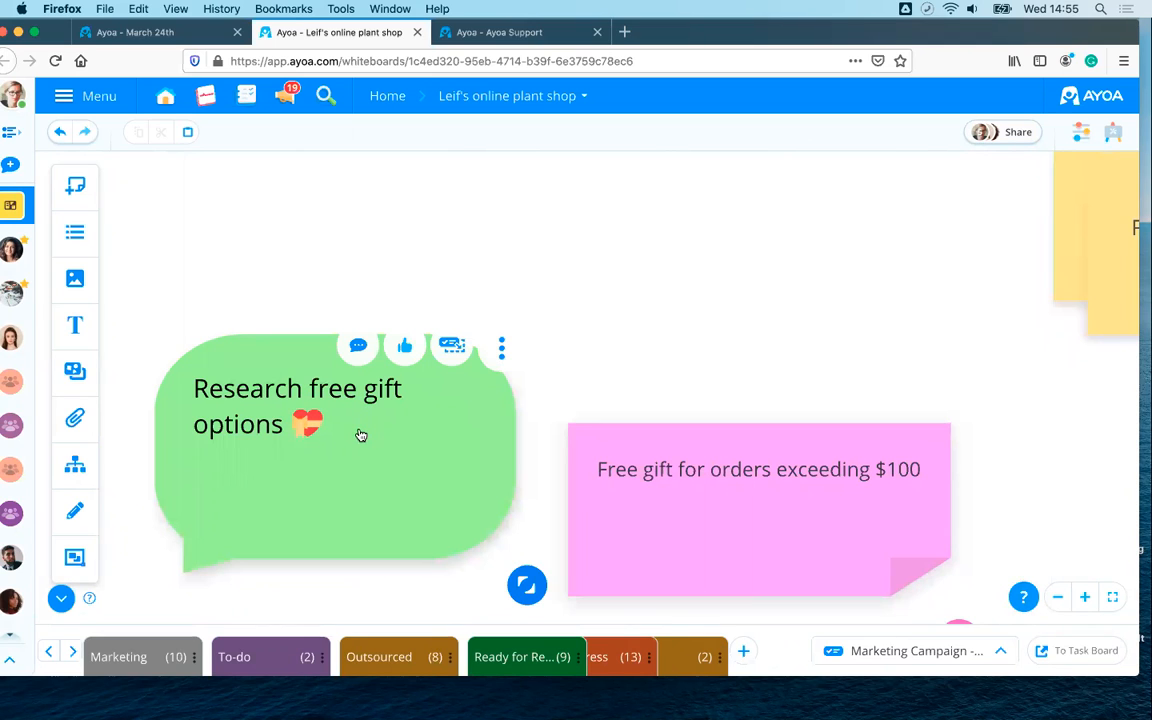
{"action": "left_click_drag", "start_coordinate": [411, 427], "coordinate": [491, 418]}
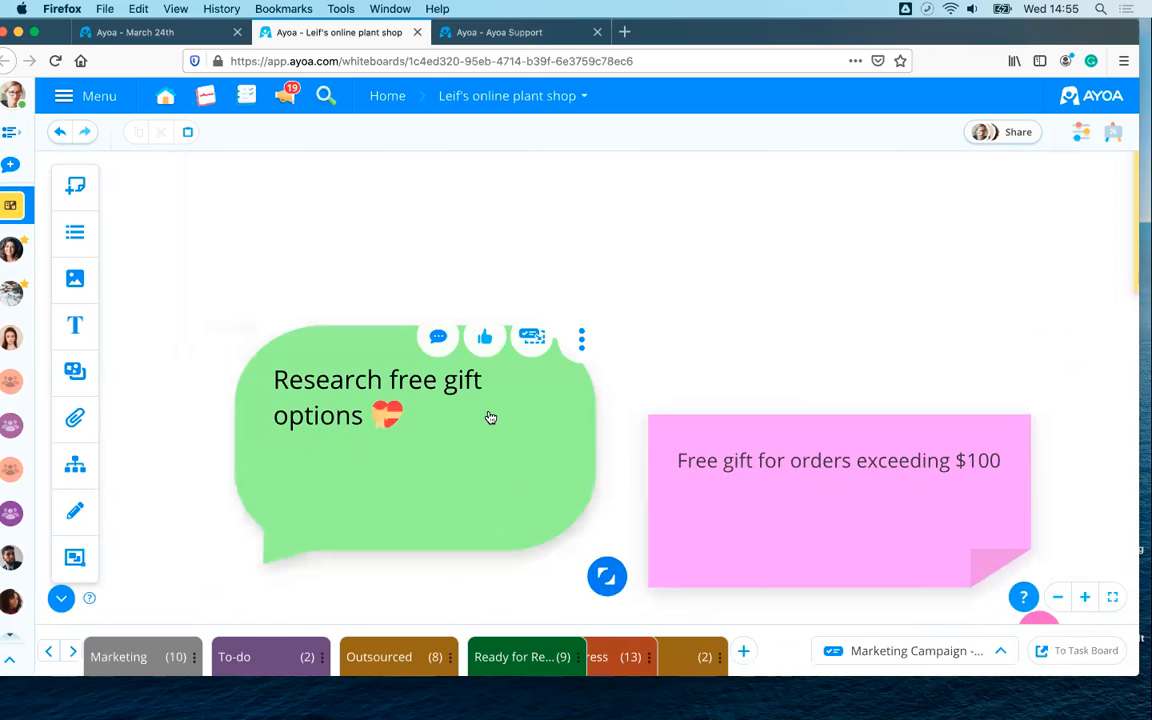
{"action": "scroll", "coordinate": [491, 418], "scroll_direction": "up", "scroll_amount": 2}
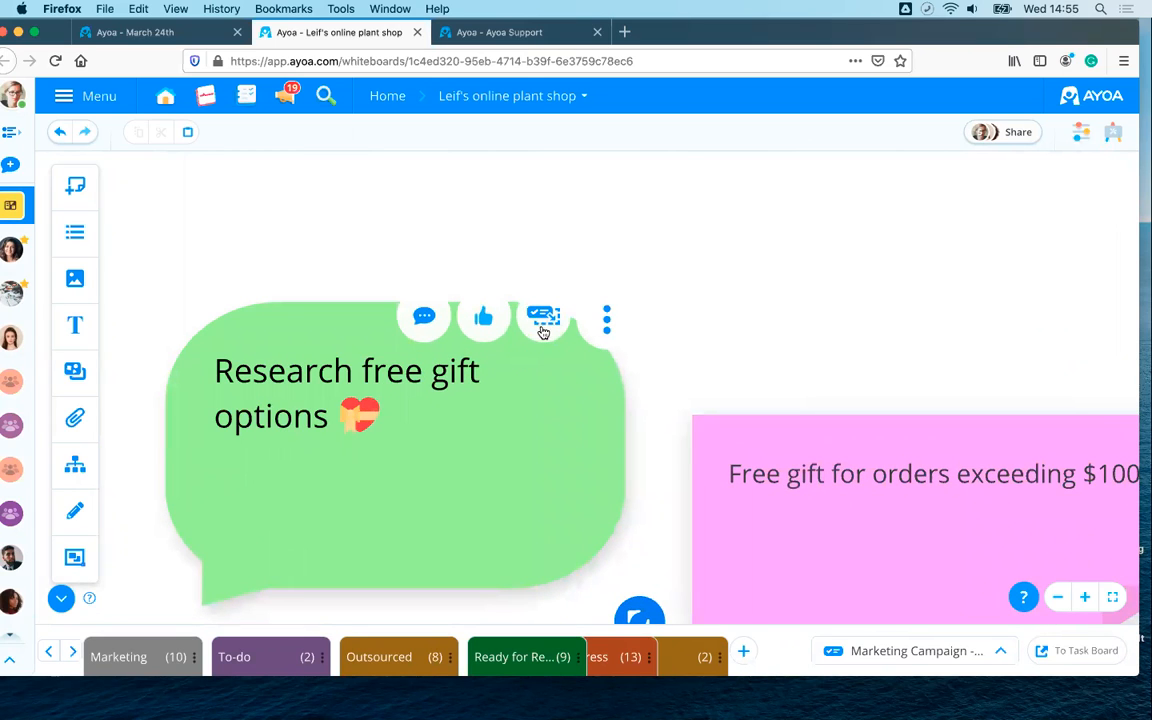
- Add the note as a task in the Marketing column and expand that column
{"action": "left_click", "coordinate": [543, 326]}
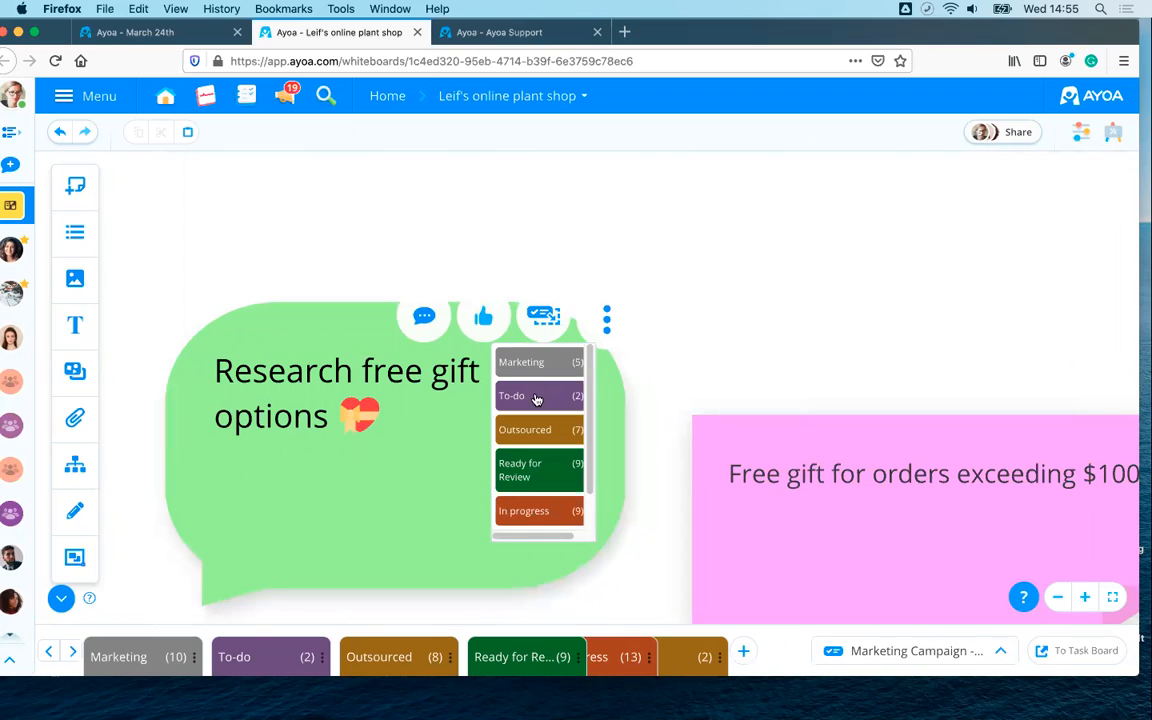
{"action": "scroll", "coordinate": [535, 401], "scroll_direction": "down", "scroll_amount": 1}
{"action": "scroll", "coordinate": [522, 497], "scroll_direction": "up", "scroll_amount": 1}
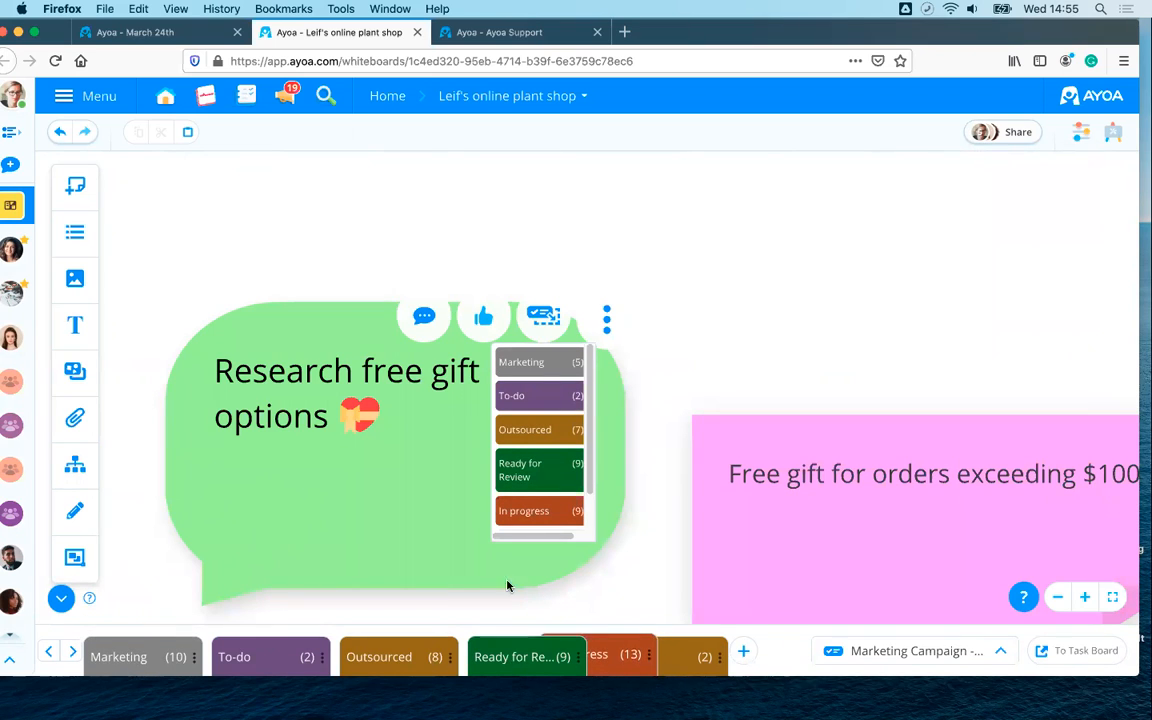
{"action": "left_click", "coordinate": [537, 365]}
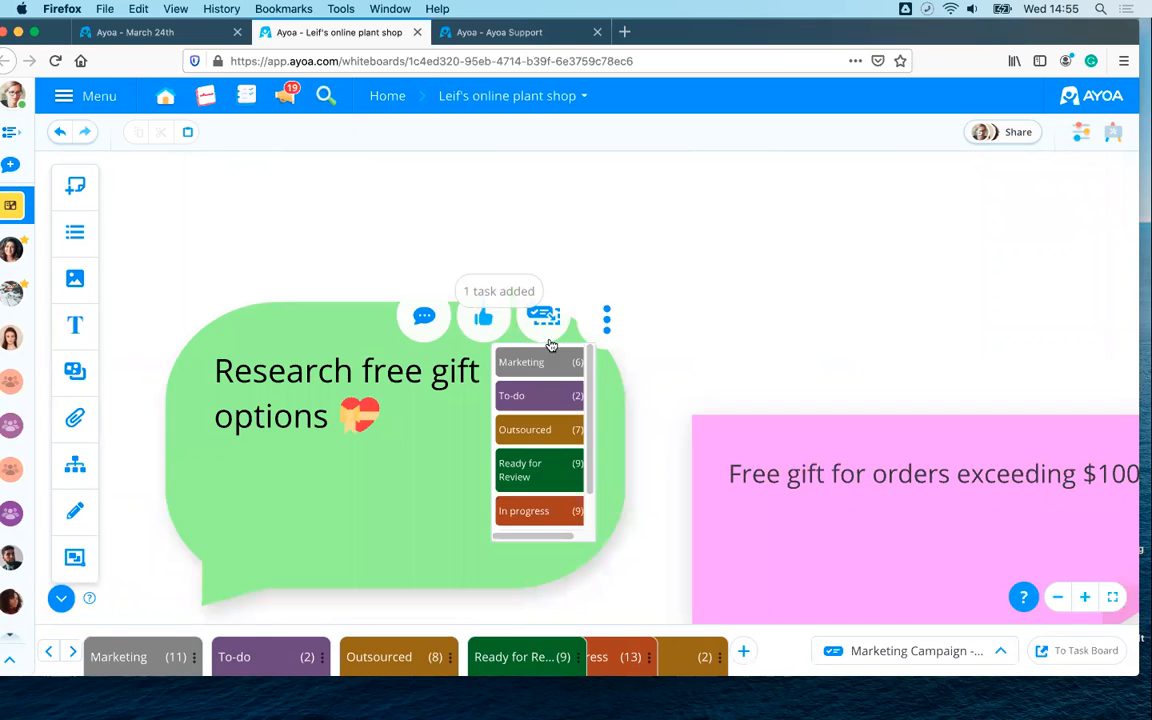
{"action": "left_click", "coordinate": [144, 660]}
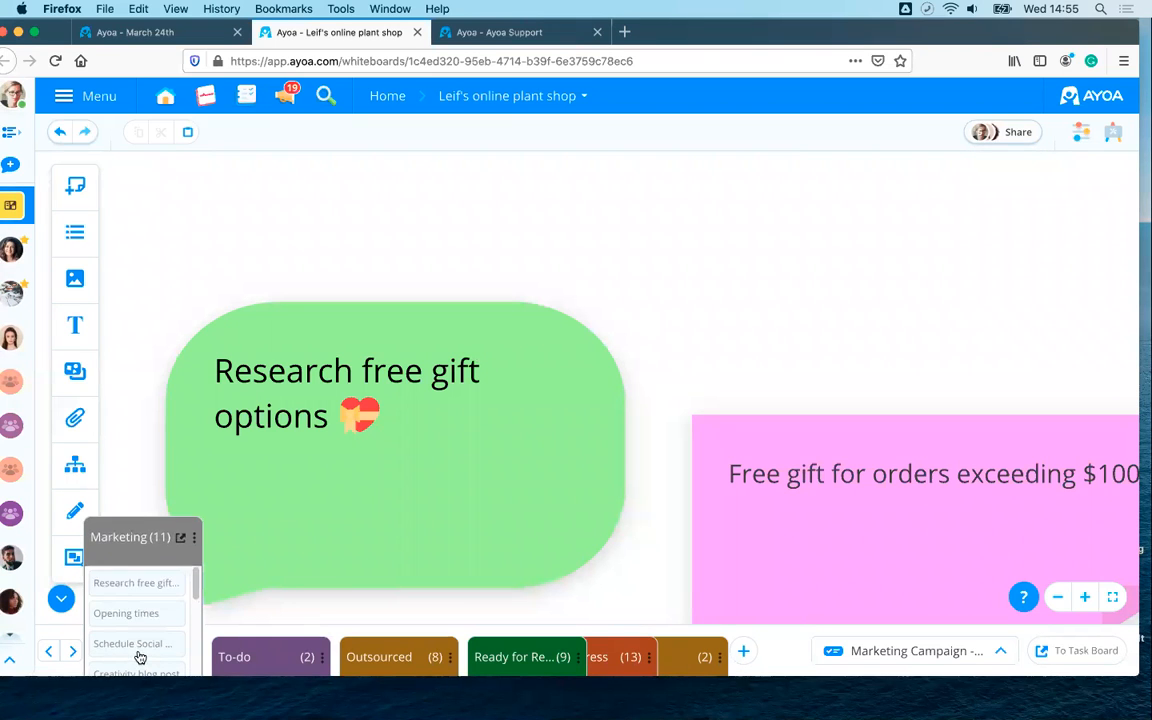
- Open the Research free gift options task and give it a 29 Mar start and 1 Apr due date
{"action": "left_click", "coordinate": [118, 588]}
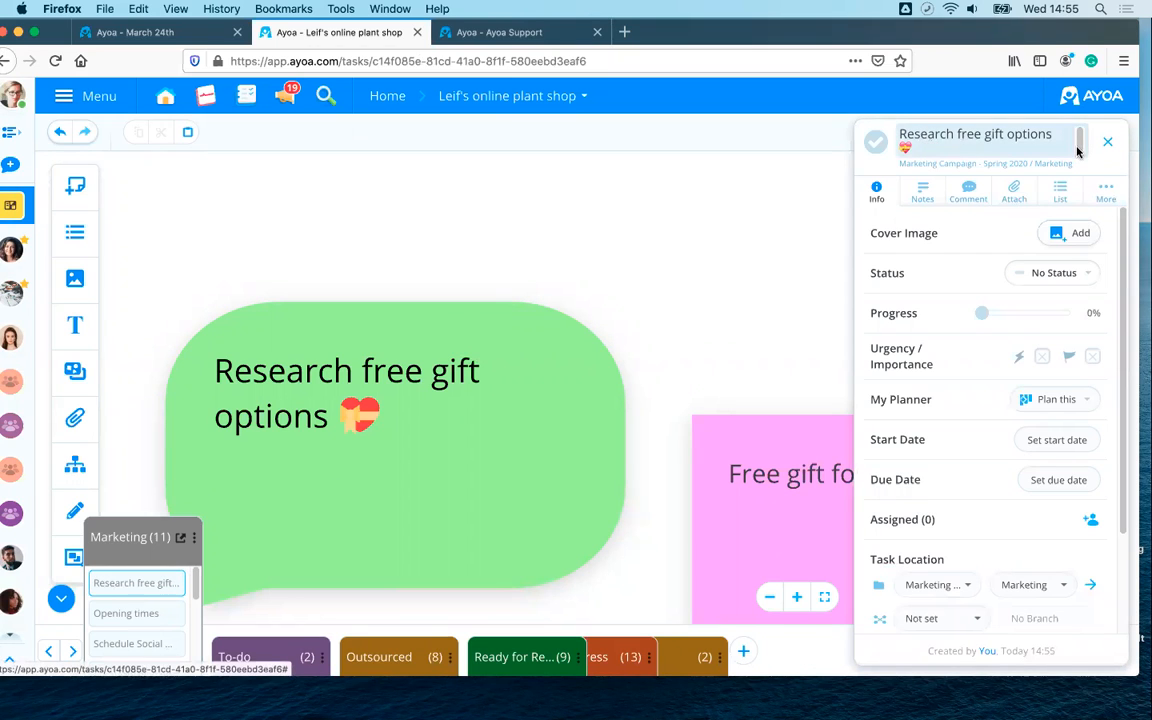
{"action": "scroll", "coordinate": [978, 572], "scroll_direction": "down", "scroll_amount": 2}
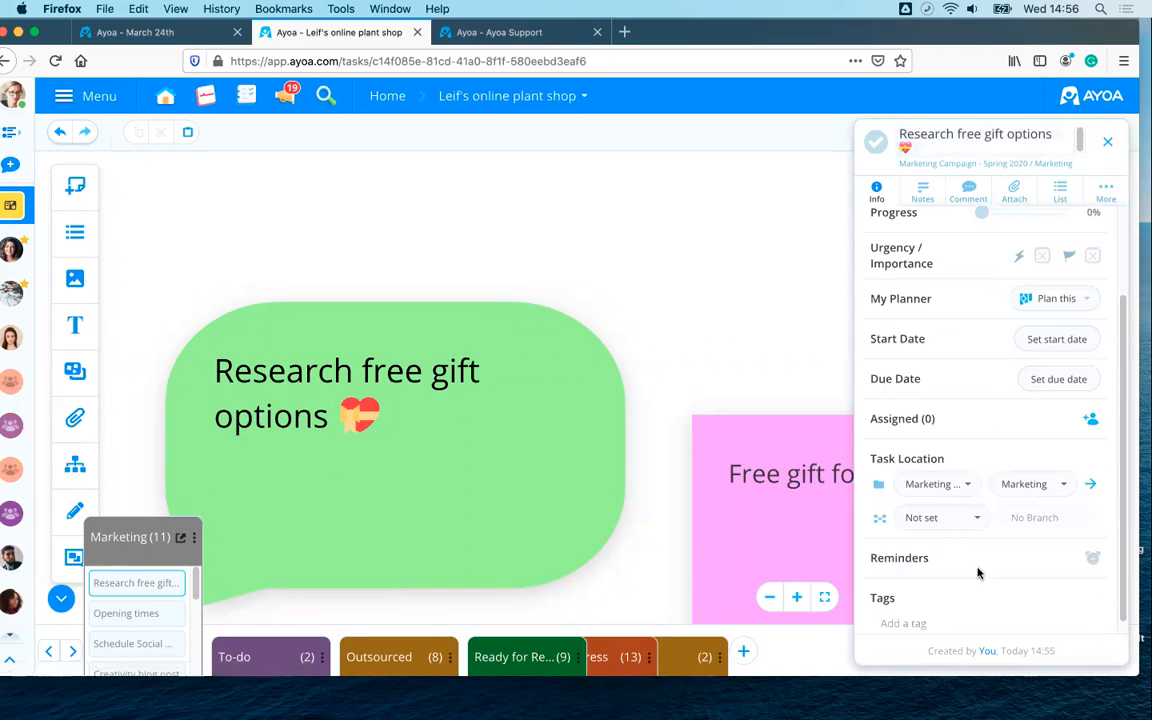
{"action": "scroll", "coordinate": [978, 562], "scroll_direction": "up", "scroll_amount": 2}
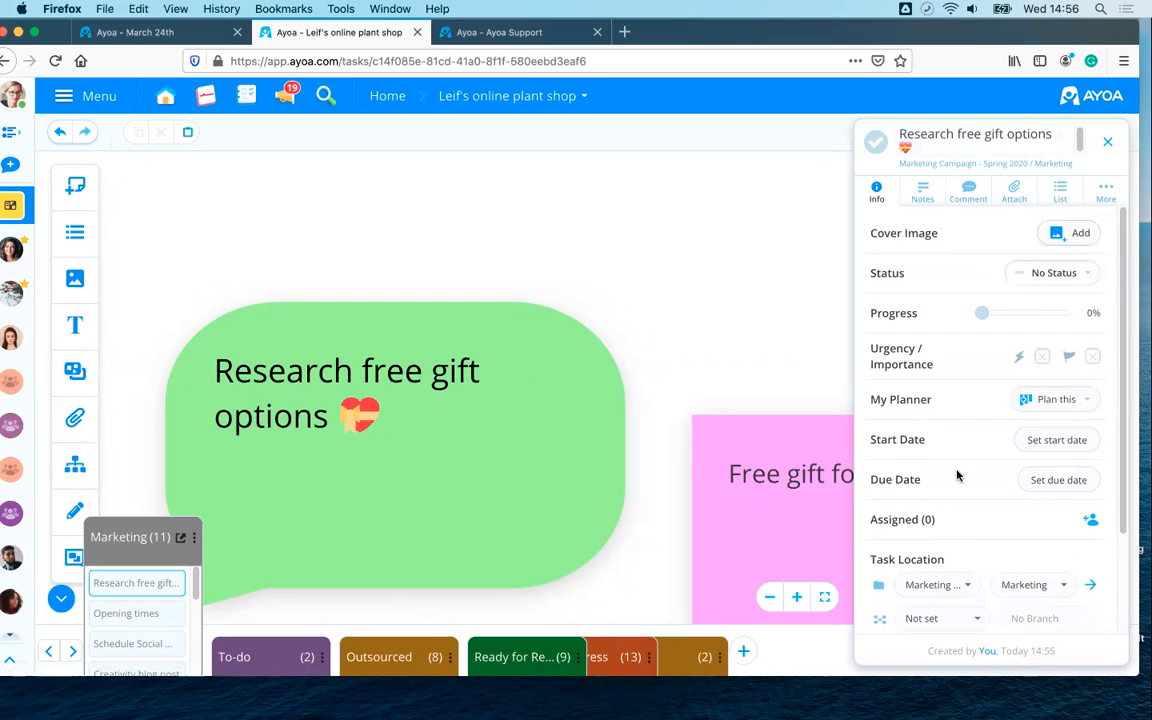
{"action": "left_click", "coordinate": [1039, 443]}
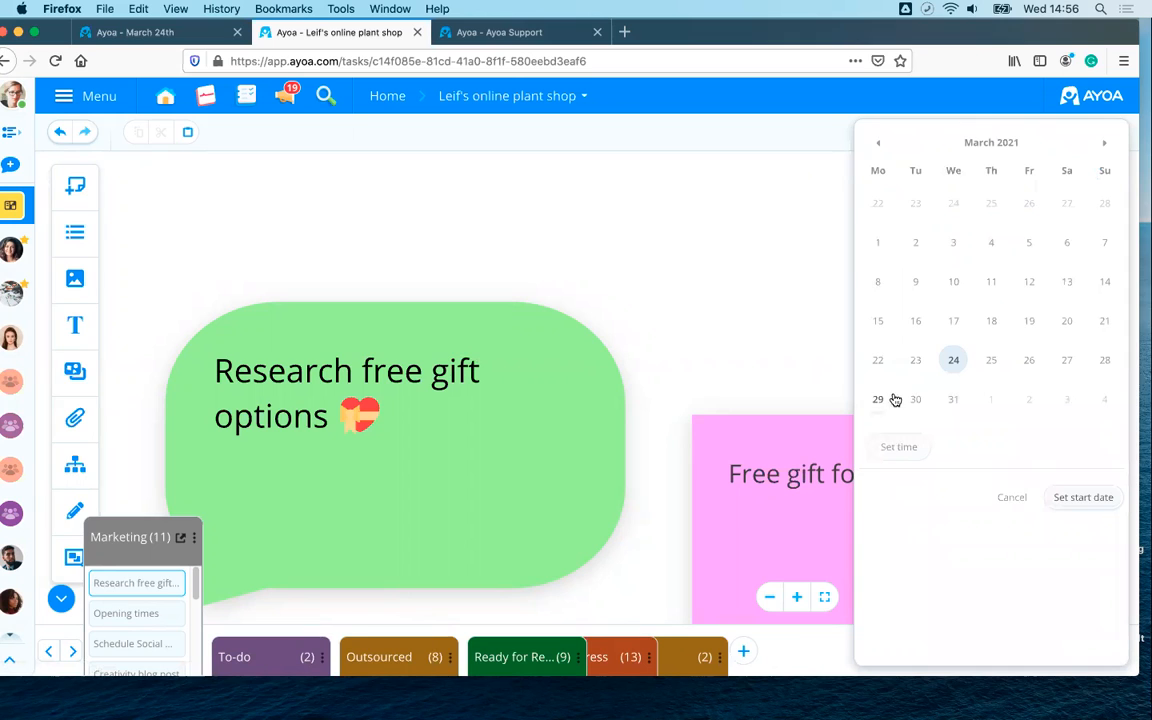
{"action": "left_click", "coordinate": [1096, 505]}
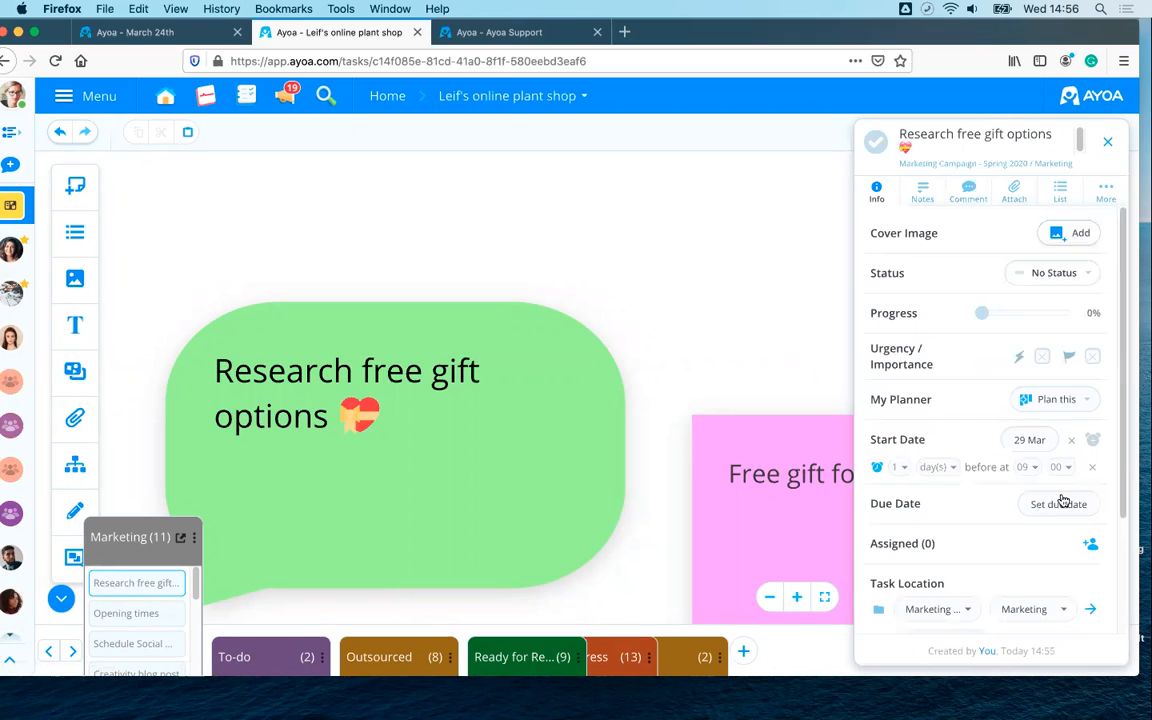
{"action": "left_click", "coordinate": [1053, 506]}
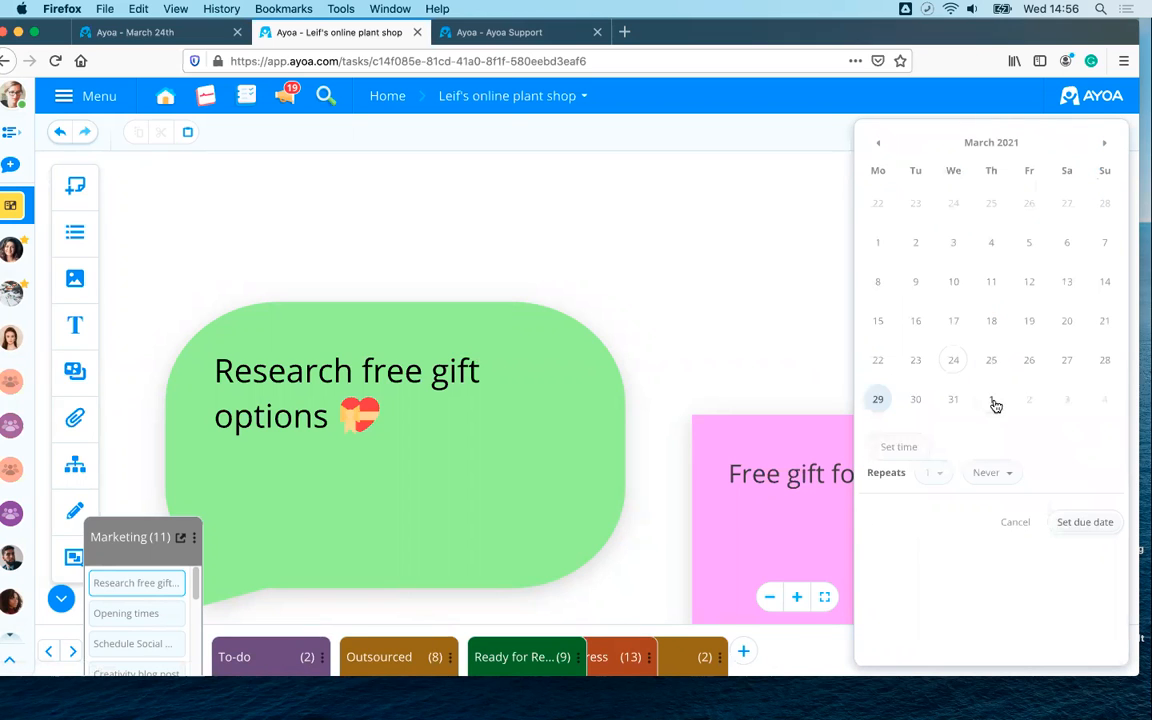
{"action": "left_click", "coordinate": [993, 403]}
{"action": "left_click", "coordinate": [1083, 522]}
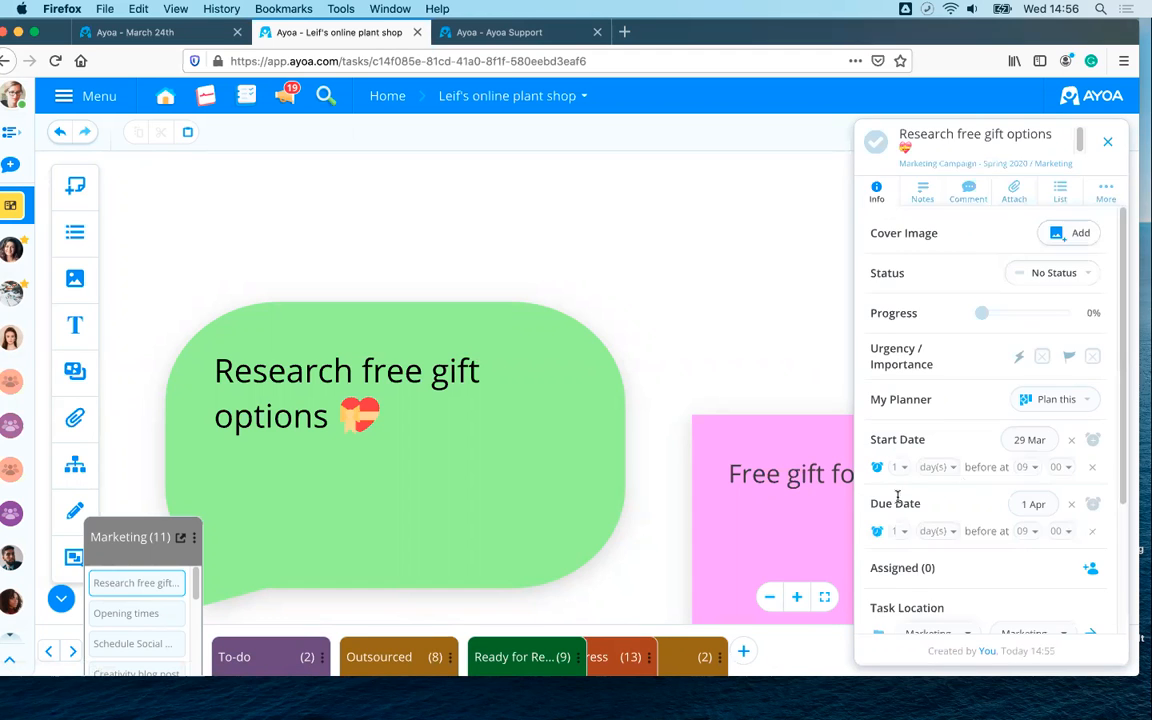
- Assign one team member to the task and close the task panel
{"action": "scroll", "coordinate": [963, 486], "scroll_direction": "down", "scroll_amount": 3}
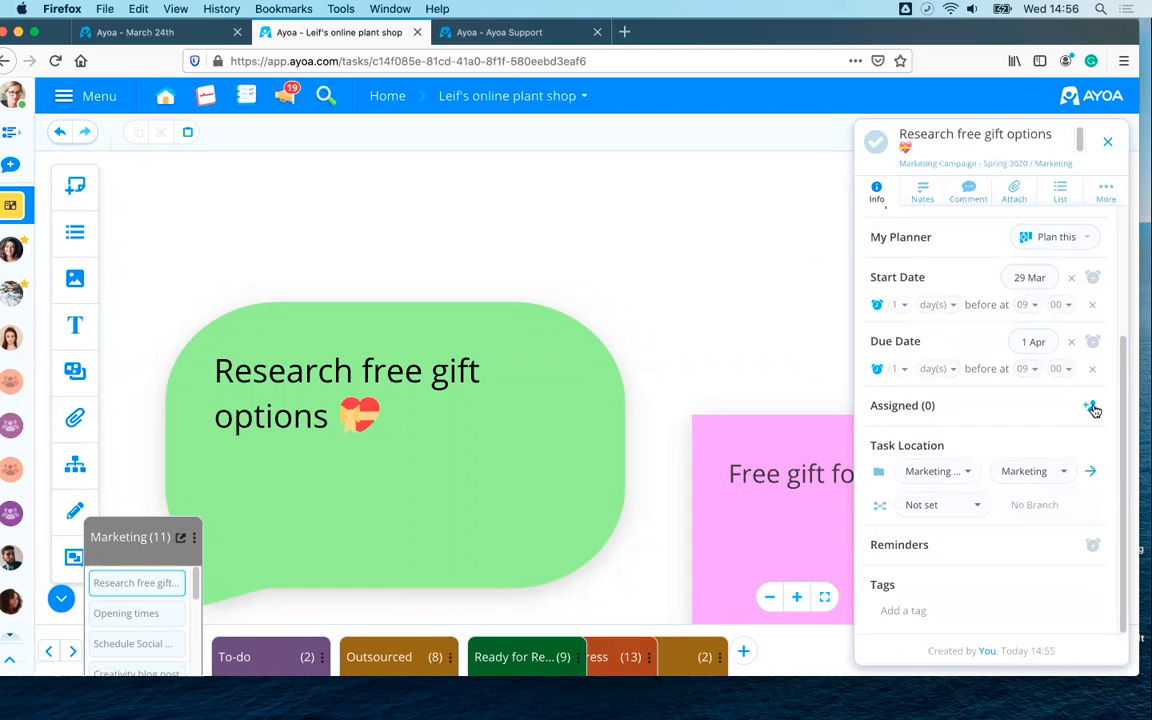
{"action": "left_click", "coordinate": [1091, 407]}
{"action": "scroll", "coordinate": [905, 496], "scroll_direction": "down", "scroll_amount": 1}
{"action": "left_click", "coordinate": [910, 527]}
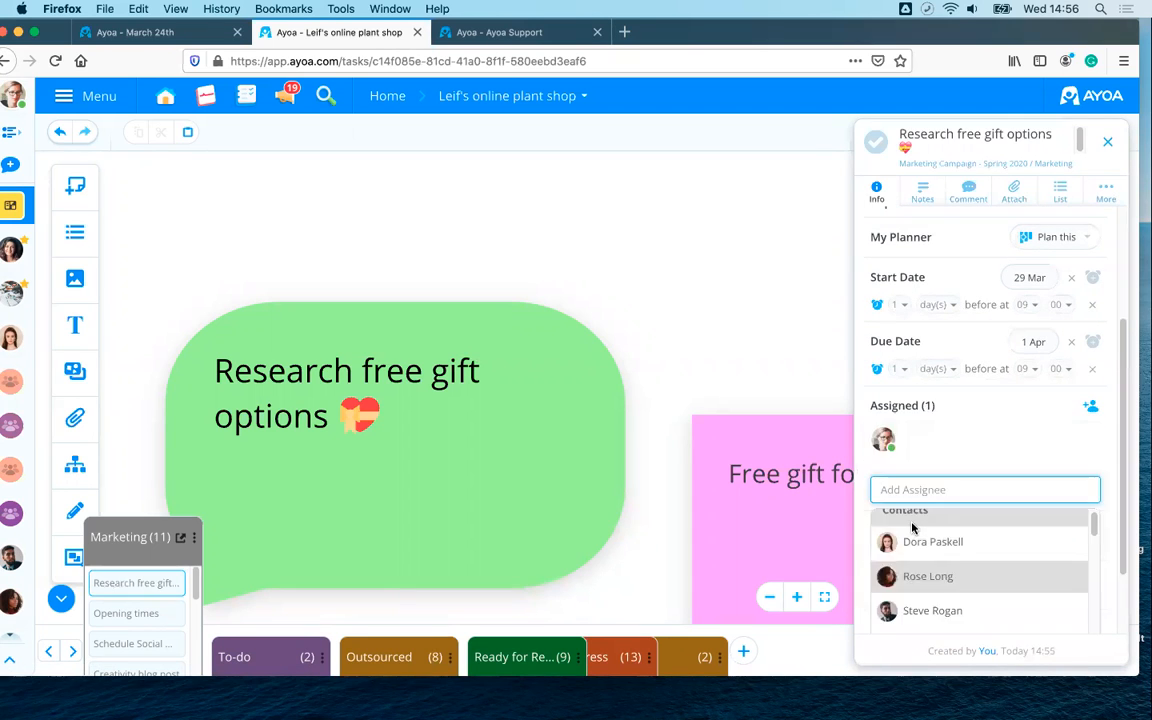
{"action": "left_click", "coordinate": [990, 442]}
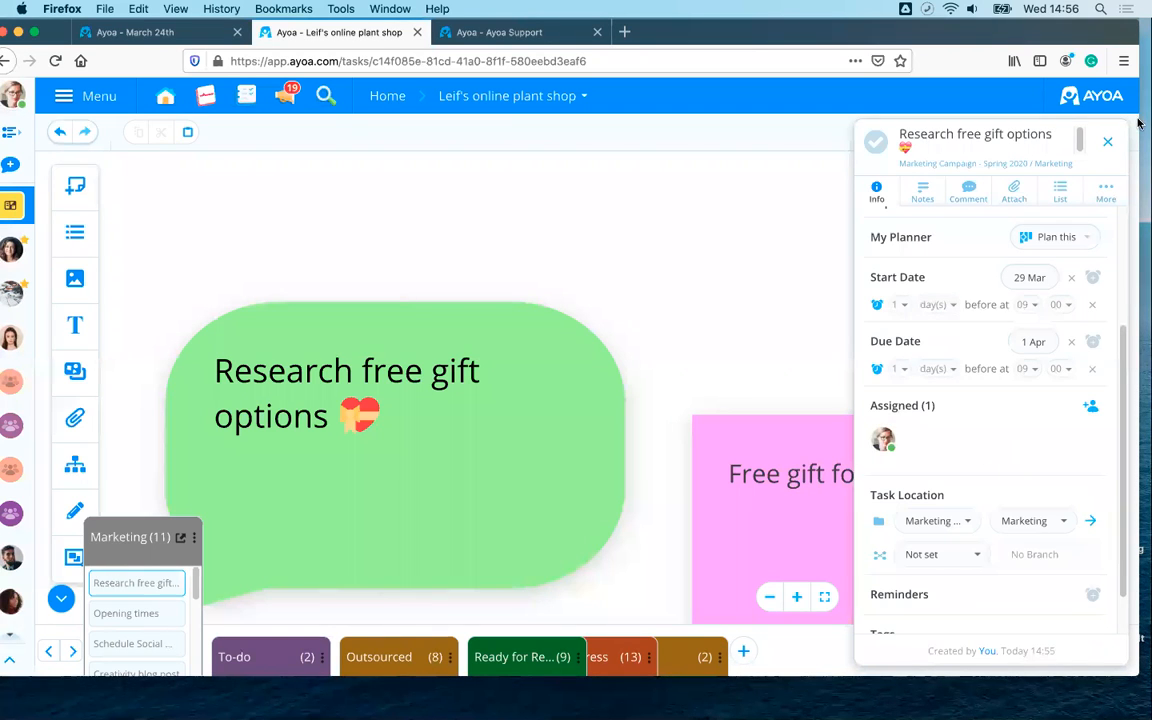
{"action": "left_click", "coordinate": [1110, 143]}
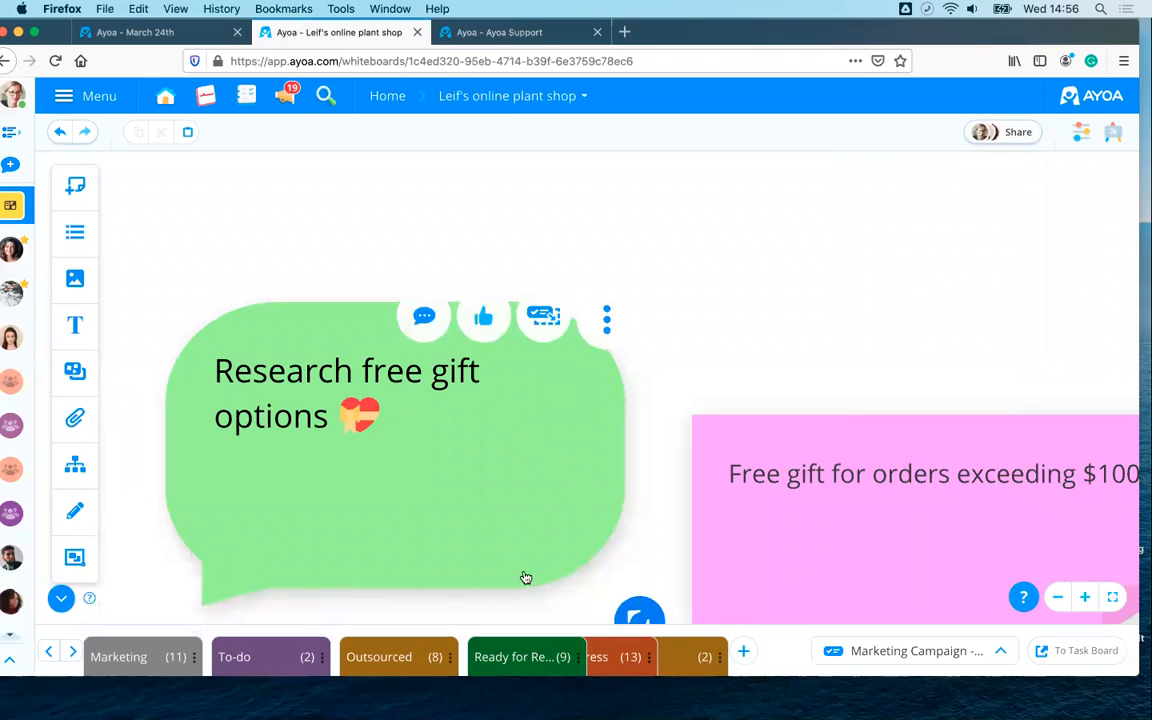
{"action": "scroll", "coordinate": [757, 393], "scroll_direction": "down", "scroll_amount": 3}
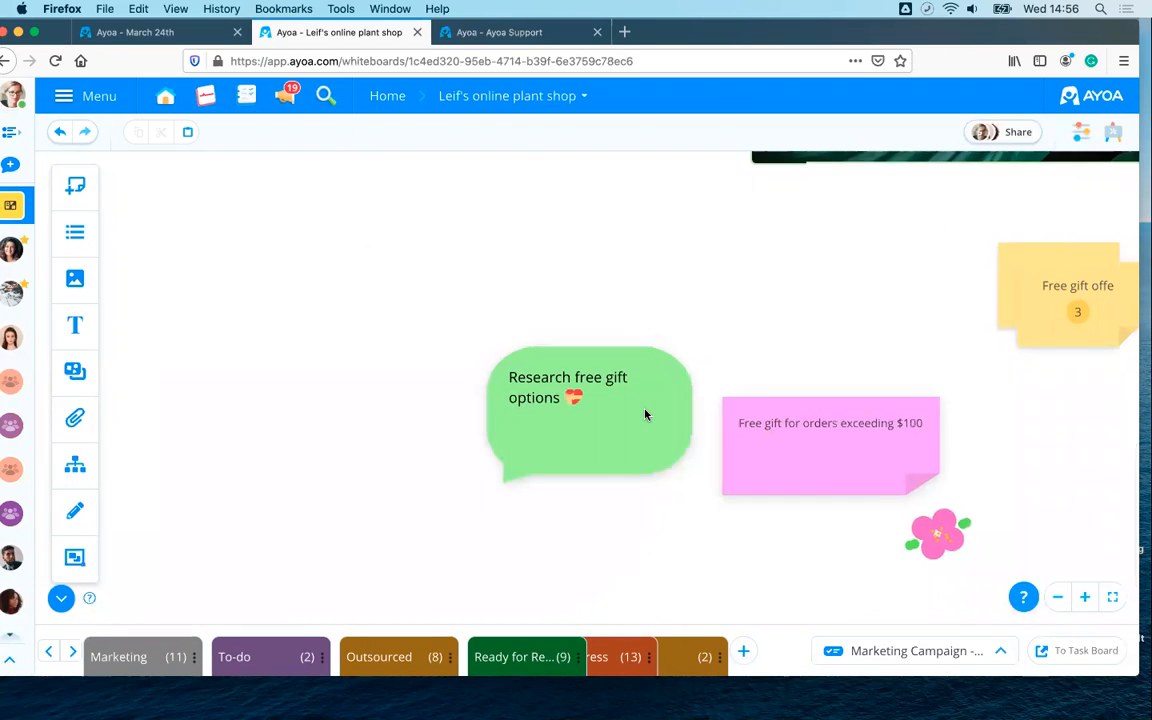
{"action": "scroll", "coordinate": [674, 419], "scroll_direction": "down", "scroll_amount": 5}
{"action": "left_click_drag", "start_coordinate": [951, 327], "coordinate": [632, 513]}
{"action": "left_click_drag", "start_coordinate": [574, 454], "coordinate": [591, 540]}
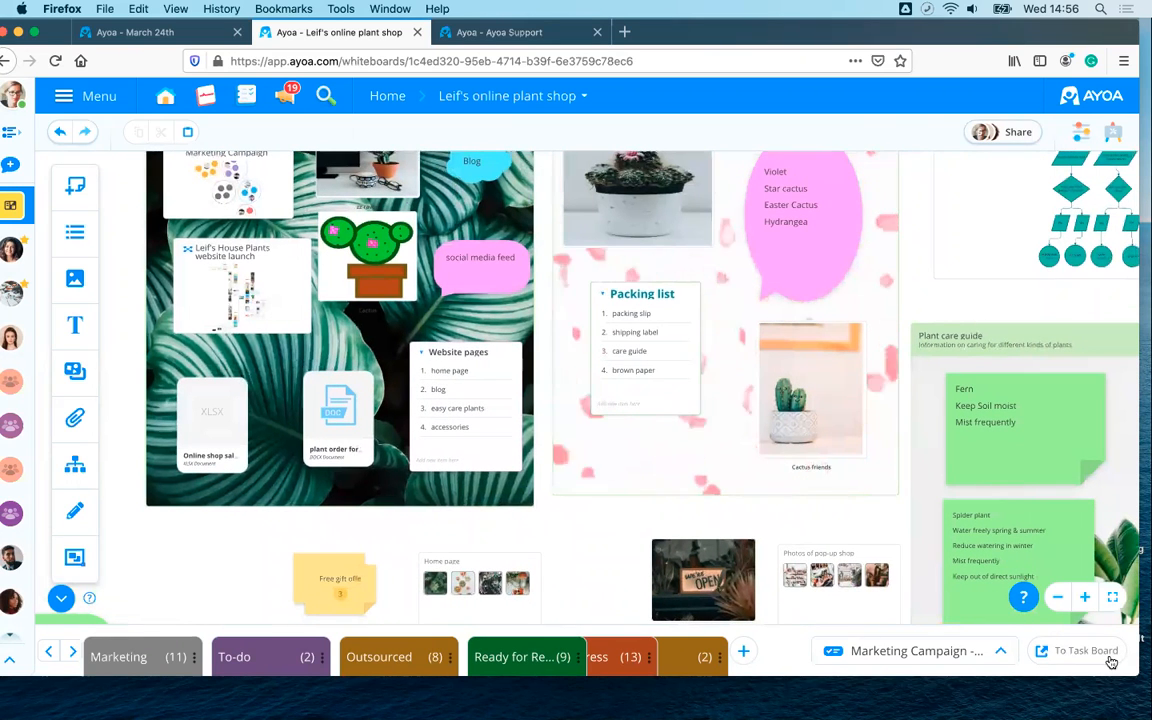
{"action": "left_click", "coordinate": [1072, 654]}
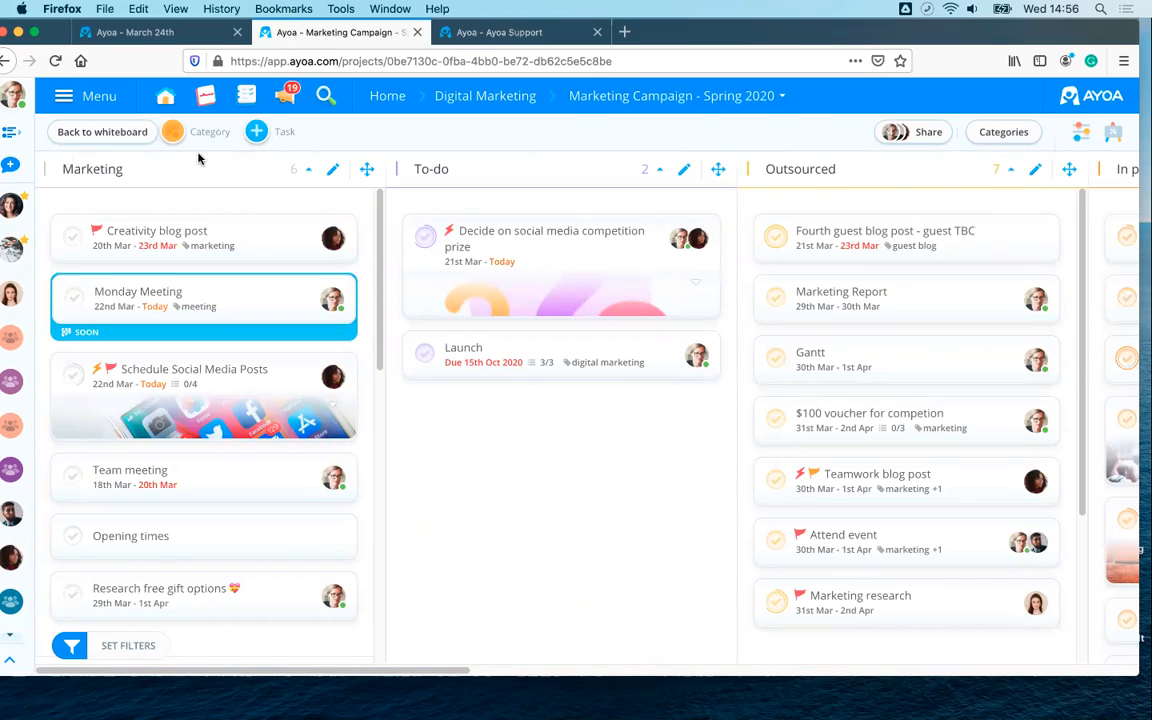
{"action": "left_click", "coordinate": [84, 137]}
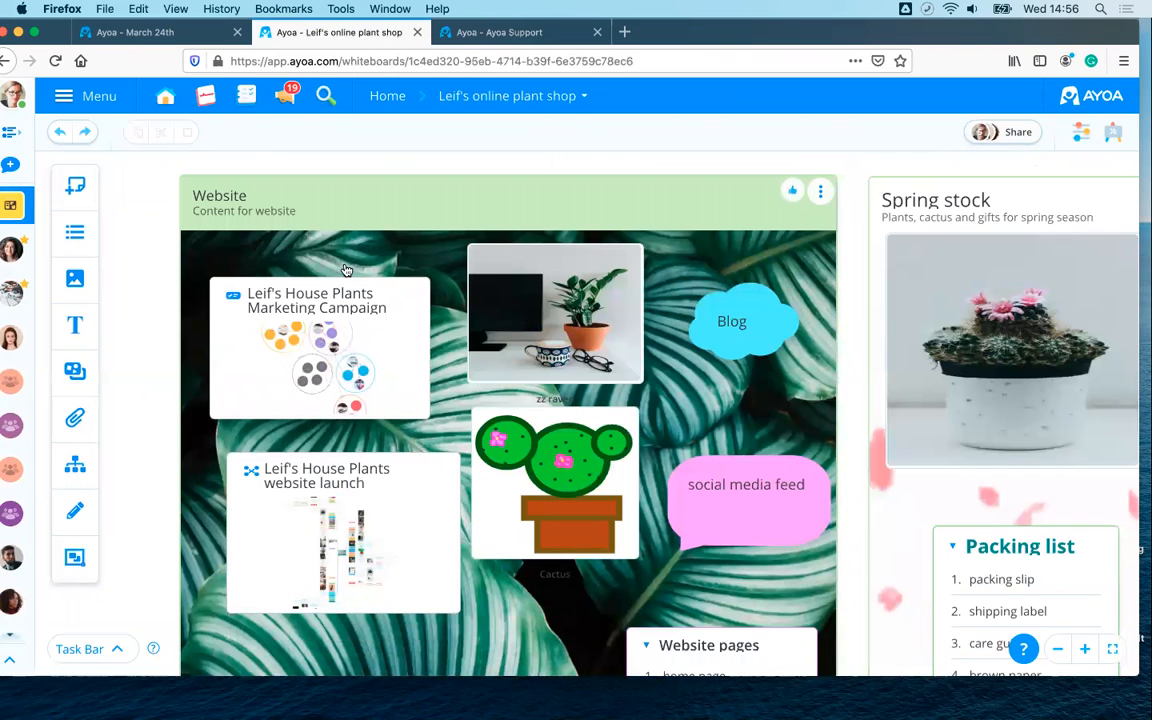
{"action": "scroll", "coordinate": [348, 270], "scroll_direction": "down", "scroll_amount": 10}
{"action": "scroll", "coordinate": [348, 268], "scroll_direction": "up", "scroll_amount": 5}
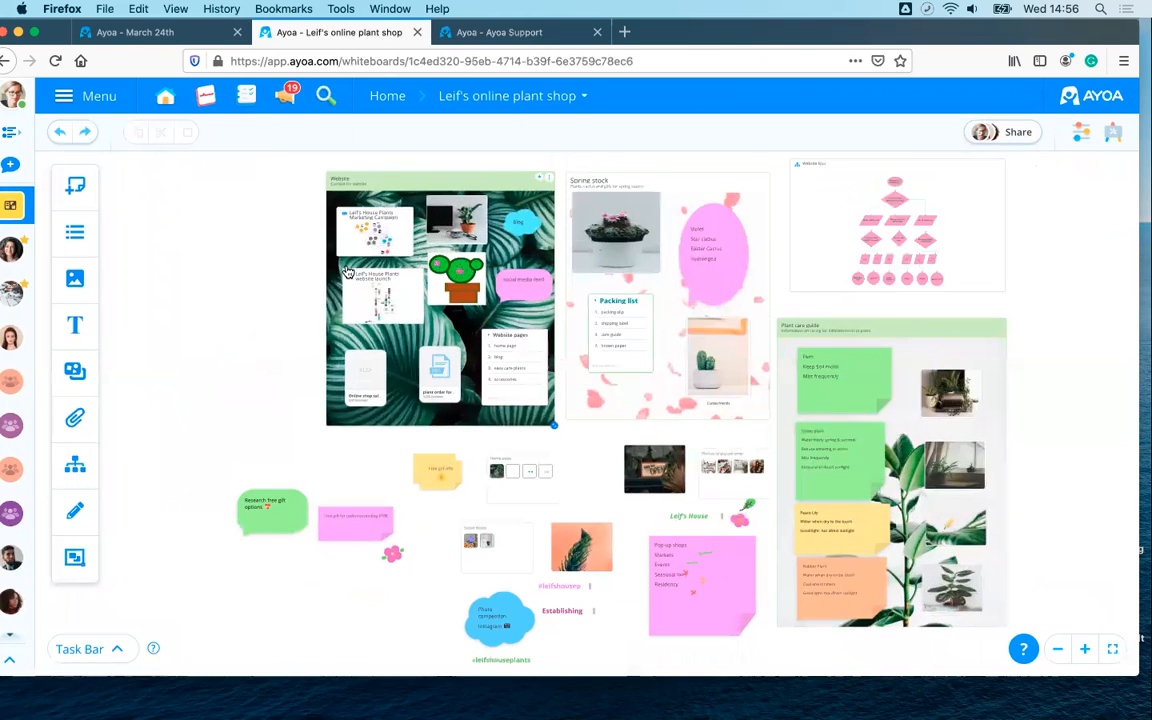
{"action": "scroll", "coordinate": [236, 265], "scroll_direction": "down", "scroll_amount": 4}
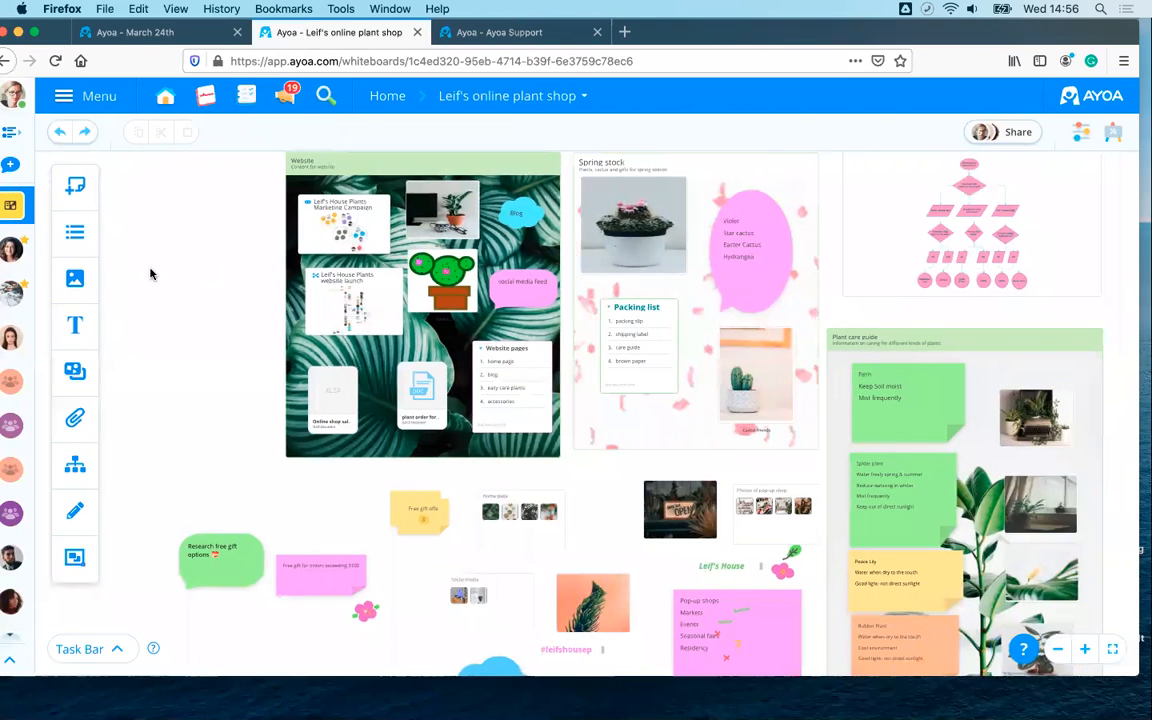
{"action": "scroll", "coordinate": [170, 274], "scroll_direction": "left", "scroll_amount": 1}
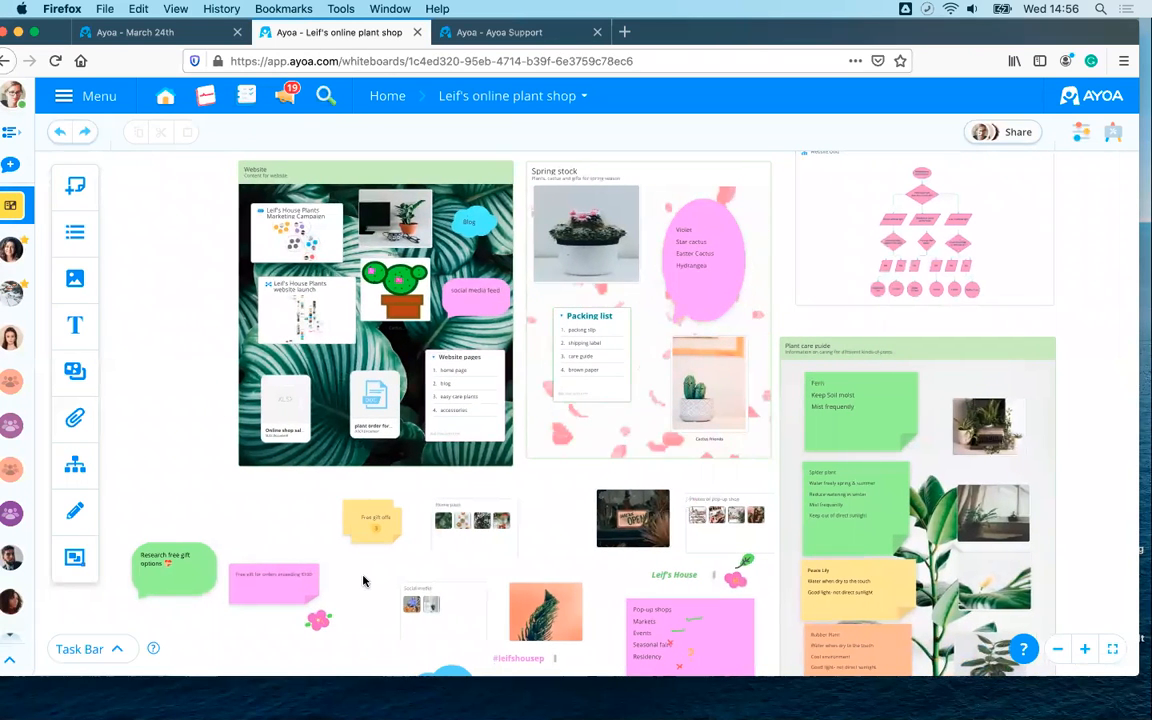
{"action": "left_click", "coordinate": [116, 649]}
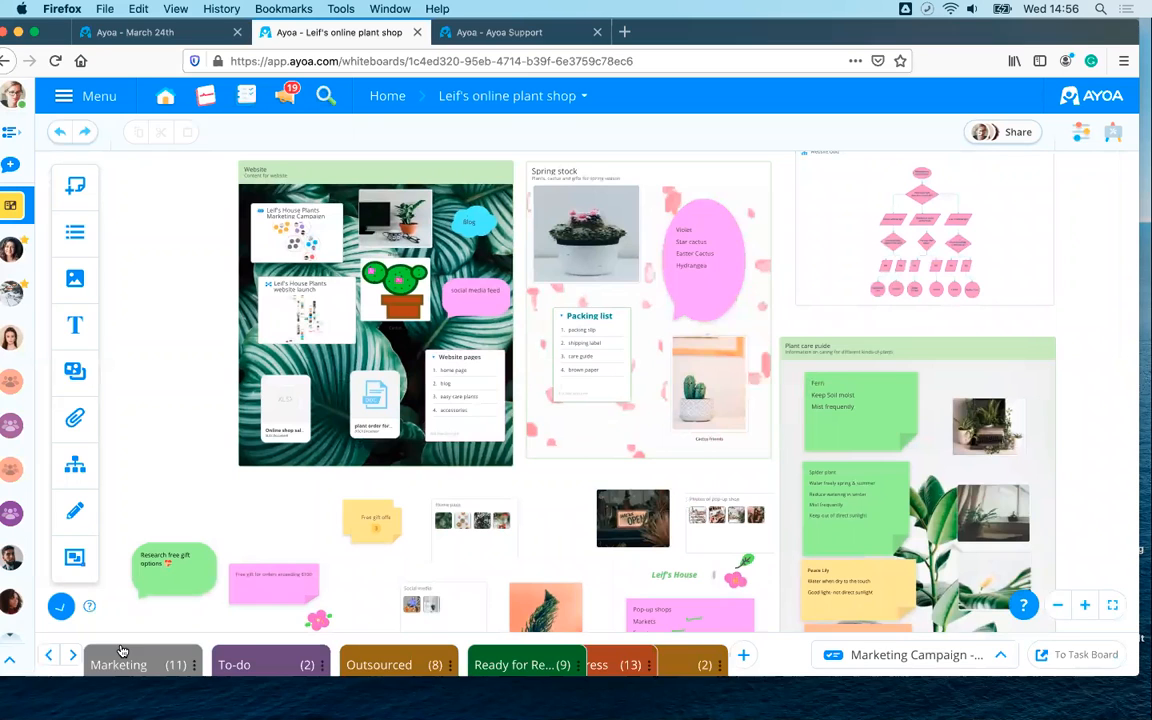
{"action": "left_click", "coordinate": [880, 651]}
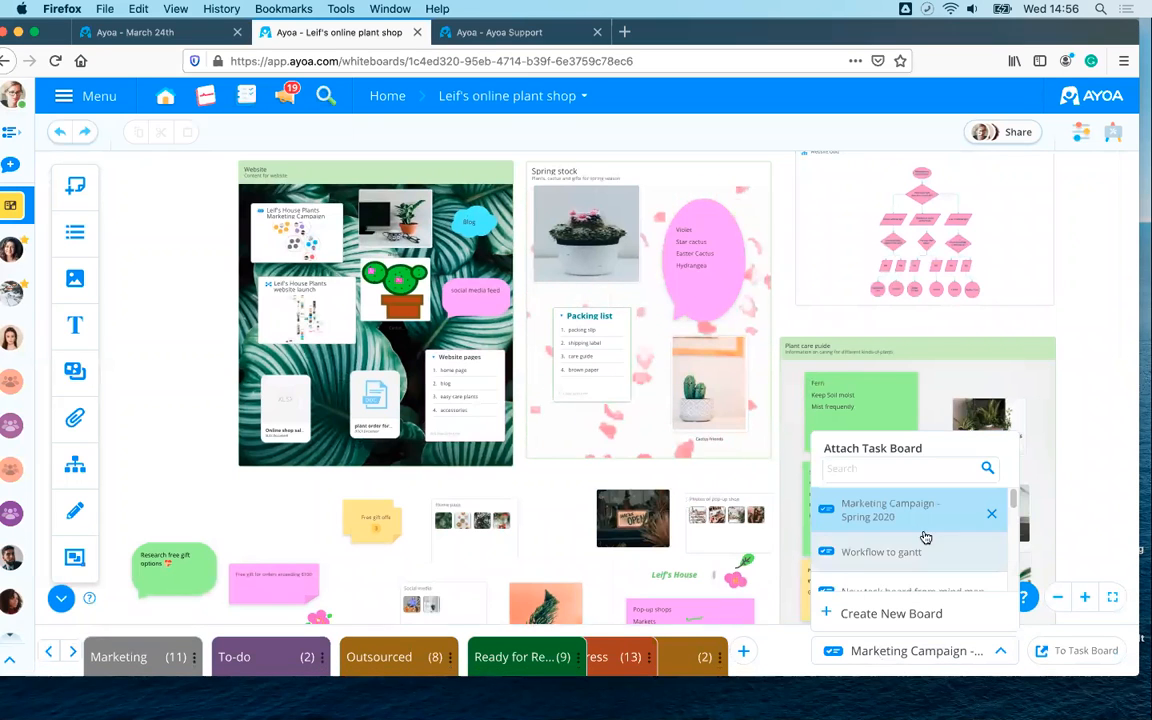
{"action": "left_click", "coordinate": [991, 513]}
{"action": "left_click", "coordinate": [985, 657]}
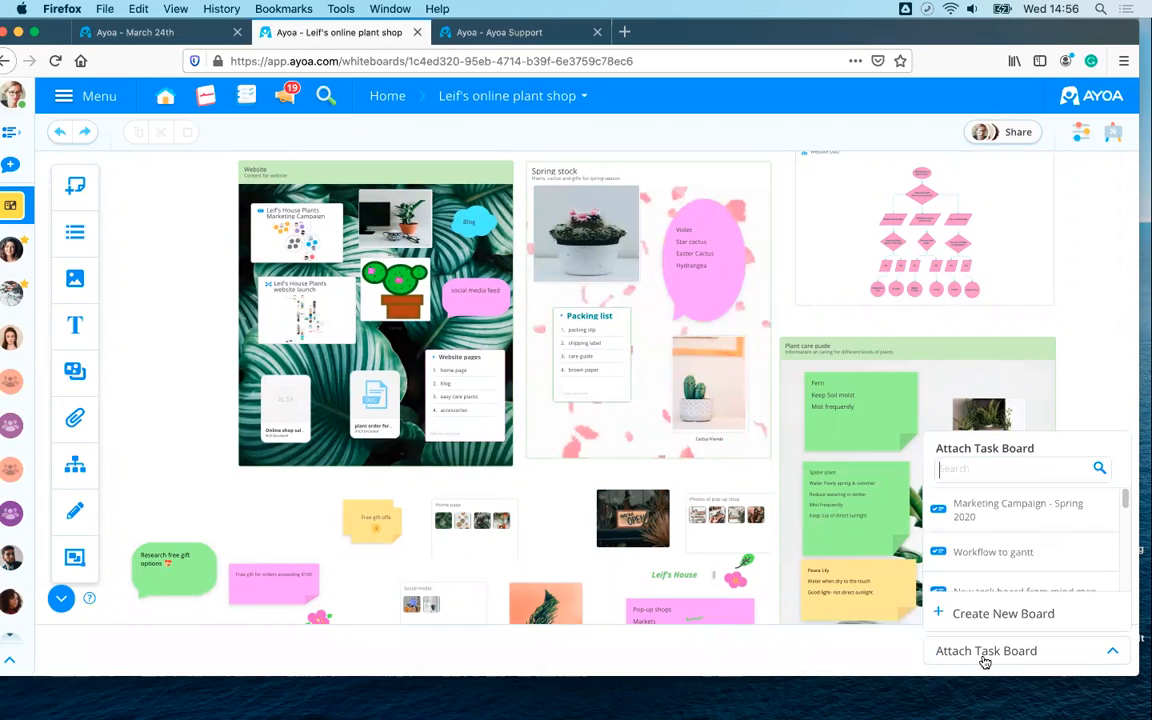
{"action": "left_click", "coordinate": [972, 552]}
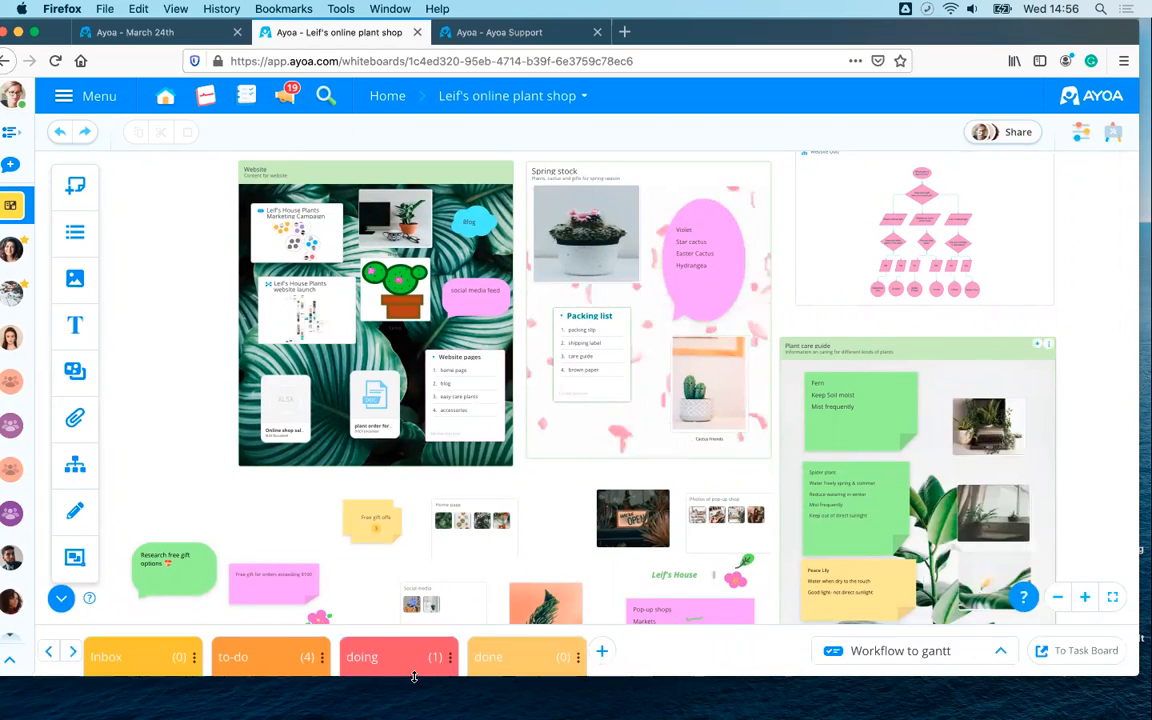
{"action": "left_click", "coordinate": [879, 652]}
{"action": "scroll", "coordinate": [875, 520], "scroll_direction": "down", "scroll_amount": 4}
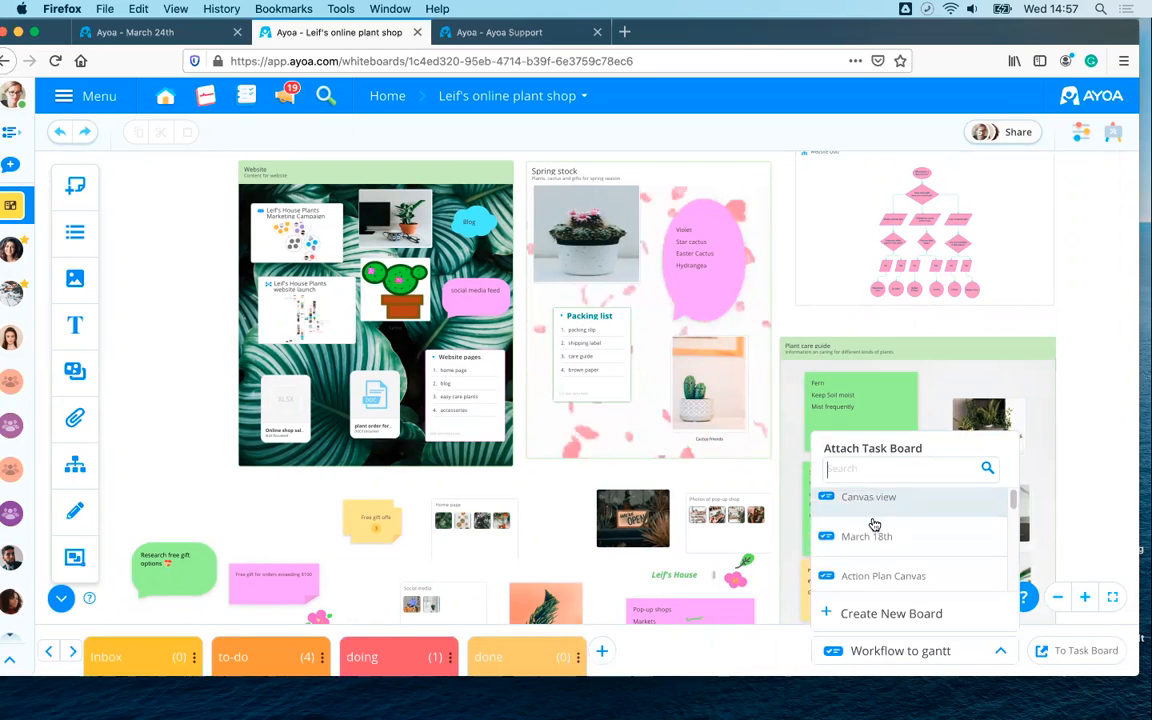
{"action": "scroll", "coordinate": [875, 528], "scroll_direction": "up", "scroll_amount": 4}
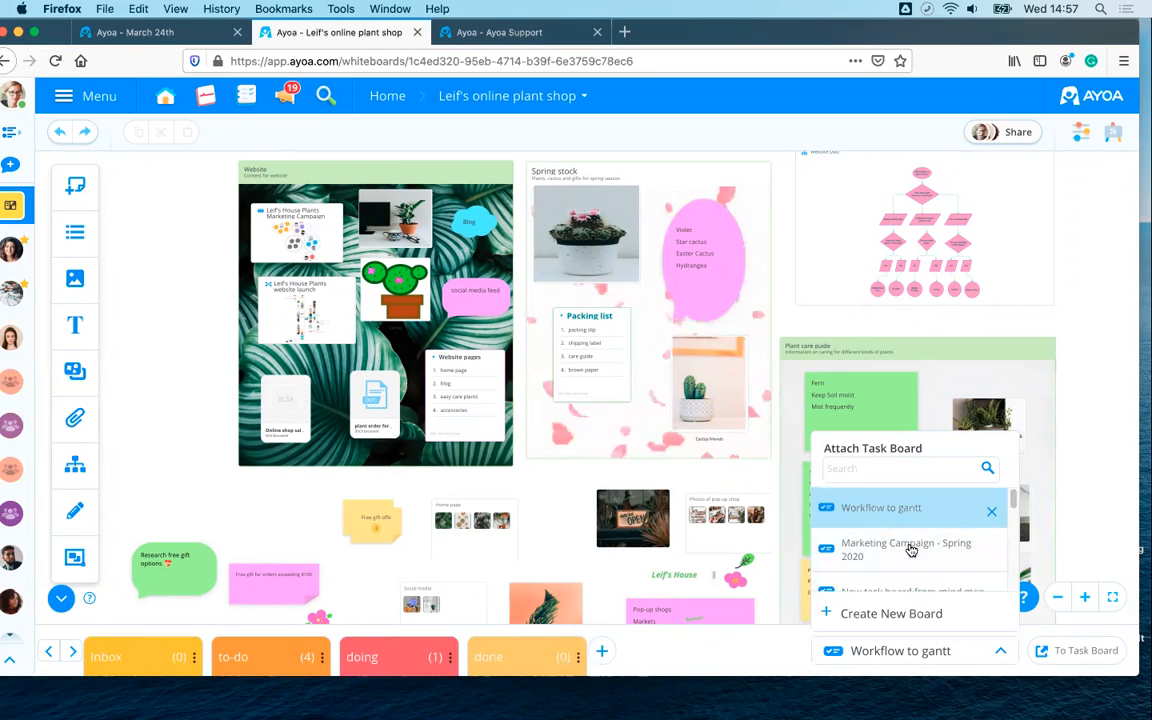
{"action": "left_click", "coordinate": [909, 549]}
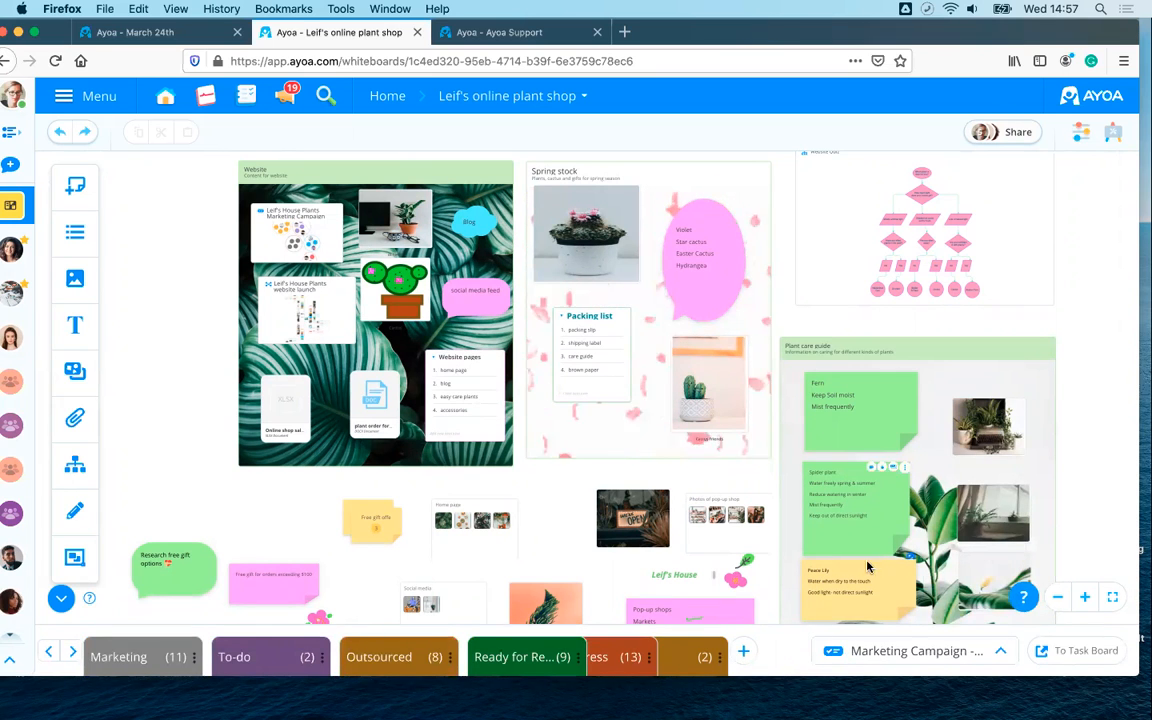
{"action": "left_click", "coordinate": [61, 599]}
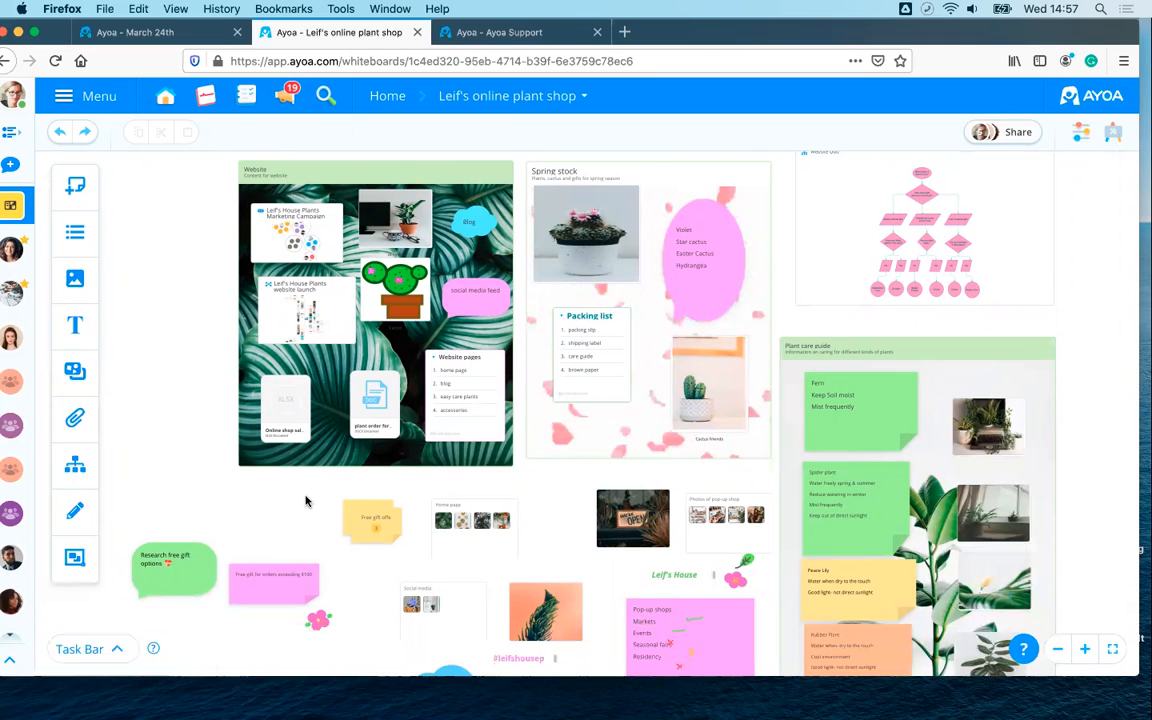
- Export the Leif's online plant shop whiteboard as a PNG image from Board Options
{"action": "scroll", "coordinate": [306, 500], "scroll_direction": "down", "scroll_amount": 2}
{"action": "scroll", "coordinate": [306, 500], "scroll_direction": "up", "scroll_amount": 3}
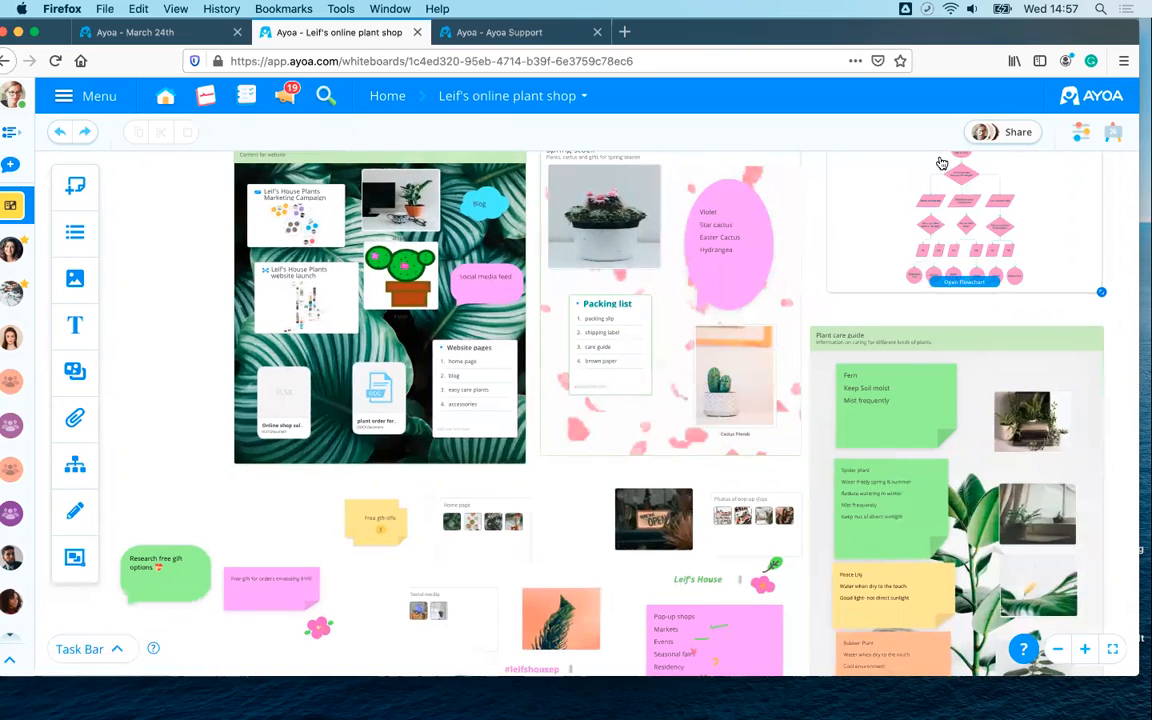
{"action": "left_click", "coordinate": [1114, 138]}
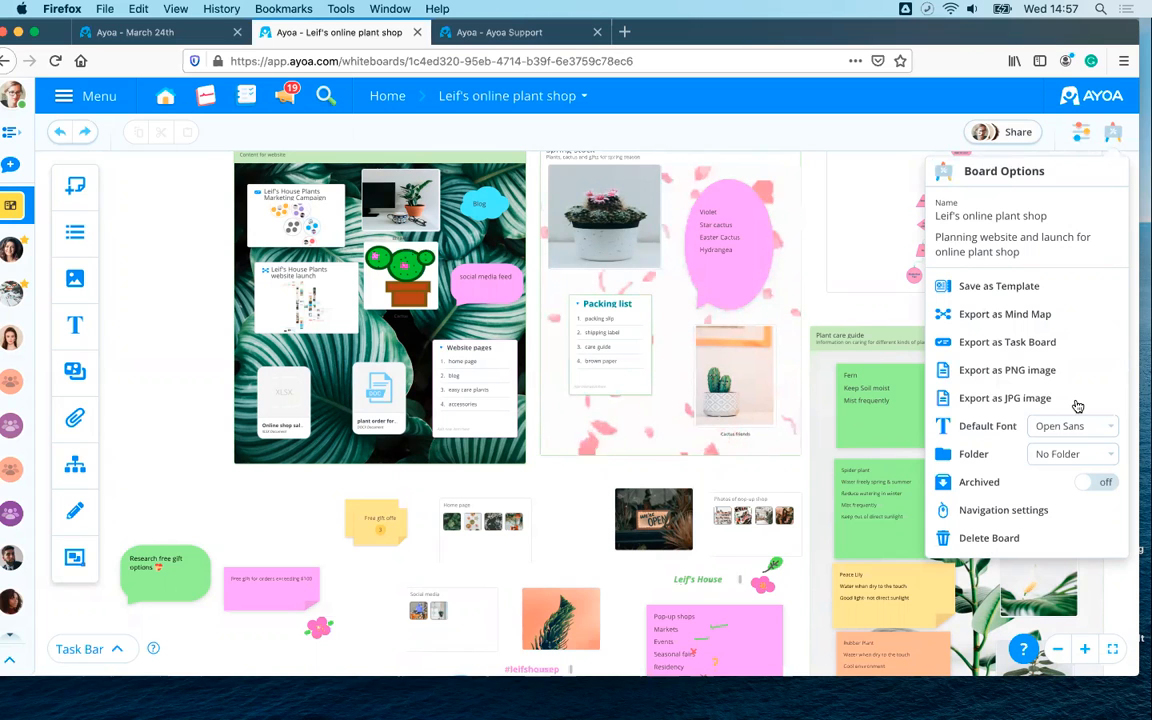
{"action": "left_click", "coordinate": [989, 375]}
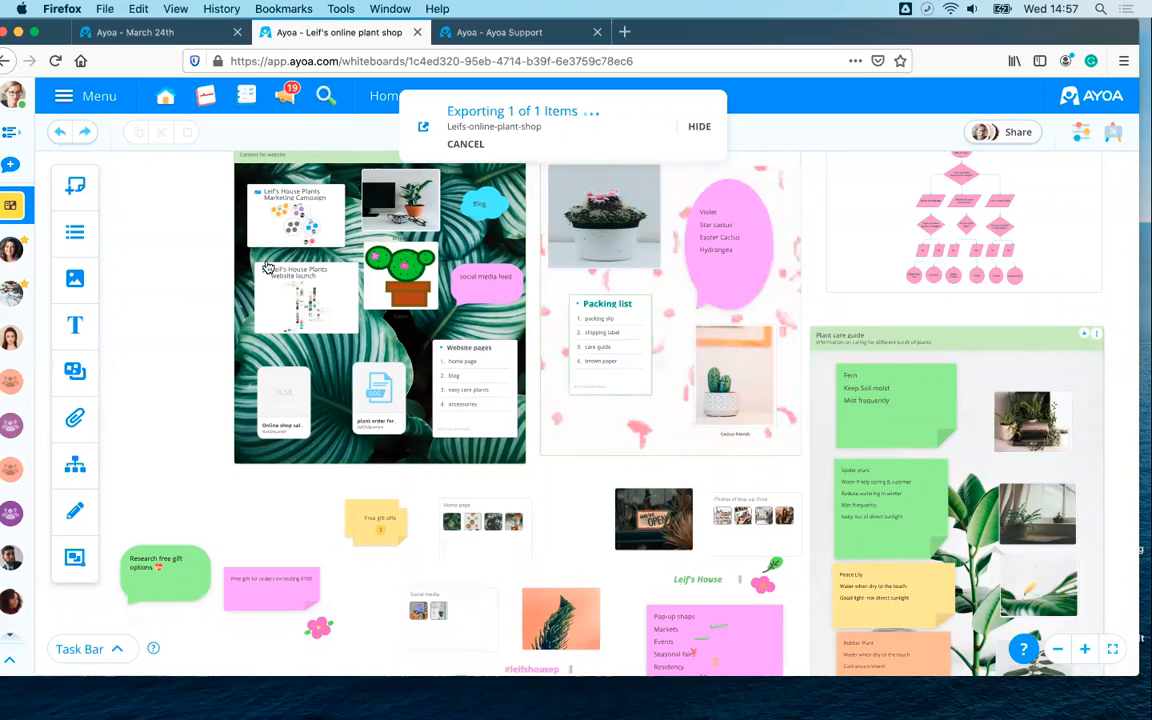
- Pan to the Website board, open and close its item options, then reopen Board Options
{"action": "left_click_drag", "start_coordinate": [182, 256], "coordinate": [165, 350]}
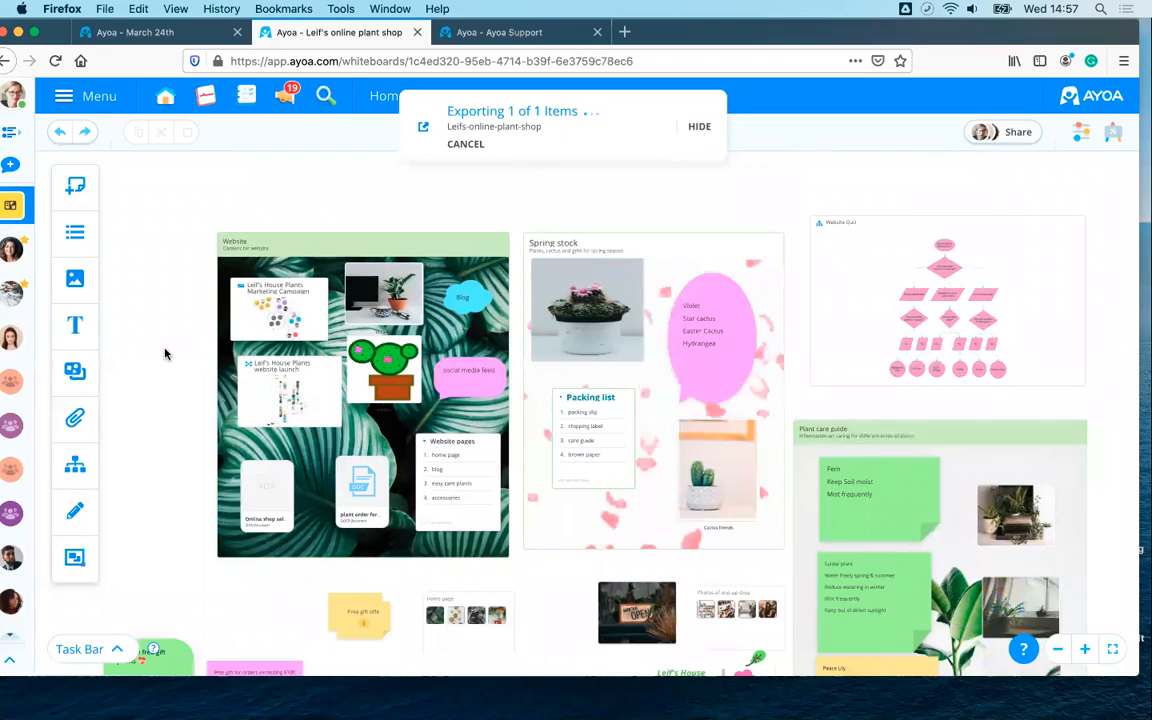
{"action": "scroll", "coordinate": [490, 255], "scroll_direction": "up", "scroll_amount": 5}
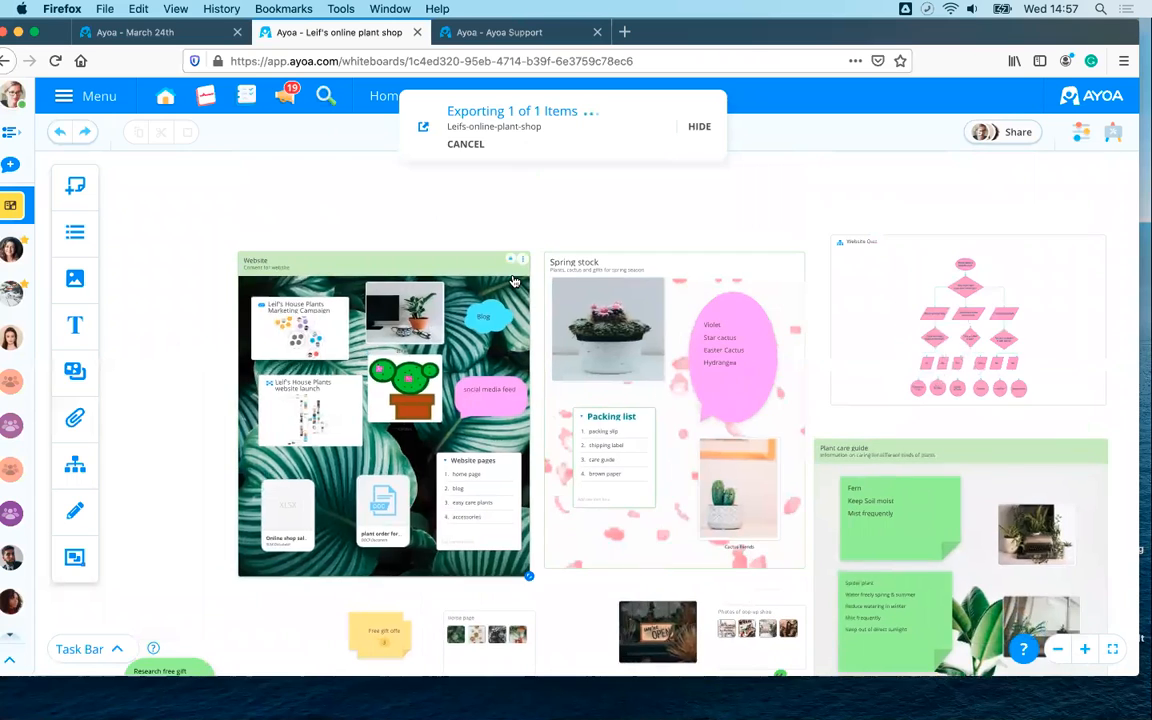
{"action": "left_click_drag", "start_coordinate": [388, 183], "coordinate": [435, 232]}
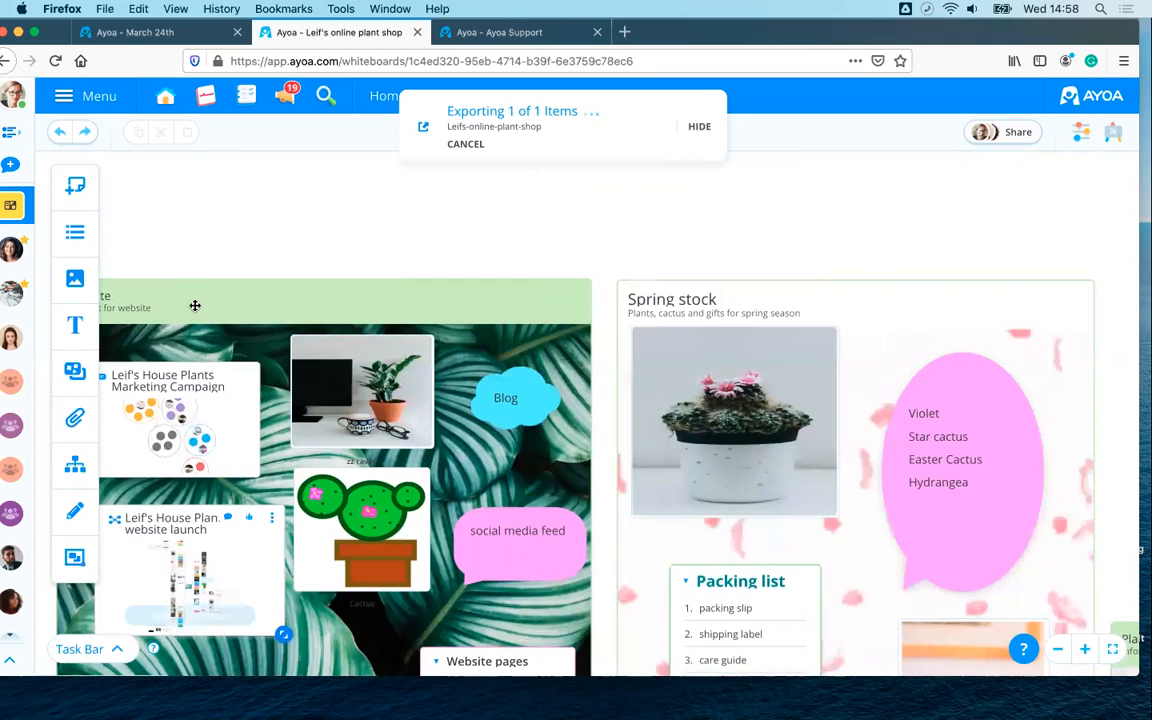
{"action": "left_click_drag", "start_coordinate": [124, 240], "coordinate": [234, 237]}
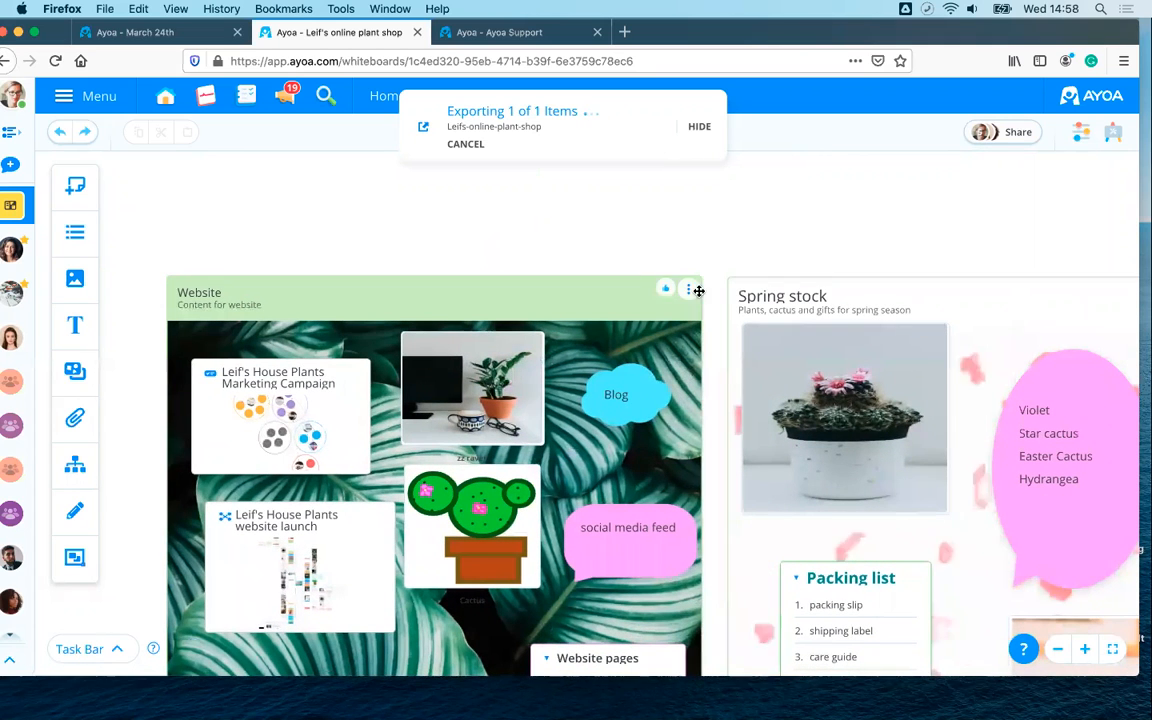
{"action": "left_click", "coordinate": [689, 291]}
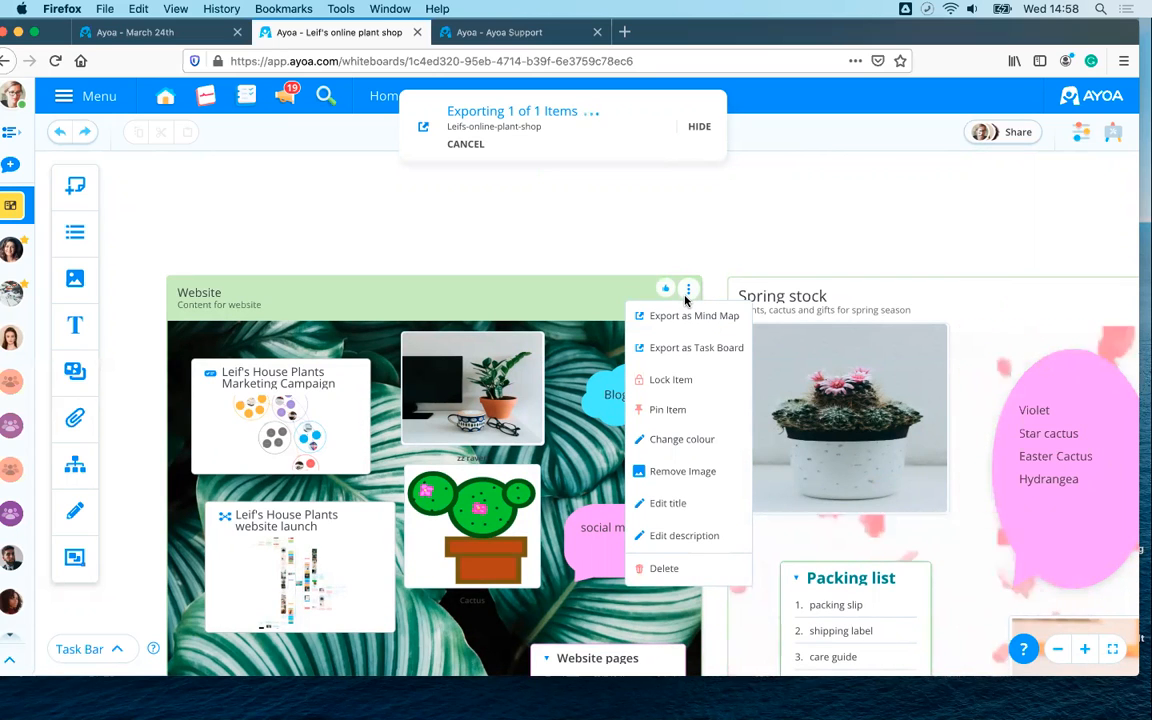
{"action": "left_click", "coordinate": [550, 283]}
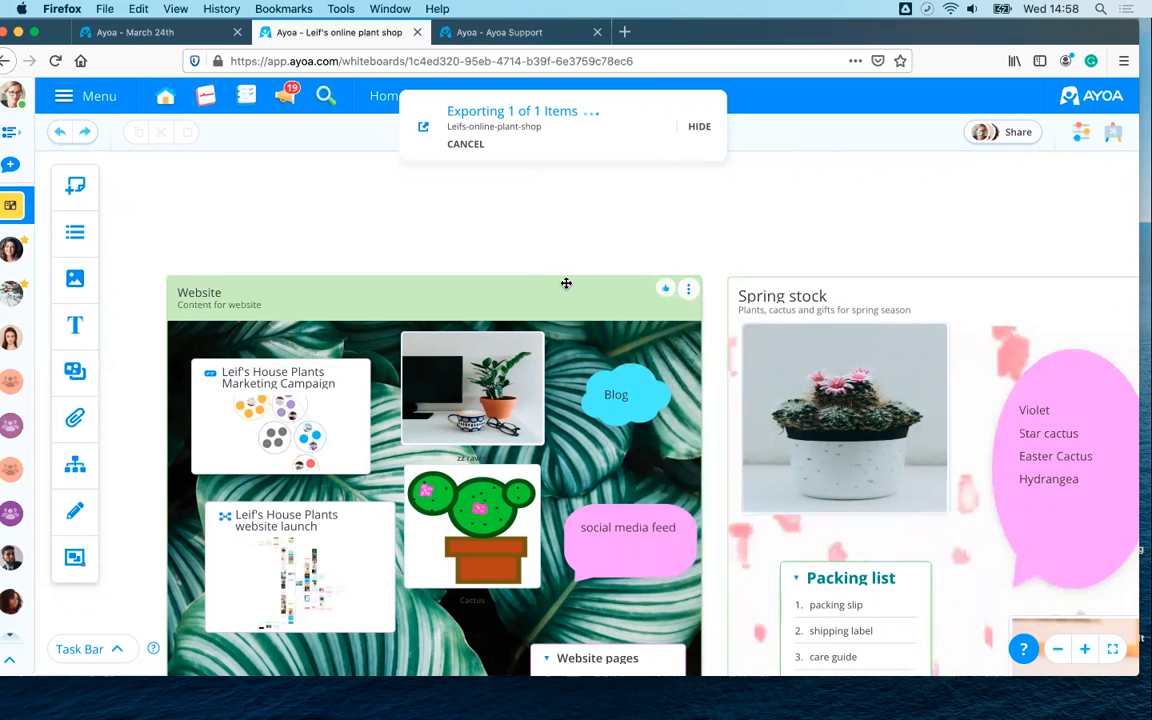
{"action": "left_click", "coordinate": [1113, 136]}
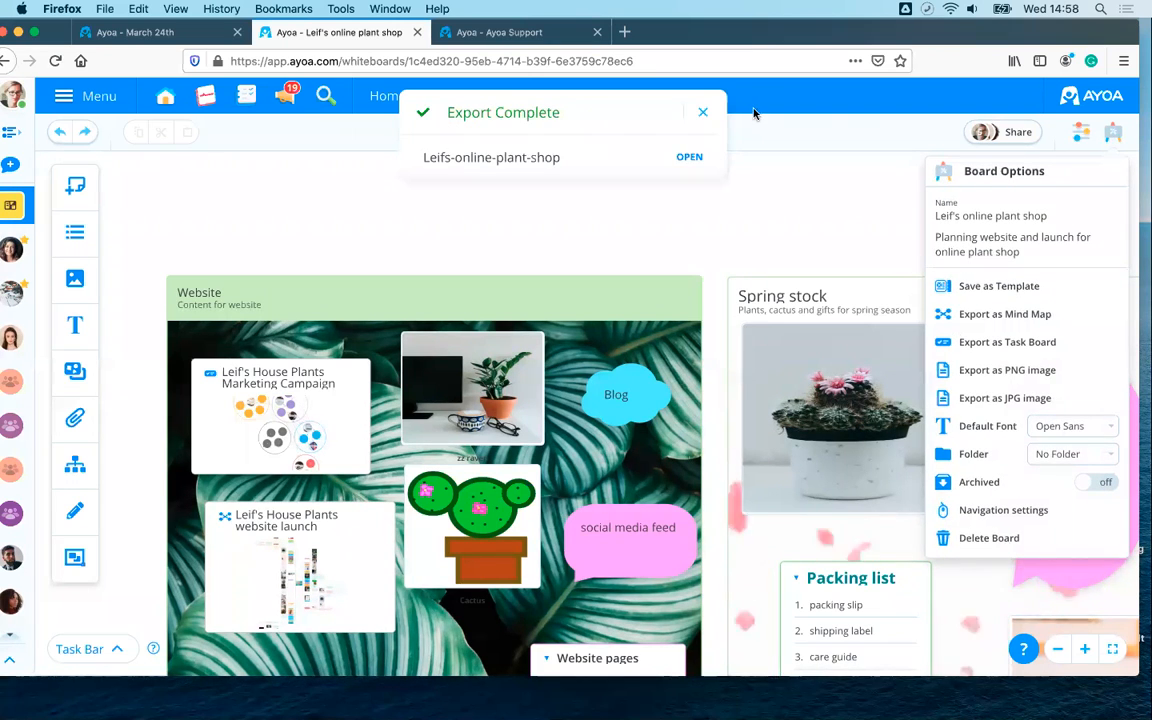
- View Leifs-online-plant-shop.png in its own tab, then return to the whiteboard and dismiss the export notice
{"action": "left_click", "coordinate": [697, 159]}
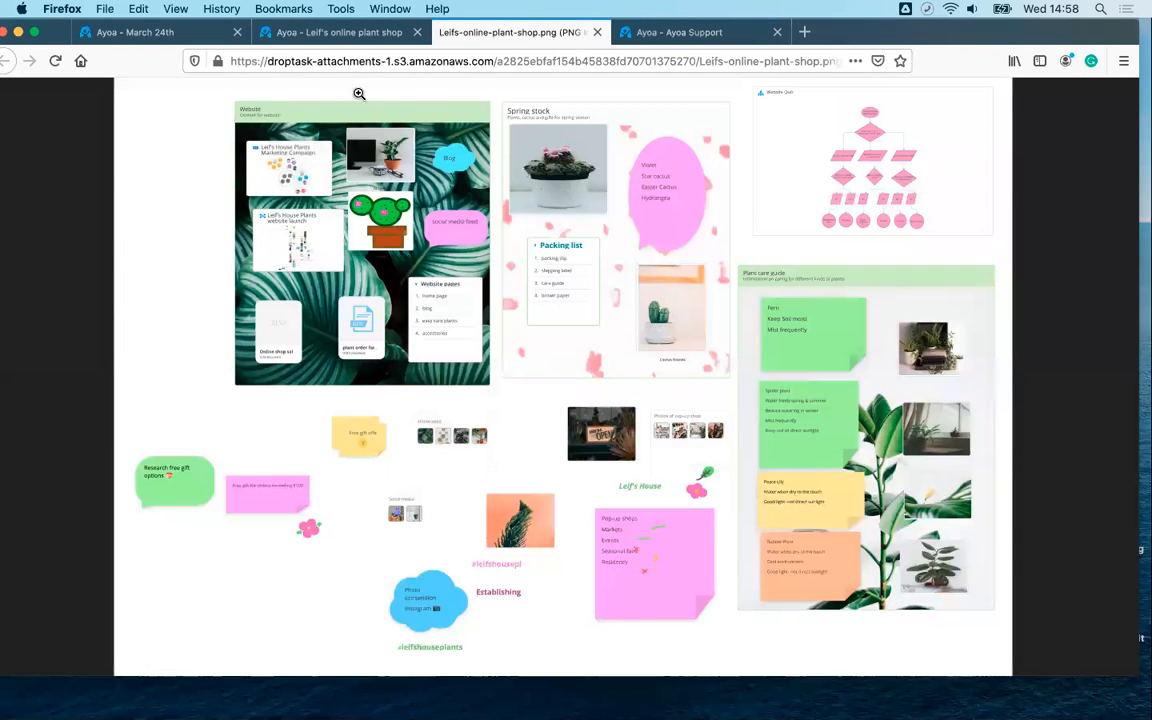
{"action": "left_click", "coordinate": [316, 34]}
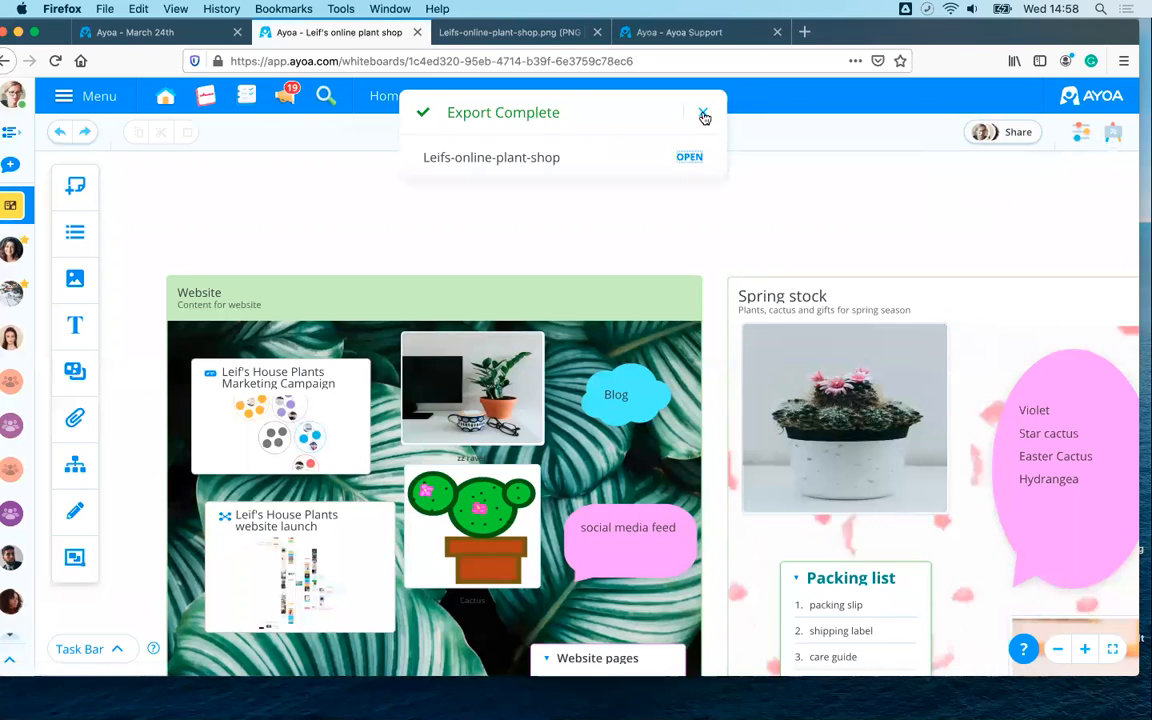
{"action": "left_click", "coordinate": [703, 113]}
{"action": "scroll", "coordinate": [680, 185], "scroll_direction": "right", "scroll_amount": 5}
{"action": "scroll", "coordinate": [683, 187], "scroll_direction": "down", "scroll_amount": 5}
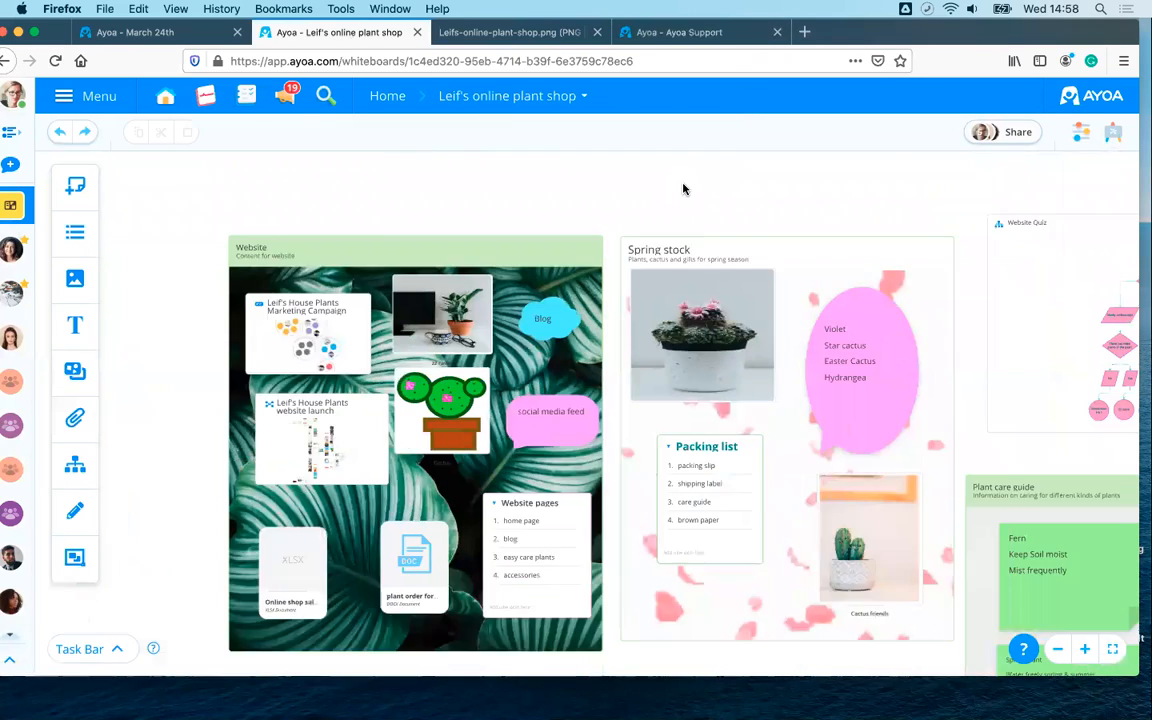
{"action": "scroll", "coordinate": [558, 175], "scroll_direction": "right", "scroll_amount": 3}
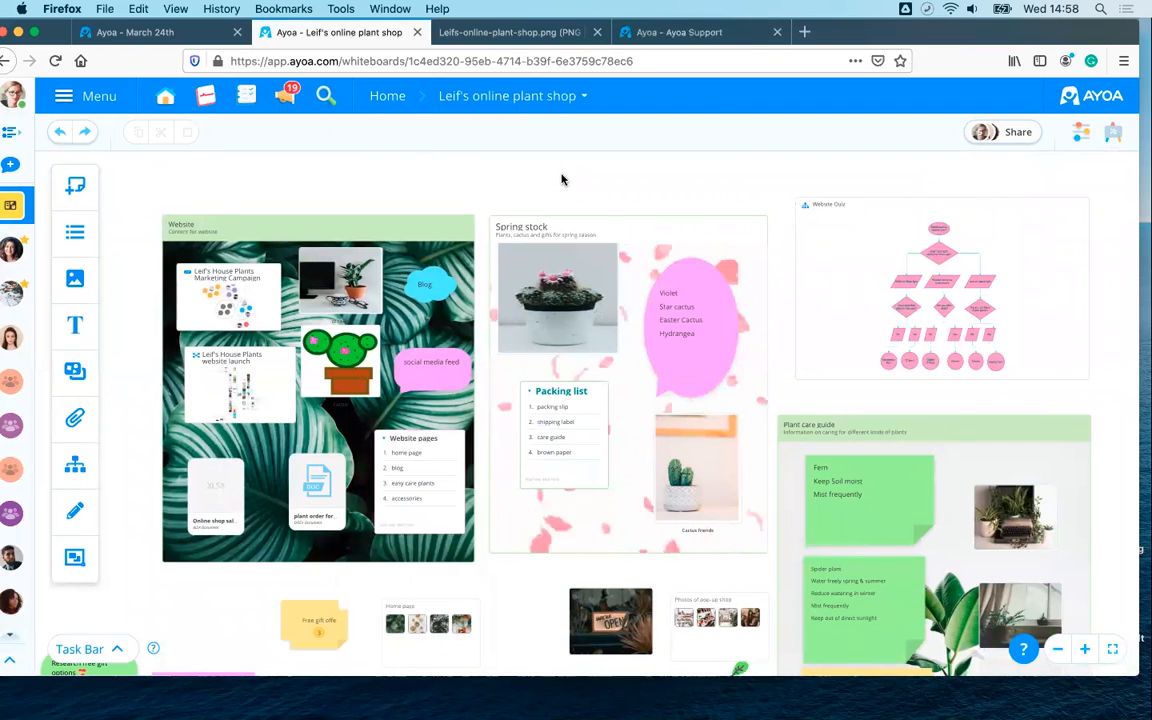
{"action": "left_click", "coordinate": [1110, 136]}
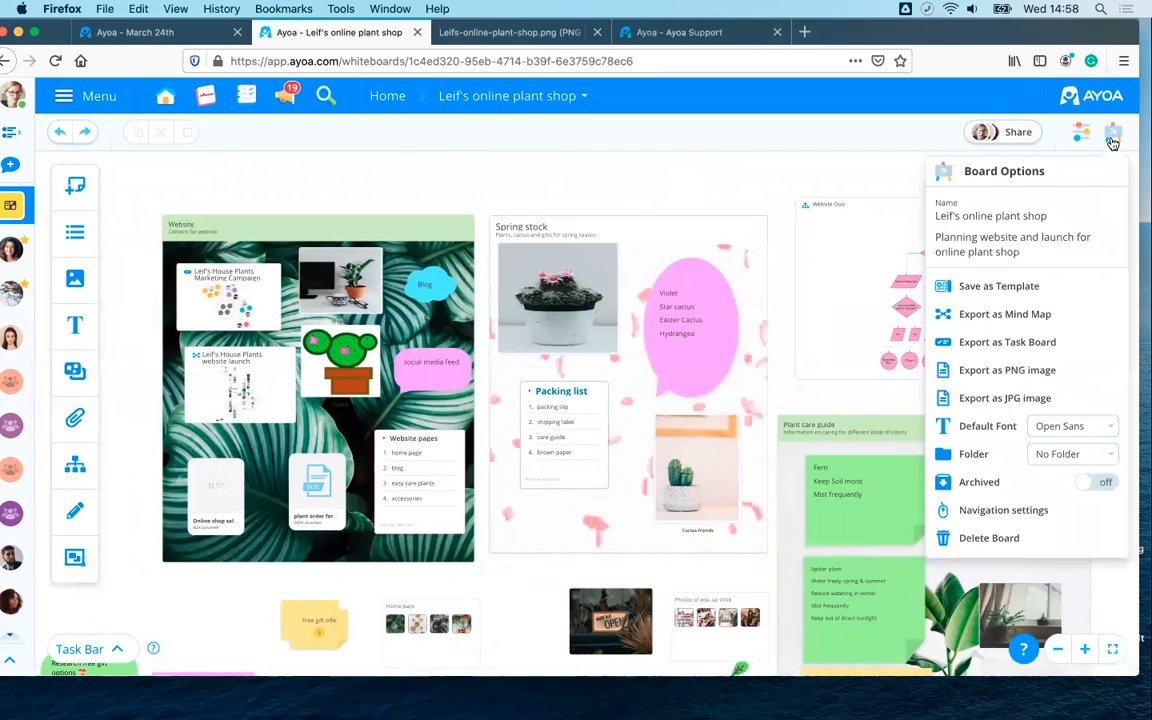
- Export the plant shop whiteboard into a brand-new task board
{"action": "left_click", "coordinate": [1000, 344]}
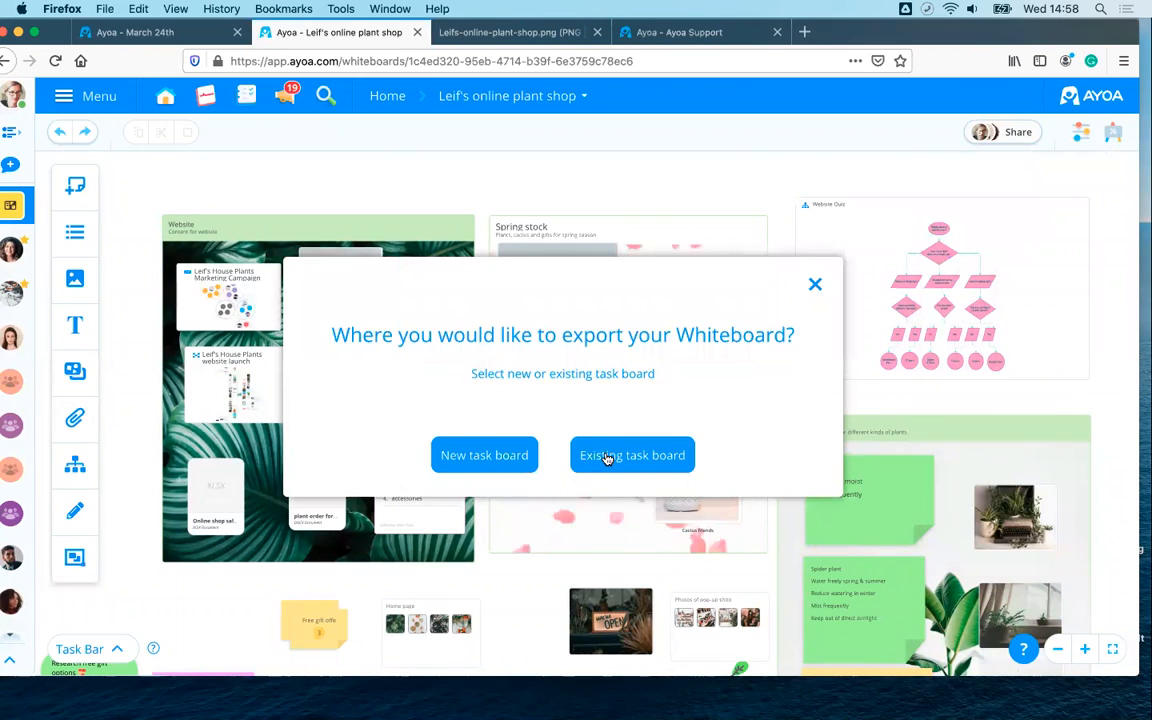
{"action": "left_click", "coordinate": [474, 468]}
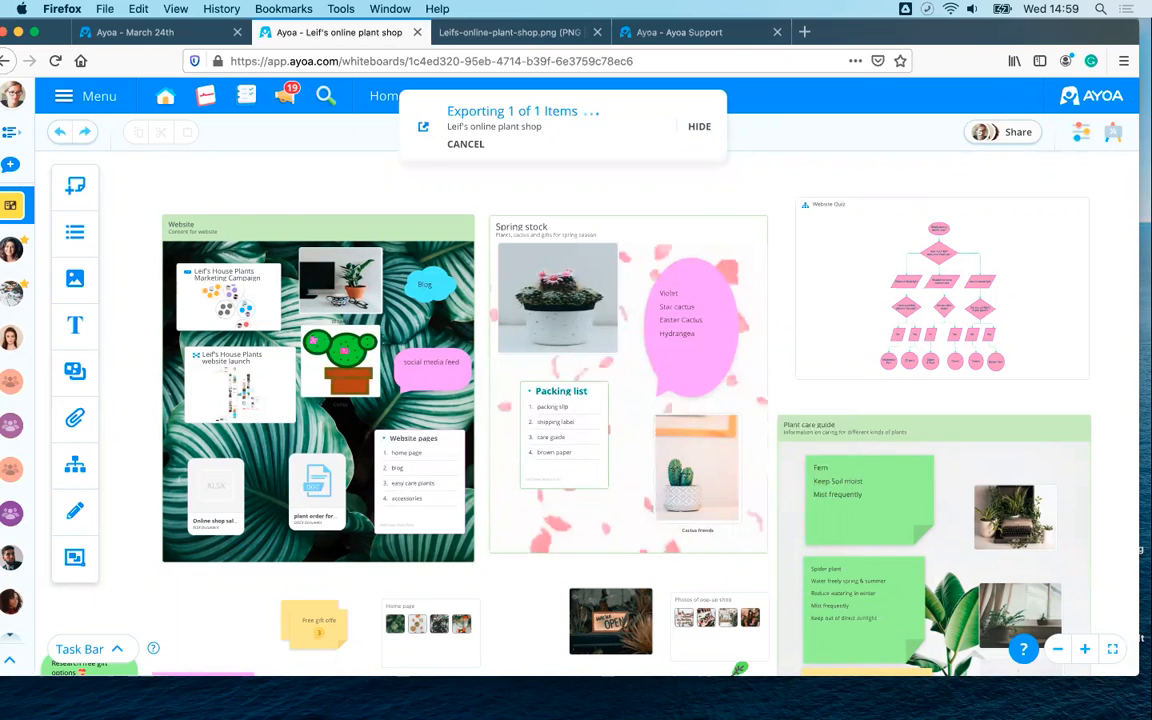
{"action": "left_click", "coordinate": [1118, 138]}
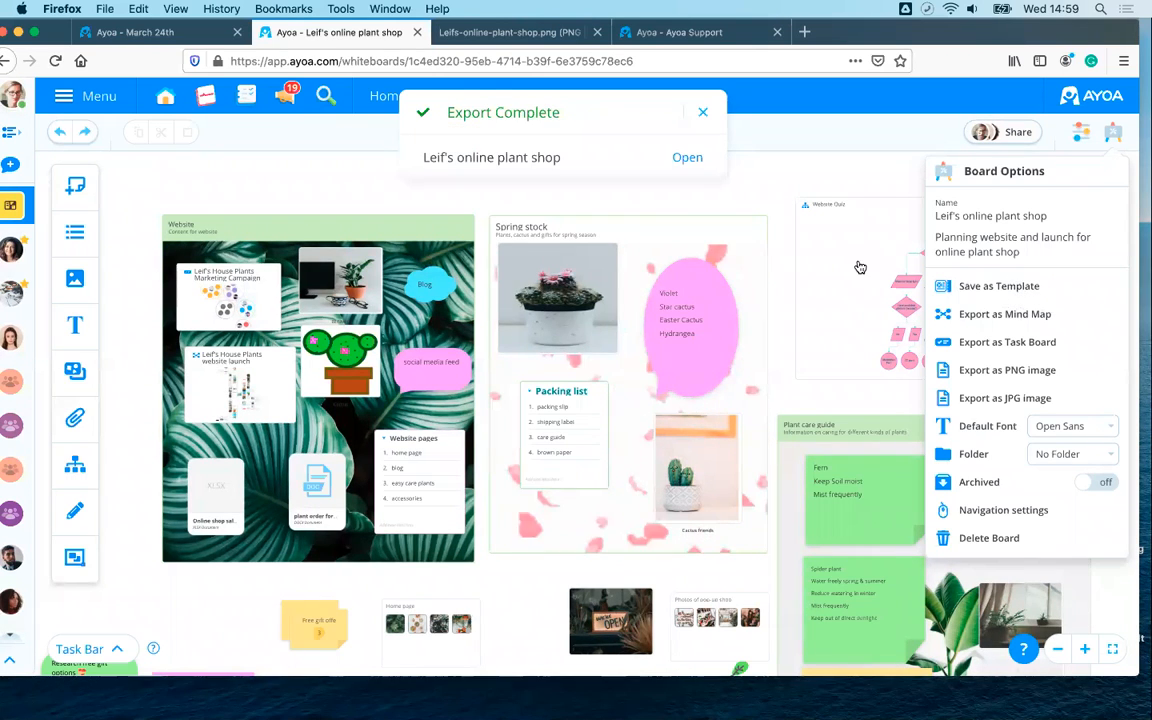
- Open the newly exported task board and pan and zoom around its category circles
{"action": "left_click", "coordinate": [697, 168]}
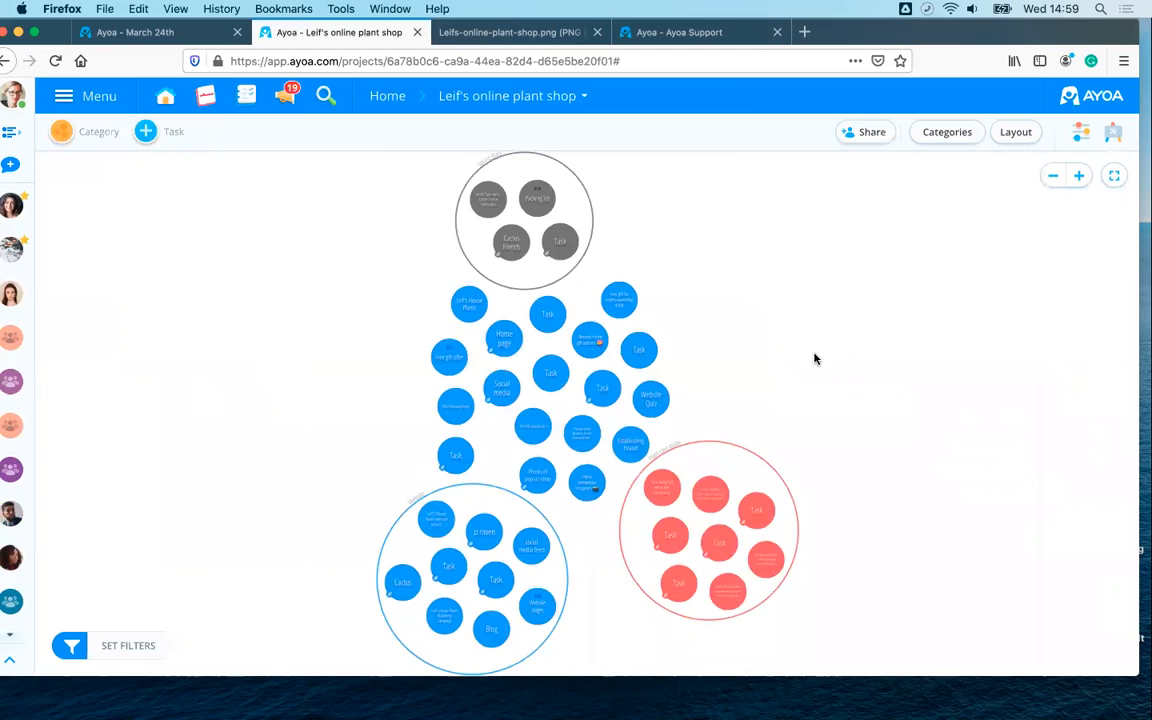
{"action": "scroll", "coordinate": [815, 358], "scroll_direction": "up", "scroll_amount": 2}
{"action": "left_click_drag", "start_coordinate": [650, 250], "coordinate": [836, 490]}
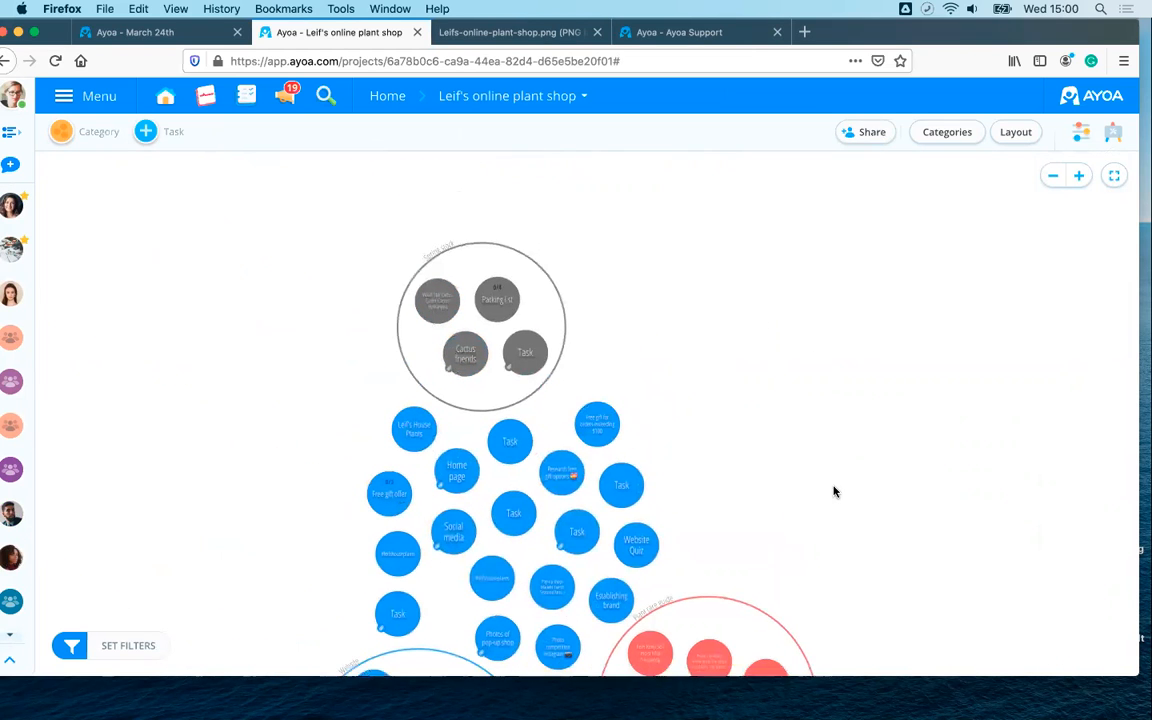
{"action": "scroll", "coordinate": [834, 491], "scroll_direction": "up", "scroll_amount": 2}
{"action": "left_click_drag", "start_coordinate": [782, 467], "coordinate": [809, 477]}
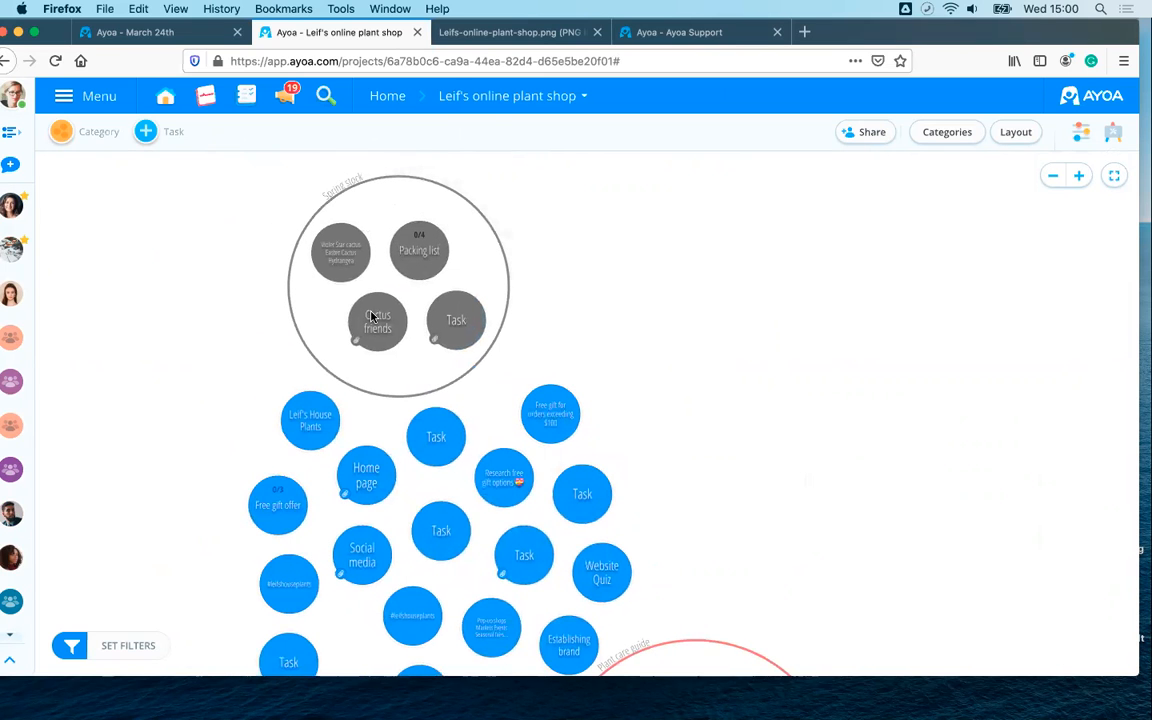
{"action": "scroll", "coordinate": [738, 429], "scroll_direction": "down", "scroll_amount": 5}
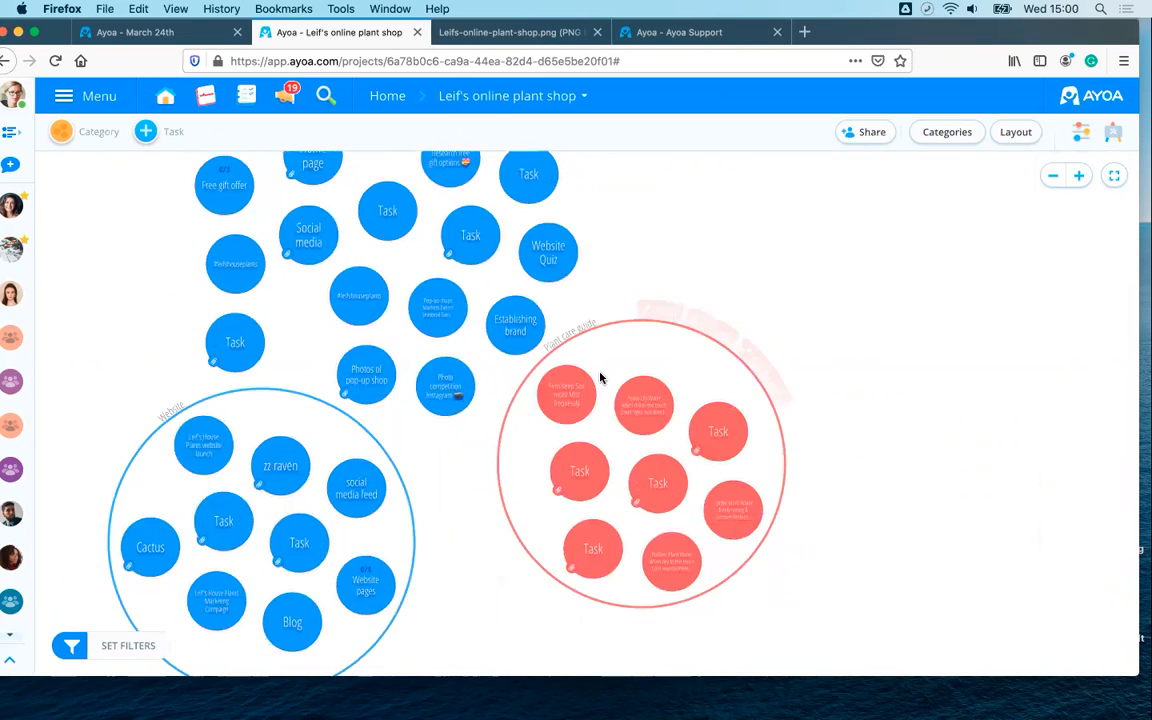
{"action": "scroll", "coordinate": [707, 586], "scroll_direction": "up", "scroll_amount": 1}
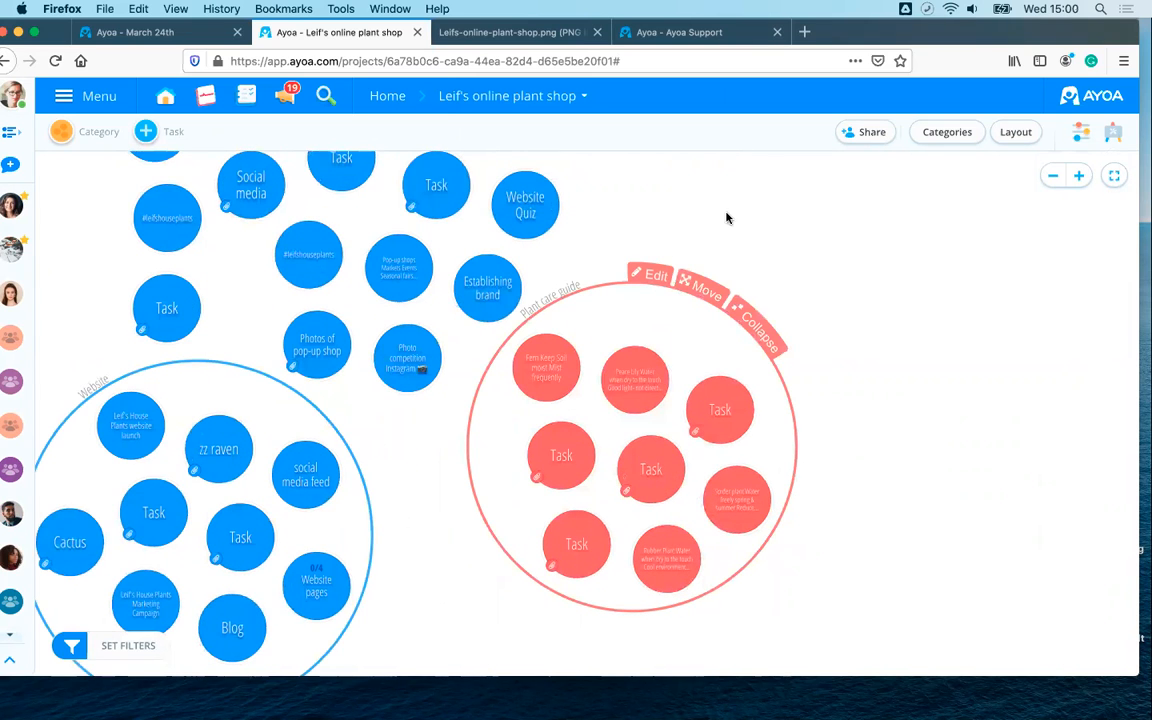
{"action": "scroll", "coordinate": [823, 301], "scroll_direction": "up", "scroll_amount": 4}
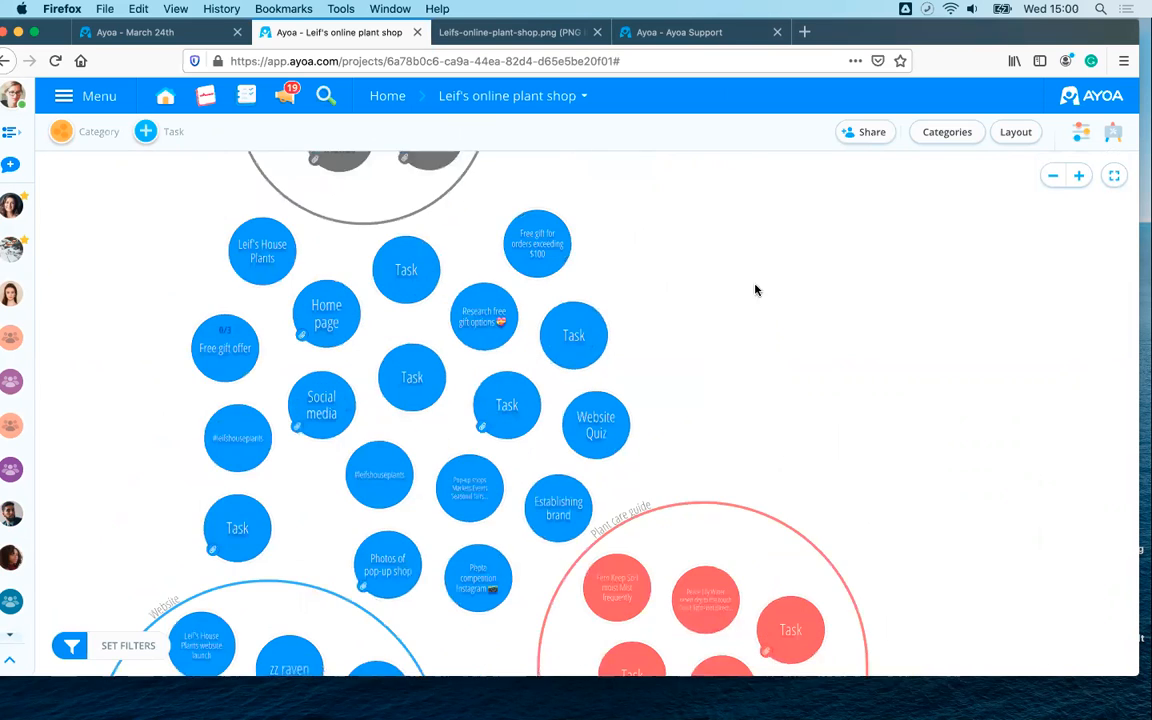
{"action": "scroll", "coordinate": [755, 290], "scroll_direction": "up", "scroll_amount": 4}
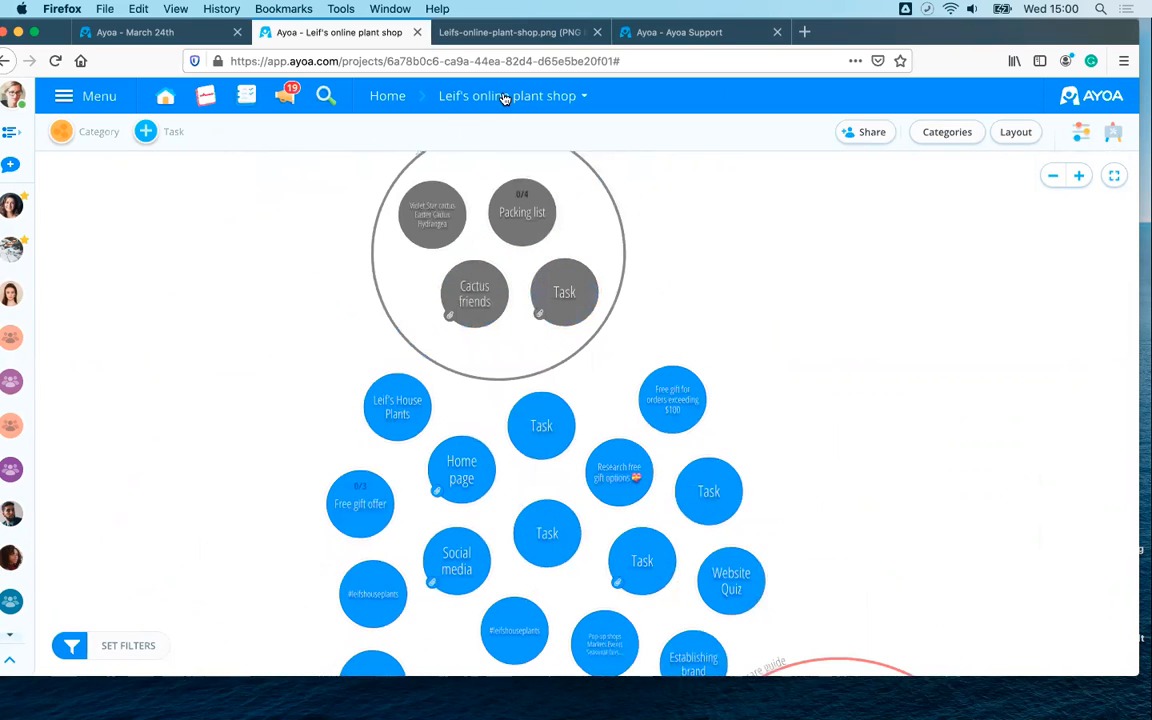
- Bring up the board title dropdown listing recent boards
{"action": "left_click", "coordinate": [505, 97]}
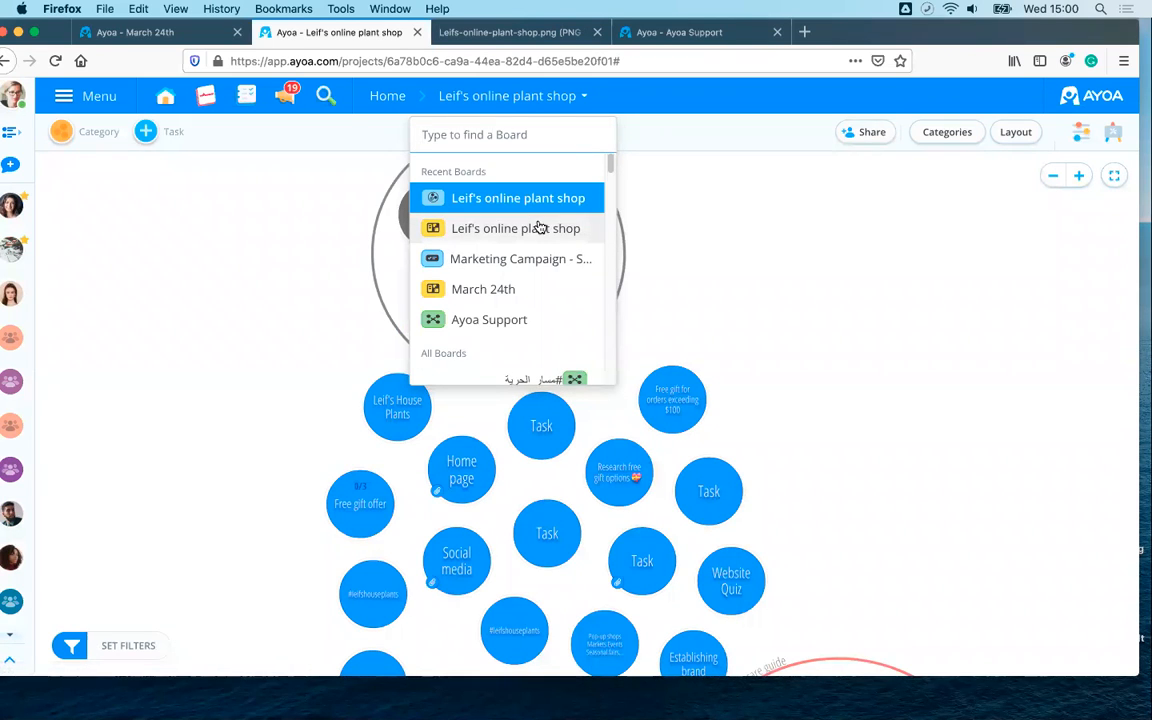
{"action": "left_click", "coordinate": [756, 213]}
{"action": "left_click", "coordinate": [493, 108]}
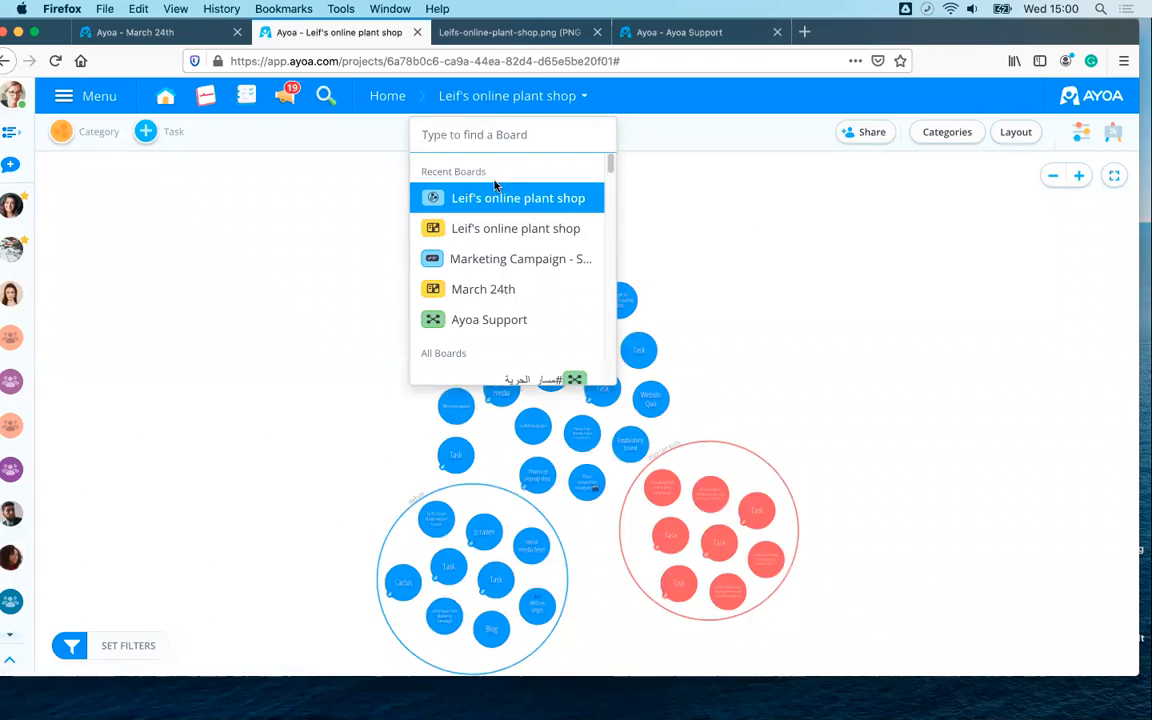
- Switch to the Leif's online plant shop whiteboard and cancel the board rename without changes
{"action": "left_click", "coordinate": [500, 231]}
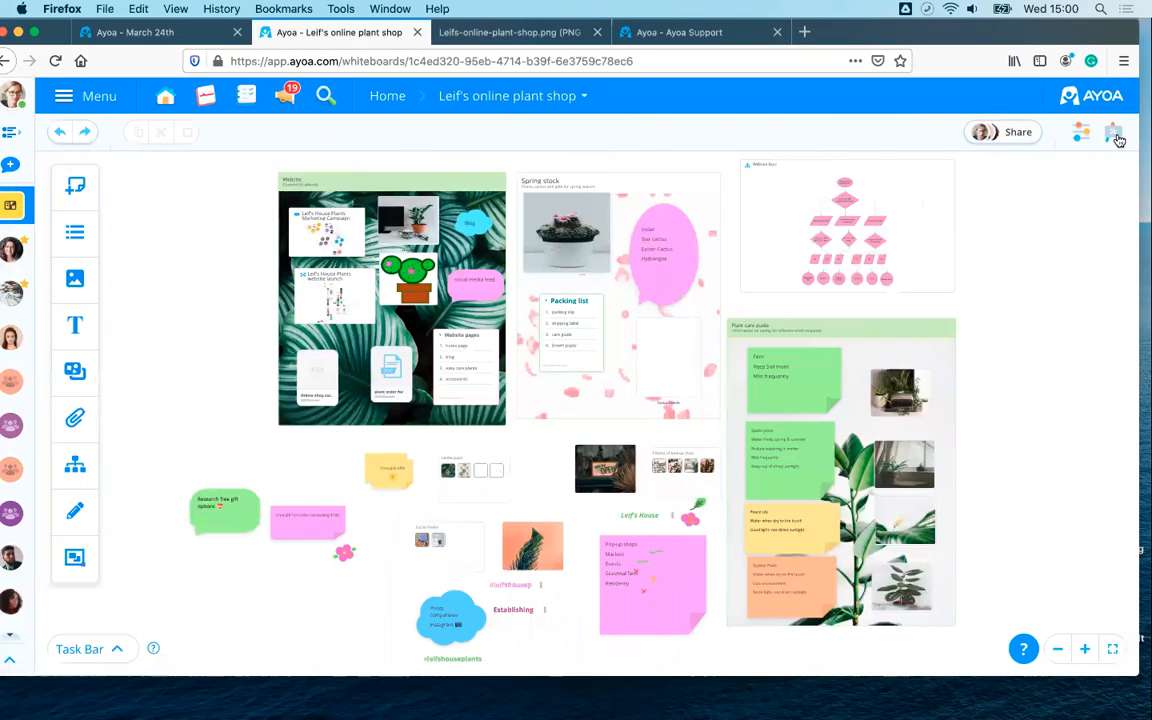
{"action": "left_click", "coordinate": [1114, 133]}
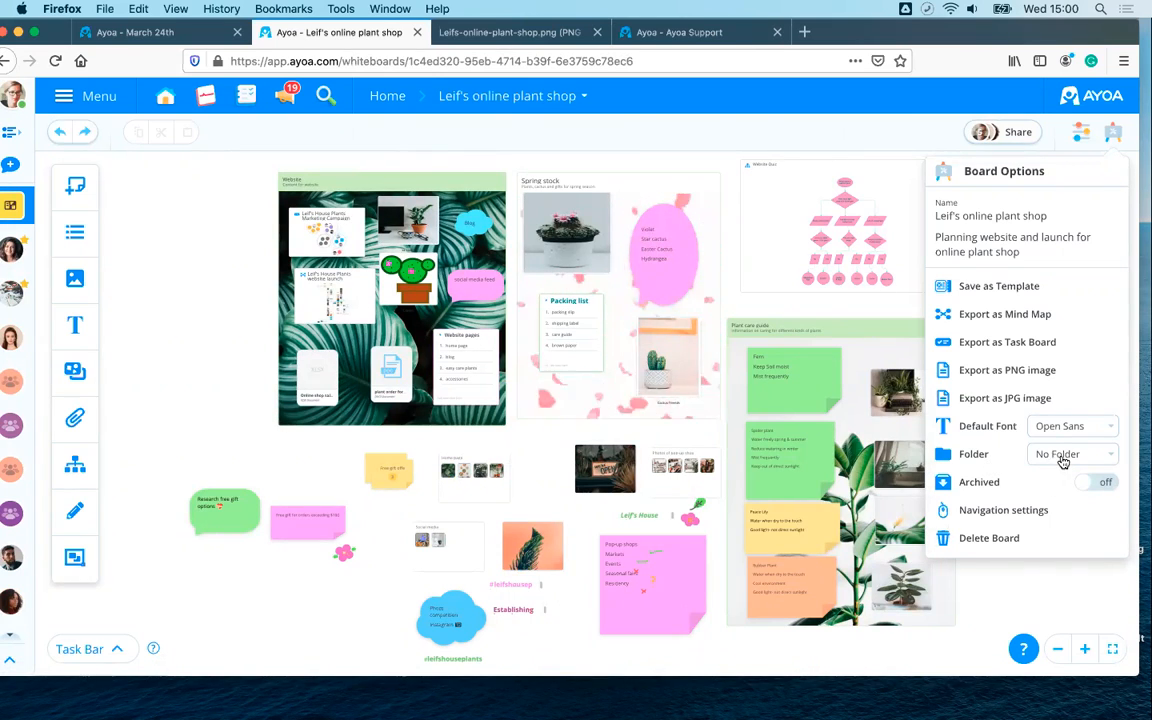
{"action": "left_click", "coordinate": [1001, 216]}
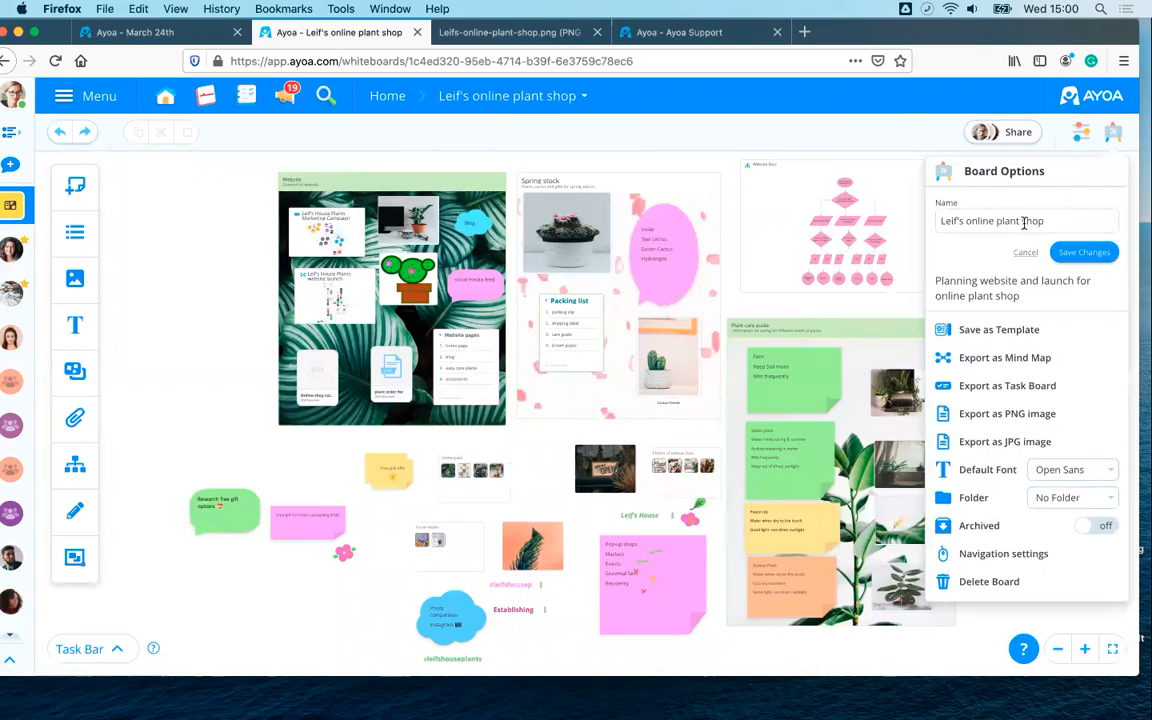
{"action": "left_click", "coordinate": [681, 158]}
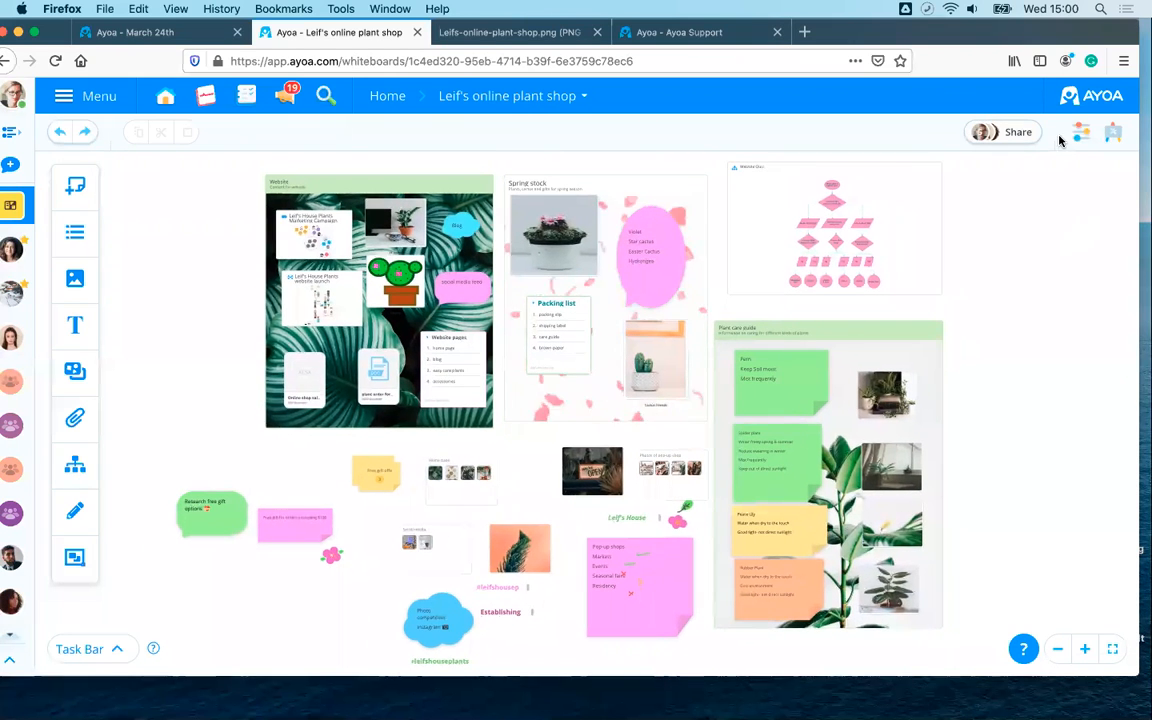
{"action": "left_click", "coordinate": [1080, 138]}
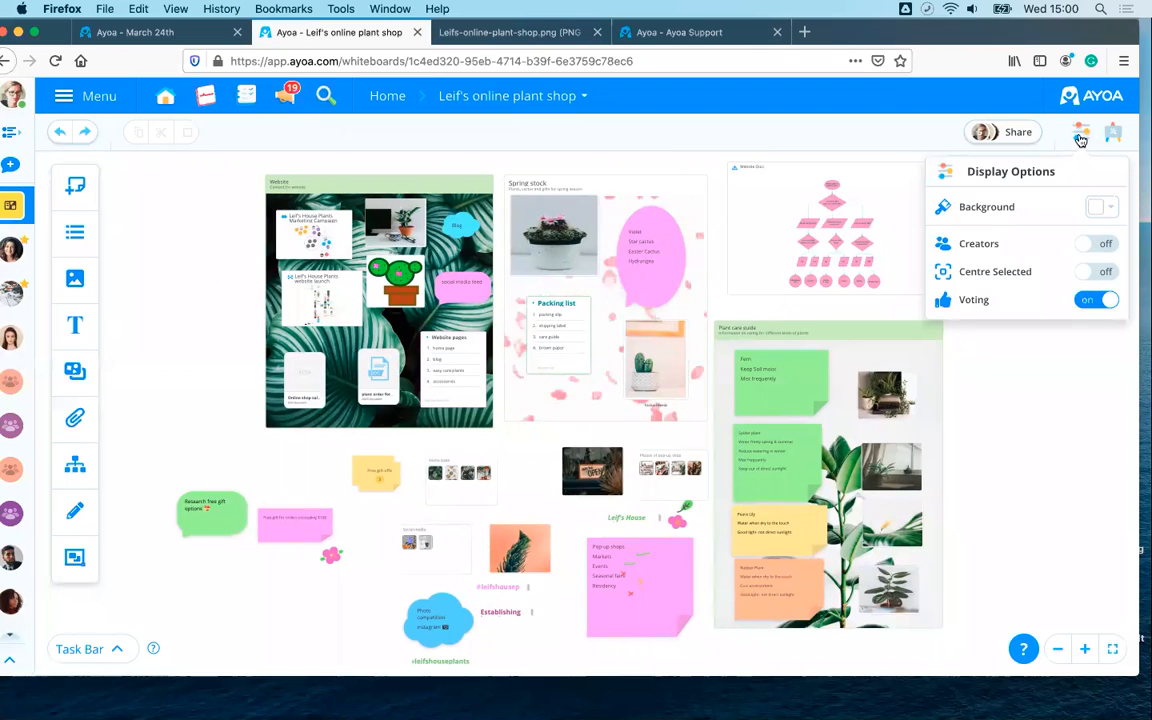
- Replace the light cream background with the custom pink colour d229dc via More Colors
{"action": "left_click", "coordinate": [1100, 207]}
{"action": "left_click", "coordinate": [1038, 238]}
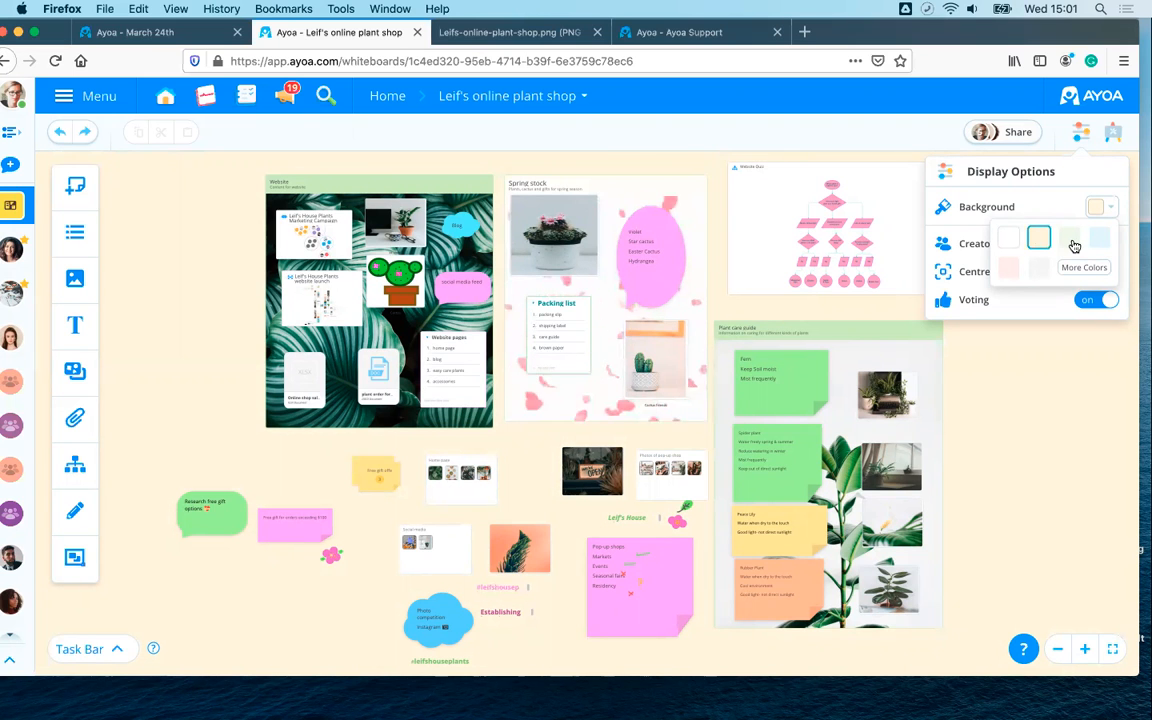
{"action": "scroll", "coordinate": [987, 434], "scroll_direction": "up", "scroll_amount": 5}
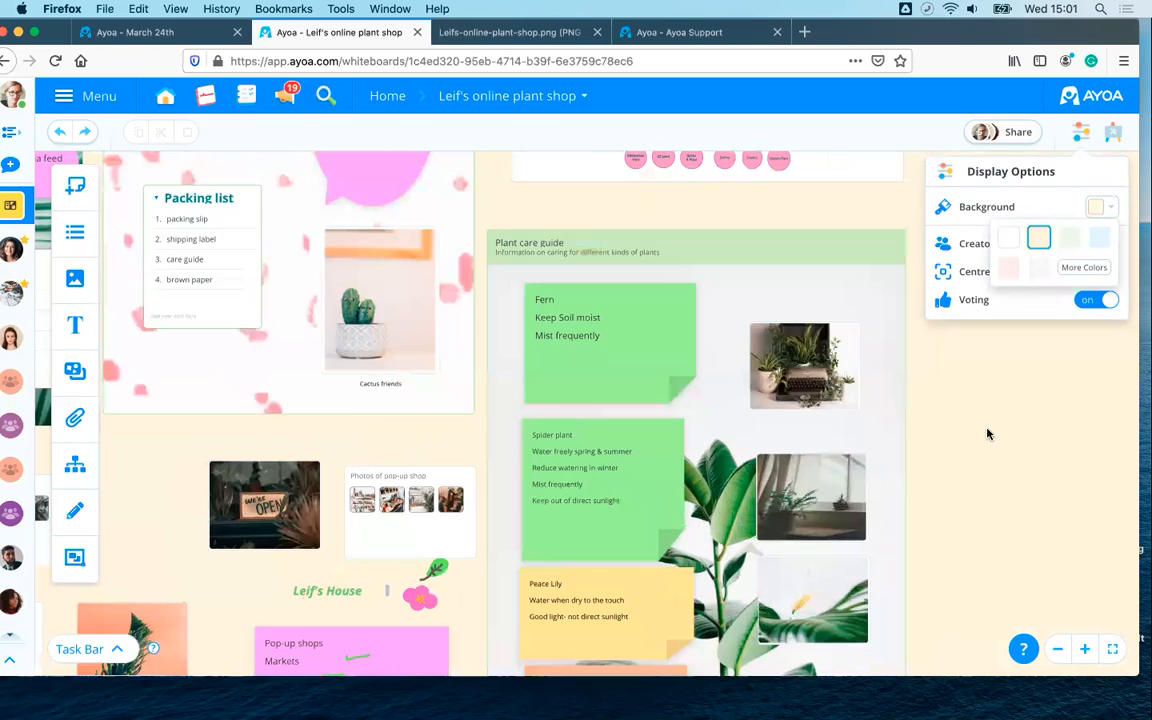
{"action": "scroll", "coordinate": [987, 434], "scroll_direction": "down", "scroll_amount": 3}
{"action": "scroll", "coordinate": [987, 434], "scroll_direction": "down", "scroll_amount": 2}
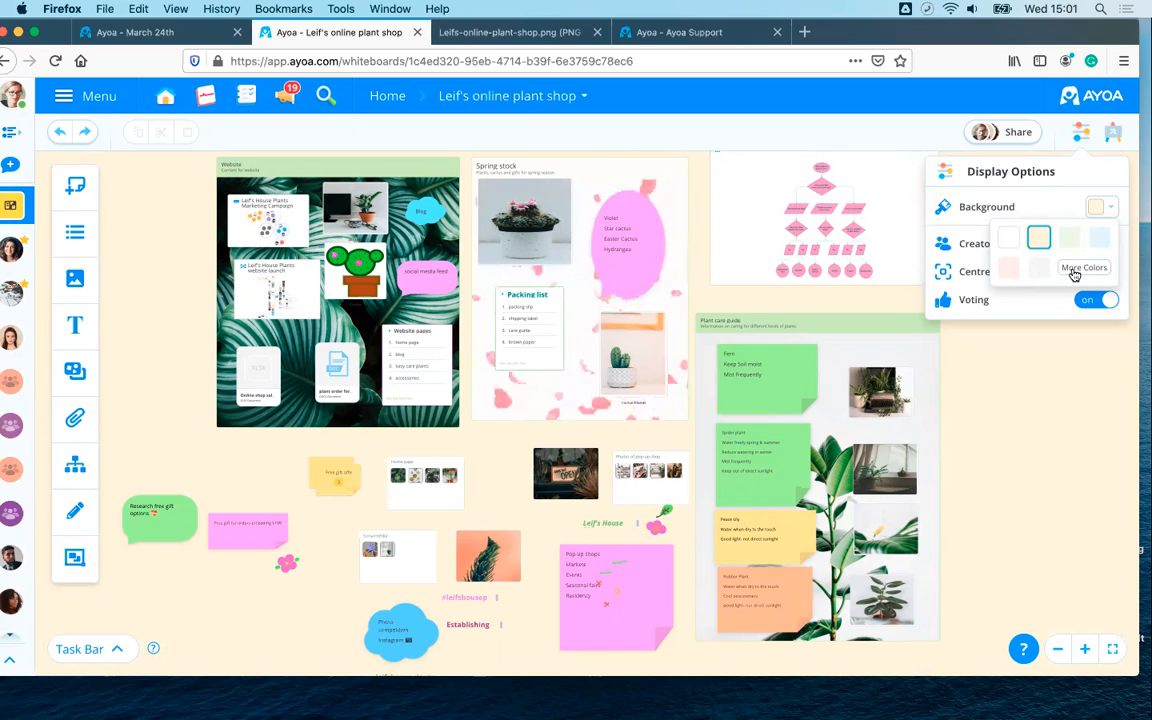
{"action": "left_click", "coordinate": [1074, 272]}
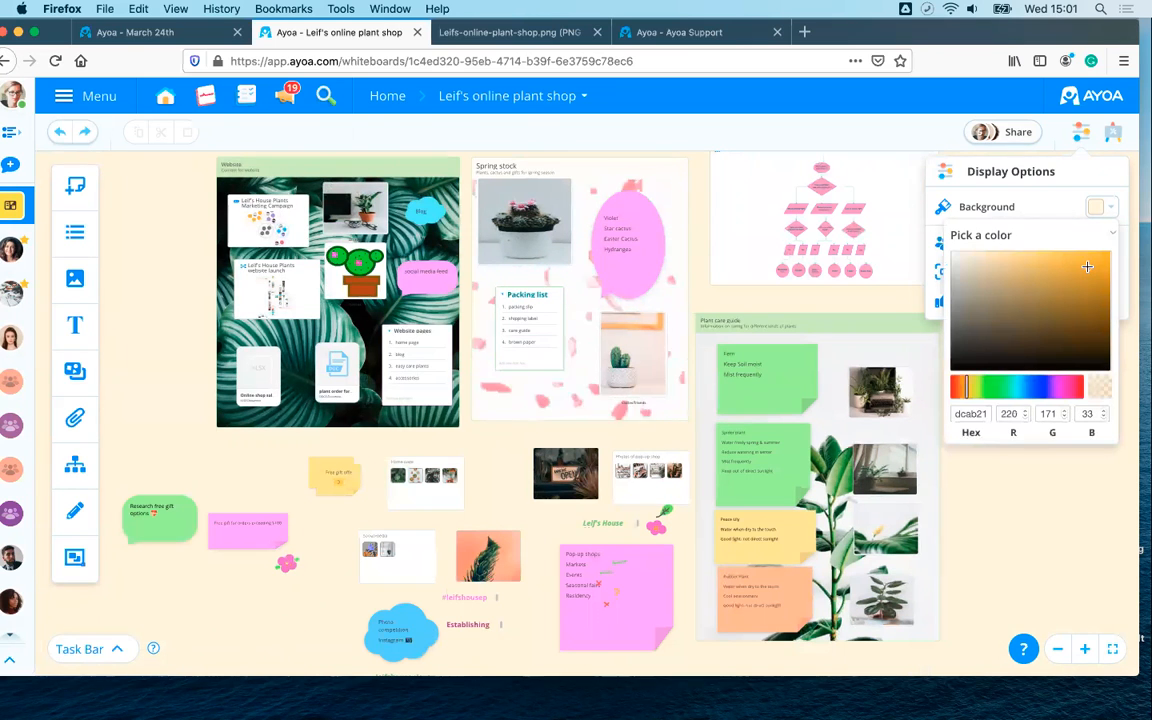
{"action": "left_click", "coordinate": [980, 291]}
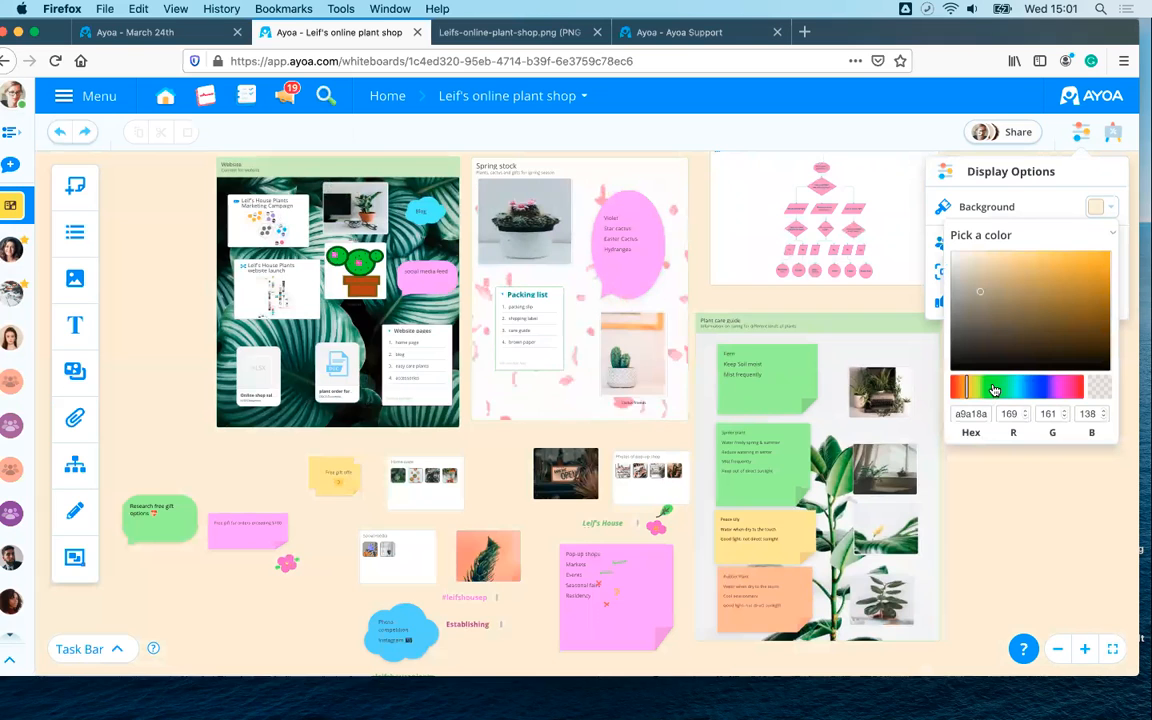
{"action": "left_click", "coordinate": [1062, 388]}
{"action": "left_click", "coordinate": [1076, 277]}
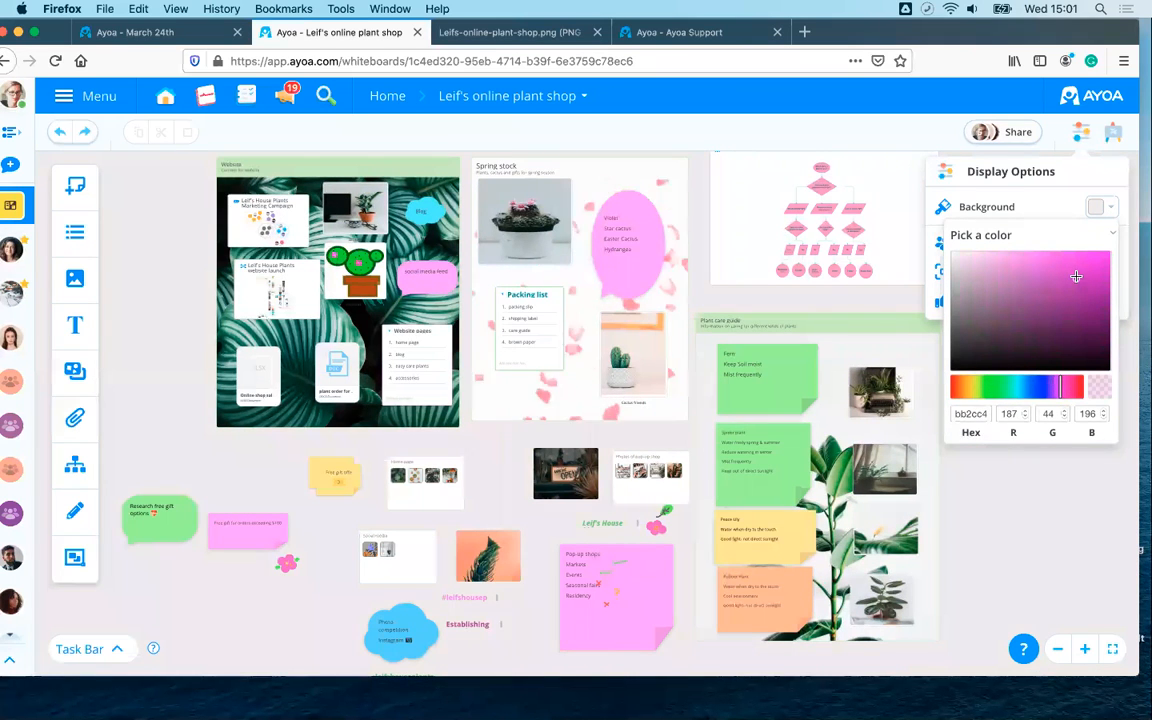
{"action": "left_click", "coordinate": [1082, 267]}
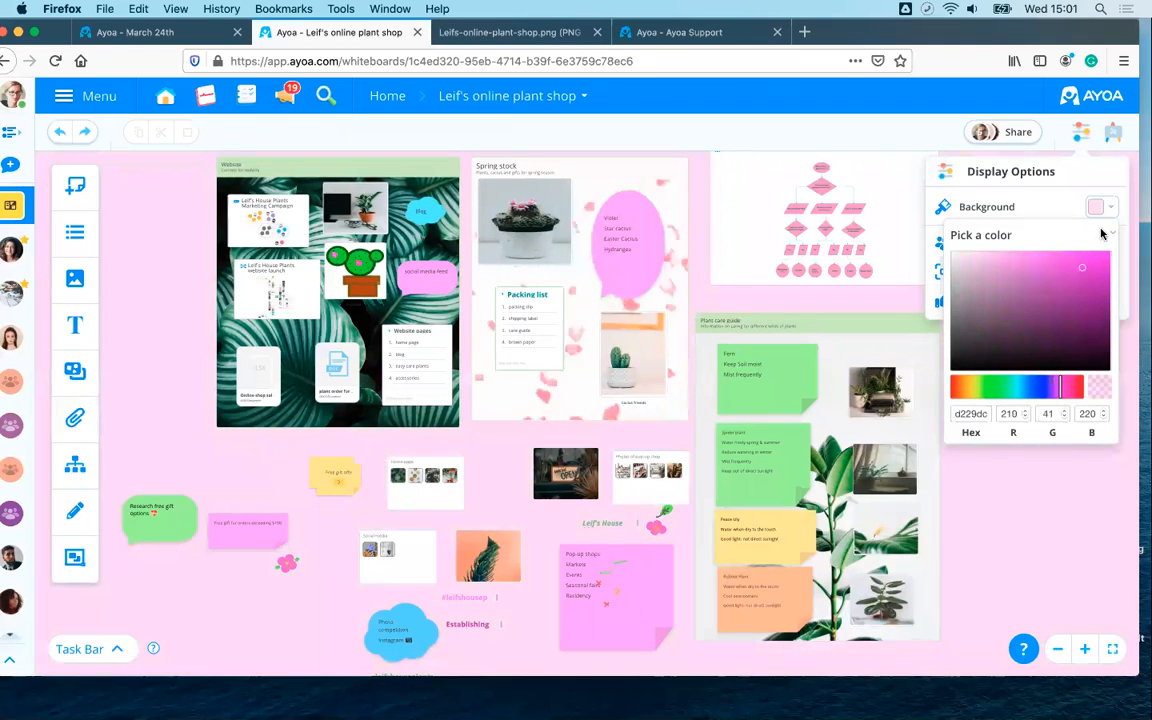
{"action": "left_click", "coordinate": [1058, 206]}
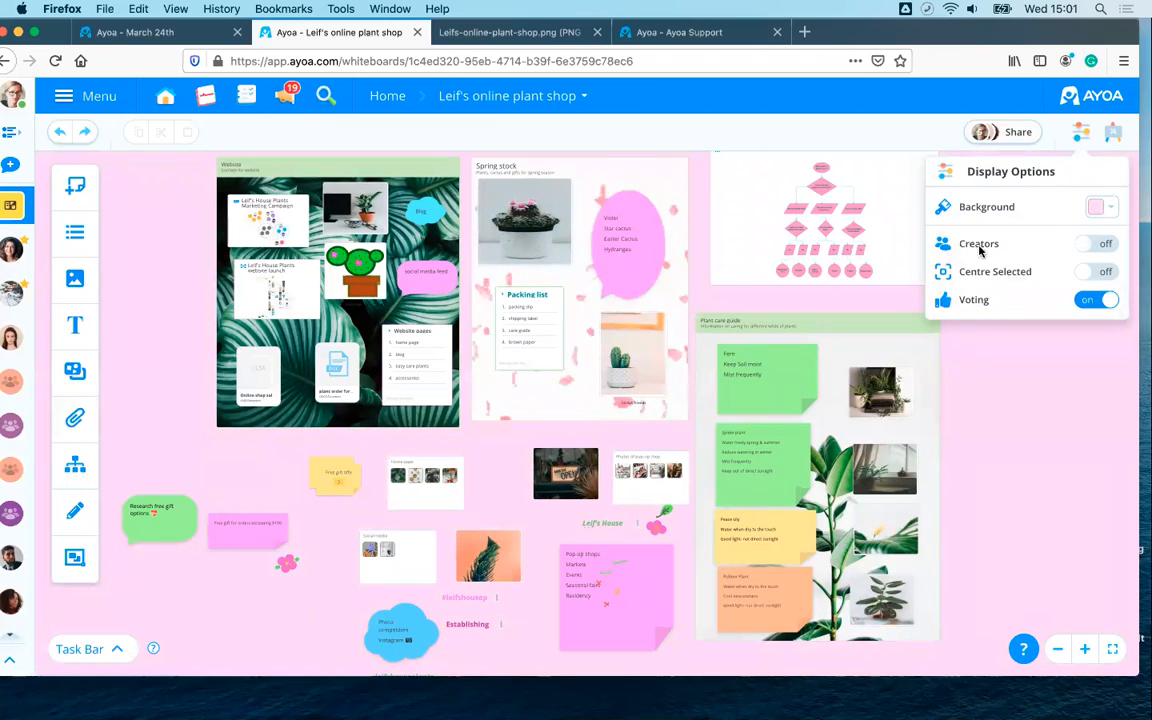
- Toggle Creators on, then off, so creator avatars are hidden on the notes
{"action": "left_click", "coordinate": [1082, 246]}
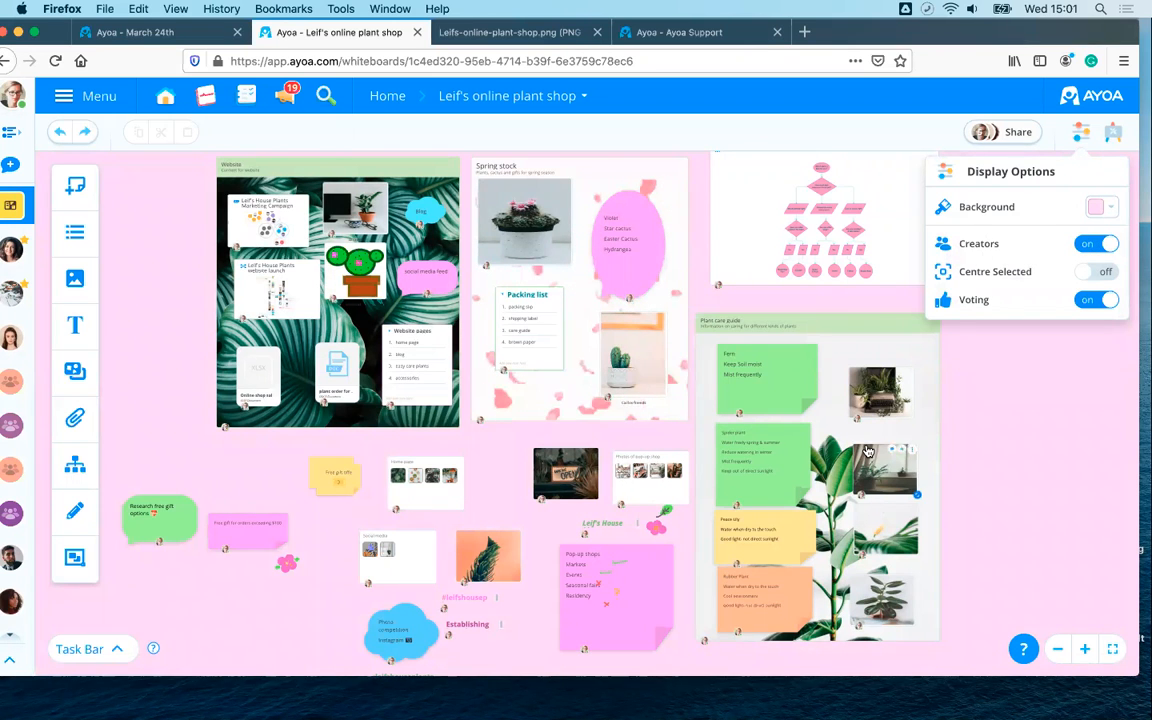
{"action": "scroll", "coordinate": [840, 354], "scroll_direction": "up", "scroll_amount": 10}
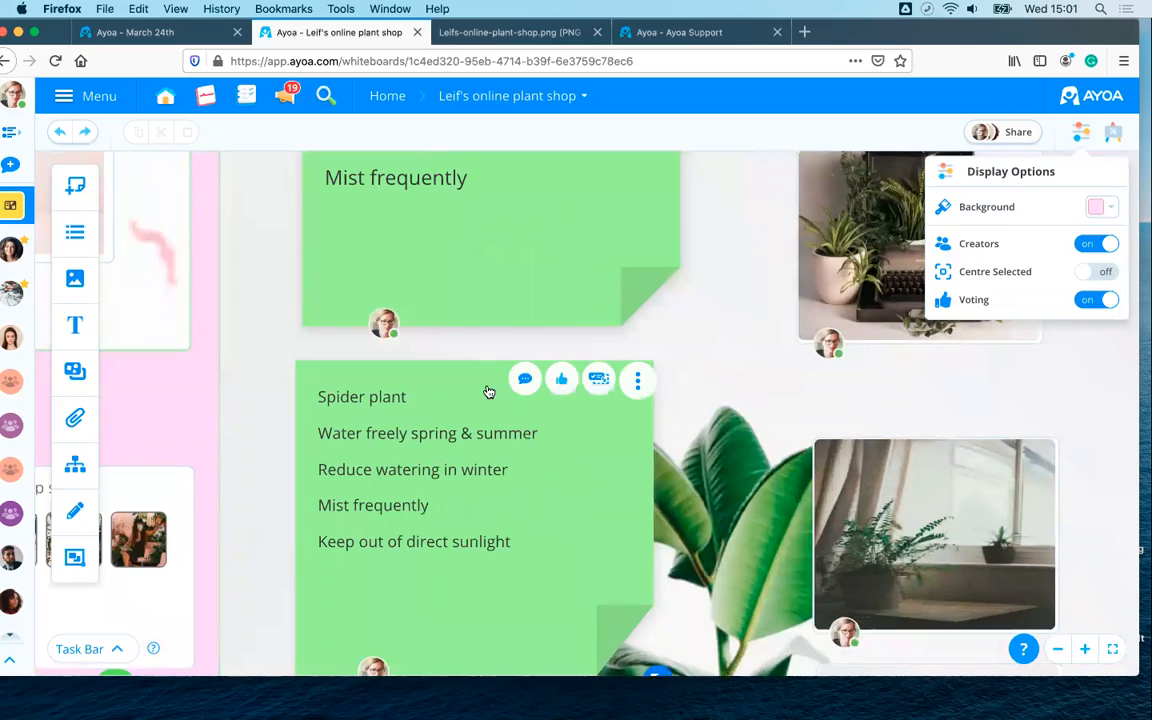
{"action": "scroll", "coordinate": [491, 392], "scroll_direction": "down", "scroll_amount": 5}
{"action": "scroll", "coordinate": [493, 395], "scroll_direction": "down", "scroll_amount": 4}
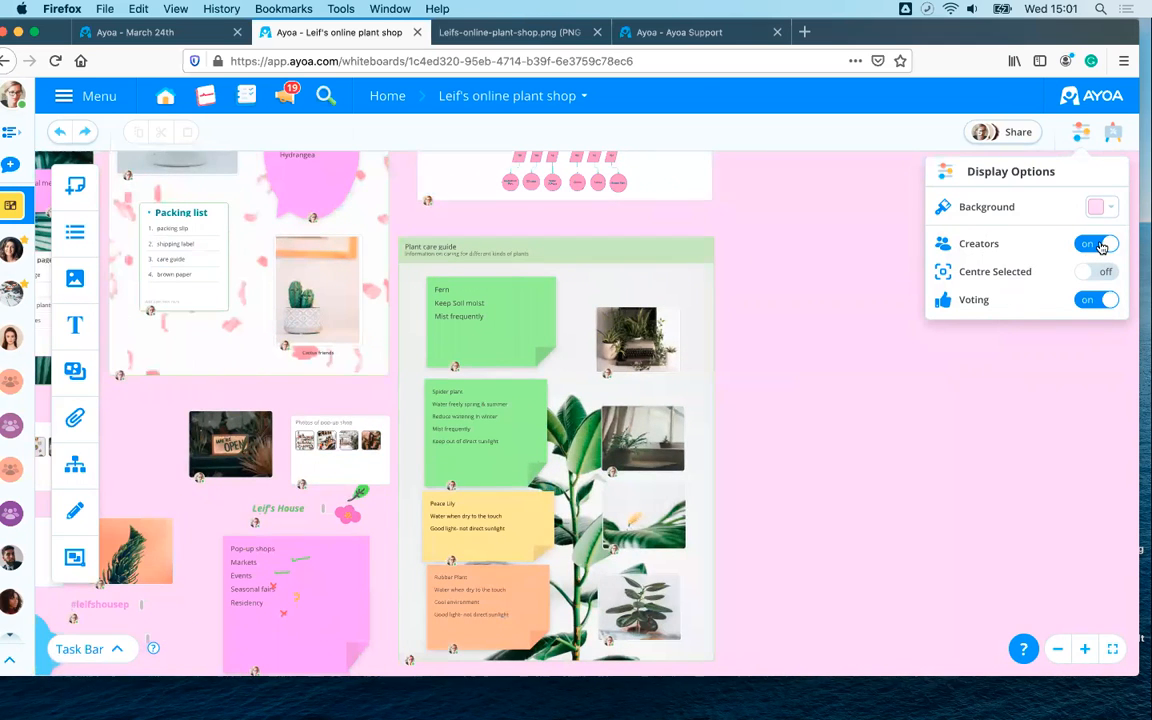
{"action": "left_click", "coordinate": [1094, 244]}
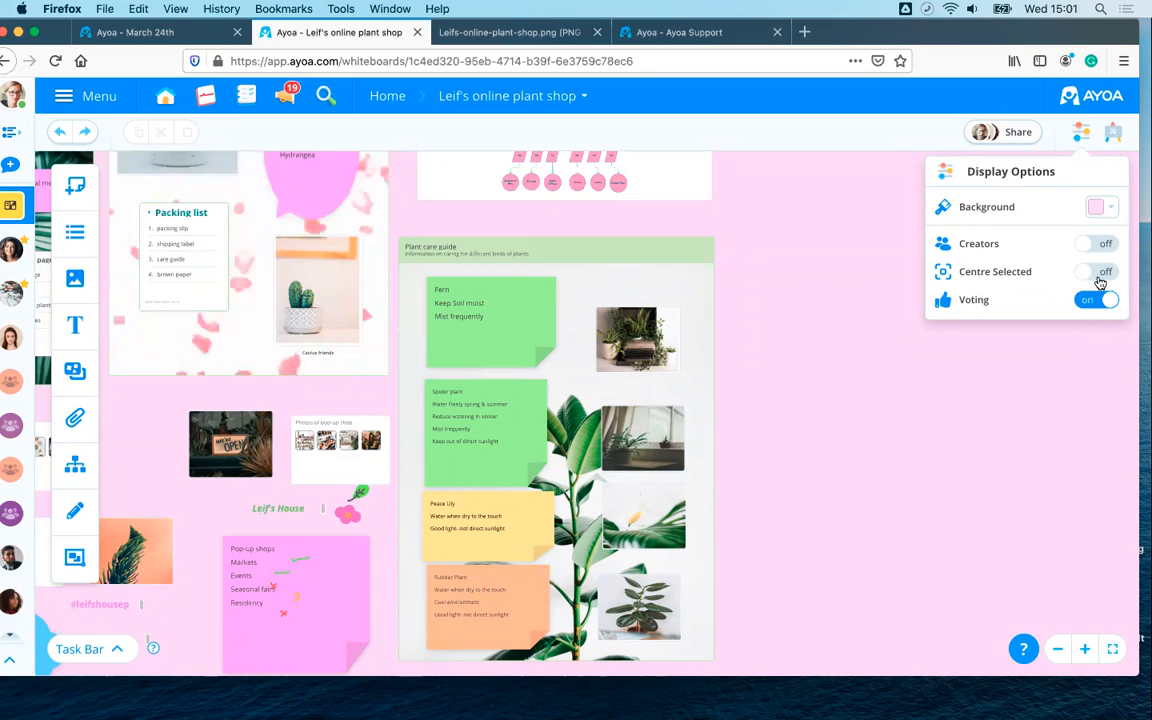
- Try Centre Selected on the Website Quiz card, then switch Centre Selected back off
{"action": "left_click", "coordinate": [1085, 274]}
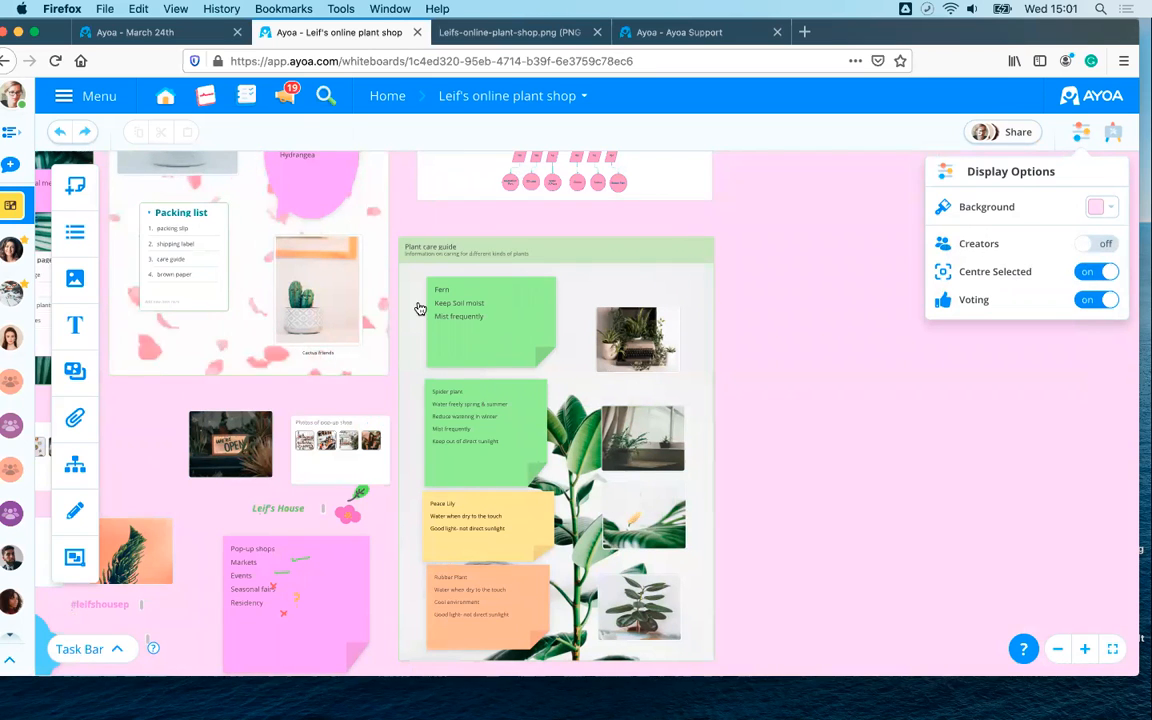
{"action": "left_click", "coordinate": [471, 197]}
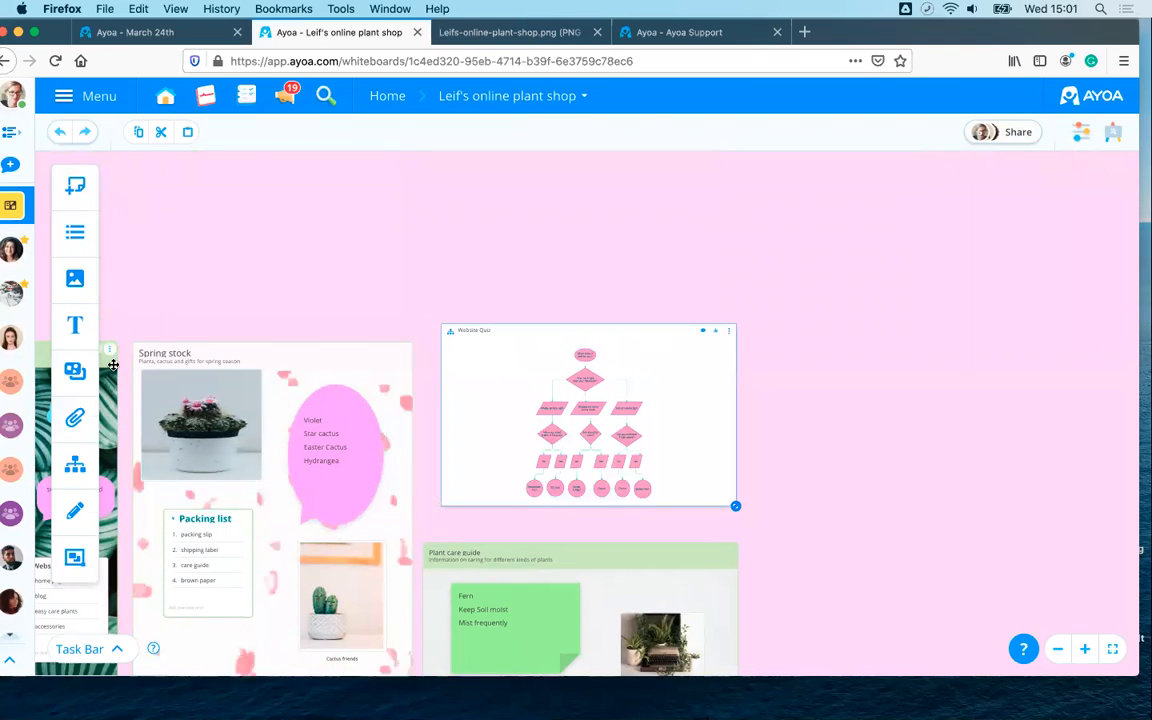
{"action": "scroll", "coordinate": [110, 375], "scroll_direction": "left", "scroll_amount": 2}
{"action": "scroll", "coordinate": [110, 375], "scroll_direction": "left", "scroll_amount": 5}
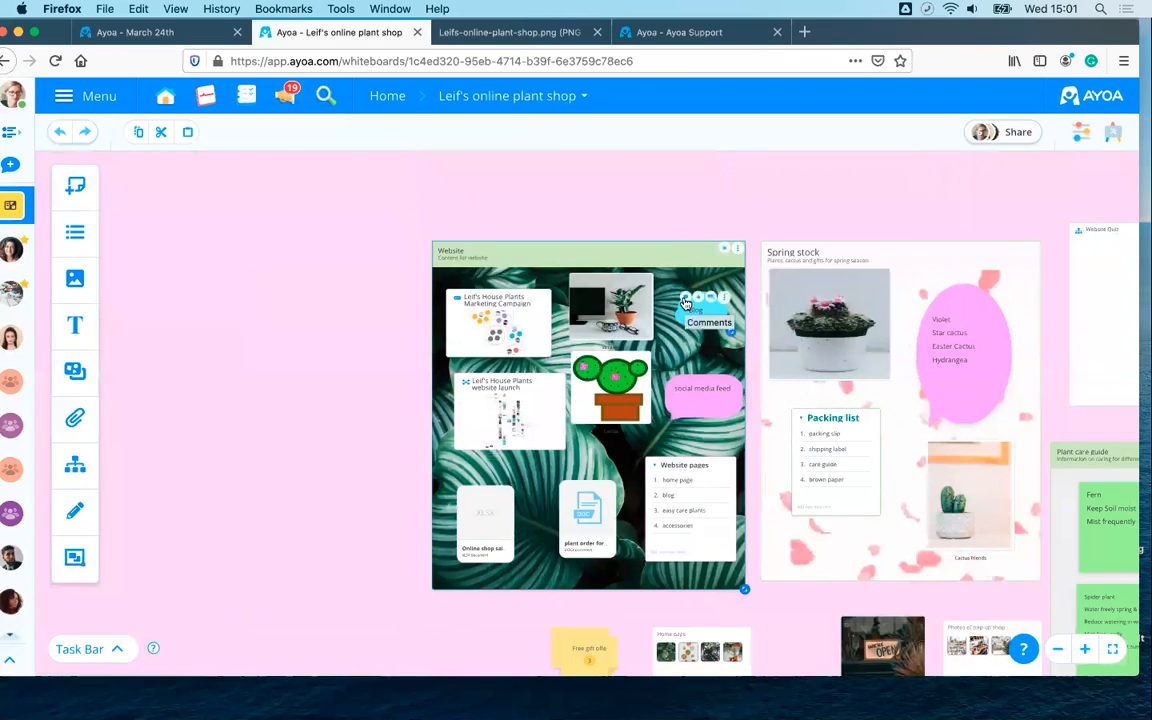
{"action": "left_click", "coordinate": [1081, 132]}
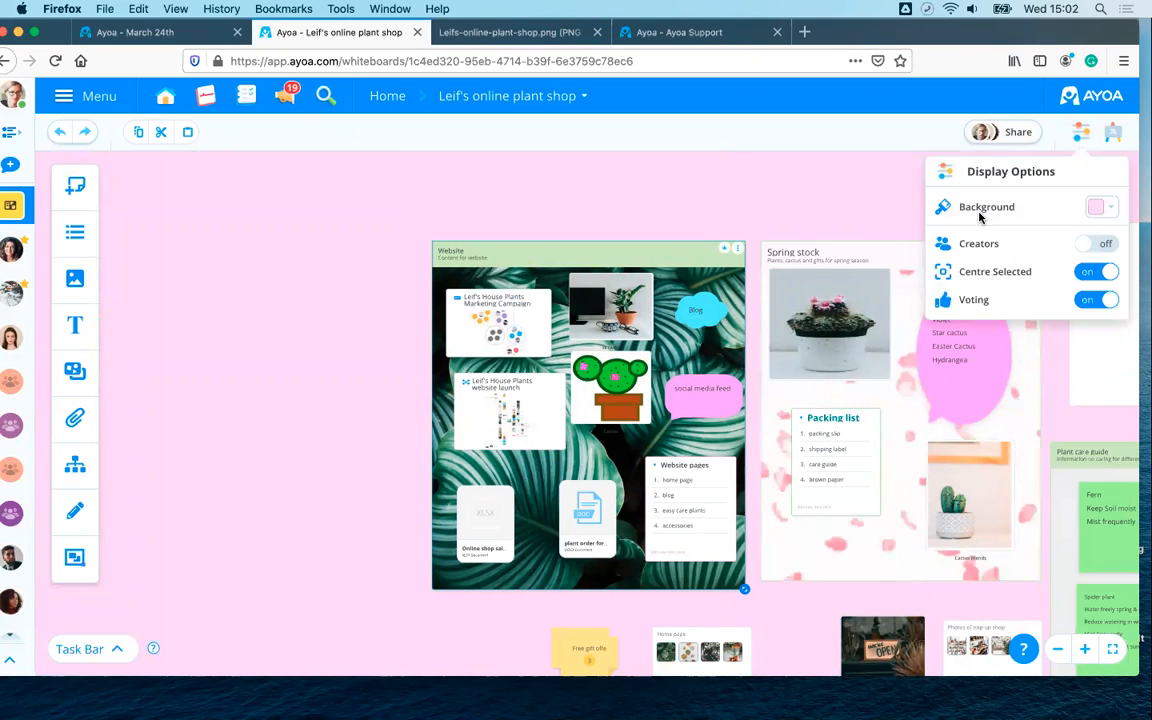
{"action": "left_click", "coordinate": [1100, 272]}
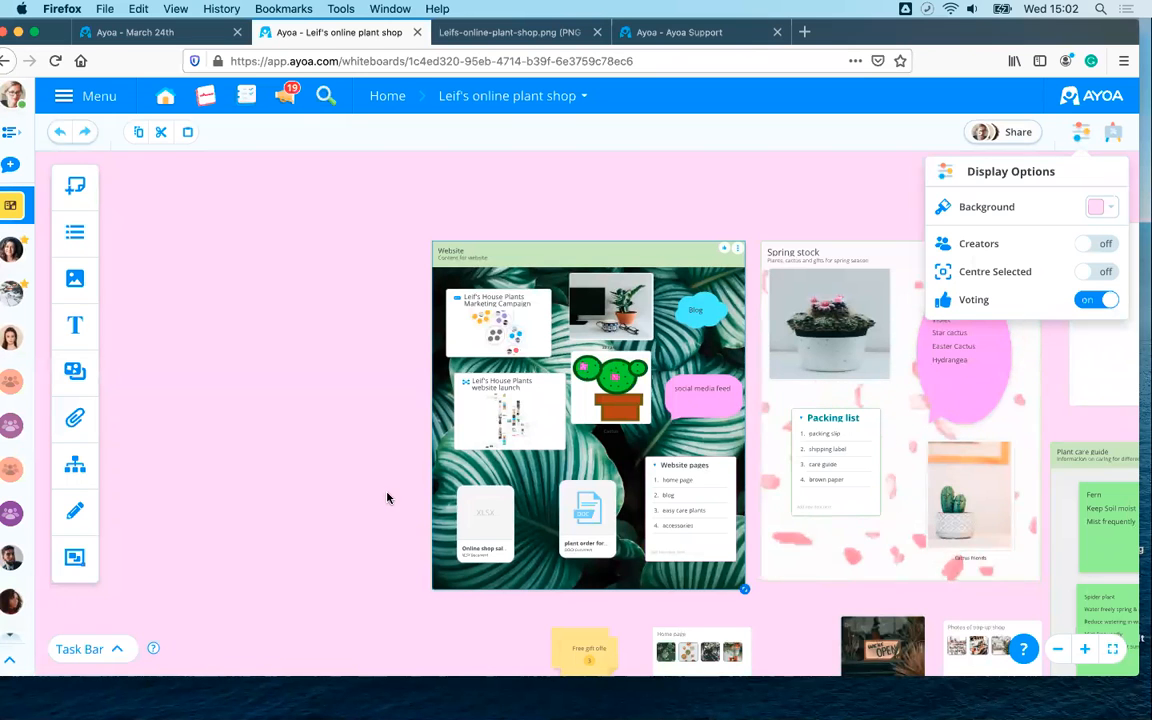
- Zoom into the Website board and give the desk plant photo card a thumbs-up
{"action": "scroll", "coordinate": [388, 494], "scroll_direction": "up", "scroll_amount": 5}
{"action": "scroll", "coordinate": [250, 370], "scroll_direction": "down", "scroll_amount": 4}
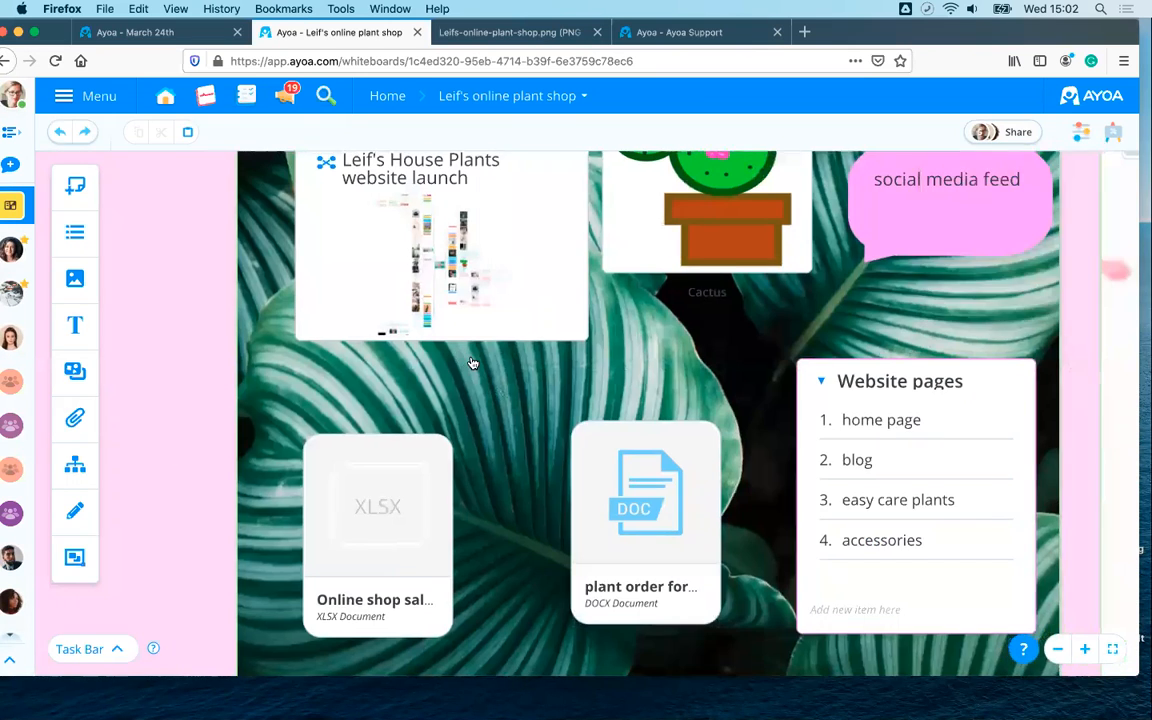
{"action": "scroll", "coordinate": [170, 455], "scroll_direction": "up", "scroll_amount": 4}
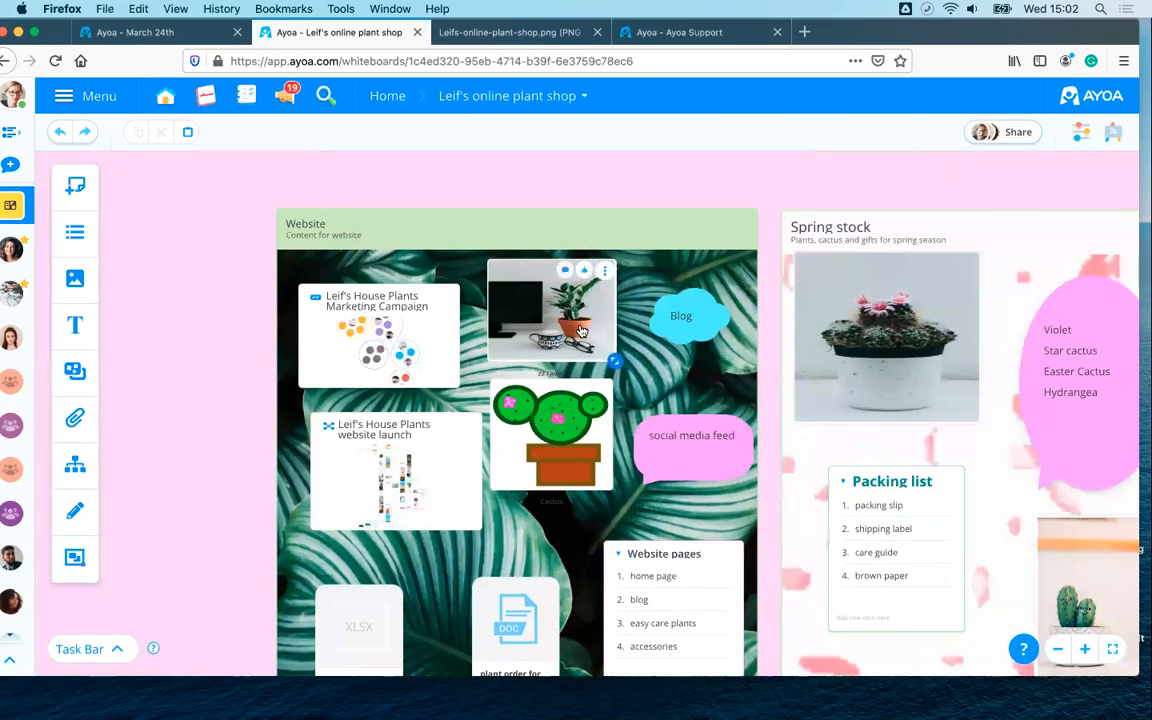
{"action": "scroll", "coordinate": [578, 322], "scroll_direction": "up", "scroll_amount": 4}
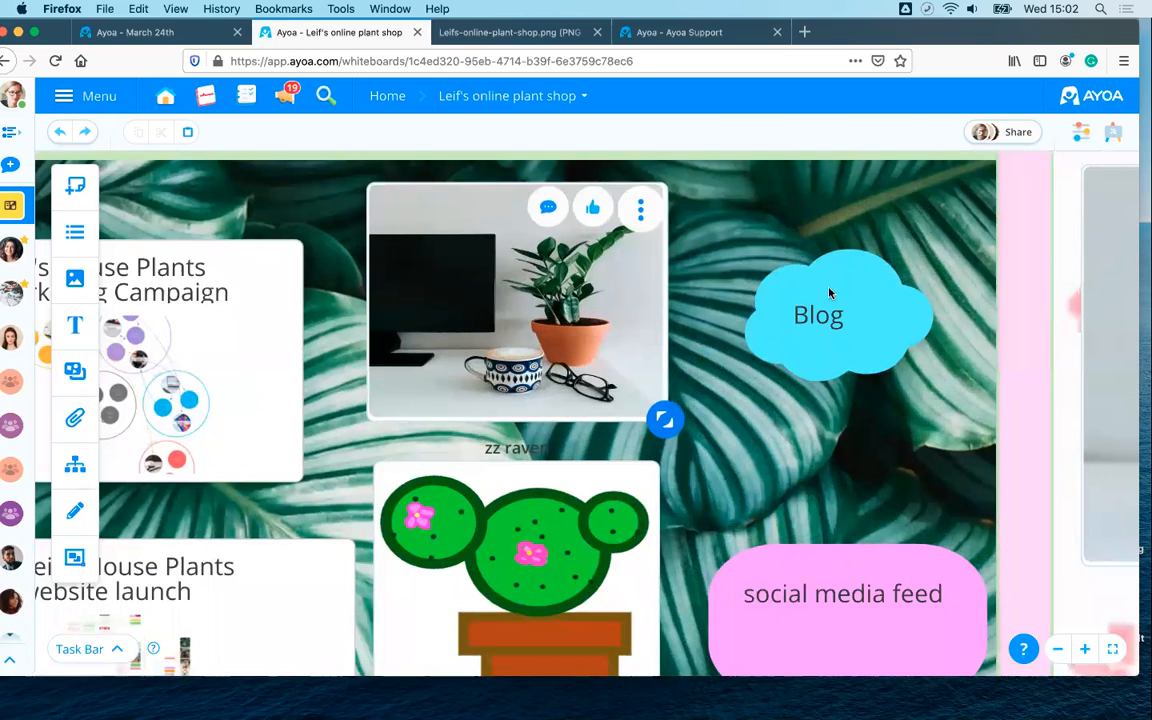
{"action": "mouse_move", "coordinate": [593, 210]}
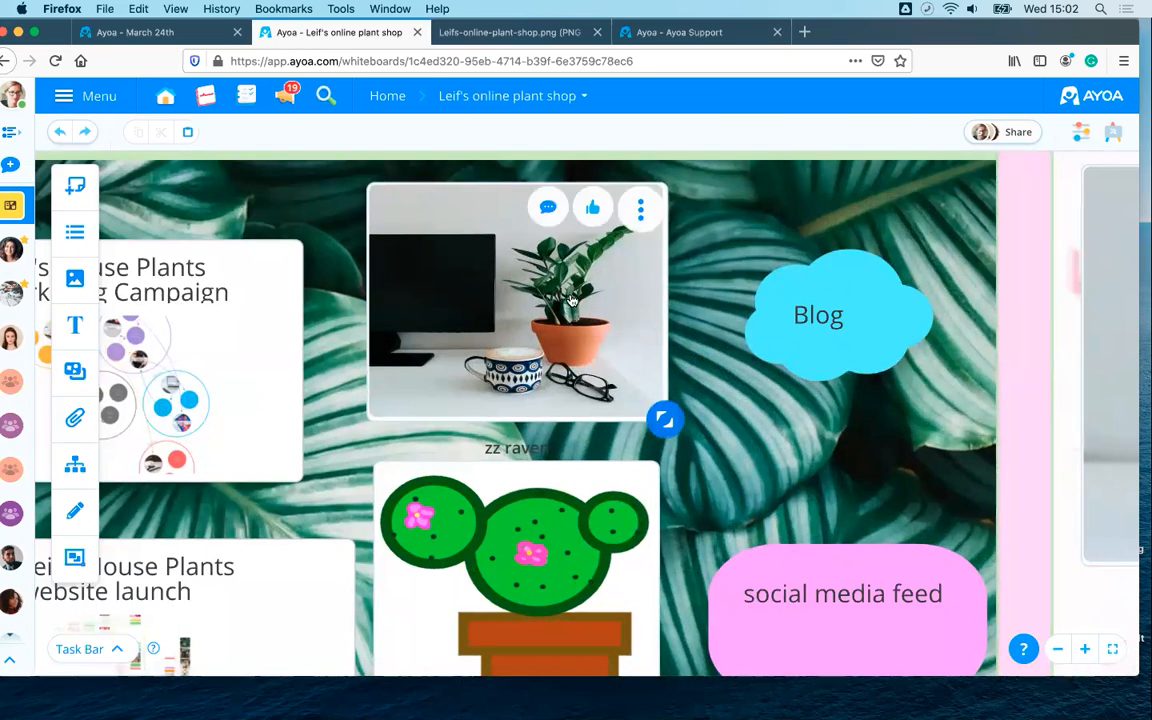
{"action": "left_click", "coordinate": [592, 211]}
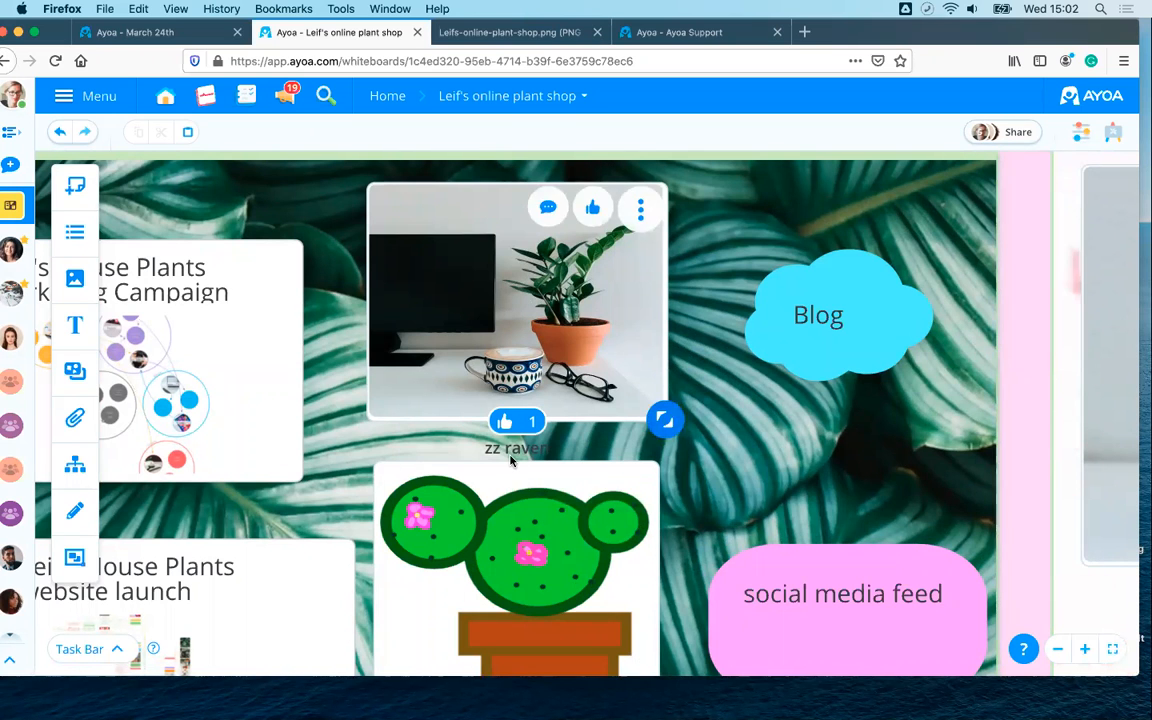
- Zoom back out and check the whiteboard's sharing settings and members, then close them
{"action": "scroll", "coordinate": [501, 419], "scroll_direction": "down", "scroll_amount": 3}
{"action": "scroll", "coordinate": [501, 419], "scroll_direction": "down", "scroll_amount": 3}
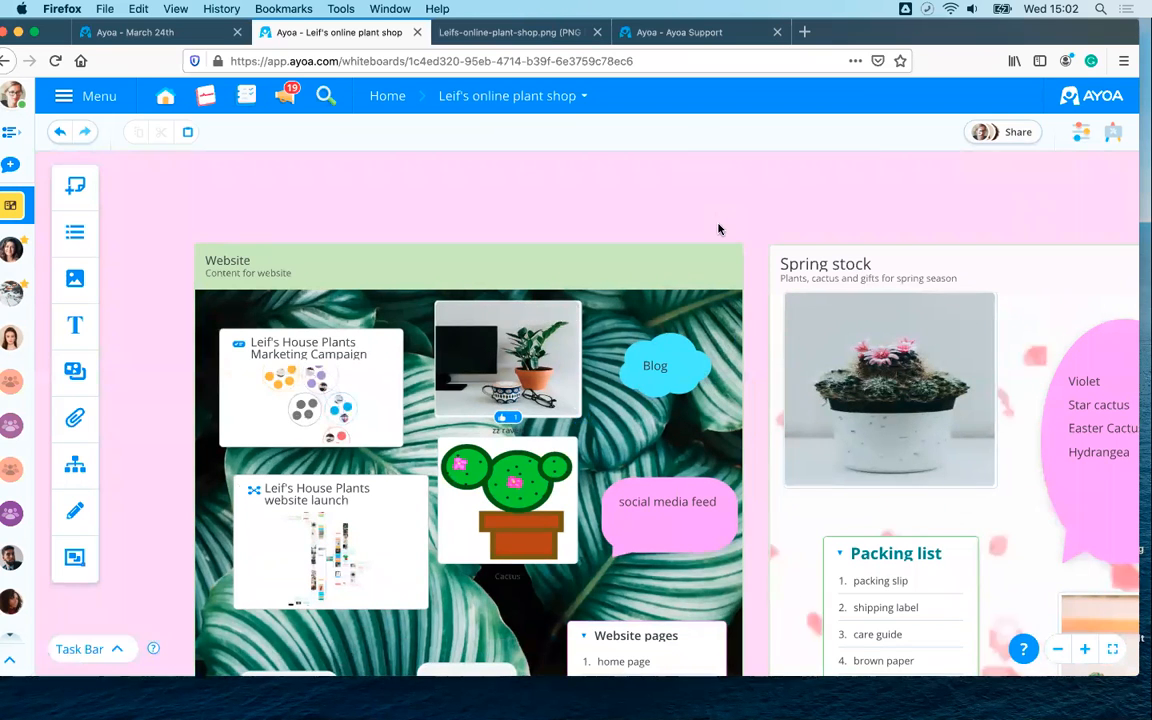
{"action": "scroll", "coordinate": [715, 235], "scroll_direction": "down", "scroll_amount": 4}
{"action": "scroll", "coordinate": [530, 190], "scroll_direction": "down", "scroll_amount": 5}
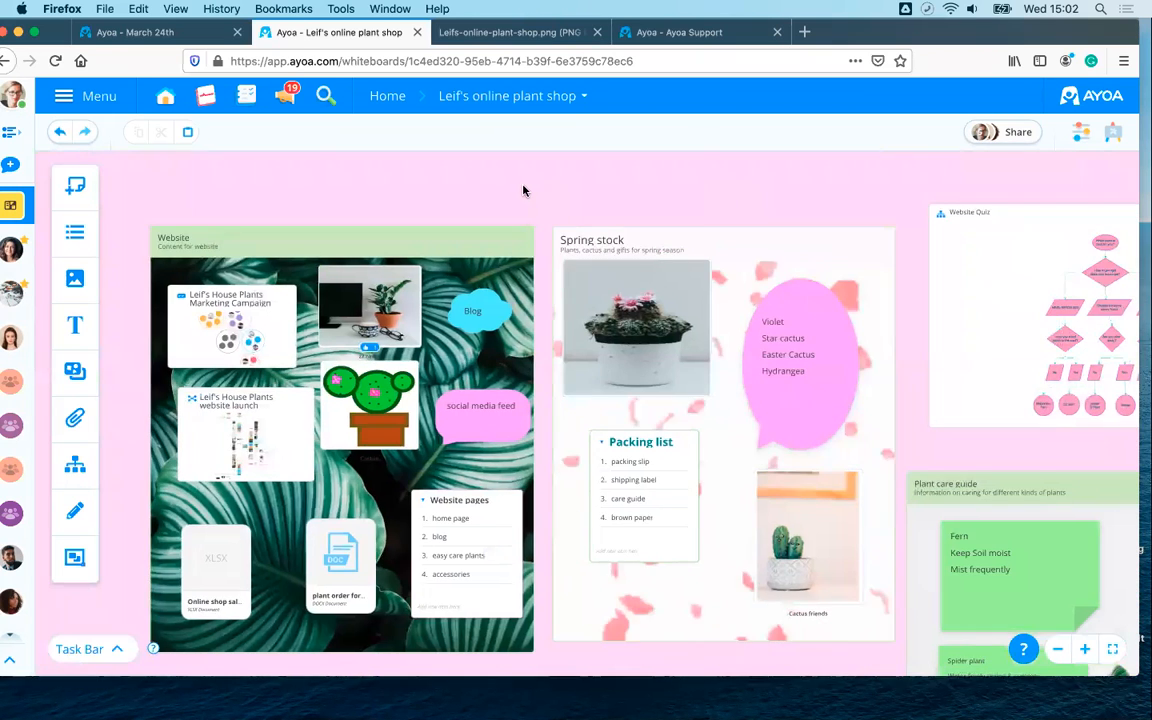
{"action": "left_click", "coordinate": [1082, 134]}
{"action": "left_click", "coordinate": [1001, 137]}
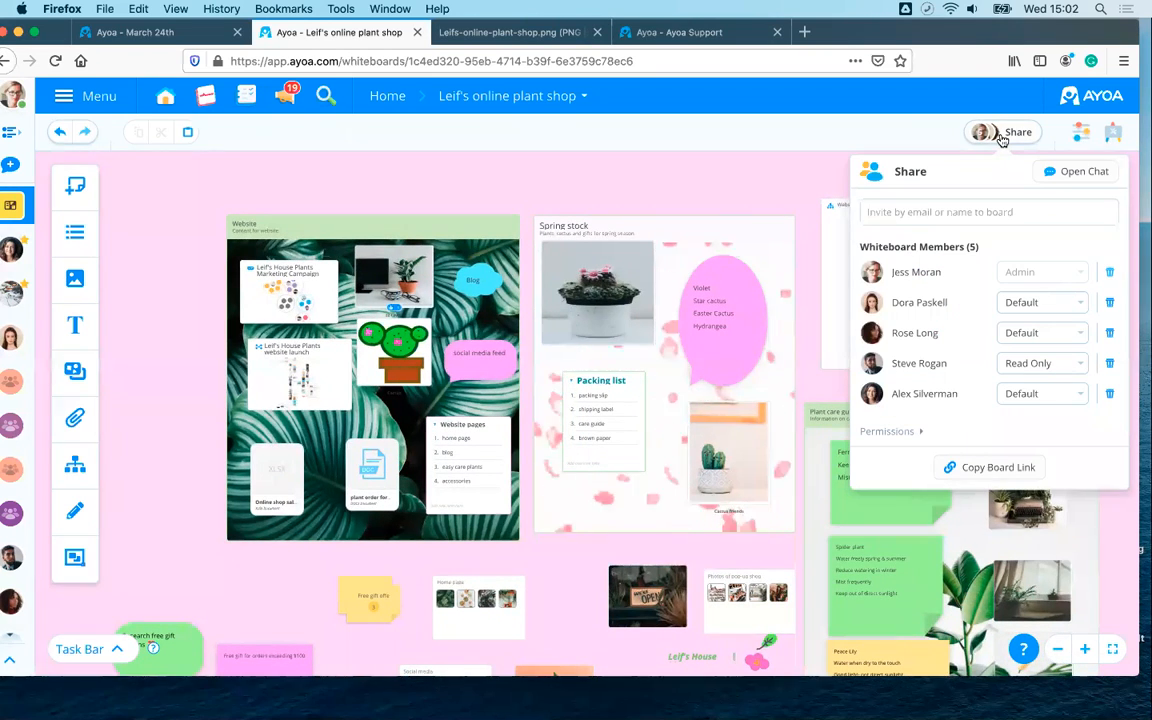
{"action": "left_click", "coordinate": [1001, 137]}
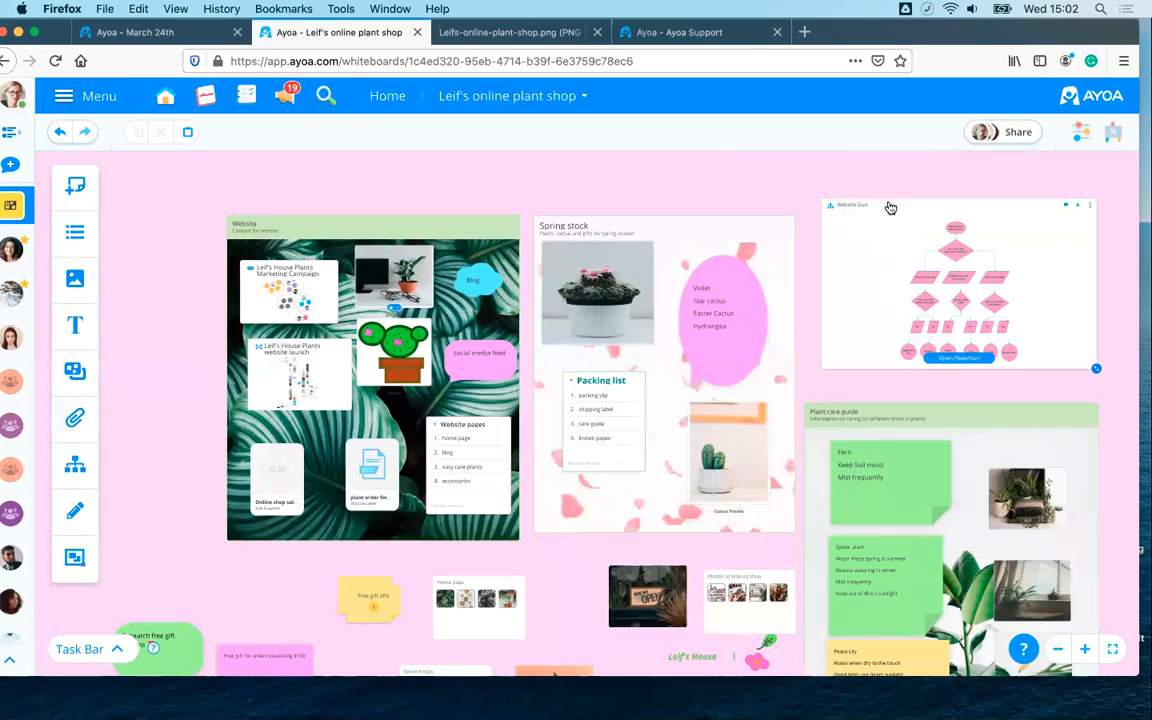
{"action": "scroll", "coordinate": [887, 205], "scroll_direction": "down", "scroll_amount": 2}
{"action": "scroll", "coordinate": [550, 188], "scroll_direction": "up", "scroll_amount": 3}
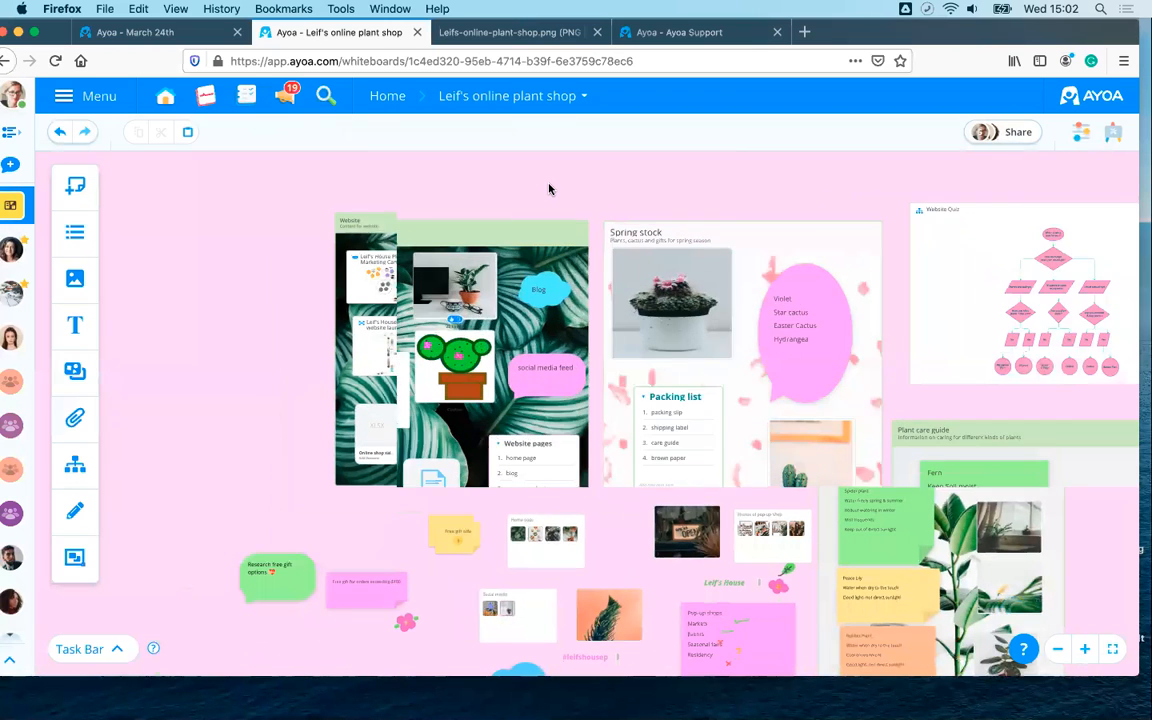
{"action": "scroll", "coordinate": [550, 188], "scroll_direction": "down", "scroll_amount": 3}
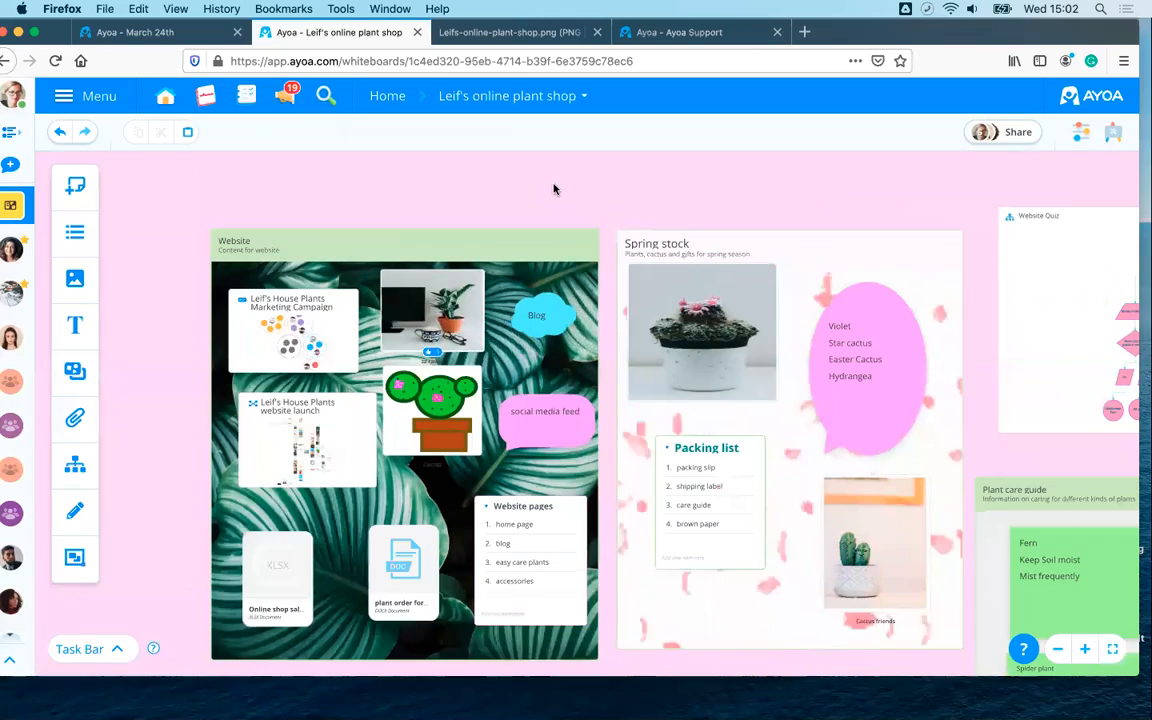
{"action": "scroll", "coordinate": [375, 175], "scroll_direction": "down", "scroll_amount": 5}
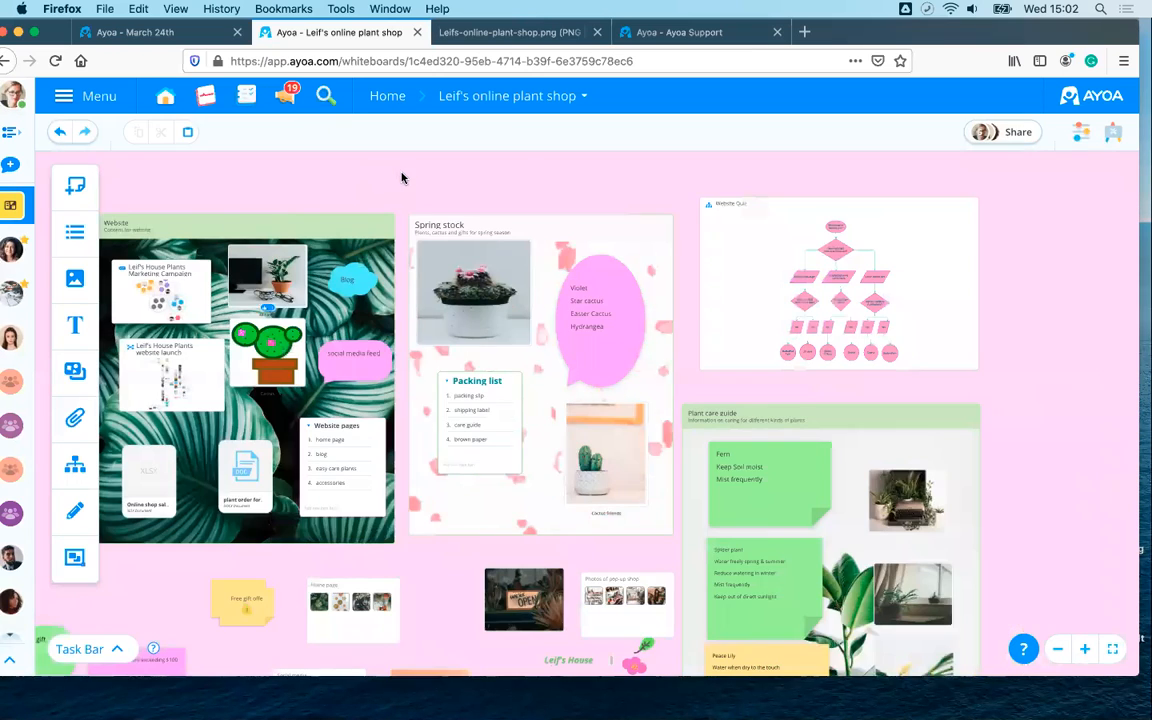
{"action": "left_click_drag", "start_coordinate": [403, 162], "coordinate": [450, 158]}
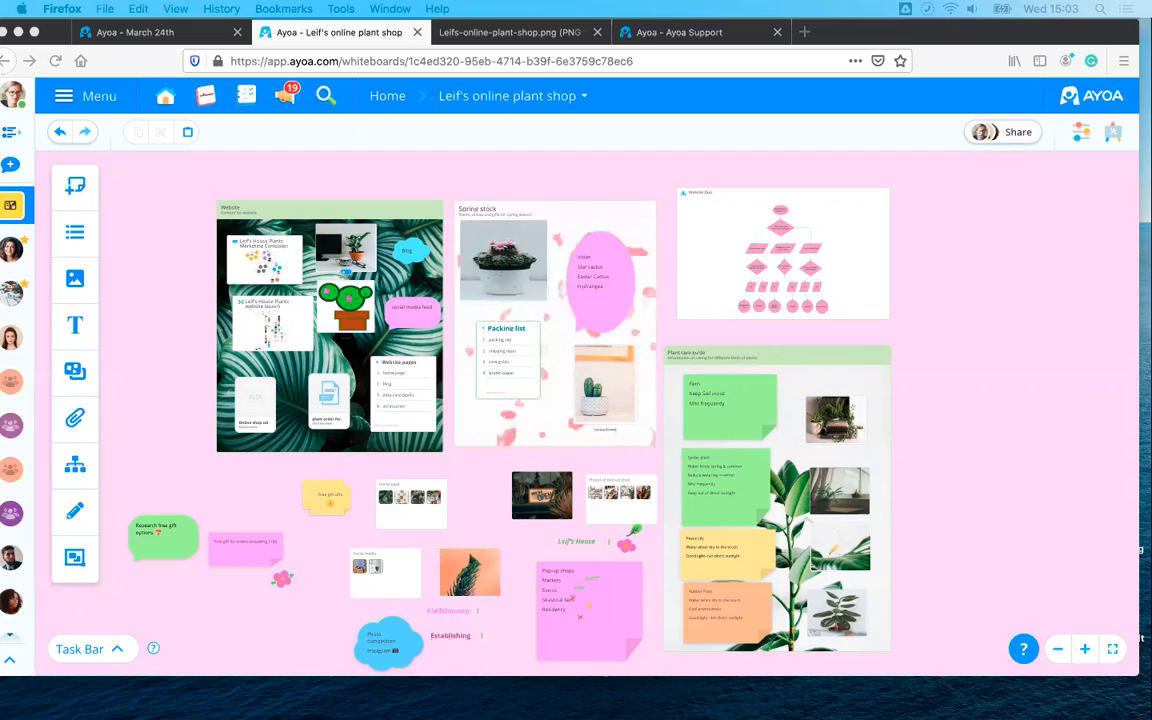
- Switch to the March 24th whiteboard, dismiss the export notice, and go to the Home dashboard
{"action": "left_click", "coordinate": [158, 31]}
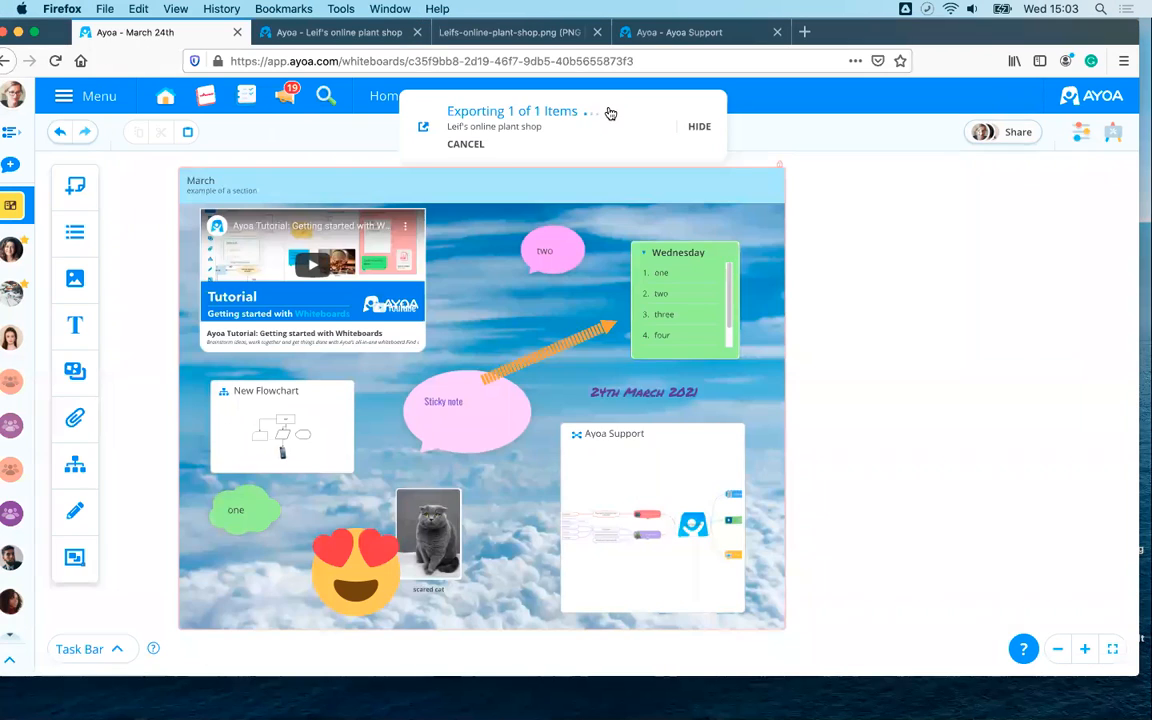
{"action": "left_click", "coordinate": [697, 128]}
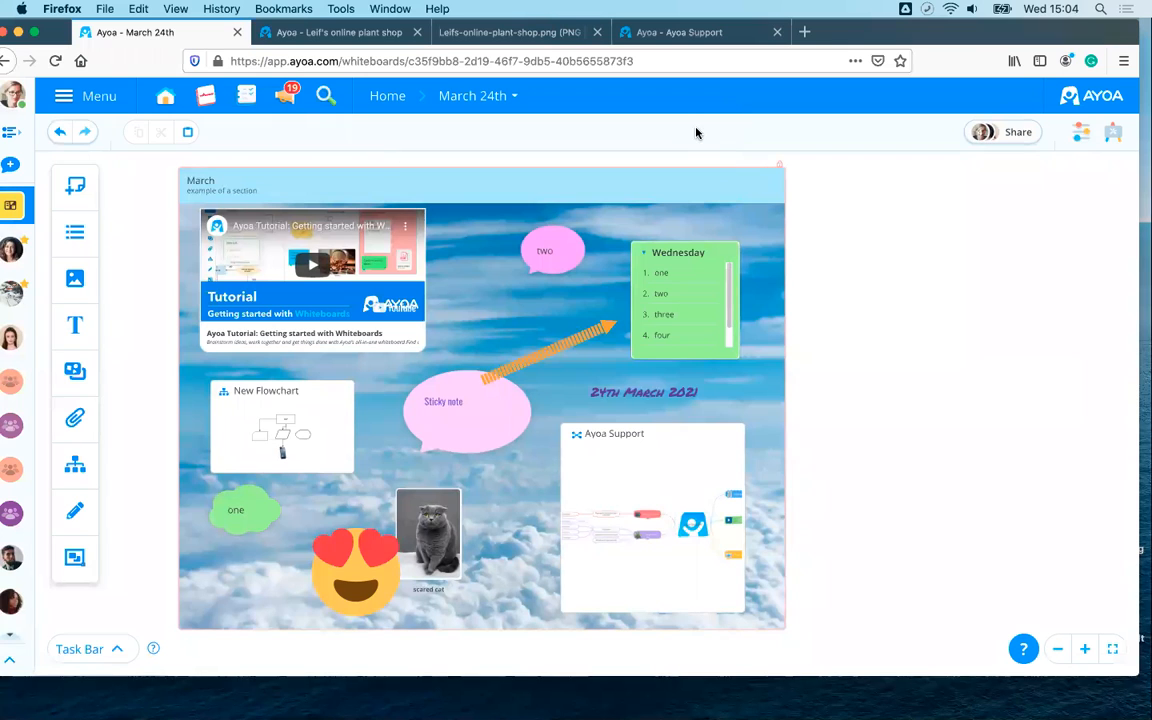
{"action": "left_click", "coordinate": [389, 96]}
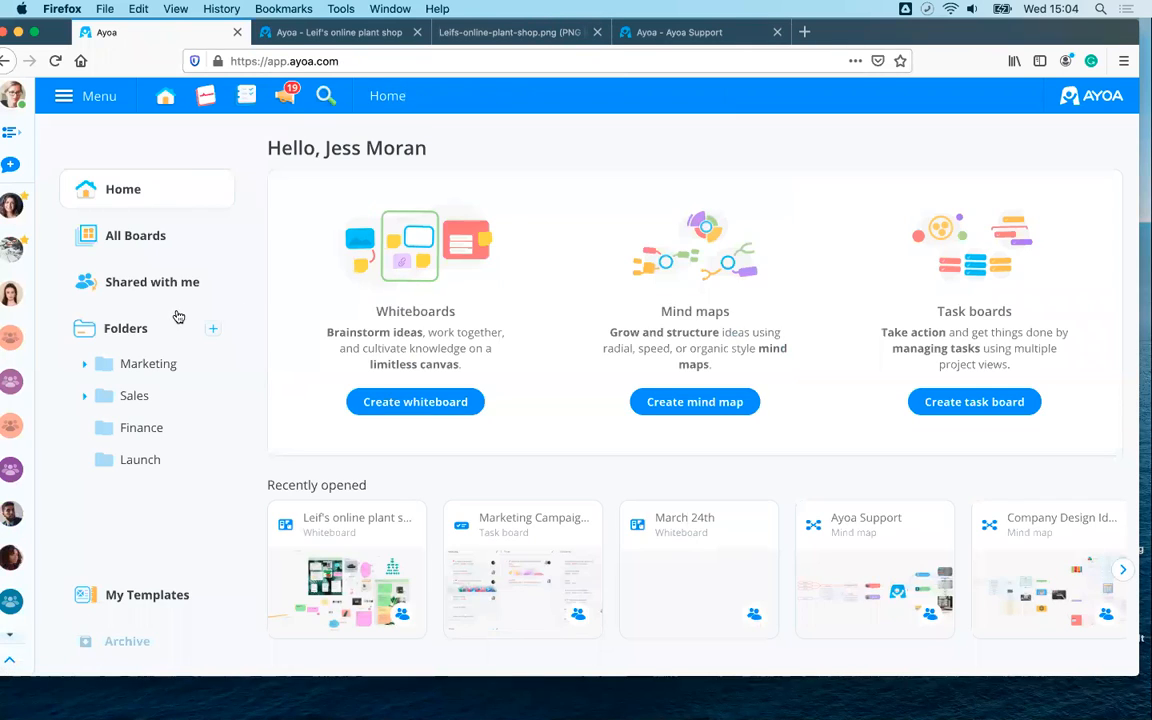
- Browse the new whiteboard templates, then close the dialog without creating one
{"action": "left_click", "coordinate": [411, 401]}
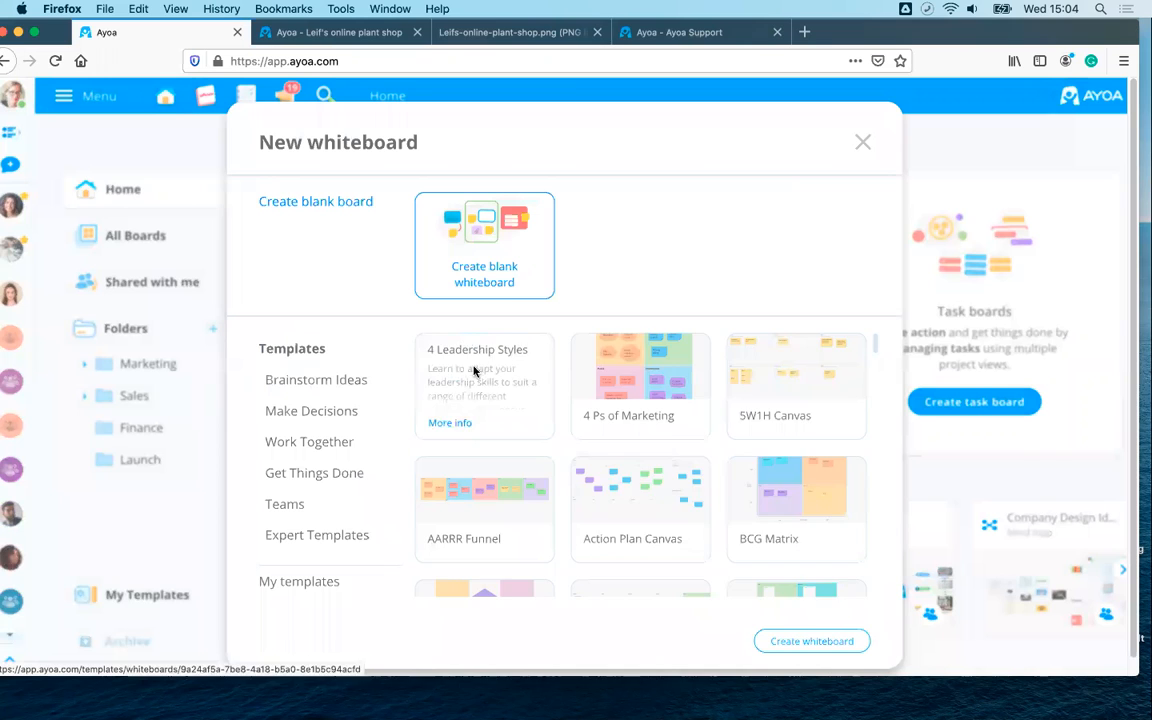
{"action": "scroll", "coordinate": [473, 370], "scroll_direction": "down", "scroll_amount": 5}
{"action": "scroll", "coordinate": [540, 424], "scroll_direction": "down", "scroll_amount": 10}
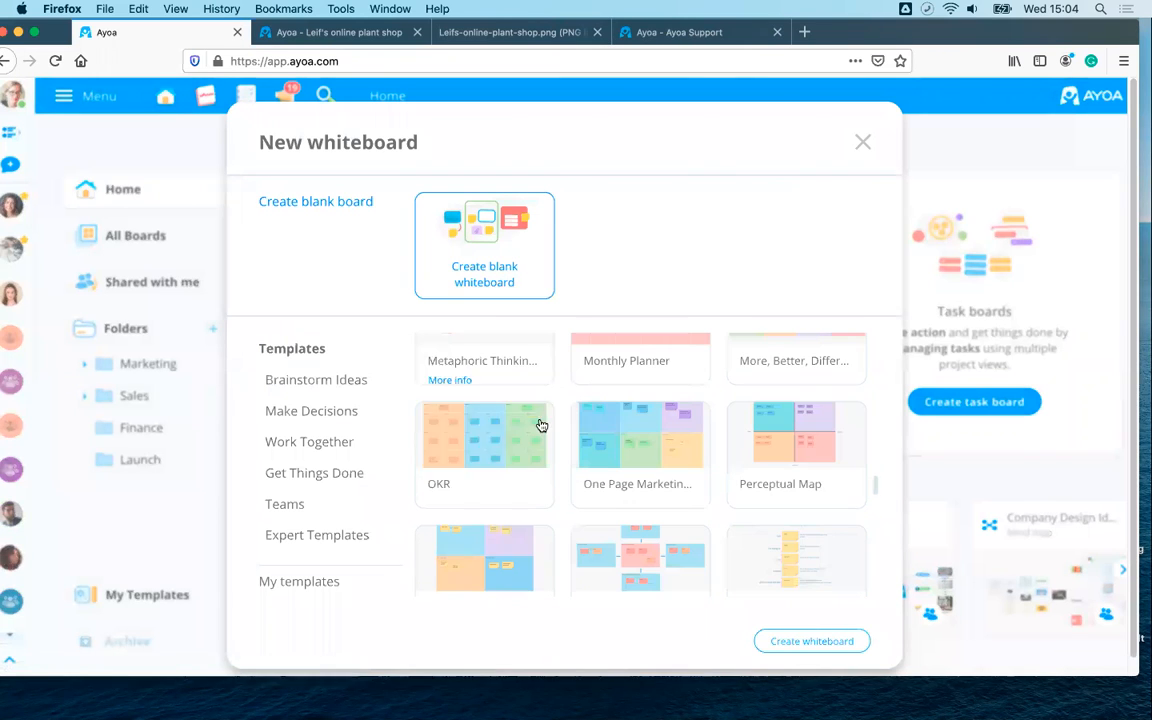
{"action": "left_click", "coordinate": [861, 141]}
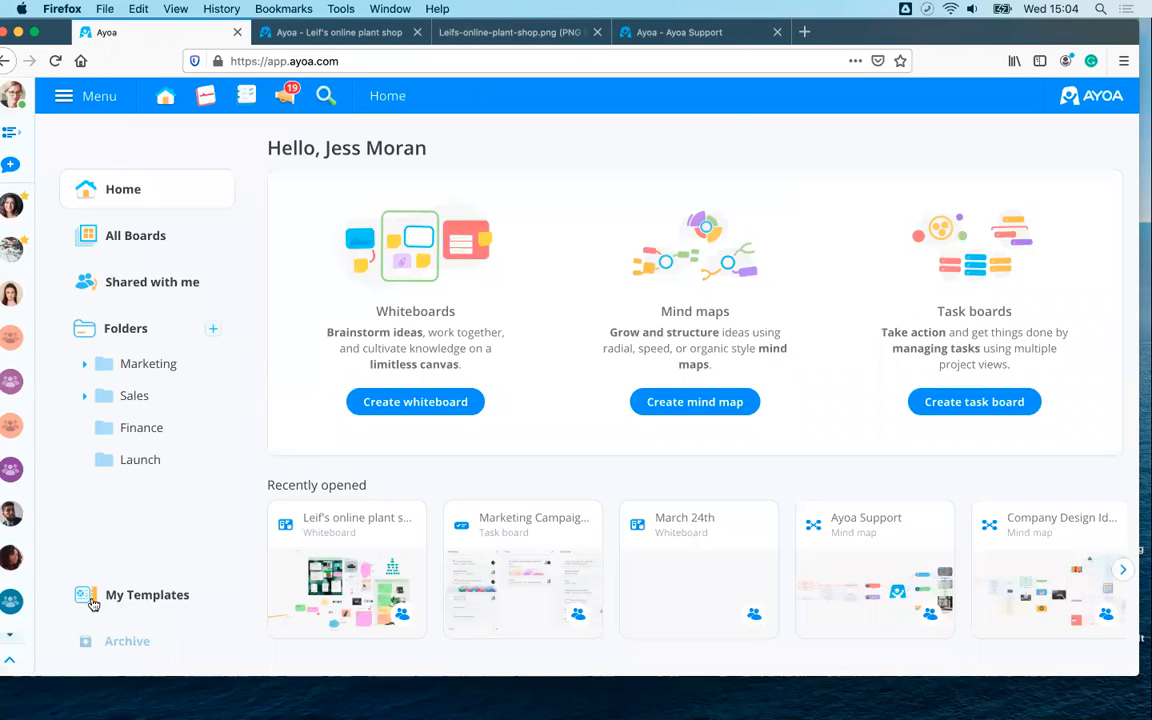
- Go to My Templates and open the settings of the team mind map template
{"action": "left_click", "coordinate": [139, 600]}
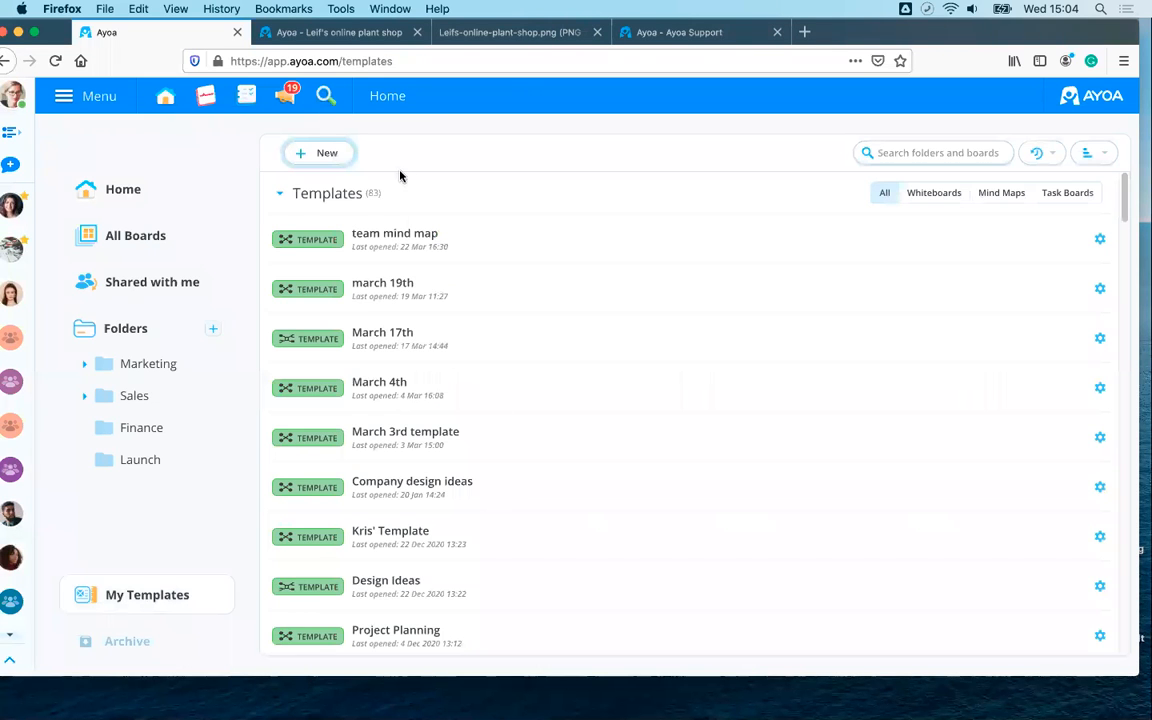
{"action": "scroll", "coordinate": [406, 362], "scroll_direction": "down", "scroll_amount": 10}
{"action": "scroll", "coordinate": [408, 359], "scroll_direction": "up", "scroll_amount": 8}
{"action": "scroll", "coordinate": [407, 358], "scroll_direction": "up", "scroll_amount": 2}
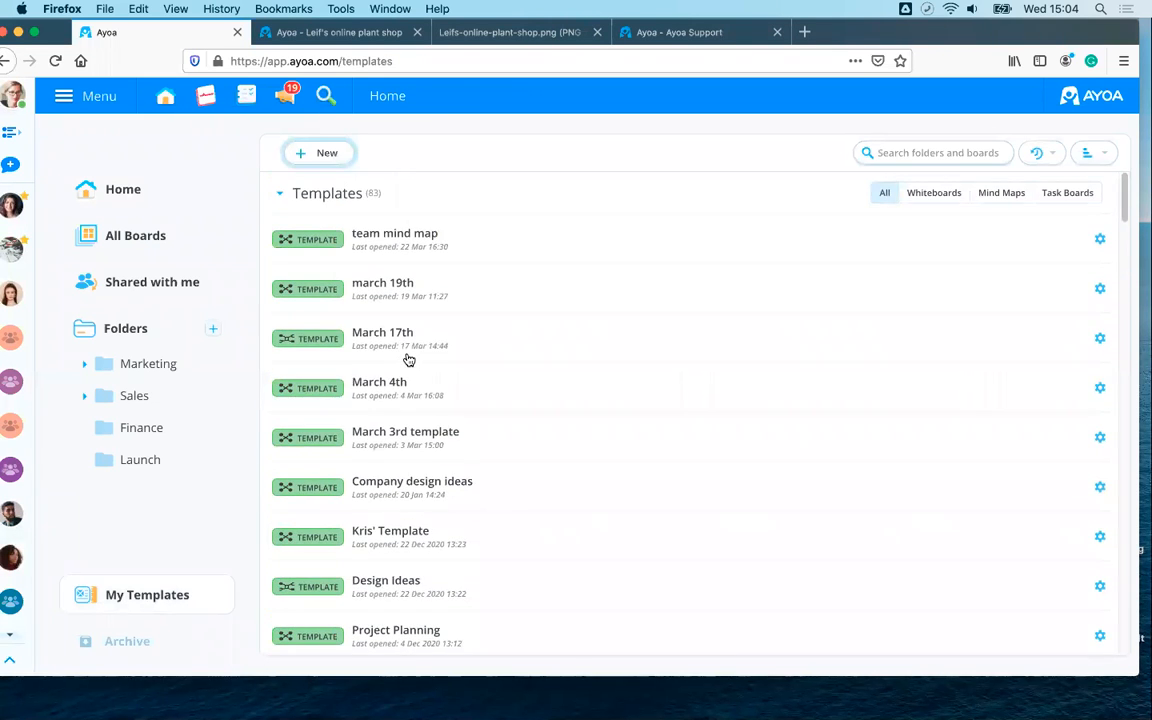
{"action": "left_click", "coordinate": [1100, 241]}
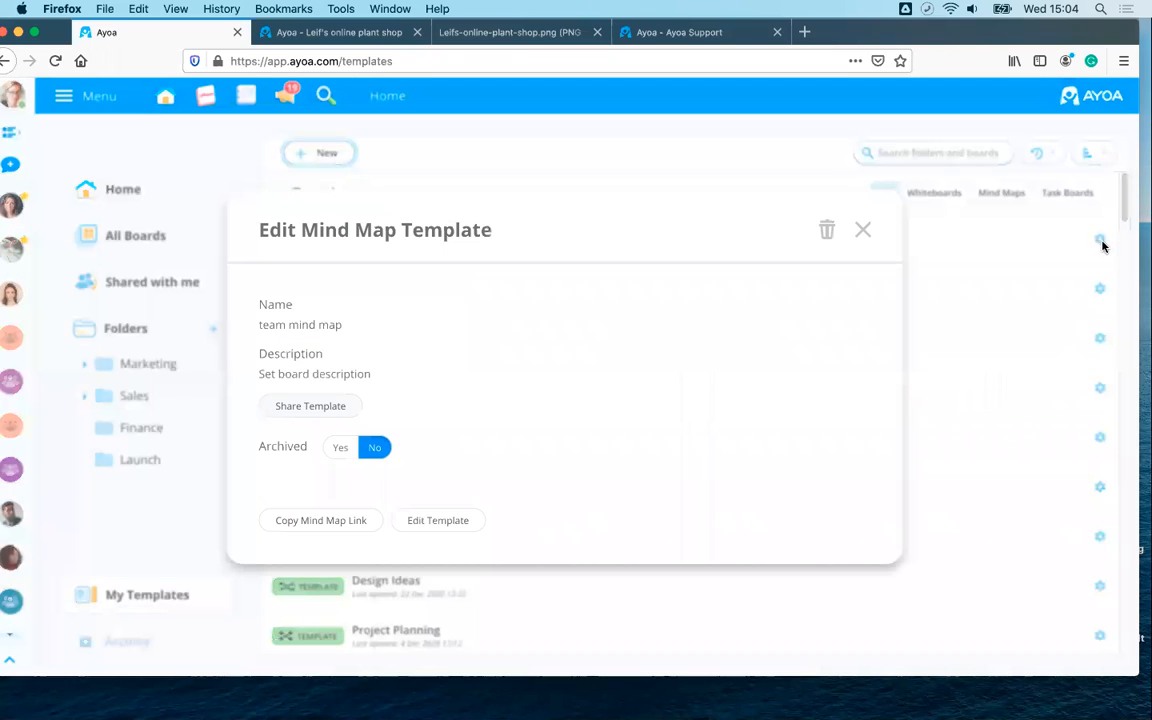
- Turn on public sharing for the template to get a link, then close all its dialogs
{"action": "left_click", "coordinate": [290, 406]}
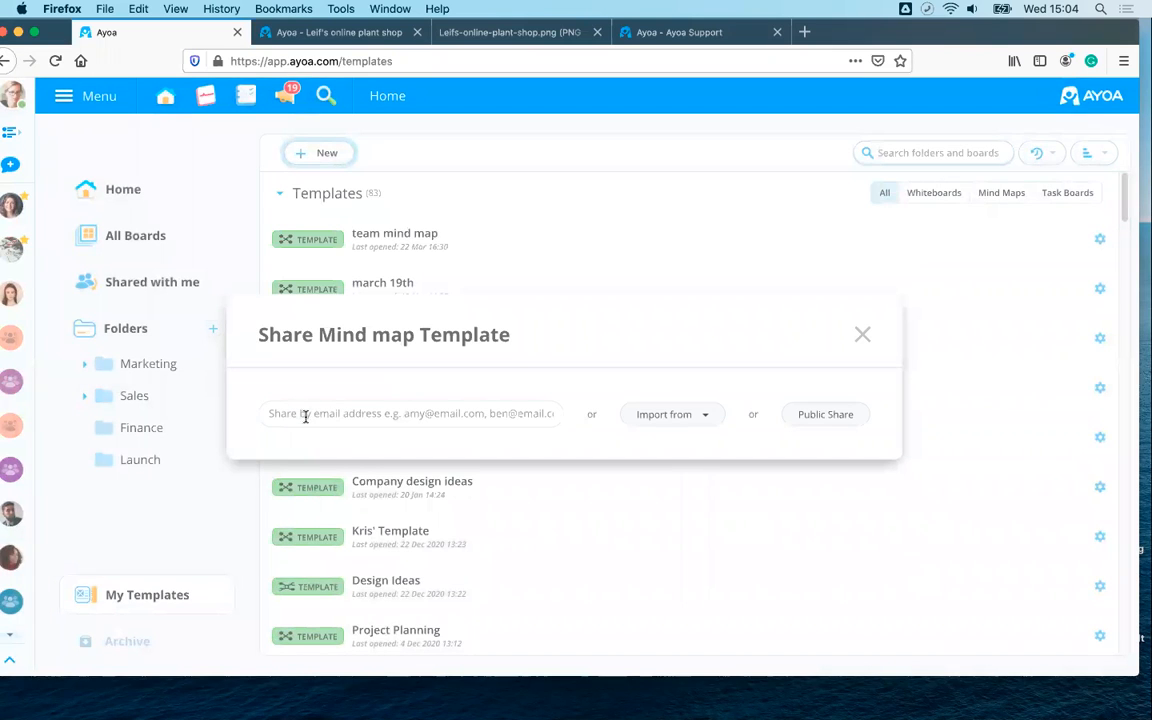
{"action": "left_click", "coordinate": [292, 415]}
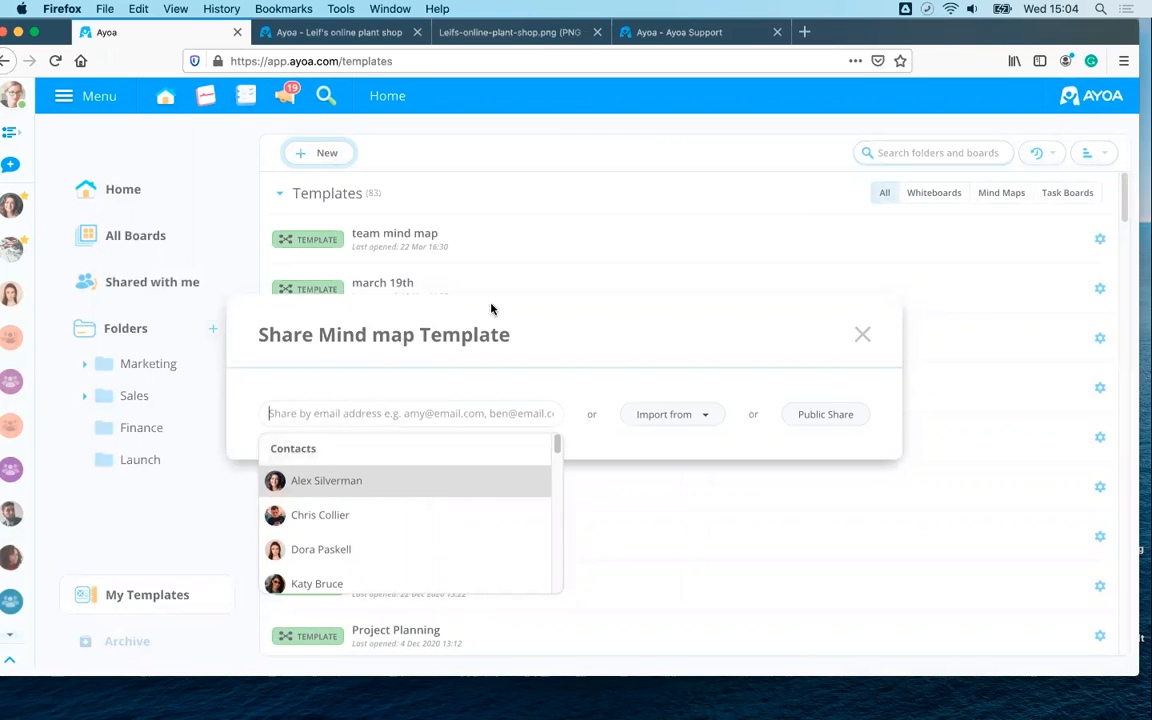
{"action": "left_click", "coordinate": [565, 336]}
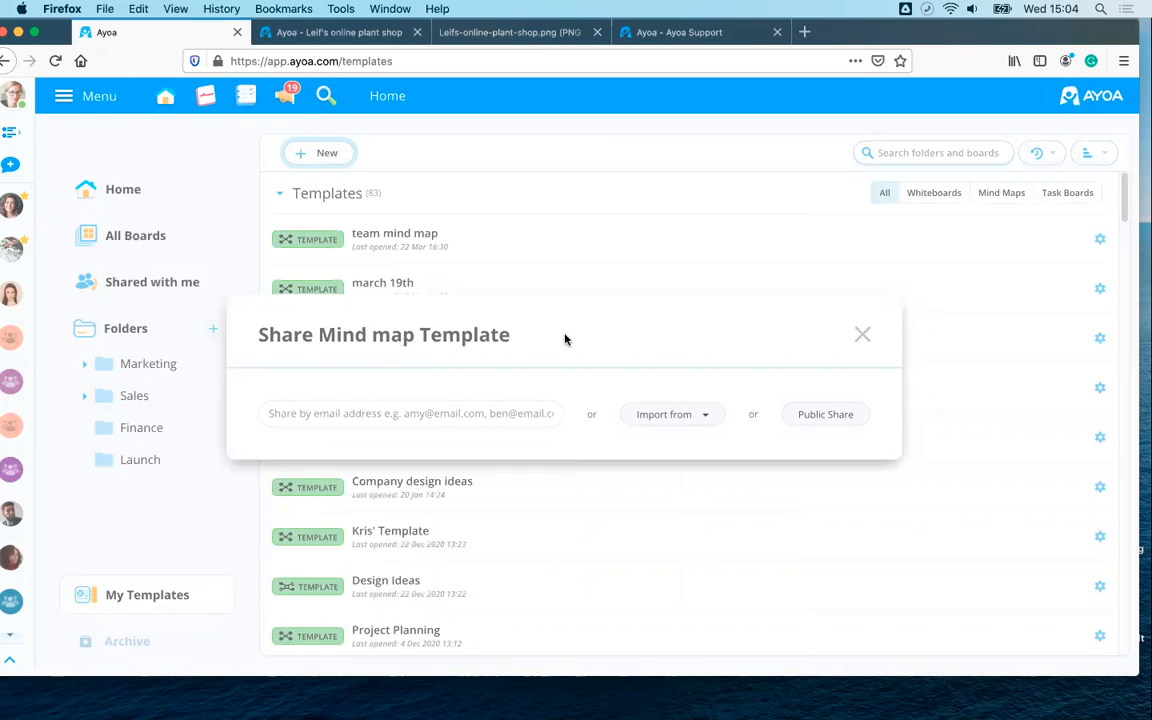
{"action": "left_click", "coordinate": [812, 420]}
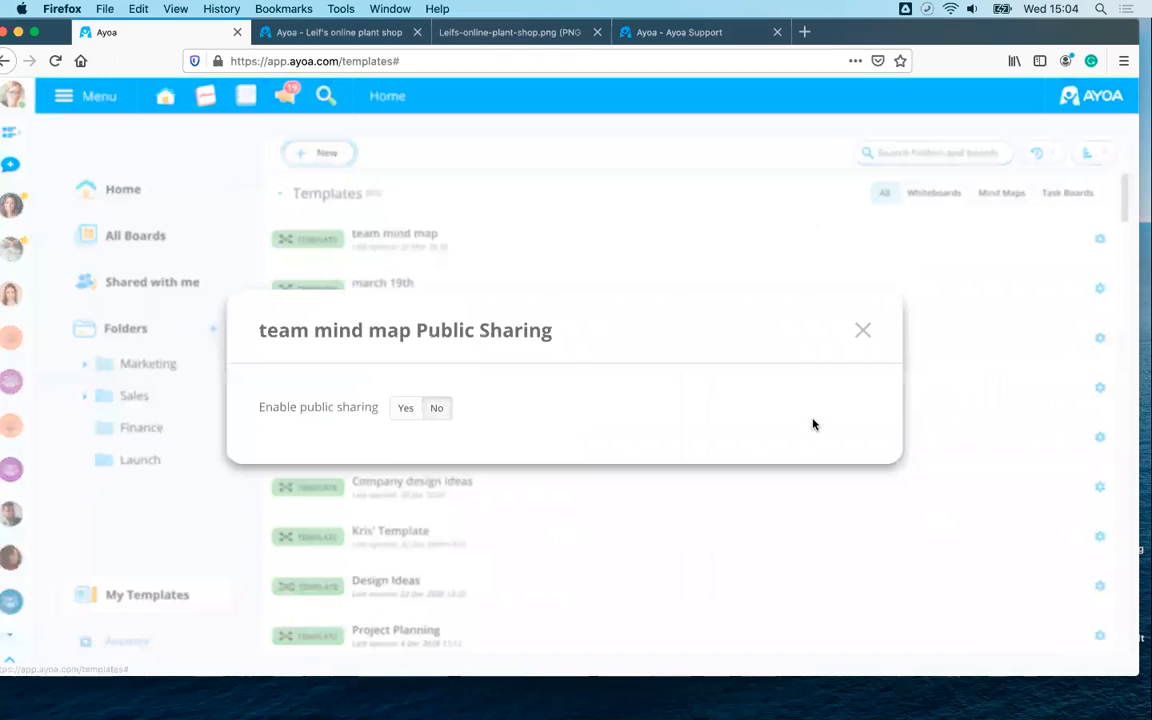
{"action": "left_click", "coordinate": [402, 410]}
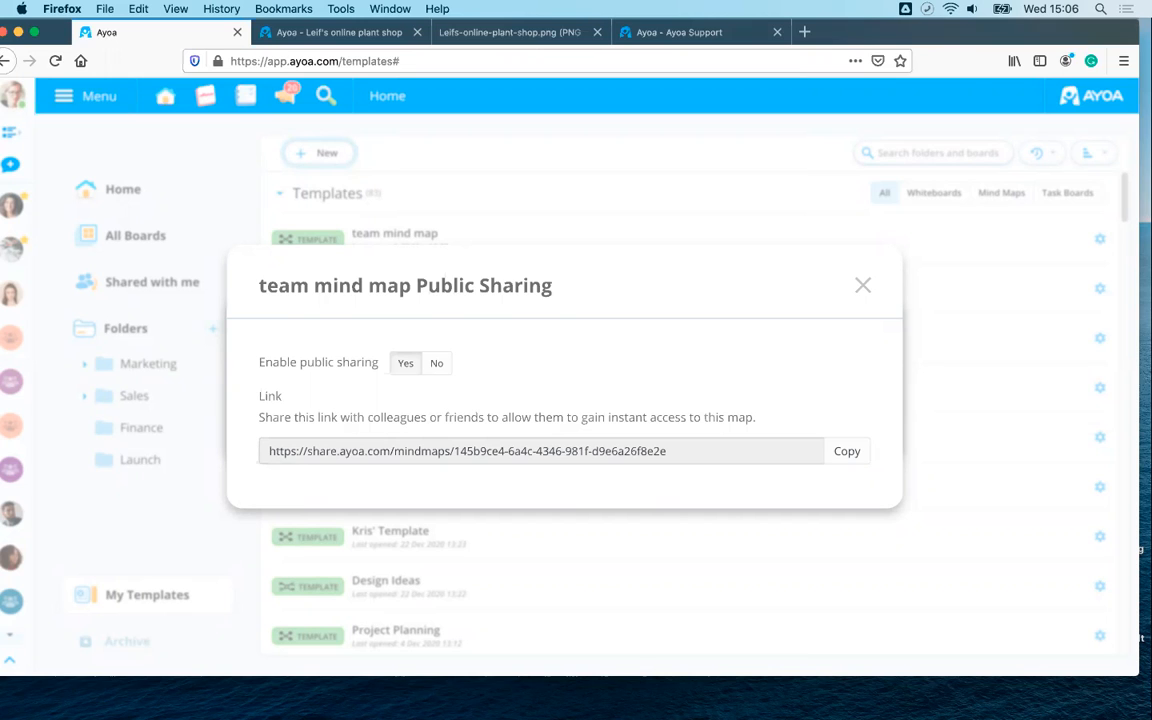
{"action": "left_click", "coordinate": [863, 285]}
{"action": "left_click", "coordinate": [866, 333]}
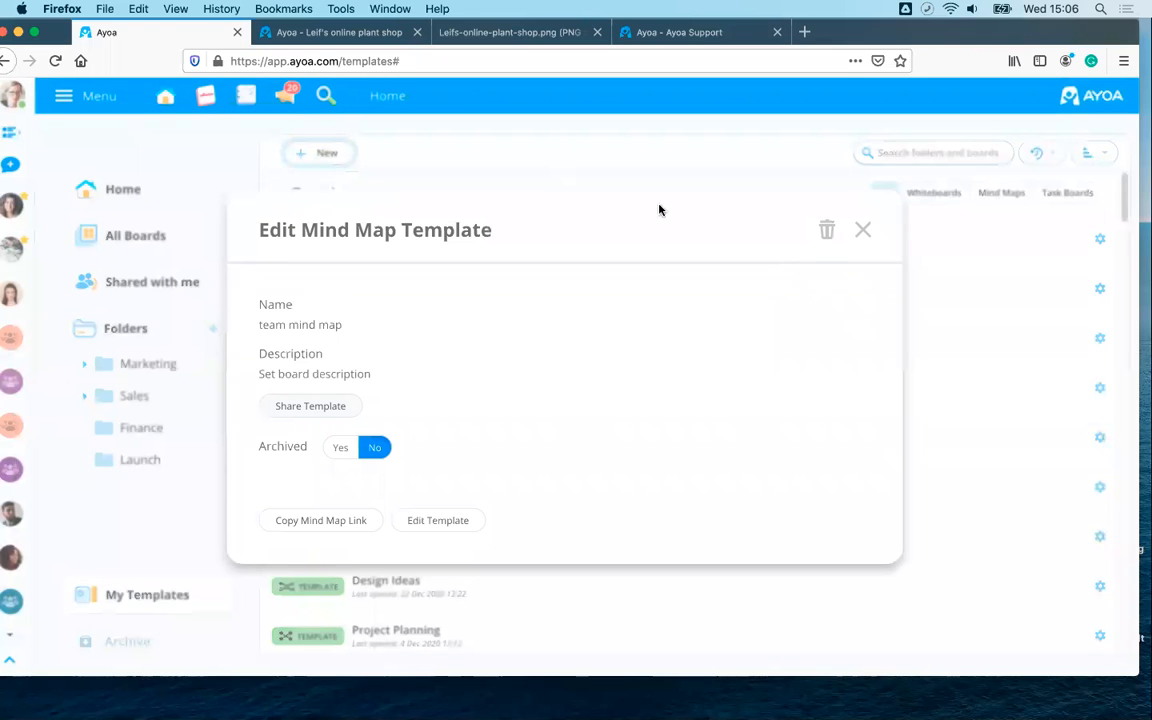
{"action": "left_click", "coordinate": [863, 229]}
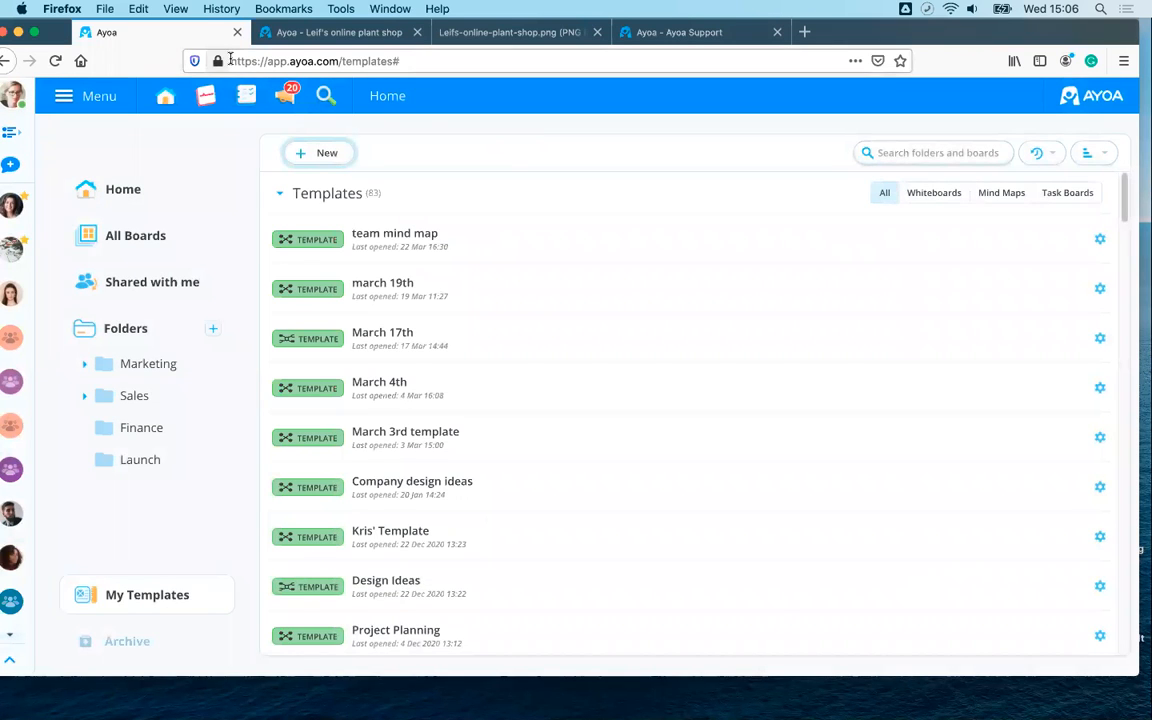
- On Leif's online plant shop whiteboard, review its sharing members and invitable contacts, then close the panel
{"action": "left_click", "coordinate": [330, 32]}
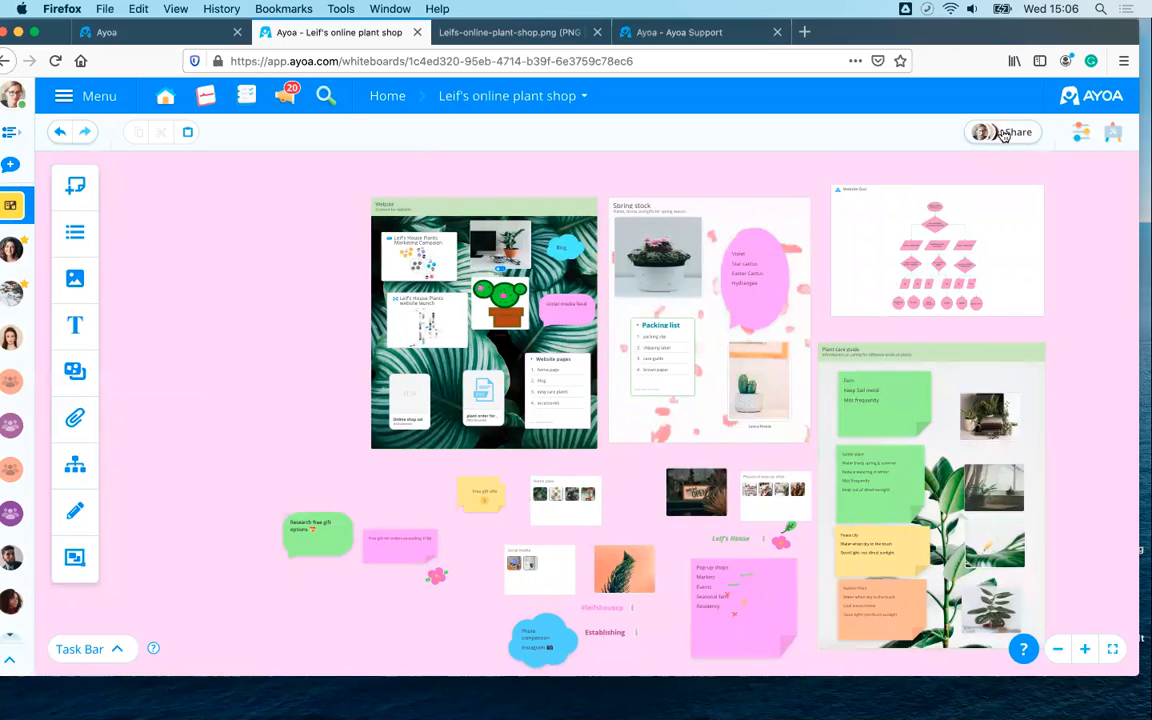
{"action": "left_click", "coordinate": [988, 131]}
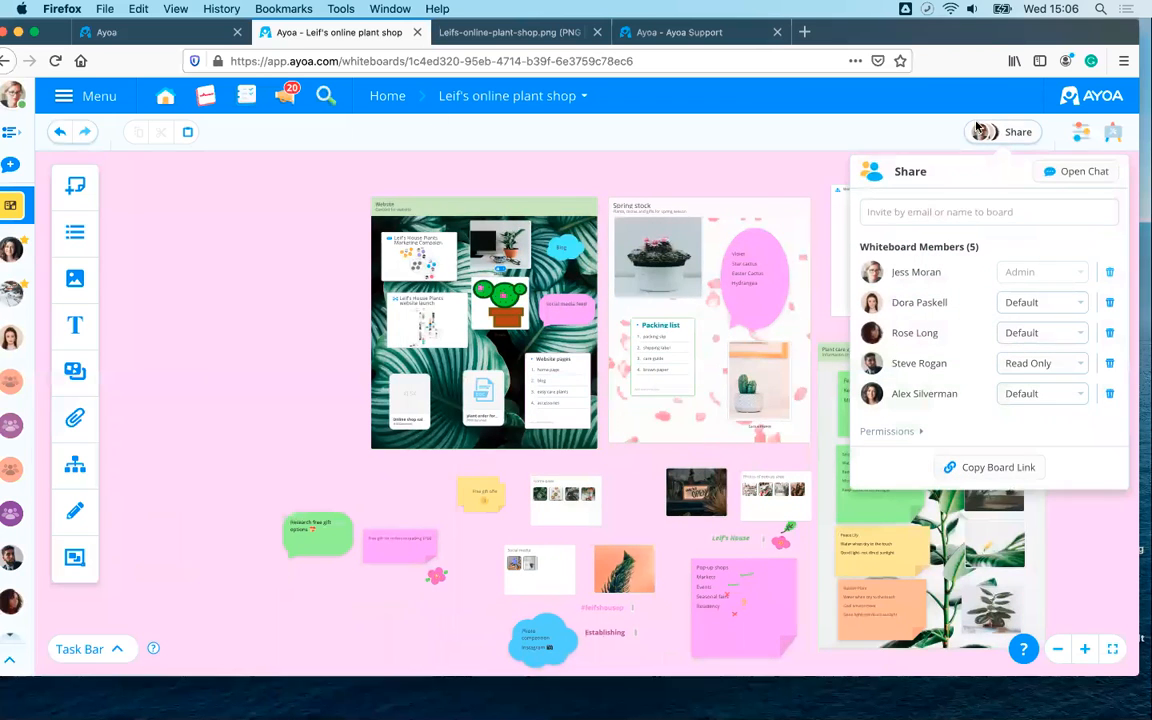
{"action": "left_click", "coordinate": [916, 206]}
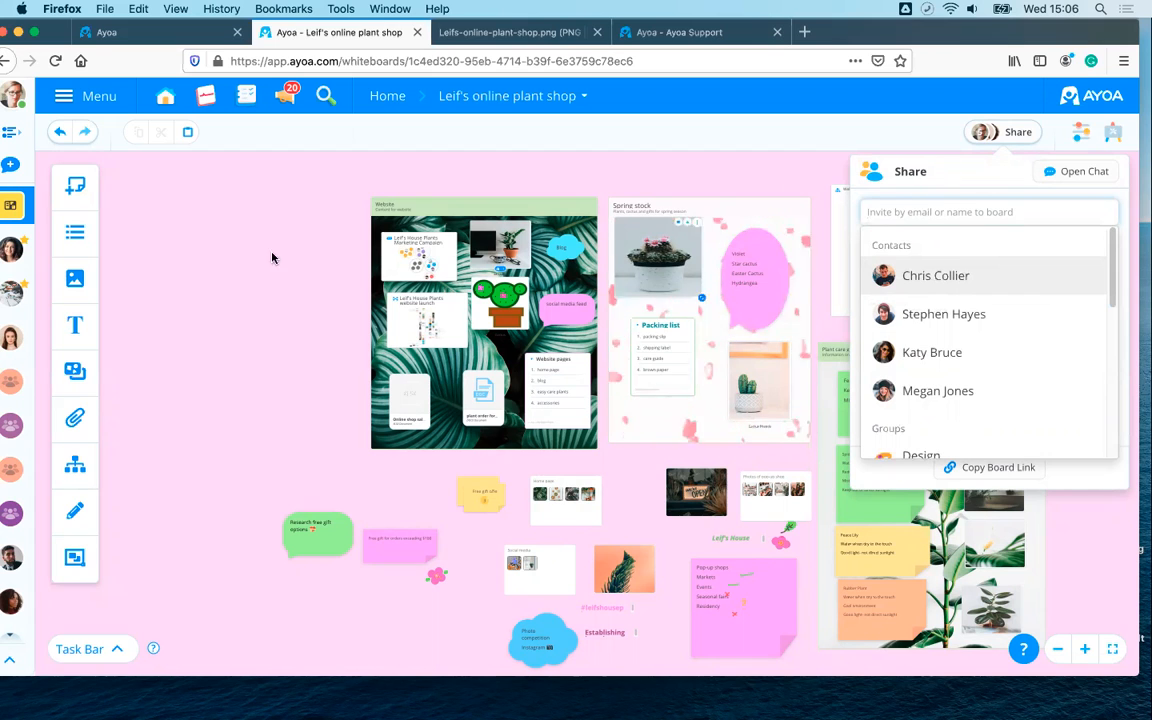
{"action": "left_click", "coordinate": [205, 226]}
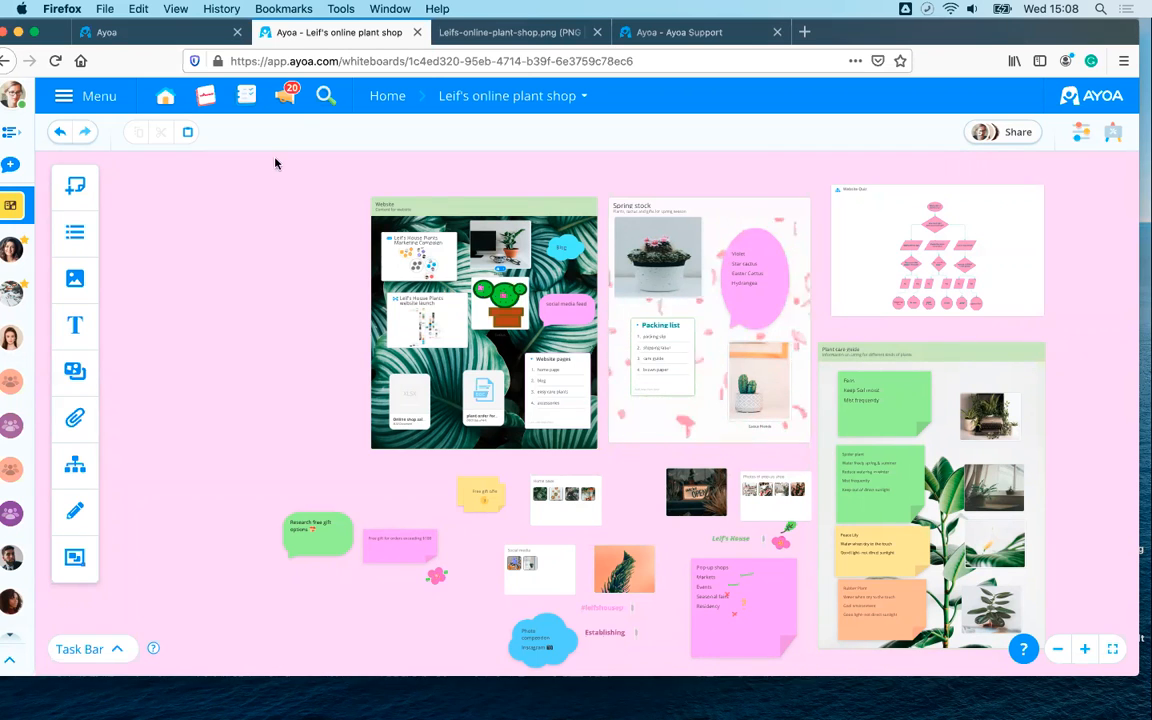
- Switch to the Ayoa Support mind map tab, hide the export notice, and centre the map
{"action": "left_click", "coordinate": [637, 33]}
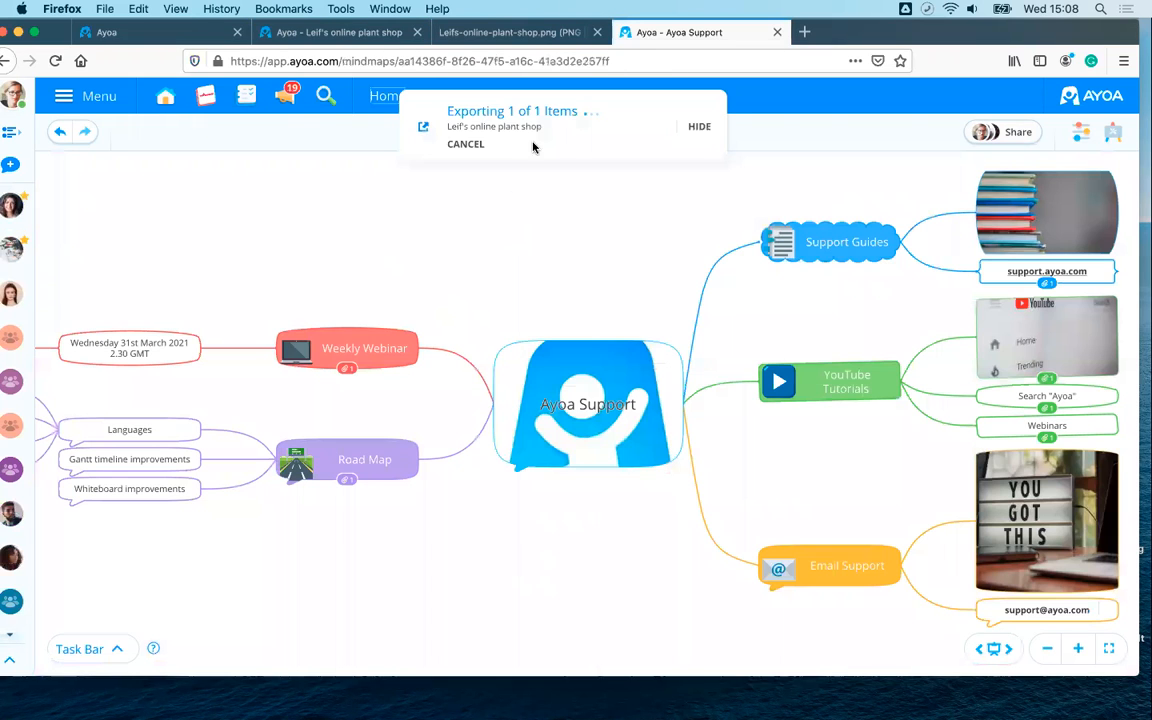
{"action": "left_click", "coordinate": [698, 128]}
{"action": "left_click_drag", "start_coordinate": [540, 242], "coordinate": [473, 268]}
{"action": "scroll", "coordinate": [354, 233], "scroll_direction": "down", "scroll_amount": 2}
{"action": "scroll", "coordinate": [354, 232], "scroll_direction": "up", "scroll_amount": 1}
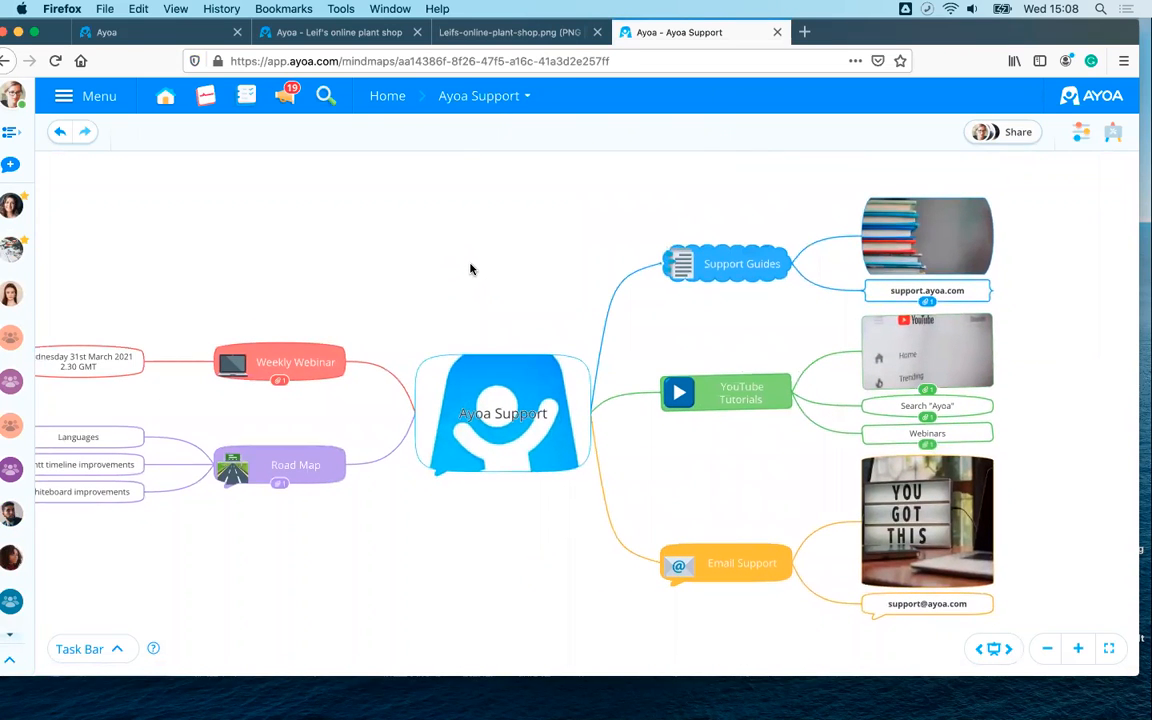
{"action": "scroll", "coordinate": [471, 268], "scroll_direction": "up", "scroll_amount": 1}
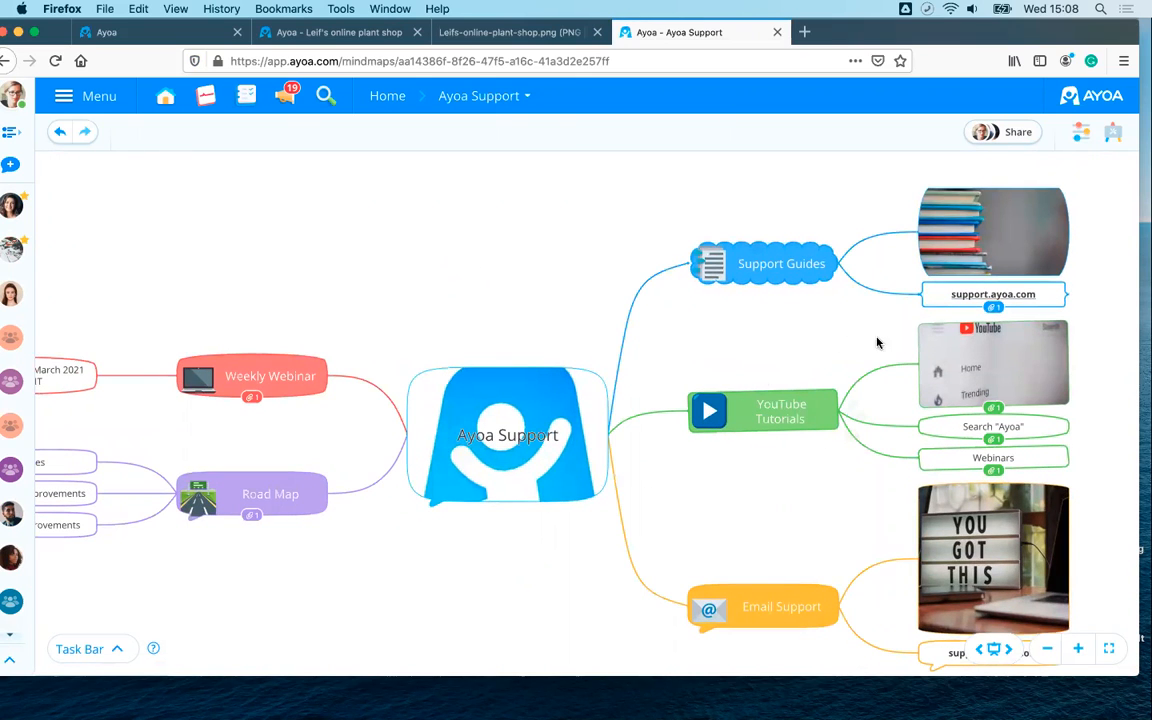
{"action": "left_click_drag", "start_coordinate": [853, 333], "coordinate": [767, 324]}
{"action": "scroll", "coordinate": [769, 325], "scroll_direction": "up", "scroll_amount": 1}
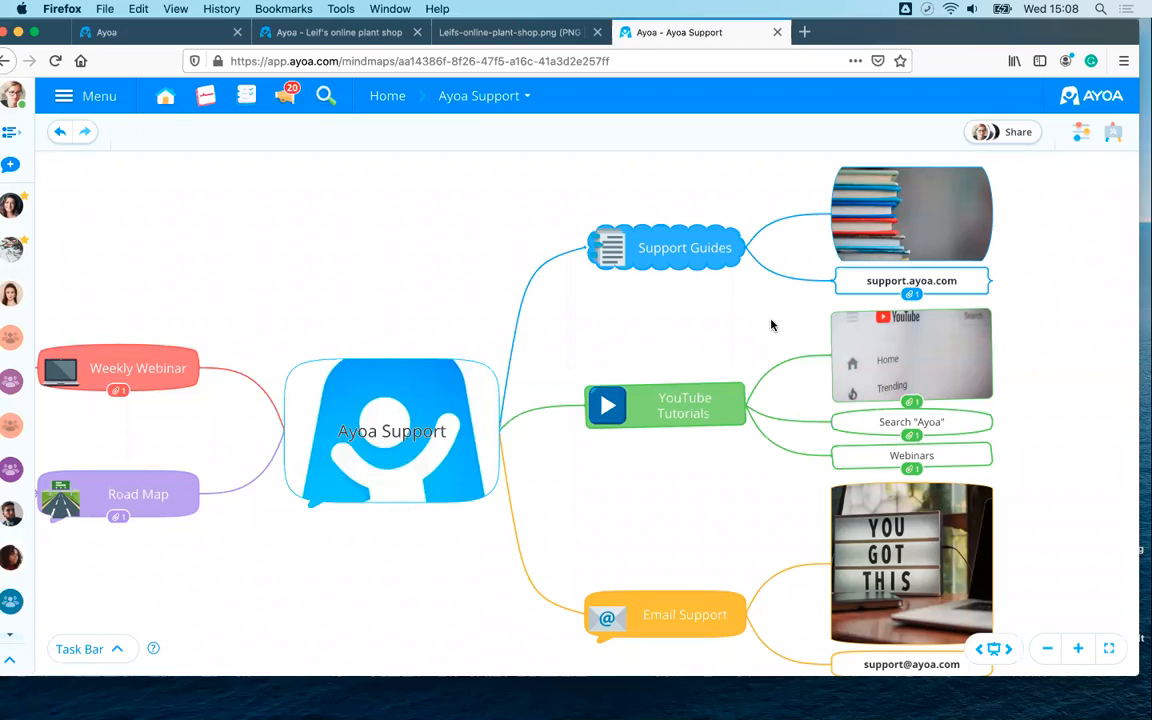
- Pan and zoom across the left-side branches: Getting Started, Road Map and Weekly Webinar
{"action": "left_click_drag", "start_coordinate": [694, 481], "coordinate": [699, 375]}
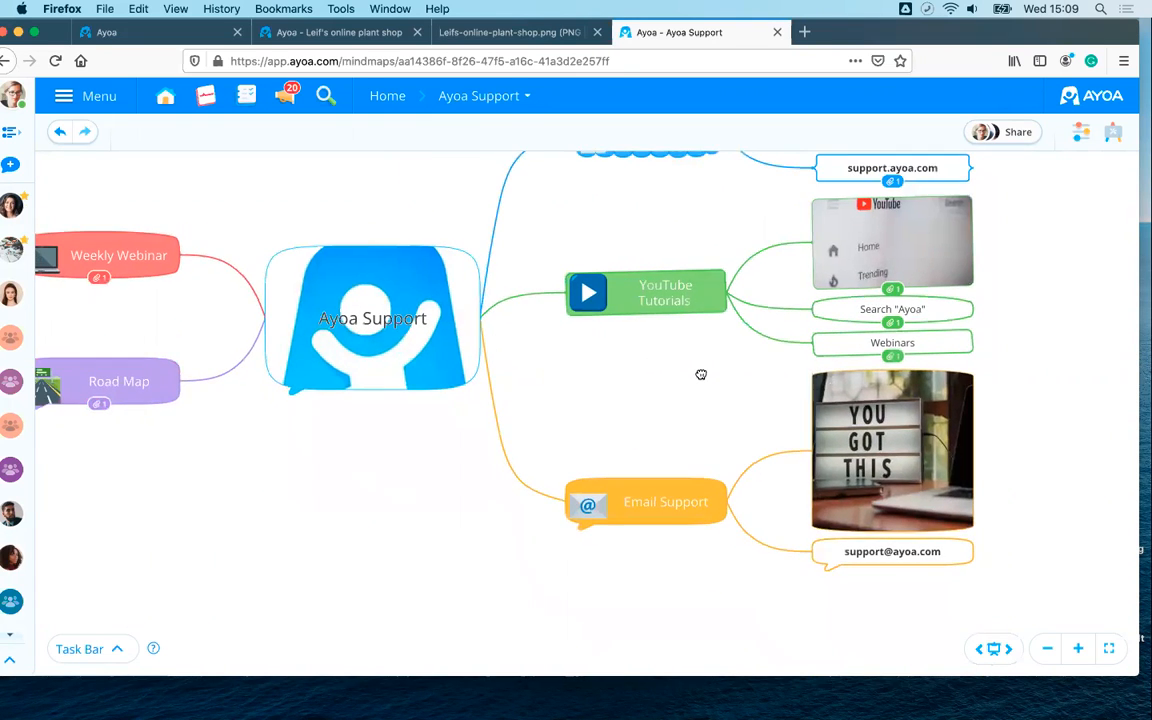
{"action": "scroll", "coordinate": [730, 393], "scroll_direction": "up", "scroll_amount": 3}
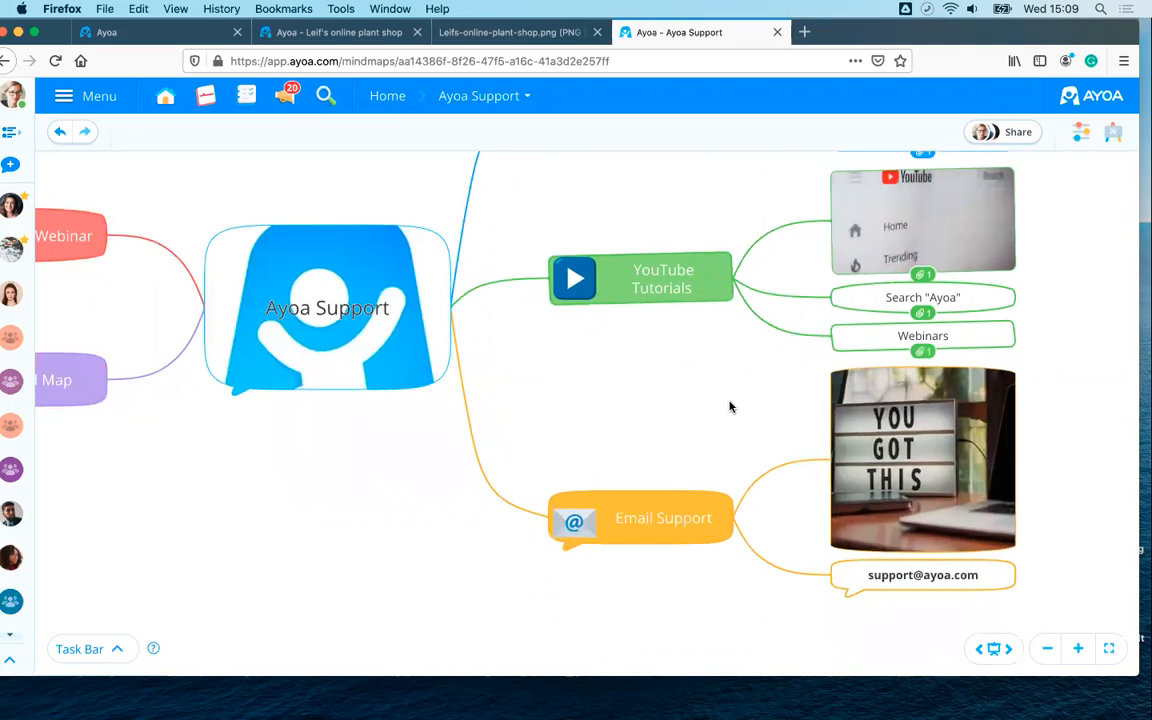
{"action": "scroll", "coordinate": [733, 404], "scroll_direction": "down", "scroll_amount": 3}
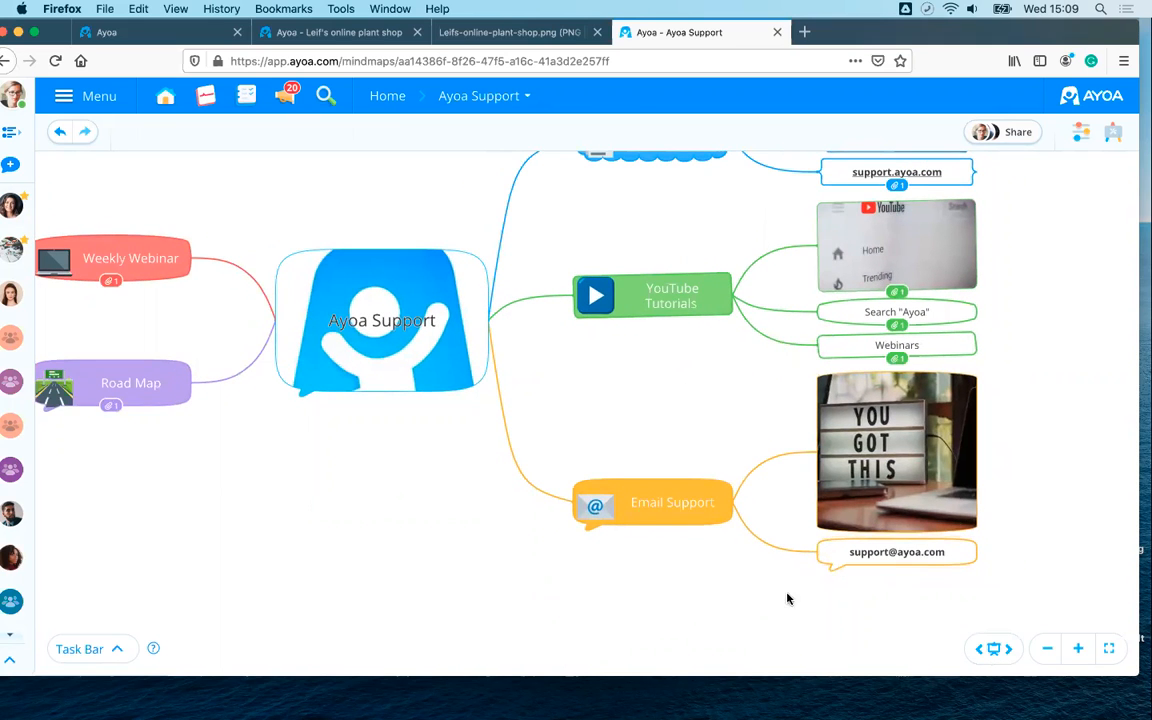
{"action": "left_click_drag", "start_coordinate": [419, 503], "coordinate": [682, 600]}
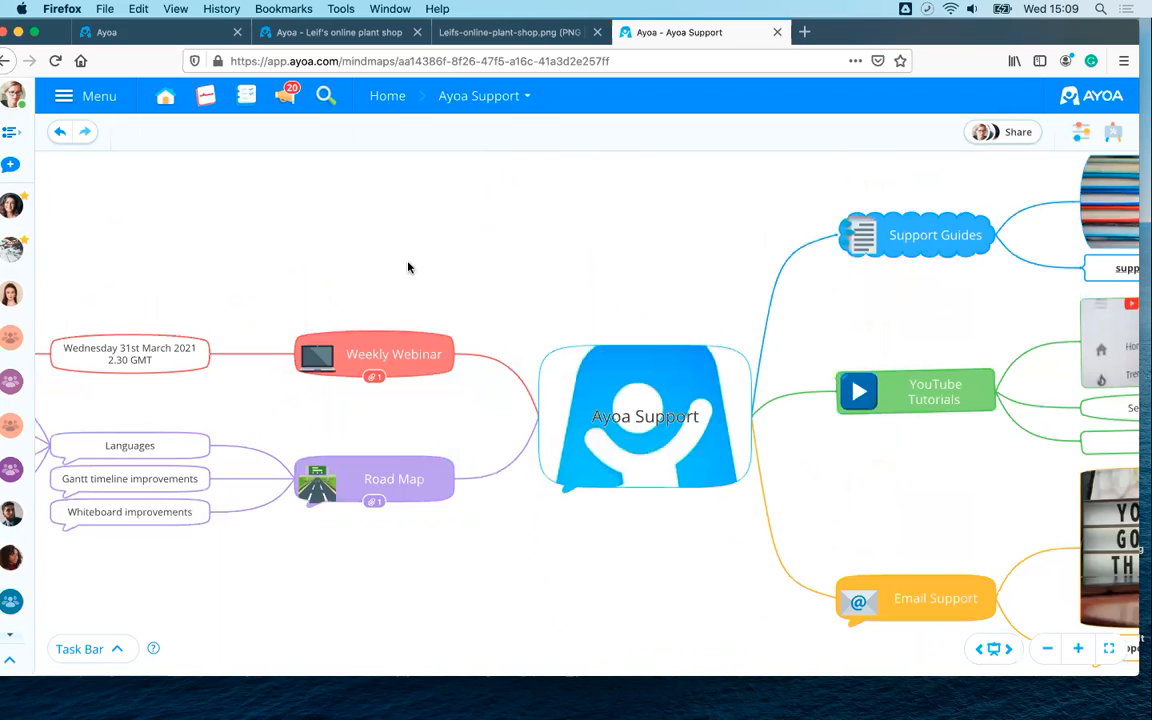
{"action": "left_click_drag", "start_coordinate": [340, 235], "coordinate": [813, 261]}
{"action": "scroll", "coordinate": [805, 268], "scroll_direction": "up", "scroll_amount": 3}
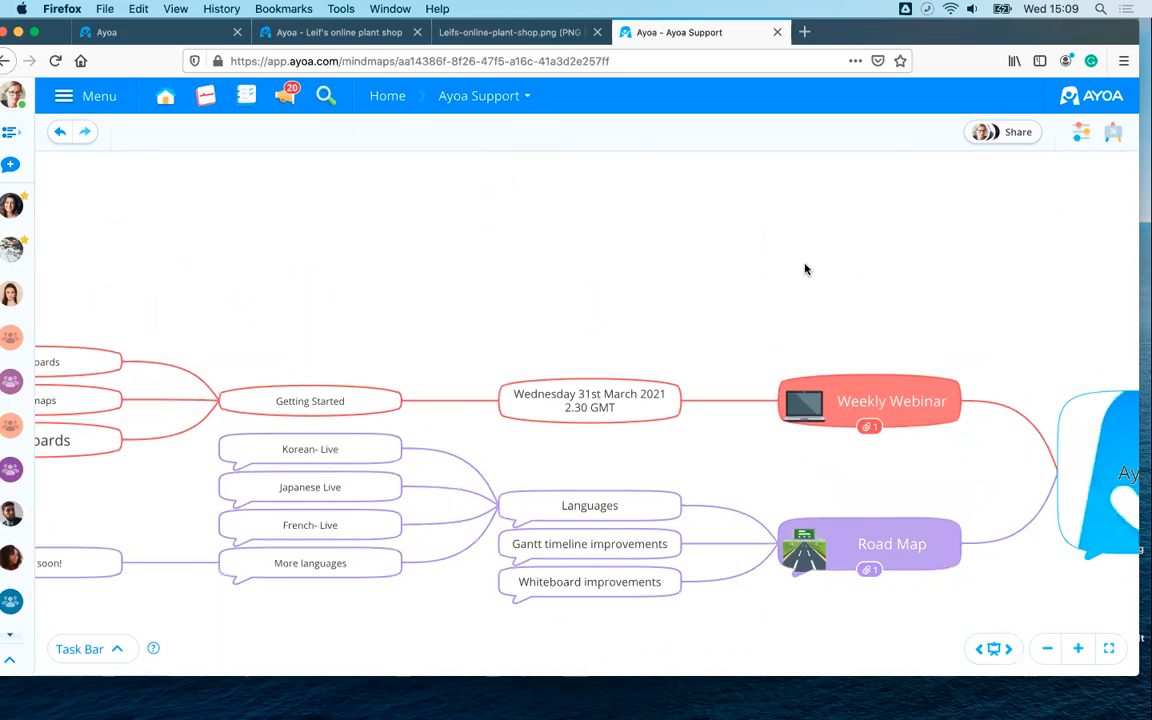
{"action": "left_click_drag", "start_coordinate": [528, 221], "coordinate": [510, 189]}
{"action": "scroll", "coordinate": [576, 232], "scroll_direction": "up", "scroll_amount": 2}
{"action": "scroll", "coordinate": [576, 237], "scroll_direction": "up", "scroll_amount": 1}
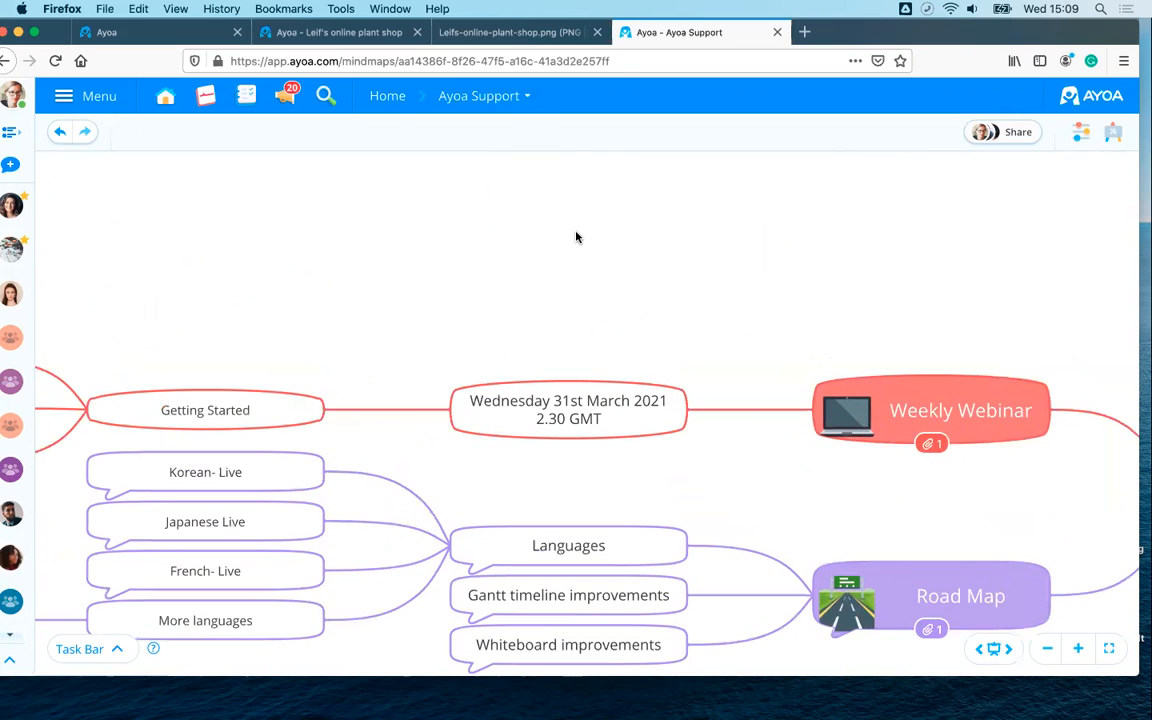
{"action": "left_click_drag", "start_coordinate": [427, 254], "coordinate": [712, 224]}
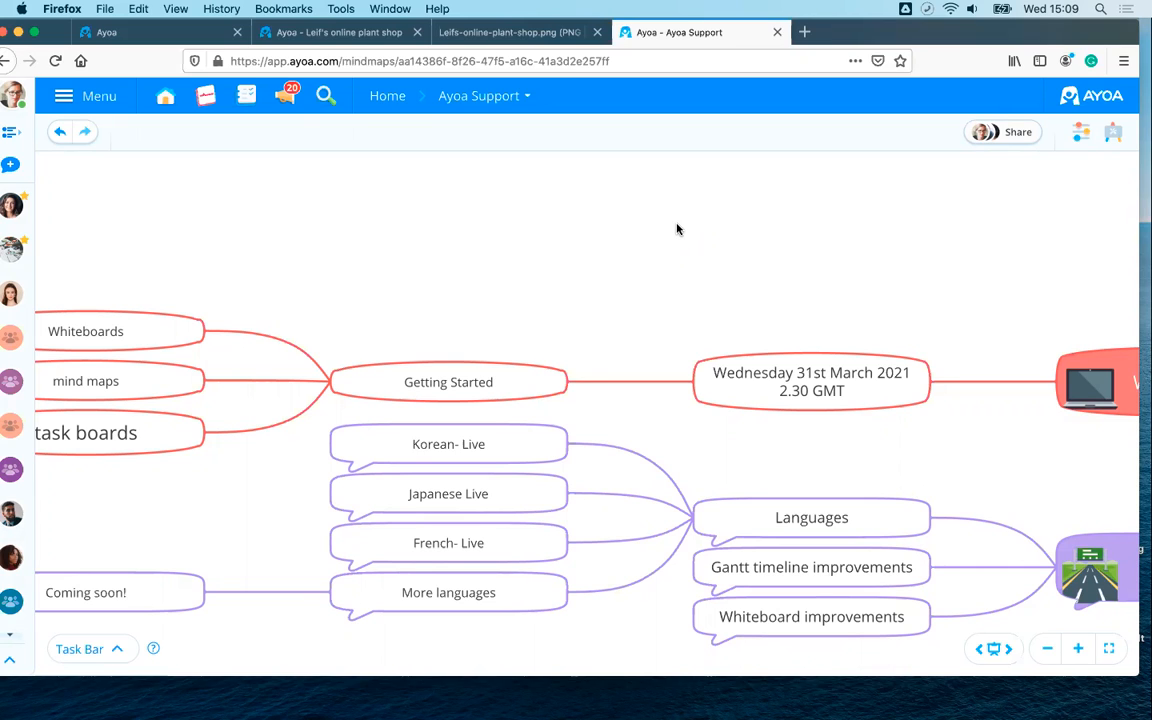
{"action": "left_click_drag", "start_coordinate": [674, 229], "coordinate": [381, 162]}
- Select the Wednesday 31st March 2021 node, then browse the right-side support channel branches
{"action": "left_click", "coordinate": [560, 293]}
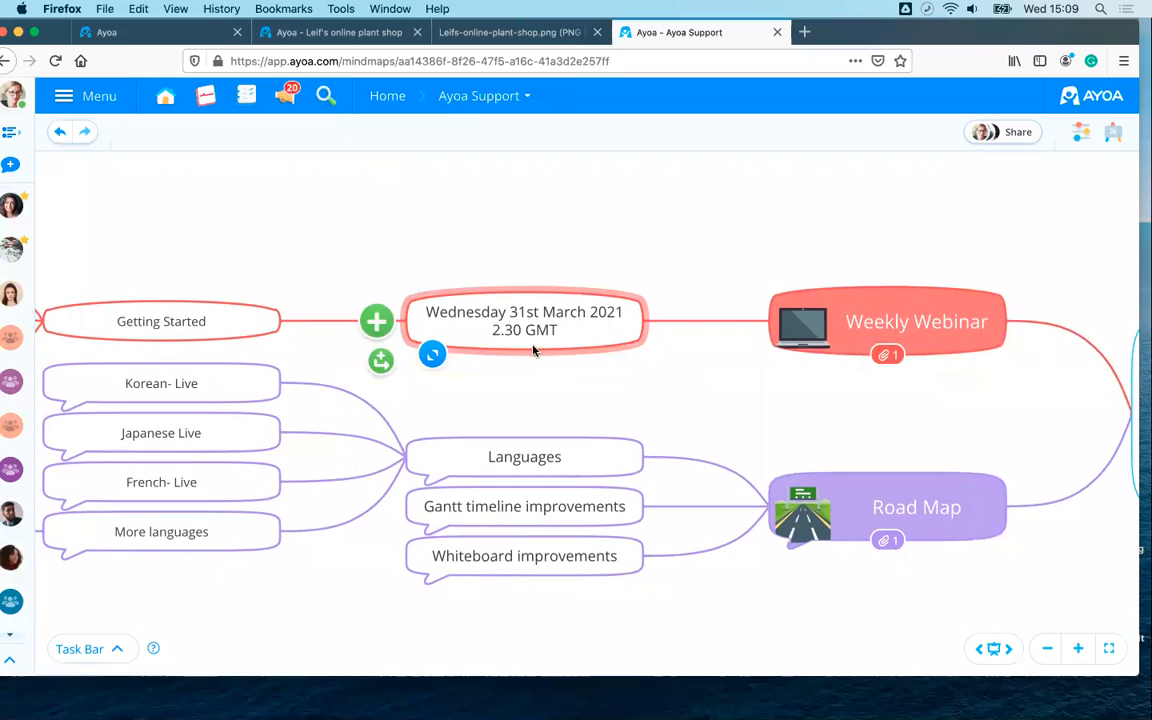
{"action": "left_click_drag", "start_coordinate": [345, 198], "coordinate": [162, 181]}
{"action": "left_click_drag", "start_coordinate": [748, 376], "coordinate": [514, 323]}
{"action": "scroll", "coordinate": [722, 543], "scroll_direction": "right", "scroll_amount": 2}
{"action": "scroll", "coordinate": [725, 545], "scroll_direction": "down", "scroll_amount": 2}
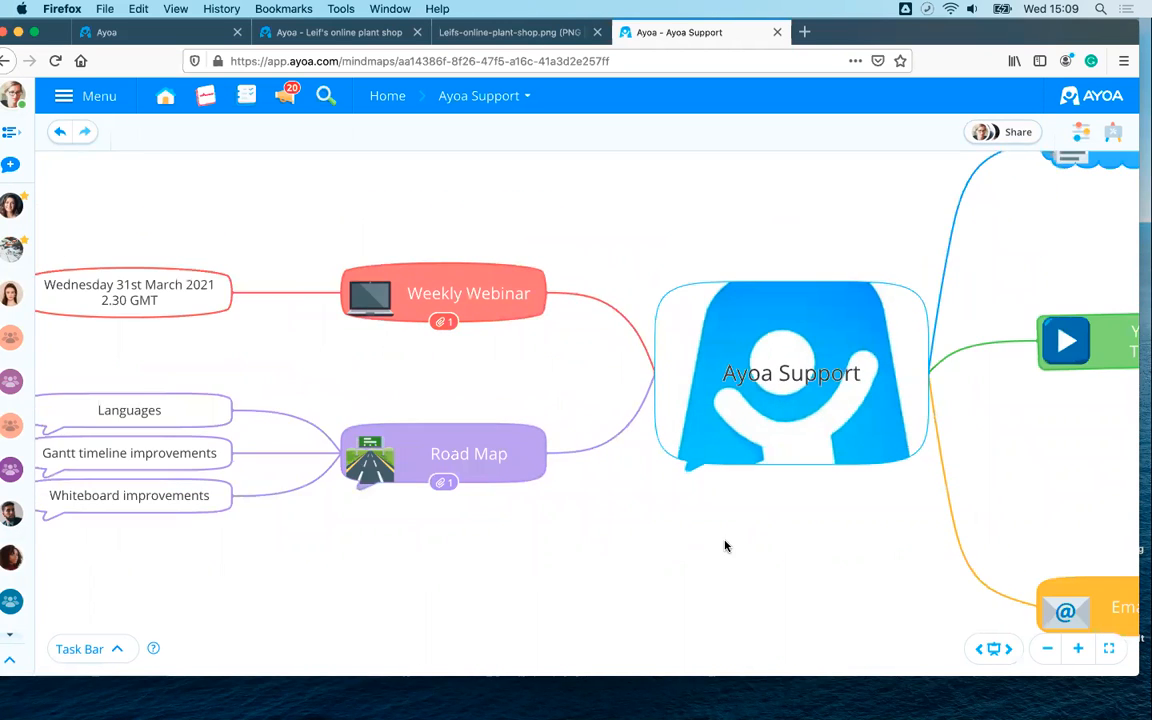
{"action": "scroll", "coordinate": [736, 546], "scroll_direction": "right", "scroll_amount": 5}
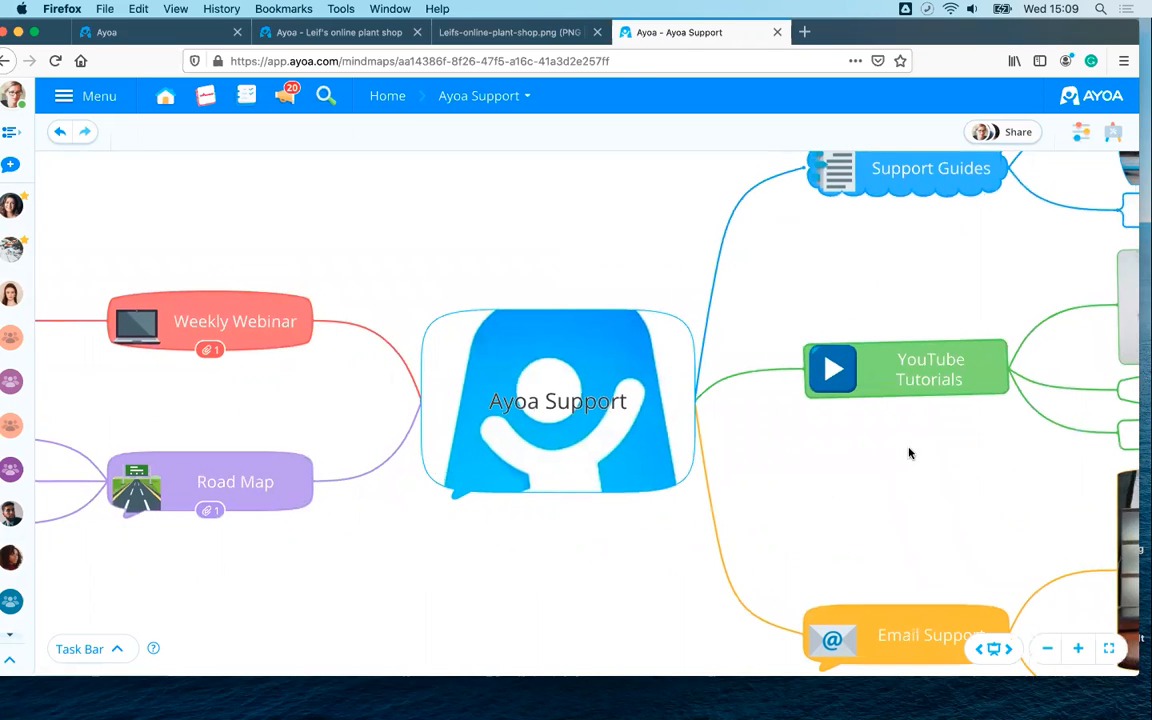
{"action": "scroll", "coordinate": [805, 497], "scroll_direction": "right", "scroll_amount": 1}
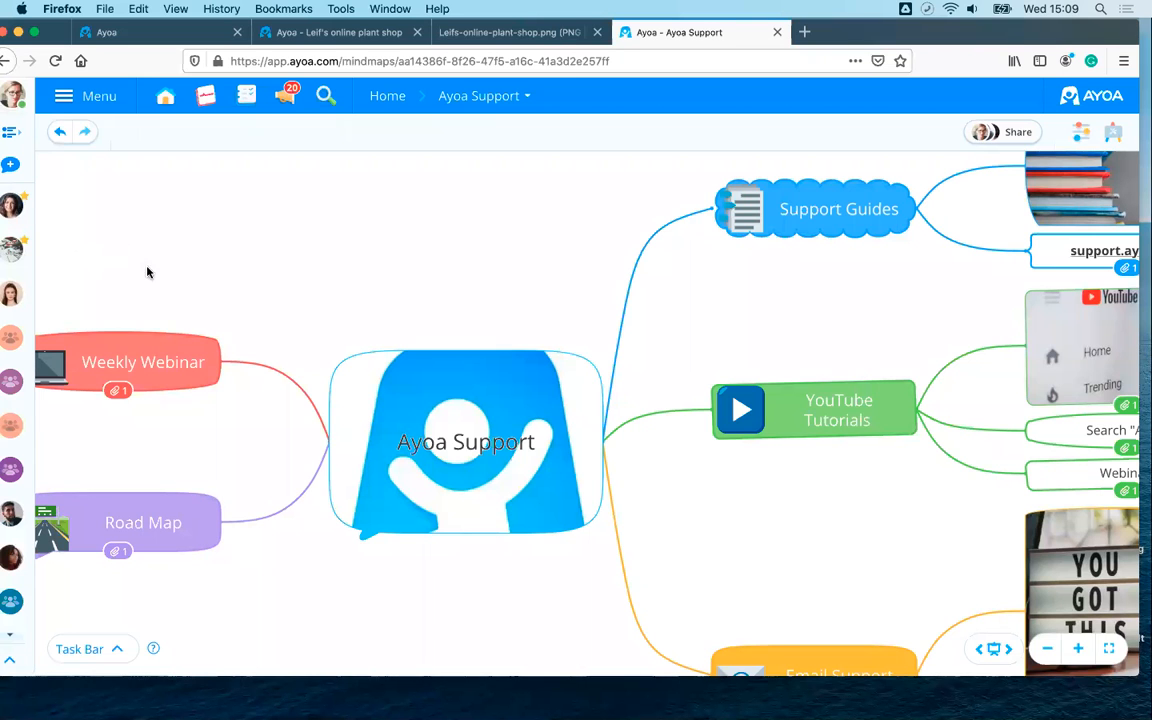
{"action": "scroll", "coordinate": [463, 214], "scroll_direction": "left", "scroll_amount": 2}
{"action": "left_click_drag", "start_coordinate": [463, 214], "coordinate": [280, 219]}
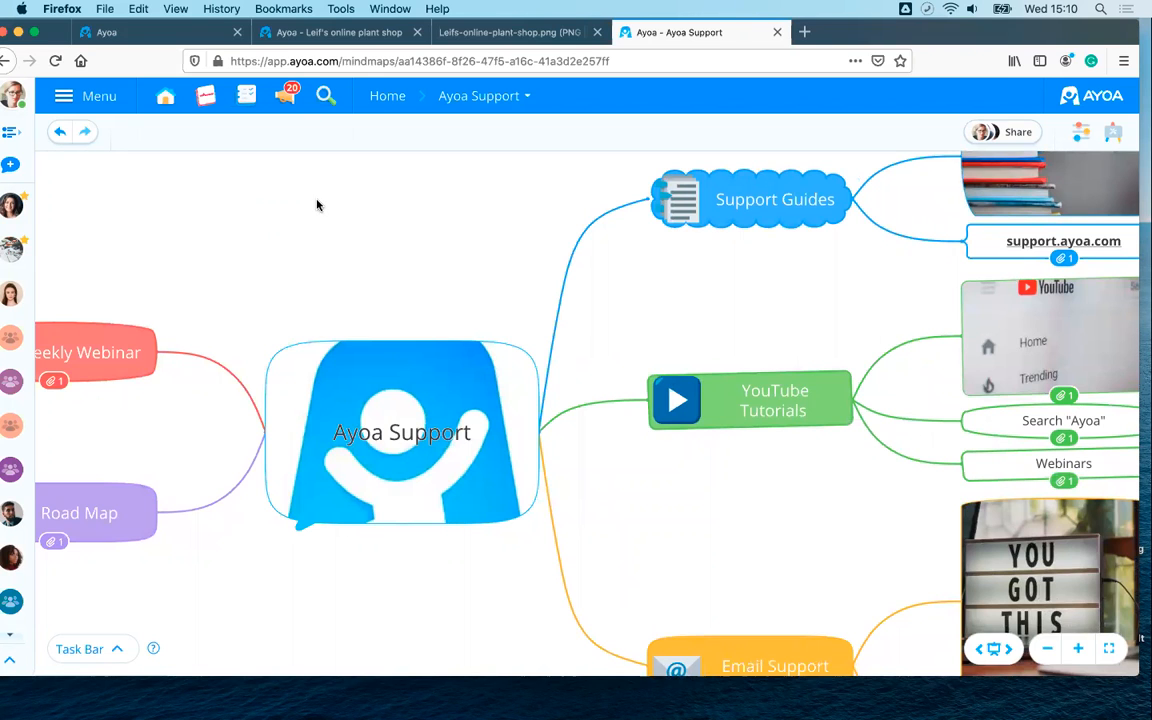
{"action": "scroll", "coordinate": [320, 207], "scroll_direction": "down", "scroll_amount": 2}
{"action": "scroll", "coordinate": [321, 215], "scroll_direction": "up", "scroll_amount": 2}
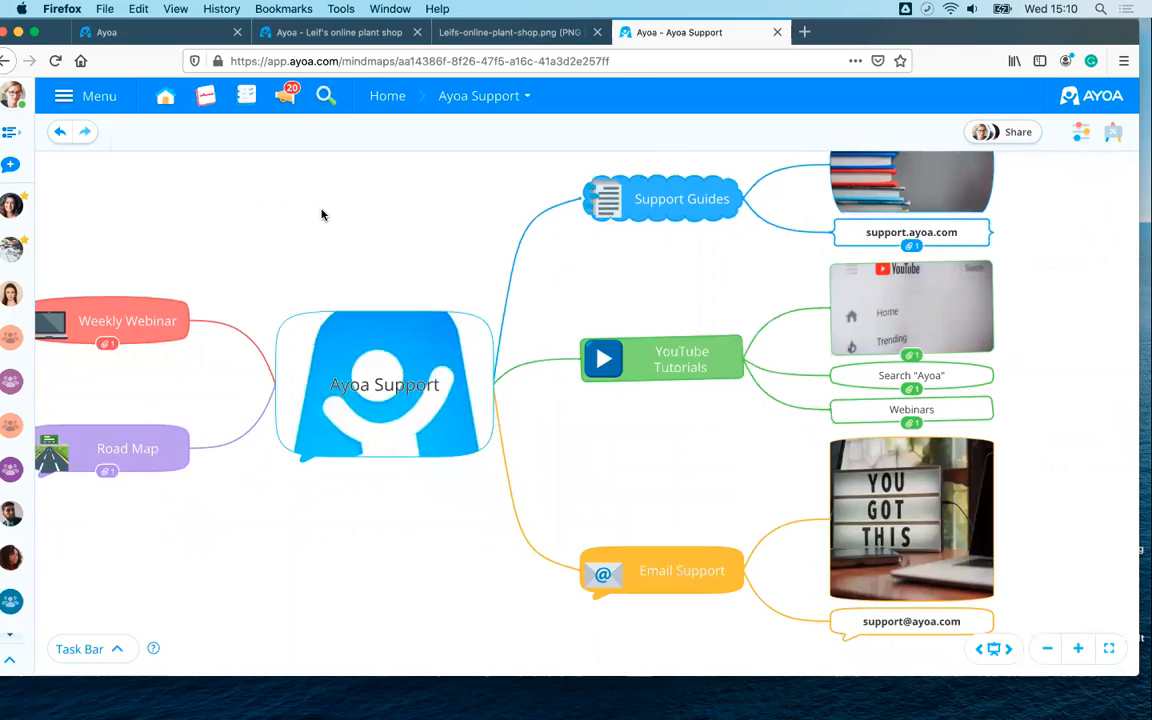
{"action": "scroll", "coordinate": [321, 216], "scroll_direction": "down", "scroll_amount": 1}
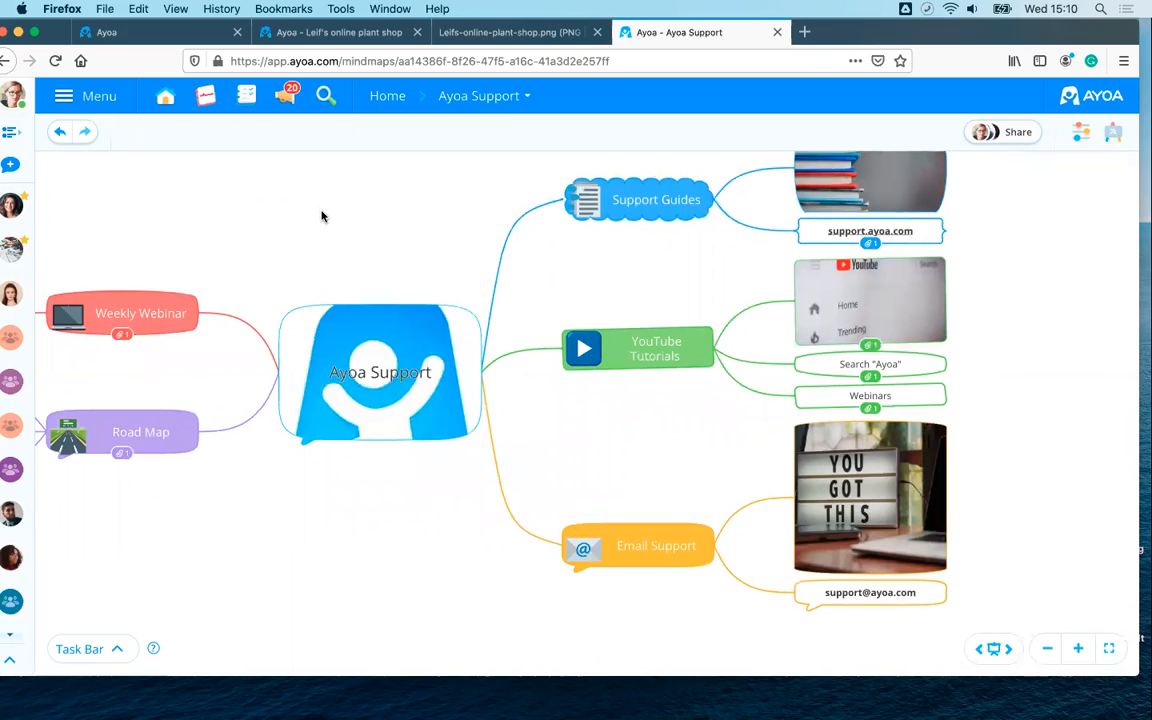